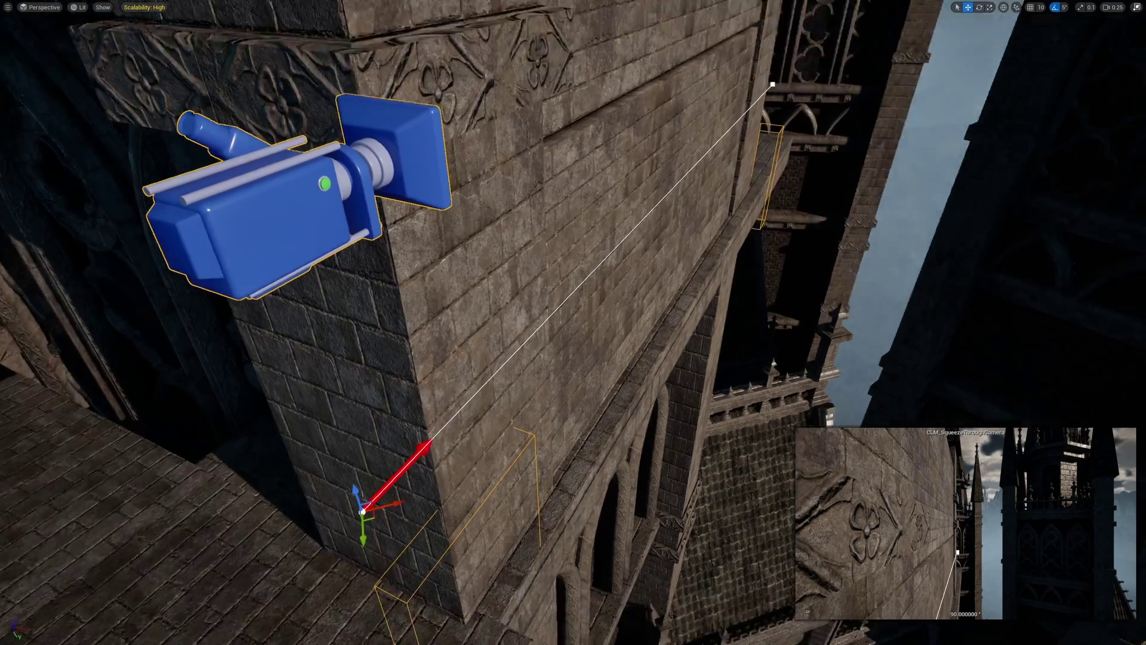
Fly the view past the camera actor toward the tower rooftop and start Play in Editor.
{"action": "right_click_drag", "start_coordinate": [585, 293], "coordinate": [584, 293]}
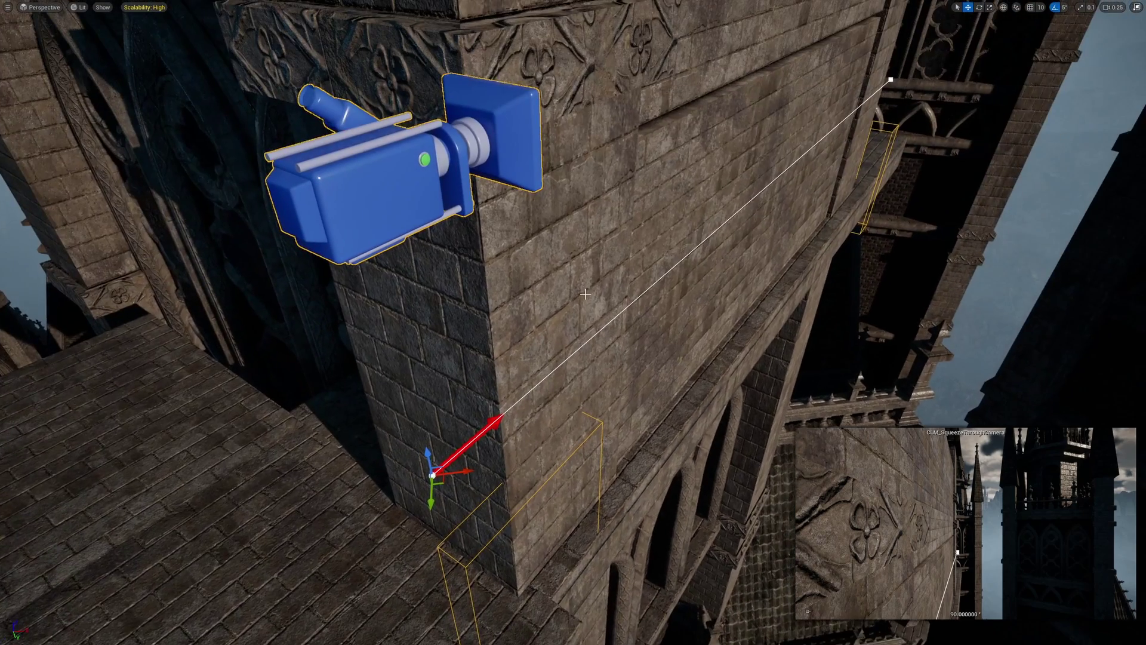
{"action": "right_click_drag", "start_coordinate": [393, 201], "coordinate": [354, 336]}
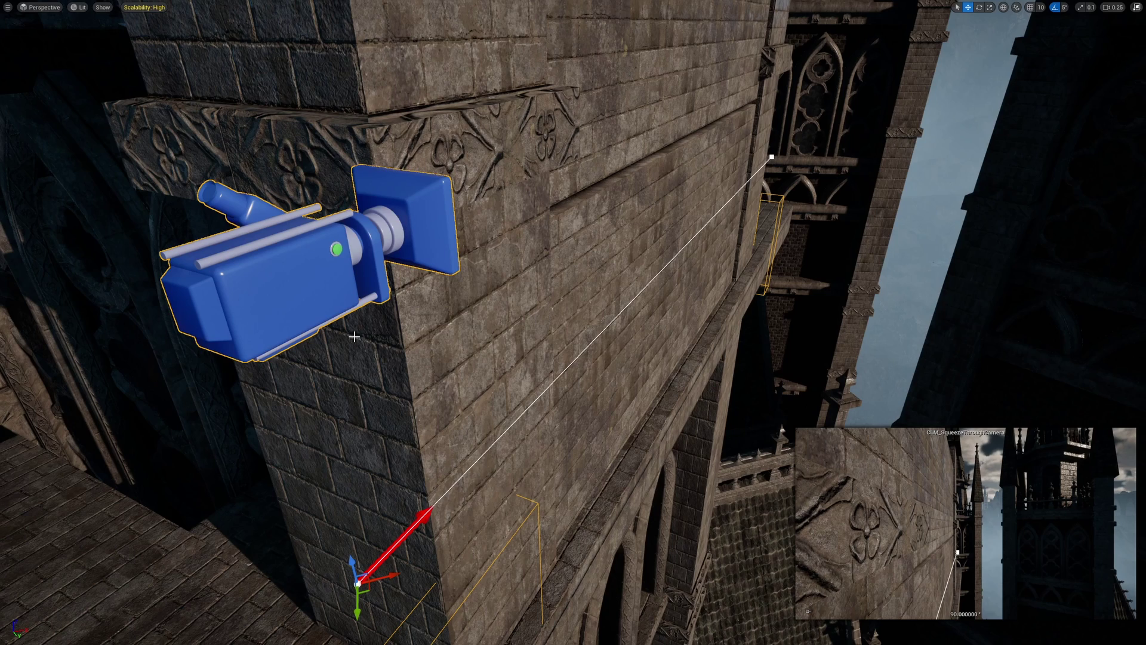
{"action": "right_click_drag", "start_coordinate": [354, 336], "coordinate": [354, 336]}
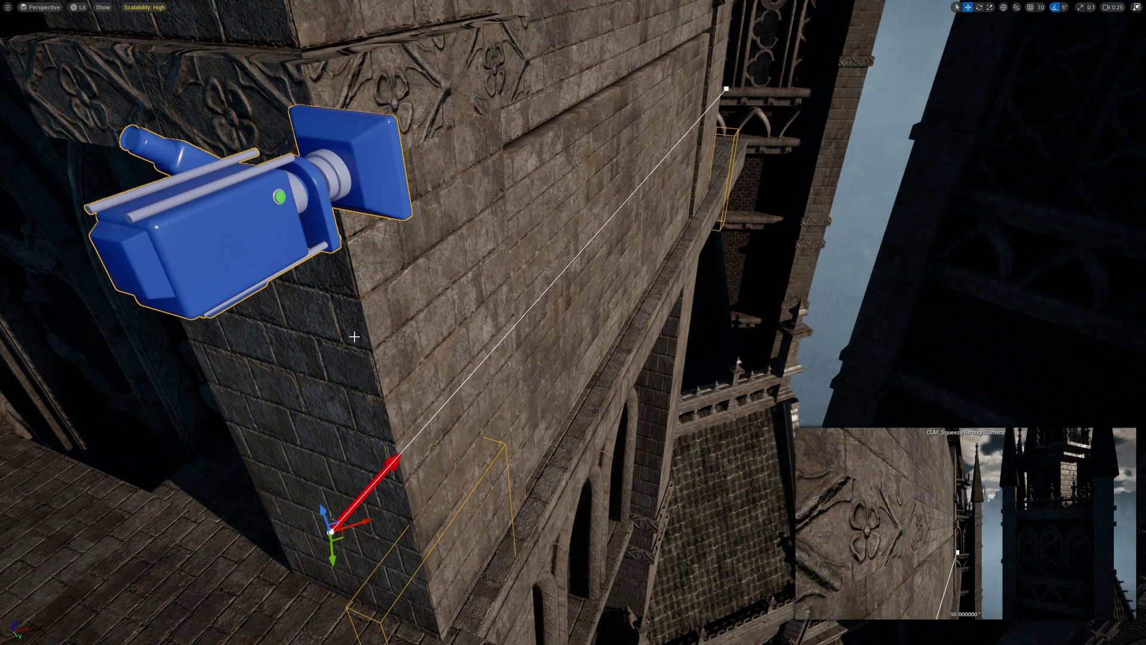
{"action": "right_click_drag", "start_coordinate": [354, 336], "coordinate": [370, 382]}
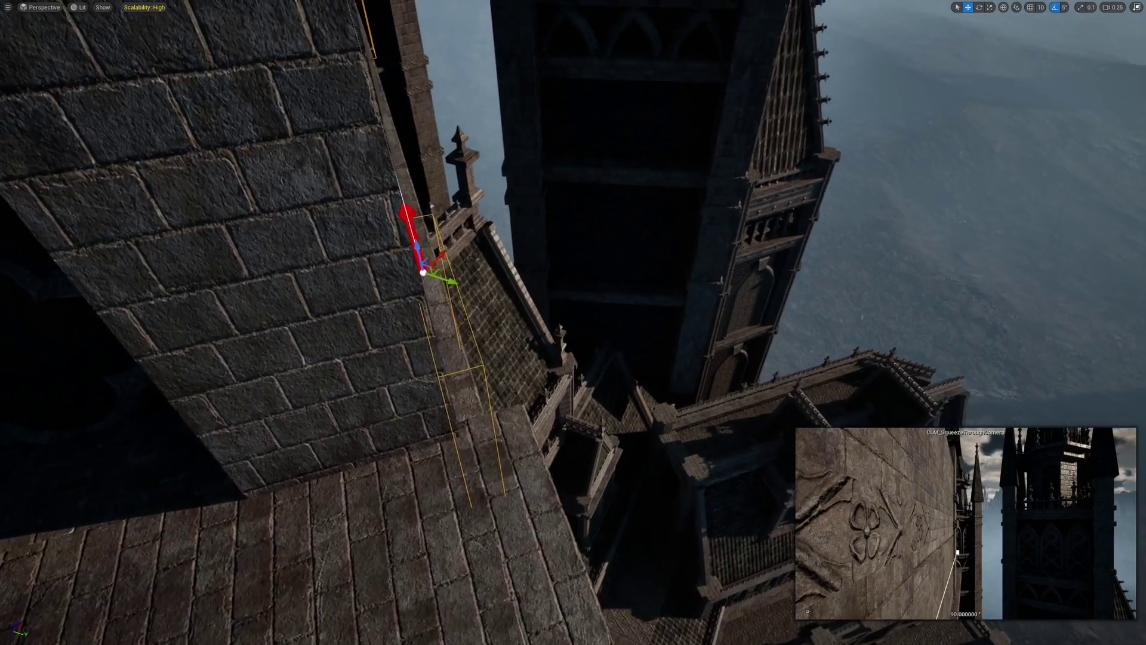
{"action": "right_click_drag", "start_coordinate": [440, 367], "coordinate": [440, 366]}
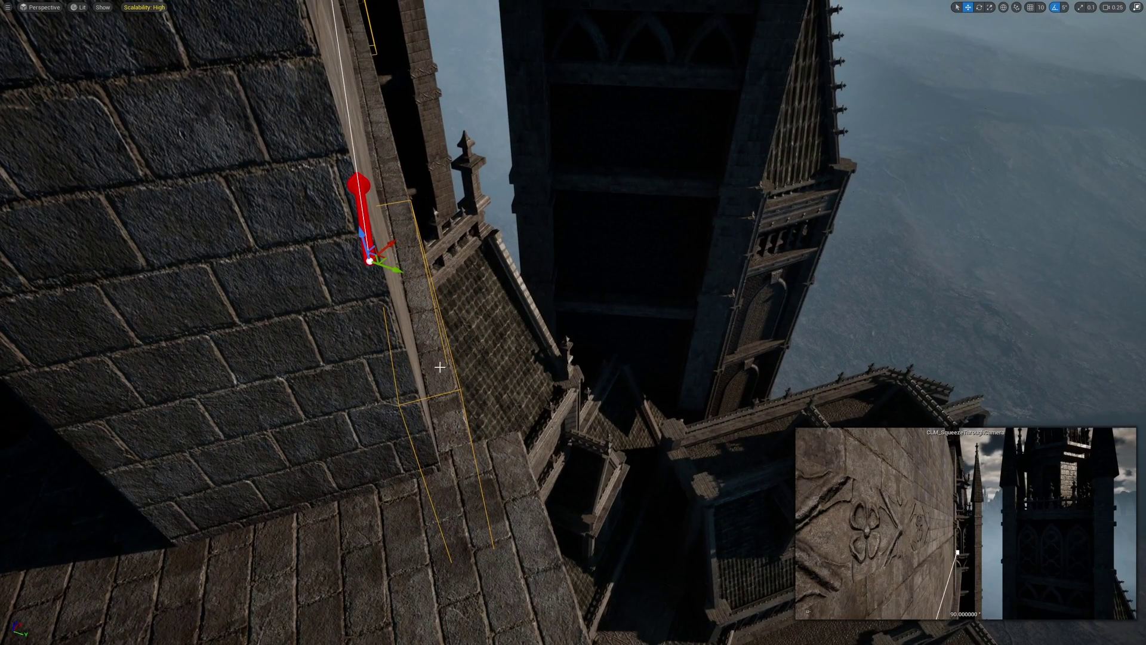
{"action": "key", "text": "alt+p"}
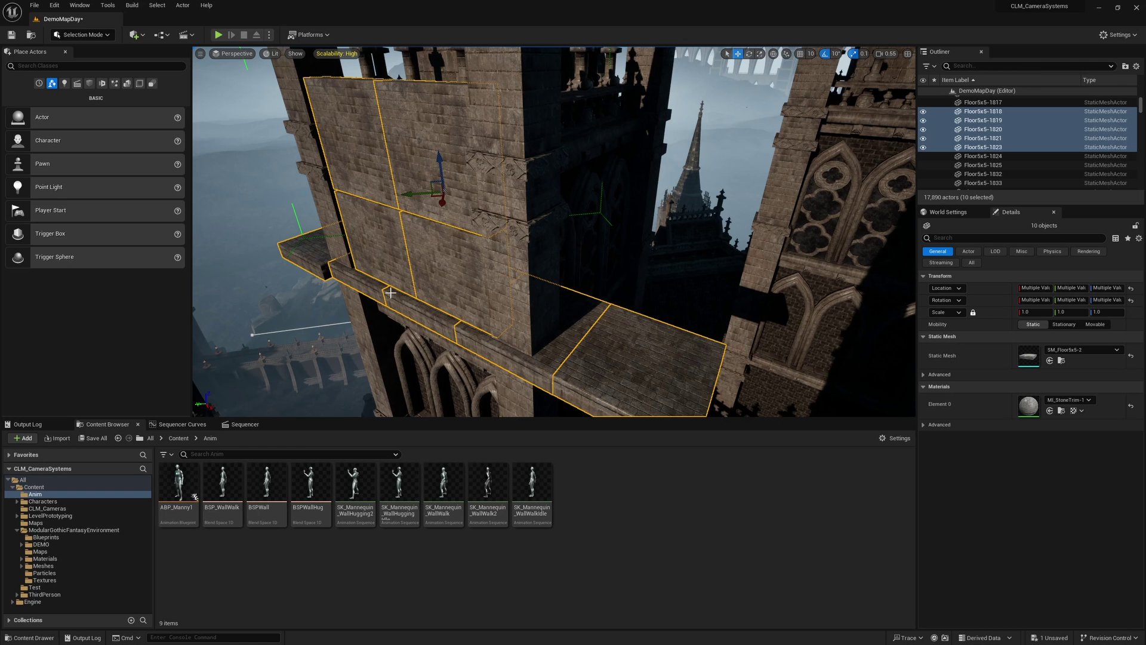
Drag CLM_SqueezeThroughCamera from Content > CLM_Cameras into the level below the tower wall.
{"action": "left_click_drag", "start_coordinate": [391, 293], "coordinate": [335, 281], "text": "alt"}
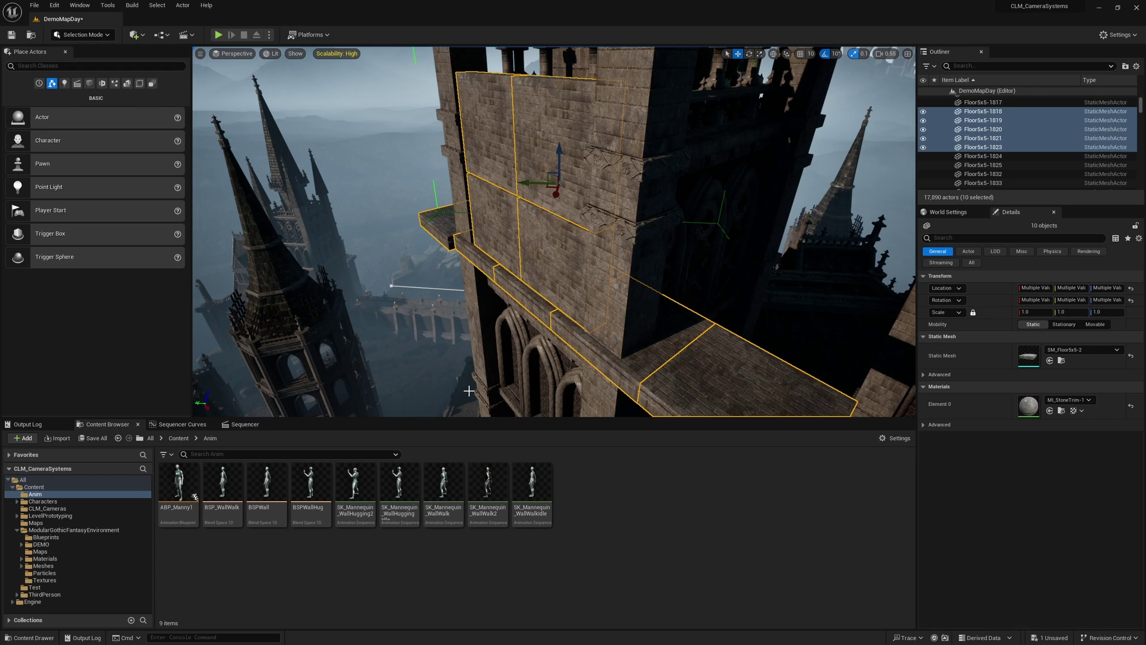
{"action": "left_click", "coordinate": [17, 531]}
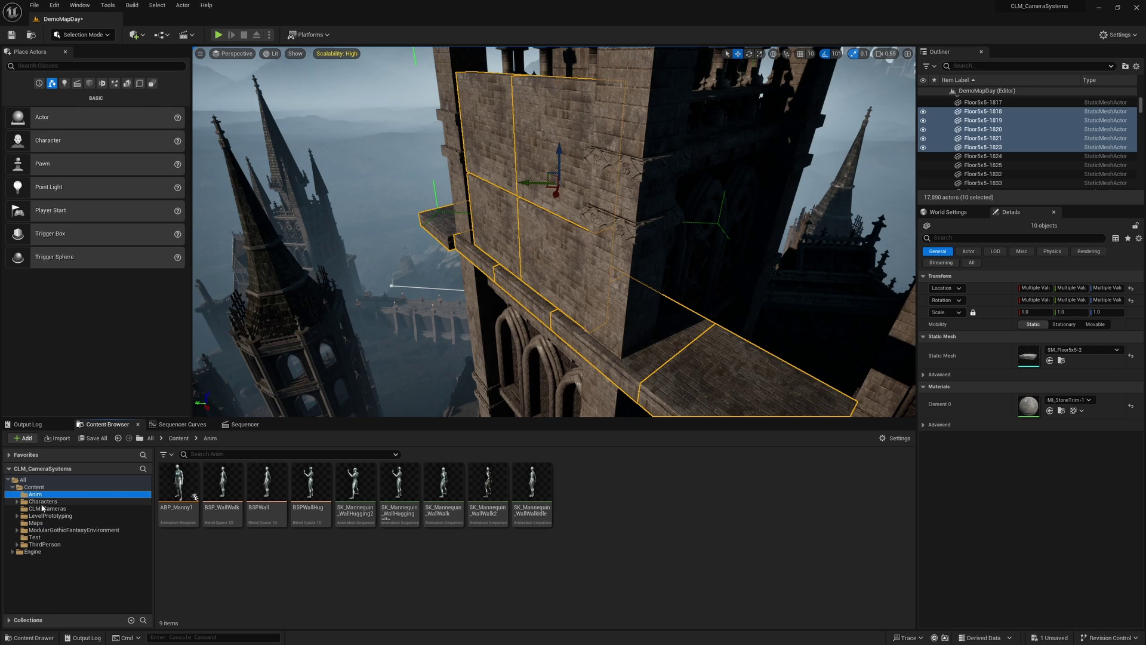
{"action": "left_click", "coordinate": [42, 508]}
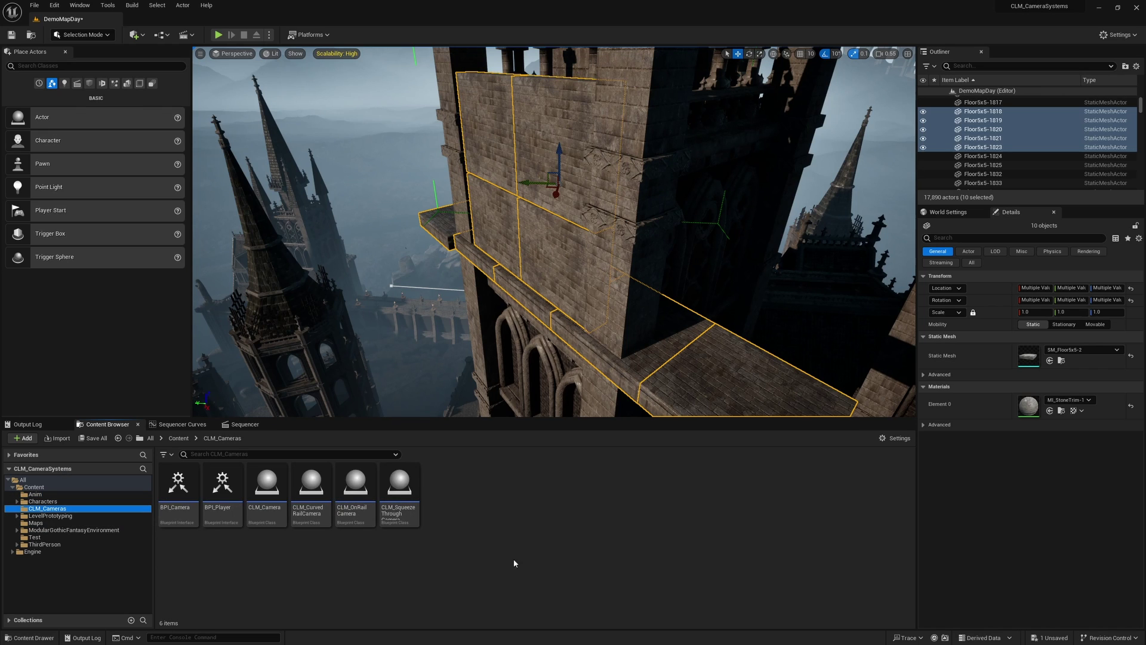
{"action": "left_click", "coordinate": [395, 483]}
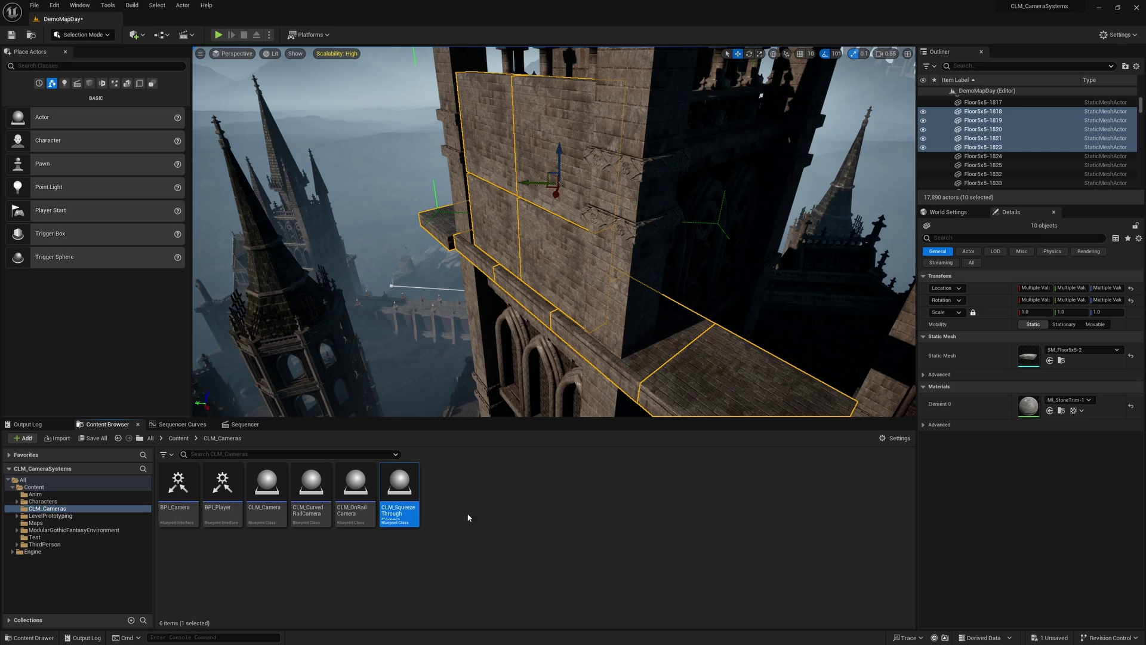
{"action": "right_click_drag", "start_coordinate": [537, 269], "coordinate": [537, 269]}
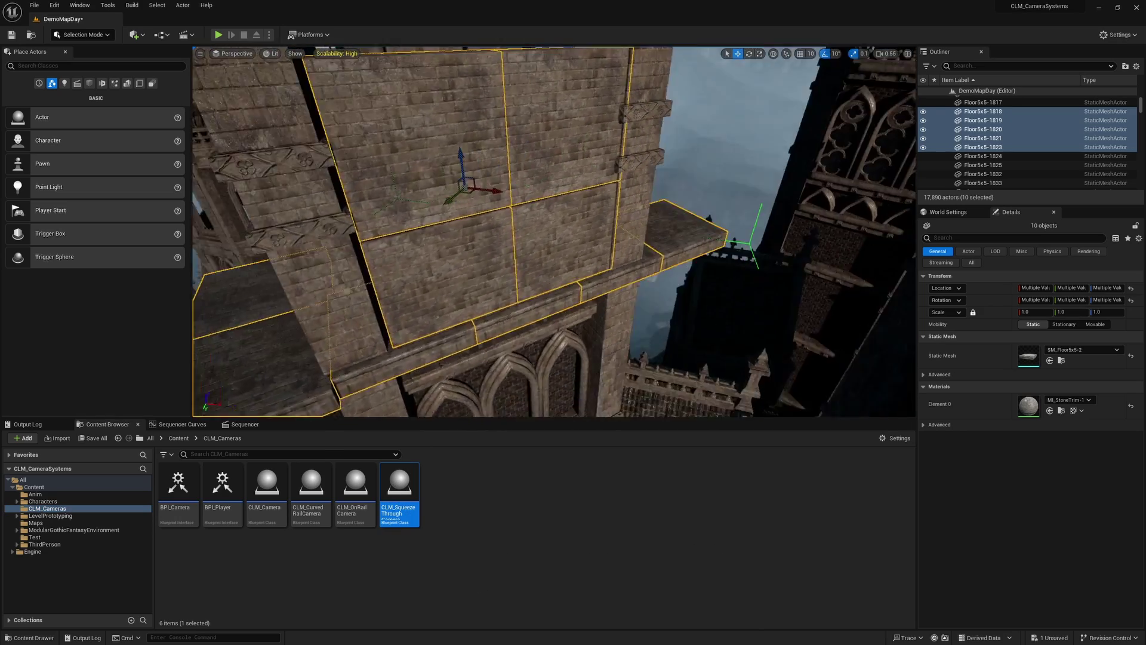
{"action": "right_click_drag", "start_coordinate": [505, 305], "coordinate": [505, 305]}
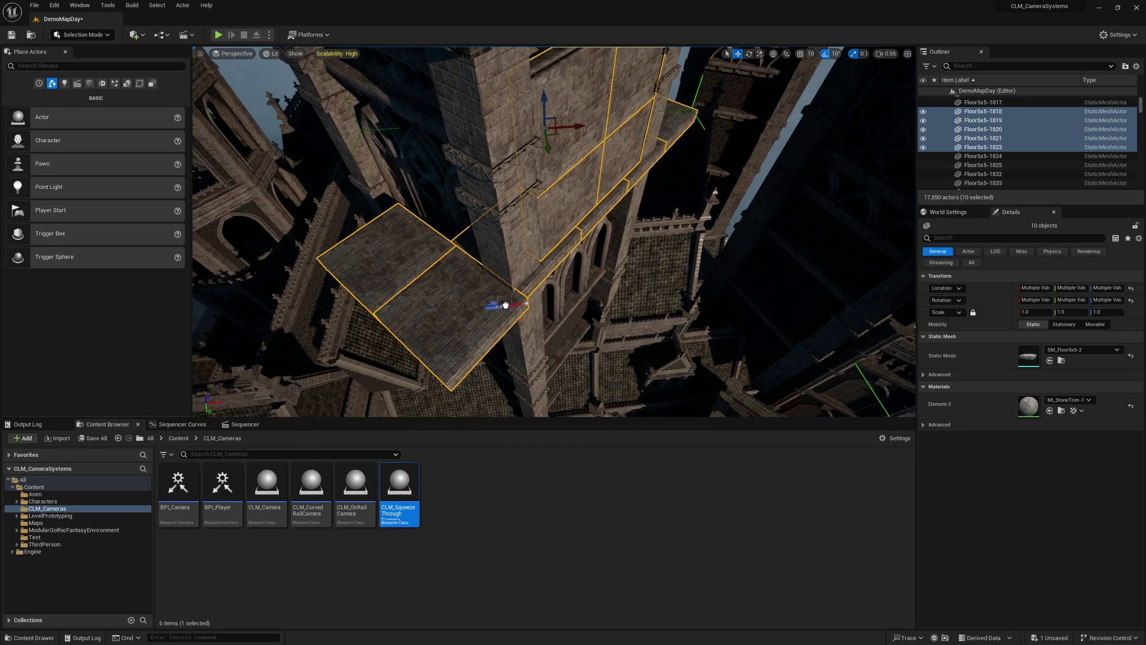
{"action": "left_click_drag", "start_coordinate": [505, 305], "coordinate": [505, 305]}
Drop the squeeze-through camera below the wall and rotate it to Z -45 degrees.
{"action": "right_click_drag", "start_coordinate": [505, 305], "coordinate": [505, 305]}
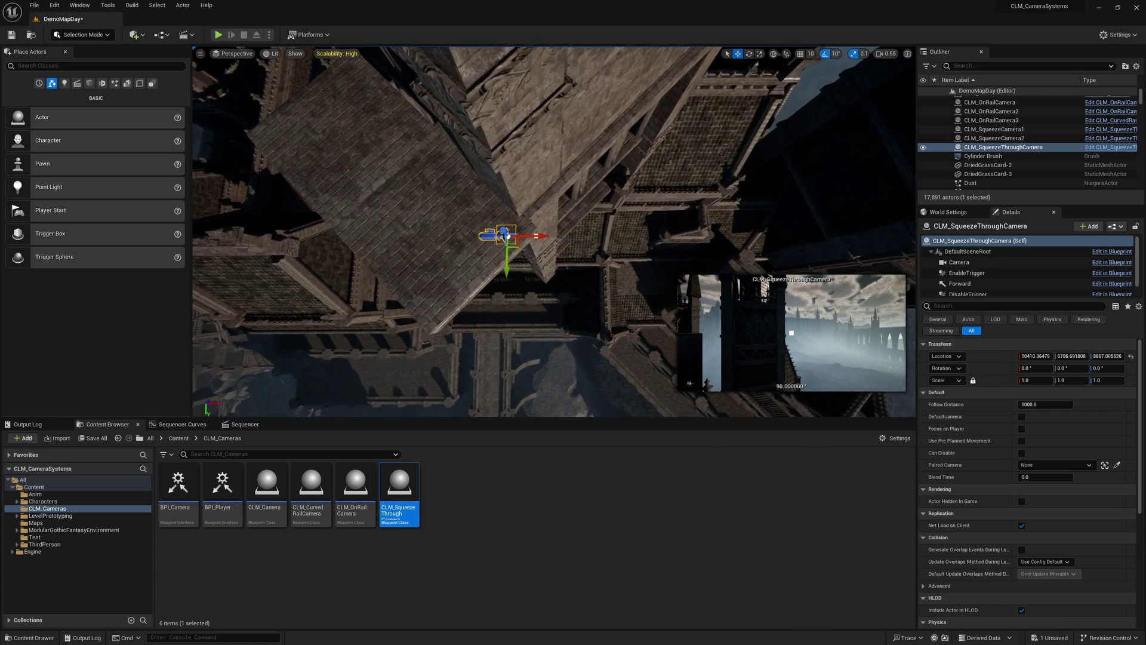
{"action": "right_click_drag", "start_coordinate": [534, 382], "coordinate": [533, 382]}
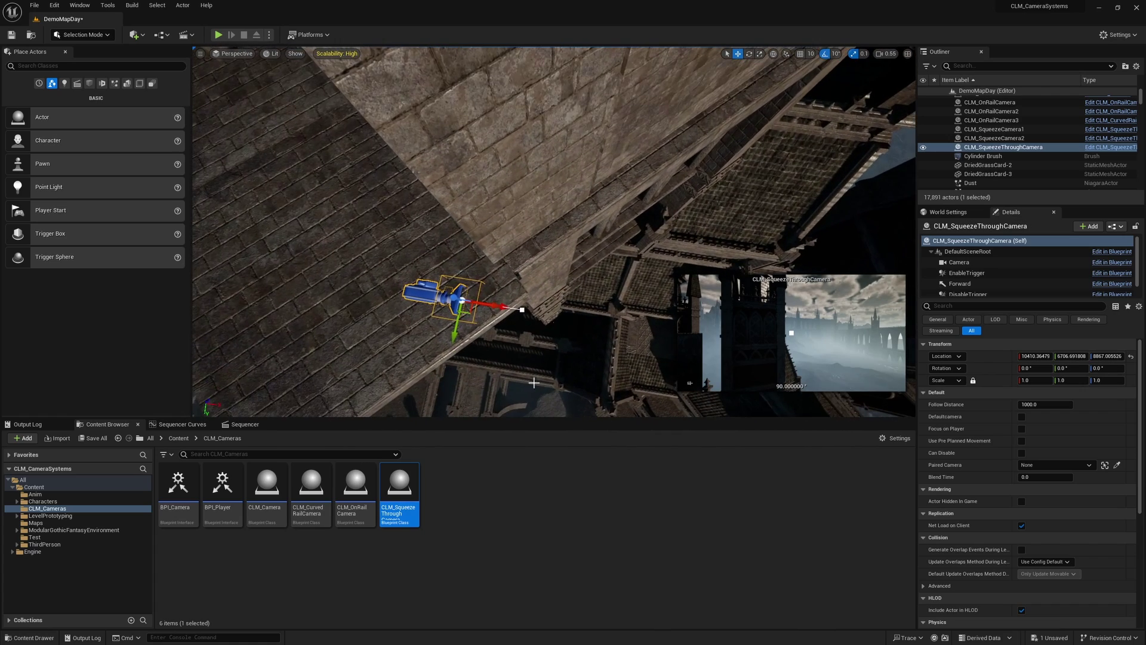
{"action": "key", "text": "e"}
{"action": "mouse_move", "coordinate": [470, 354]}
{"action": "left_mouse_down"}
{"action": "mouse_move", "coordinate": [445, 326]}
{"action": "mouse_move", "coordinate": [648, 247]}
{"action": "left_mouse_up"}
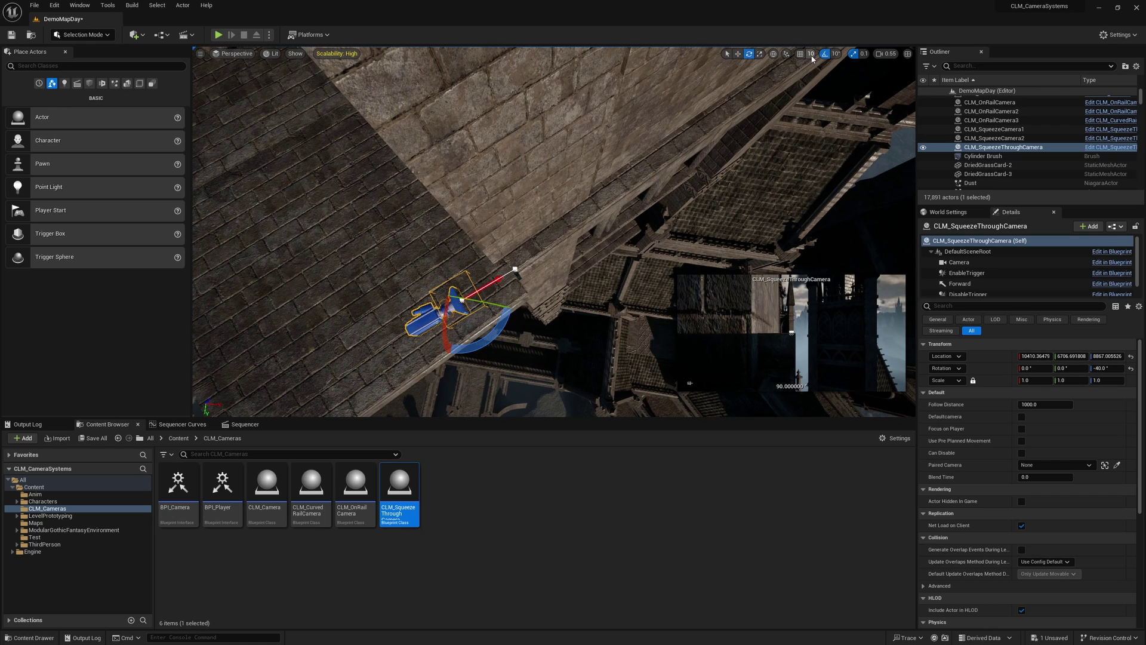
{"action": "right_click_drag", "start_coordinate": [597, 209], "coordinate": [596, 209]}
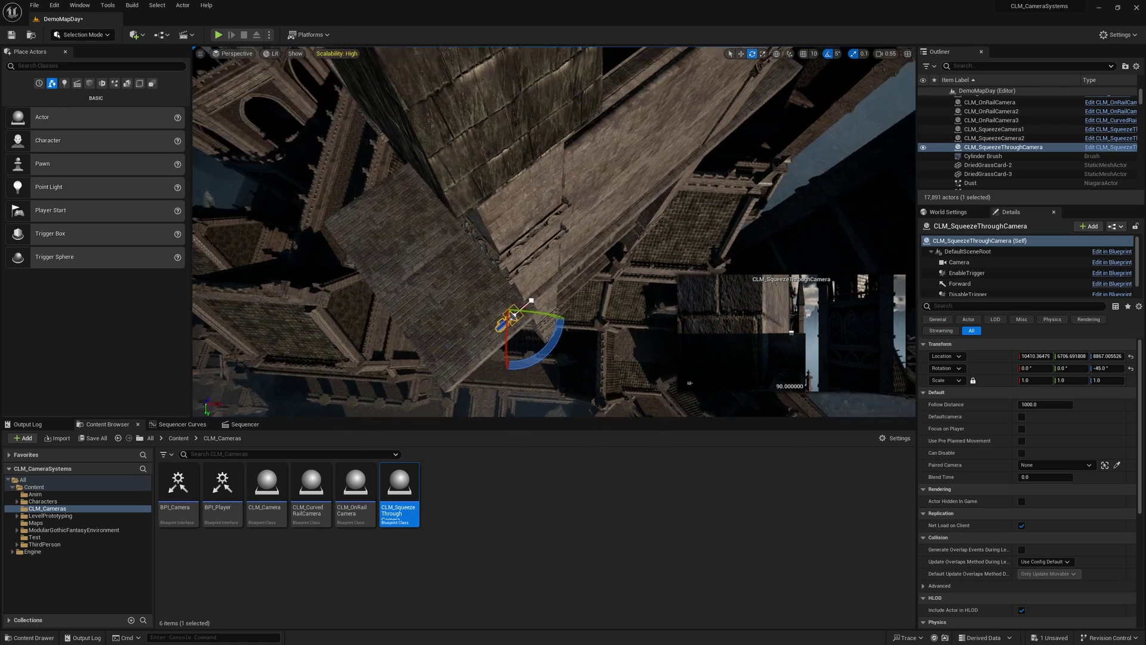
Inspect the spline point's context options, then reselect the whole squeeze-through camera actor.
{"action": "right_click_drag", "start_coordinate": [386, 336], "coordinate": [387, 336]}
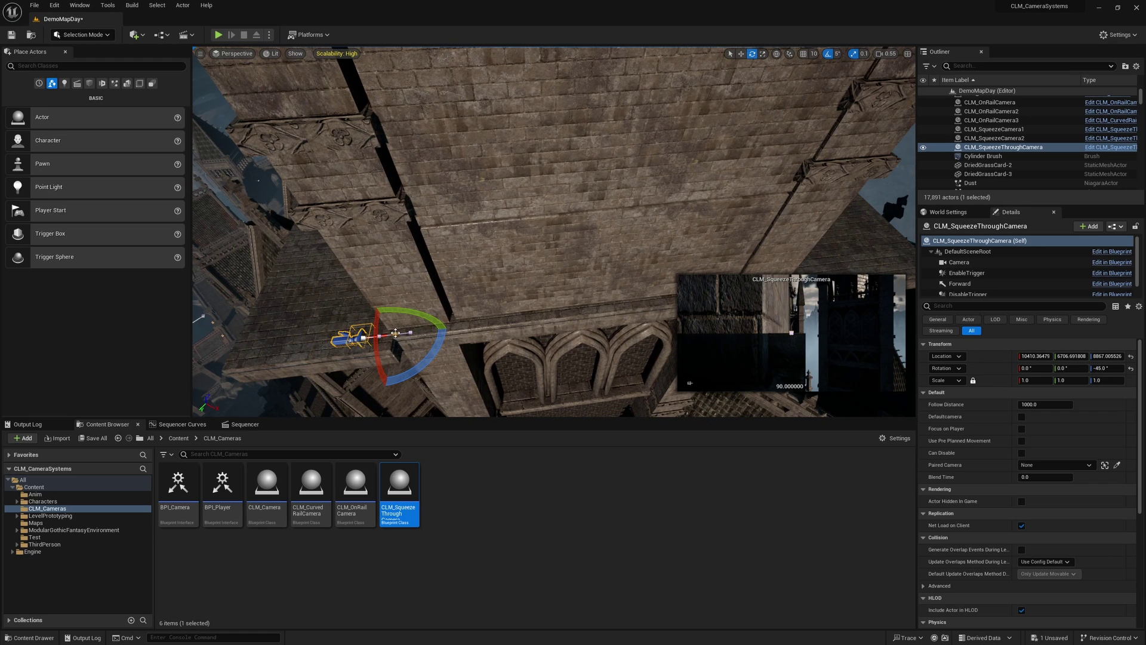
{"action": "right_click", "coordinate": [395, 333]}
{"action": "mouse_move", "coordinate": [452, 394]}
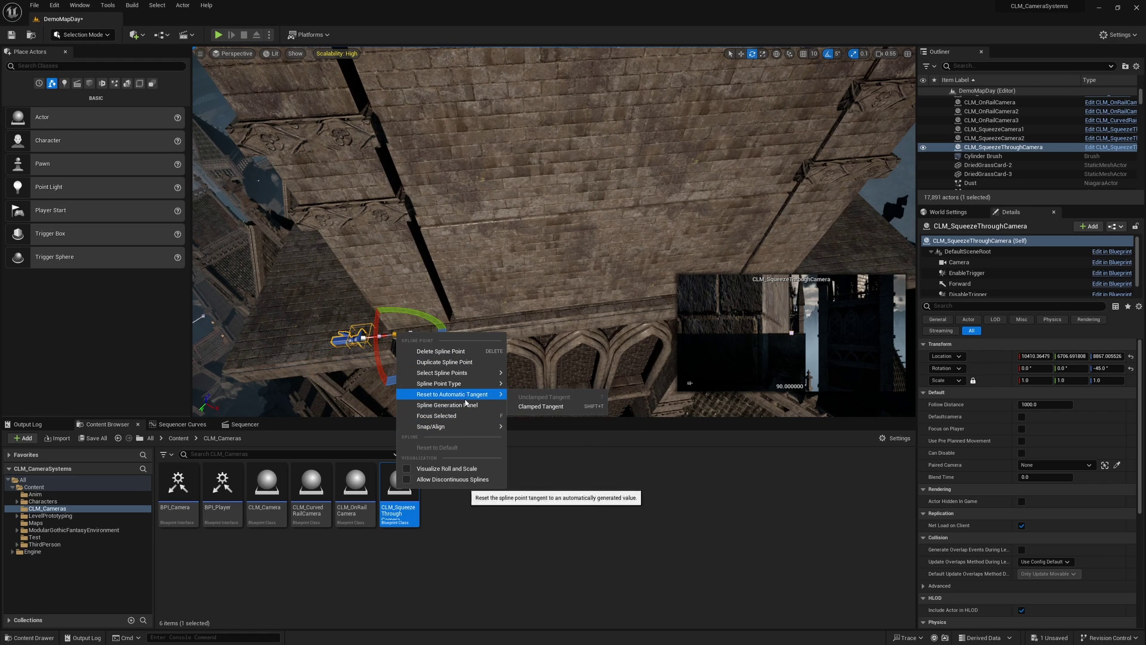
{"action": "left_click", "coordinate": [541, 406]}
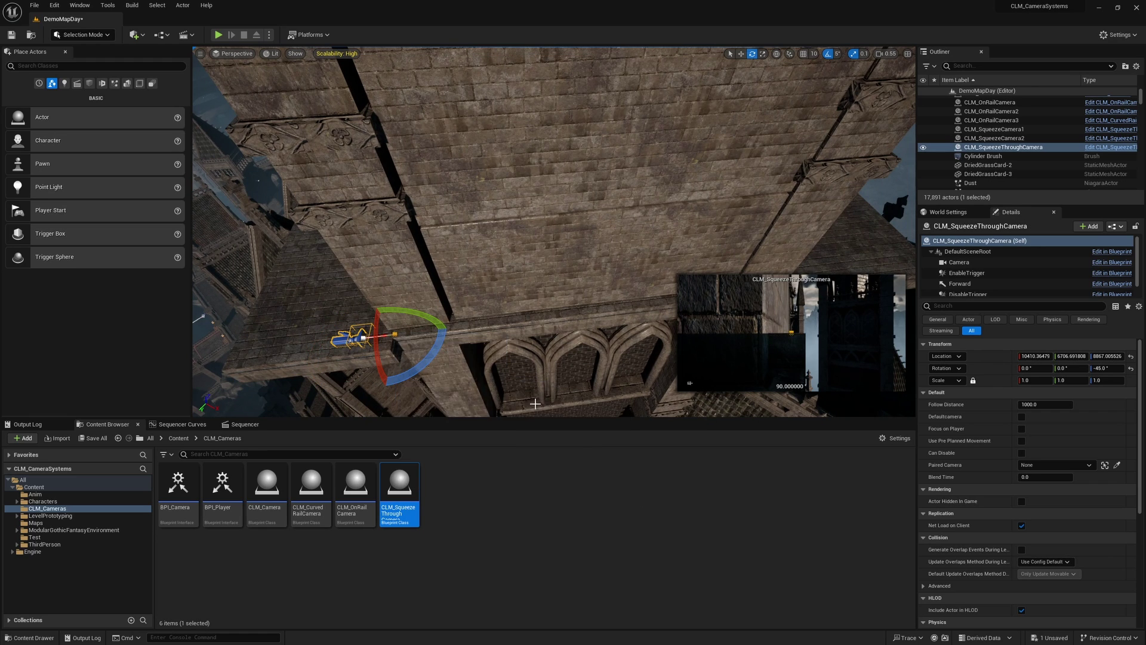
{"action": "right_click", "coordinate": [395, 335]}
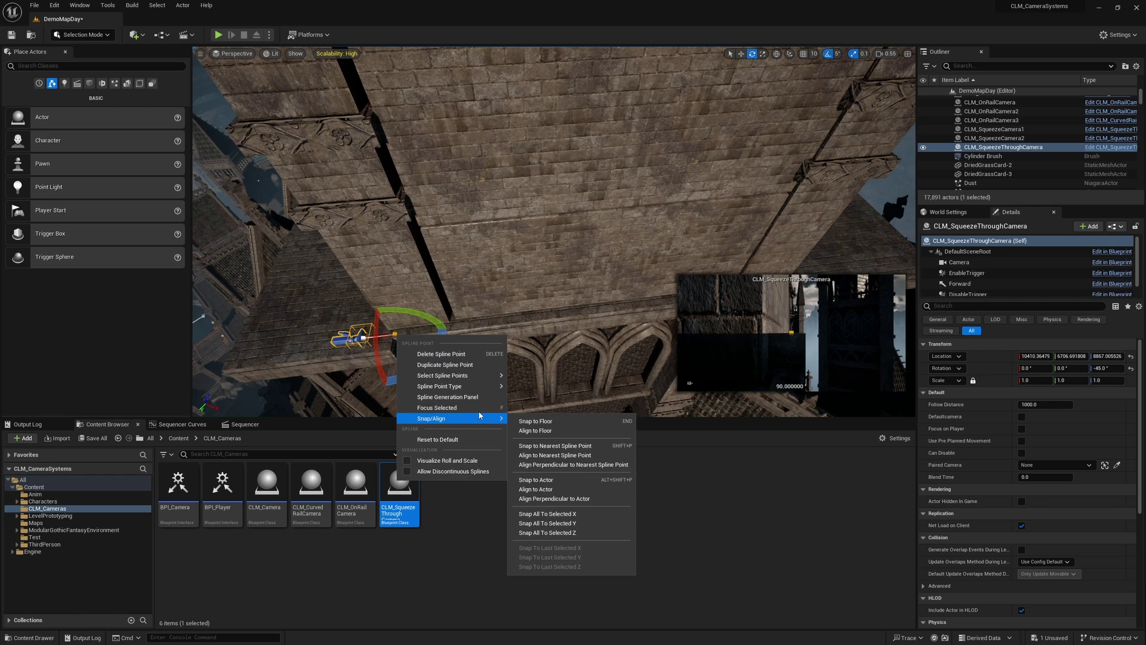
{"action": "mouse_move", "coordinate": [478, 398]}
{"action": "right_mouse_down"}
{"action": "mouse_move", "coordinate": [538, 239]}
{"action": "mouse_move", "coordinate": [498, 378]}
{"action": "right_mouse_up"}
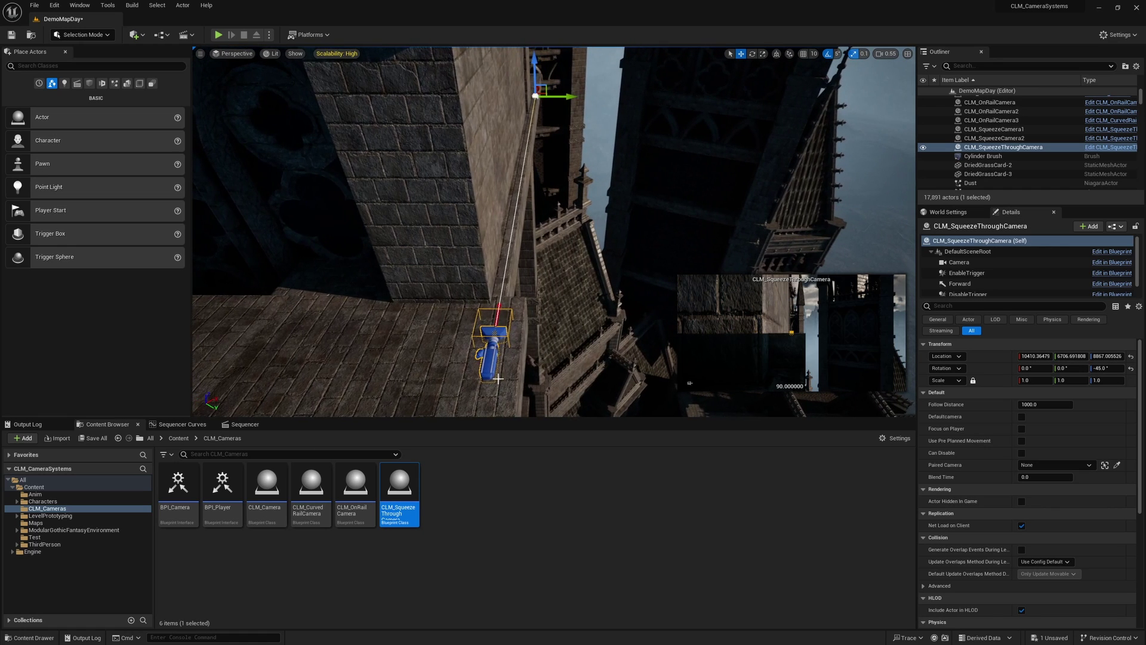
{"action": "left_click", "coordinate": [494, 333]}
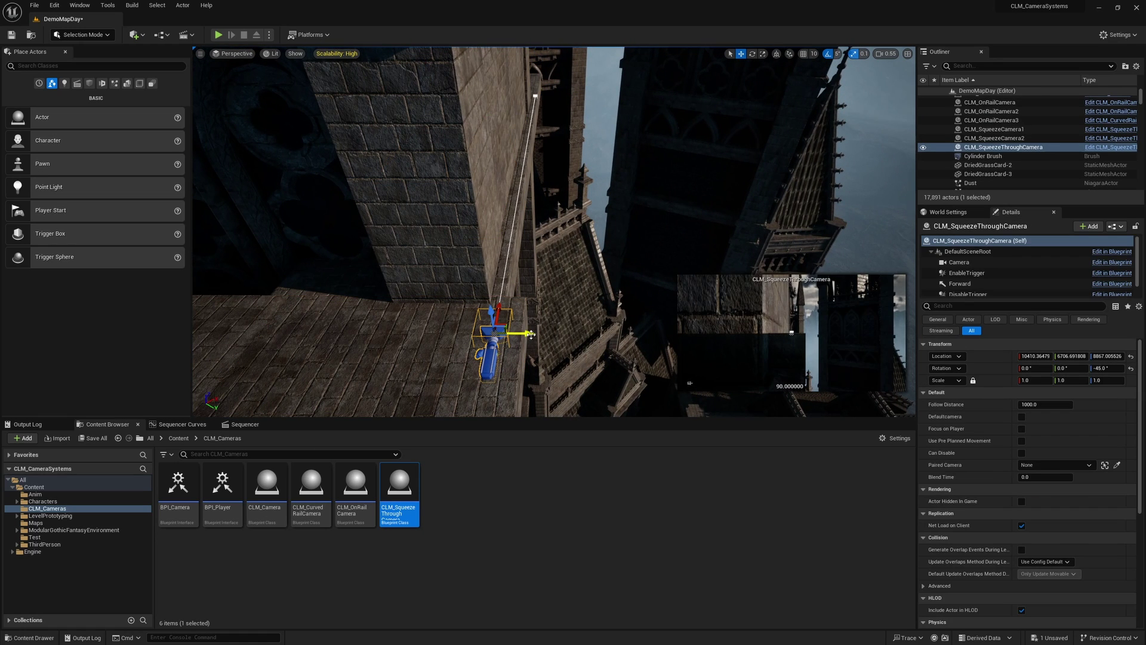
Raise the squeeze-through camera actor up onto the ledge.
{"action": "left_click_drag", "start_coordinate": [531, 334], "coordinate": [525, 333]}
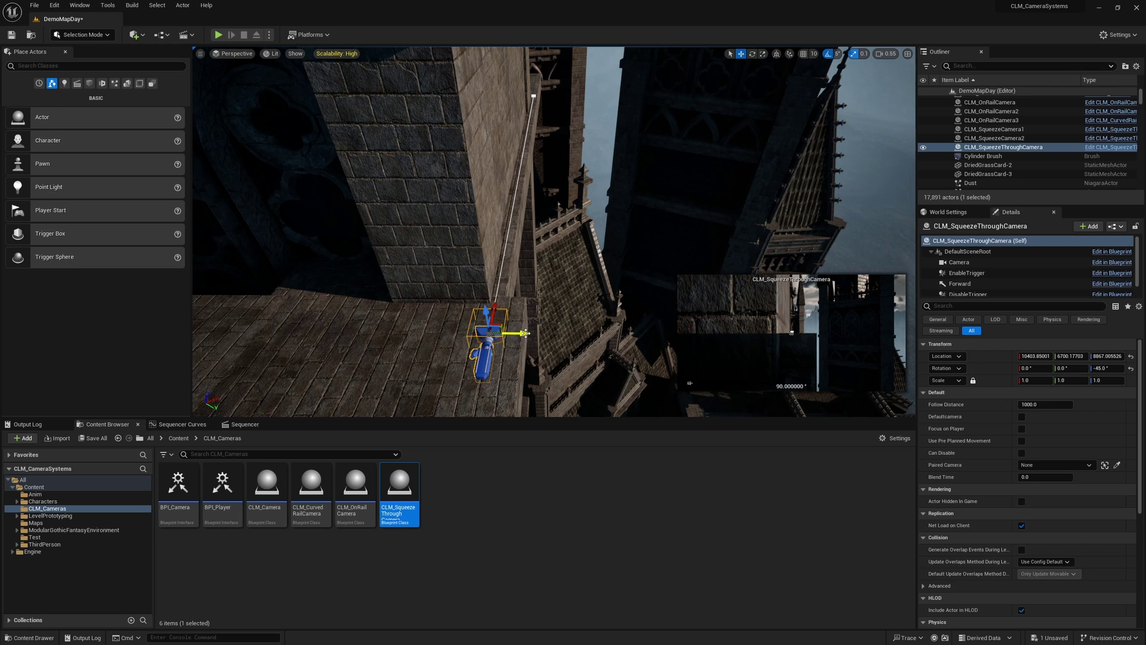
{"action": "left_click_drag", "start_coordinate": [305, 256], "coordinate": [312, 163]}
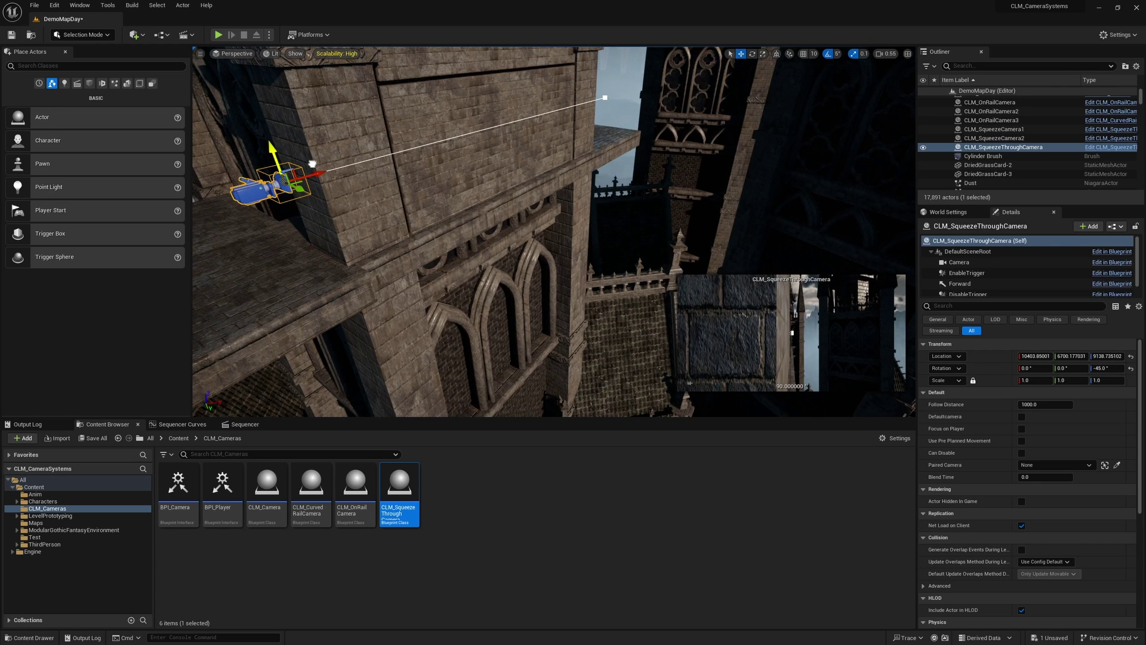
{"action": "right_click_drag", "start_coordinate": [312, 164], "coordinate": [312, 191]}
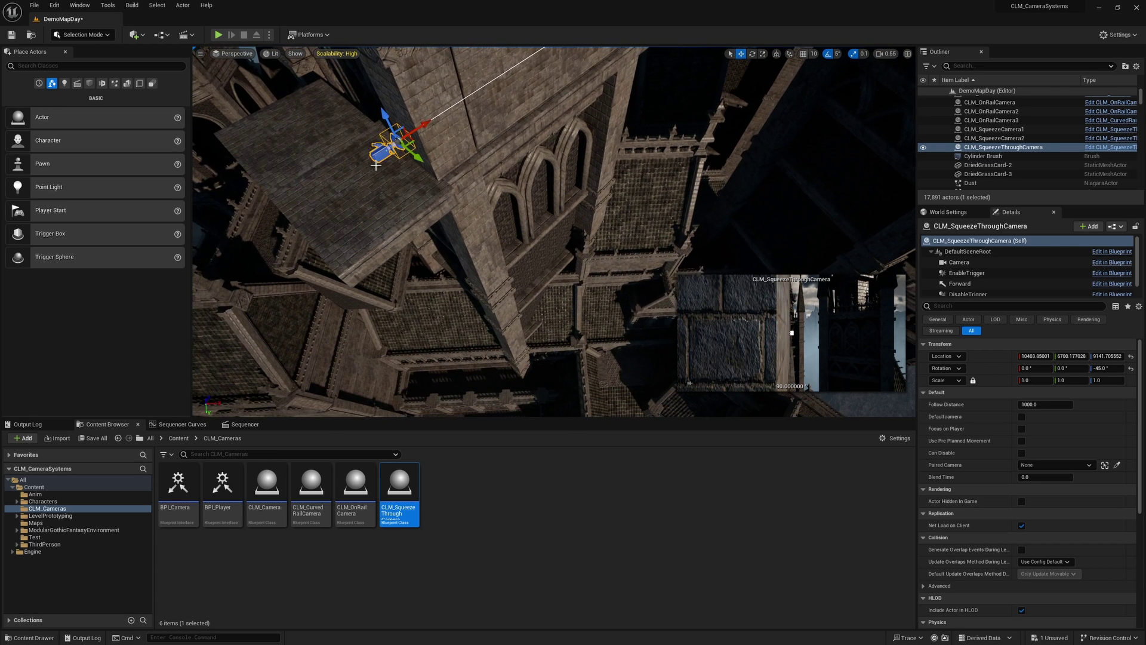
Offset the Camera component up and away from the tower wall, undoing one wrong move.
{"action": "left_click", "coordinate": [959, 262]}
{"action": "right_click_drag", "start_coordinate": [466, 141], "coordinate": [466, 141]}
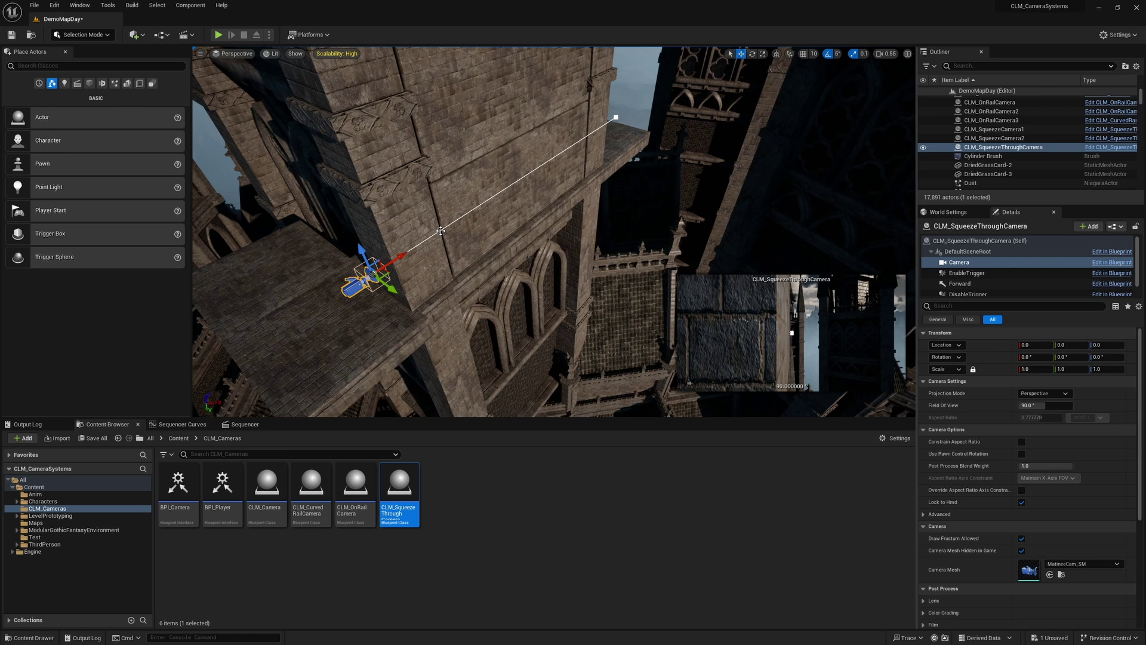
{"action": "right_click_drag", "start_coordinate": [440, 230], "coordinate": [440, 230]}
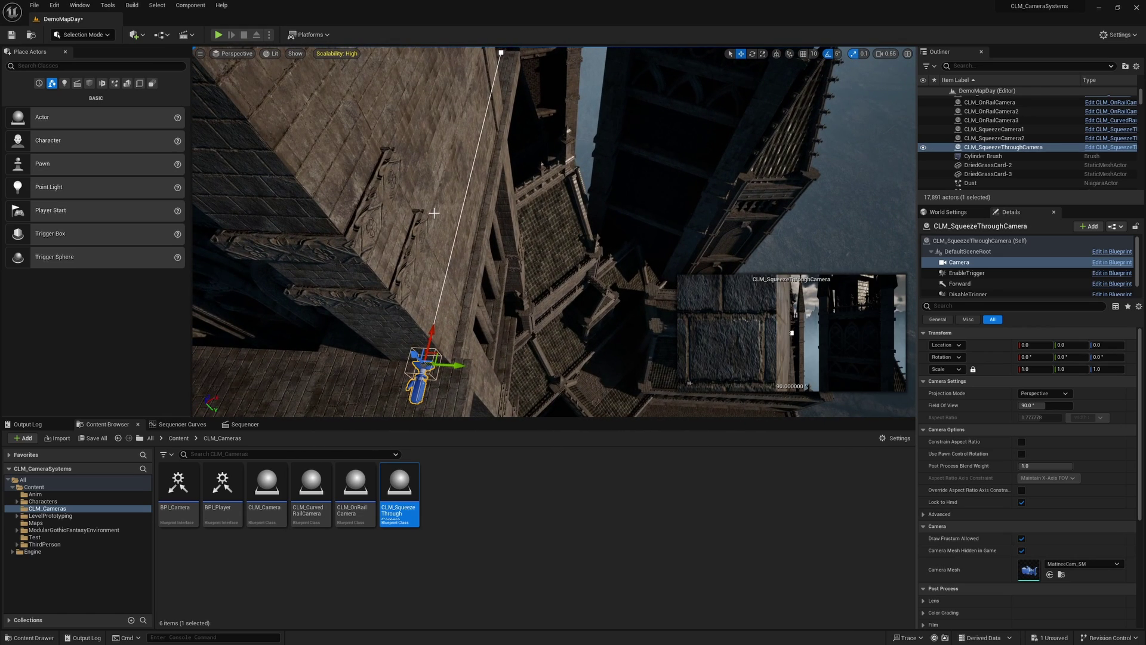
{"action": "right_click_drag", "start_coordinate": [440, 230], "coordinate": [431, 215]}
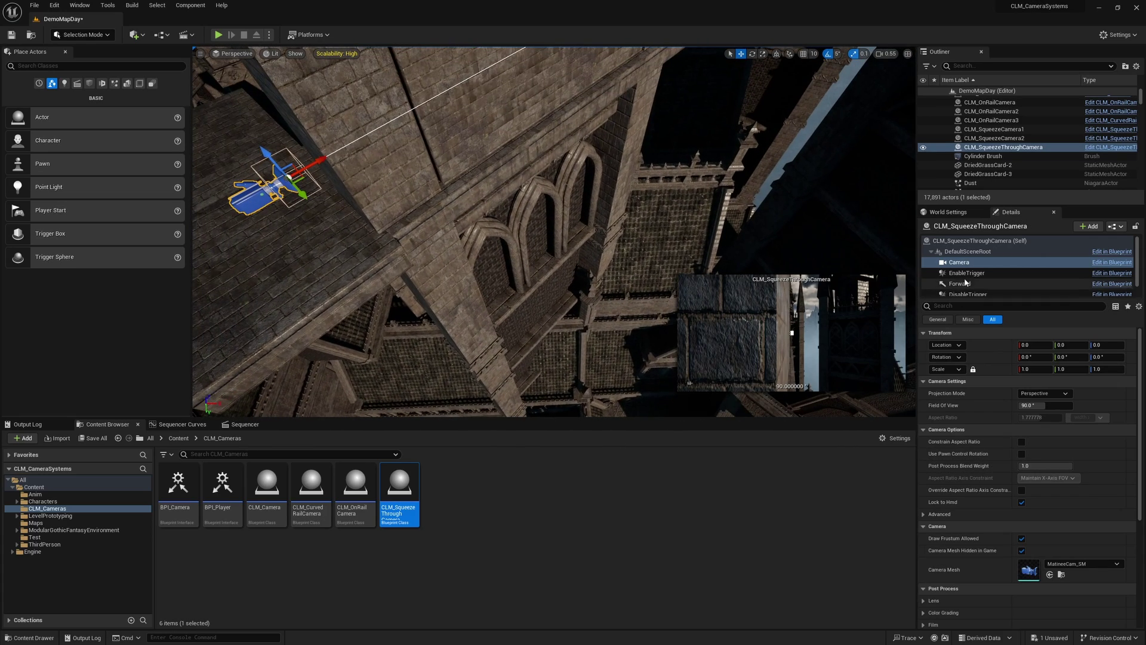
{"action": "scroll", "coordinate": [970, 284], "scroll_direction": "down", "scroll_amount": 1}
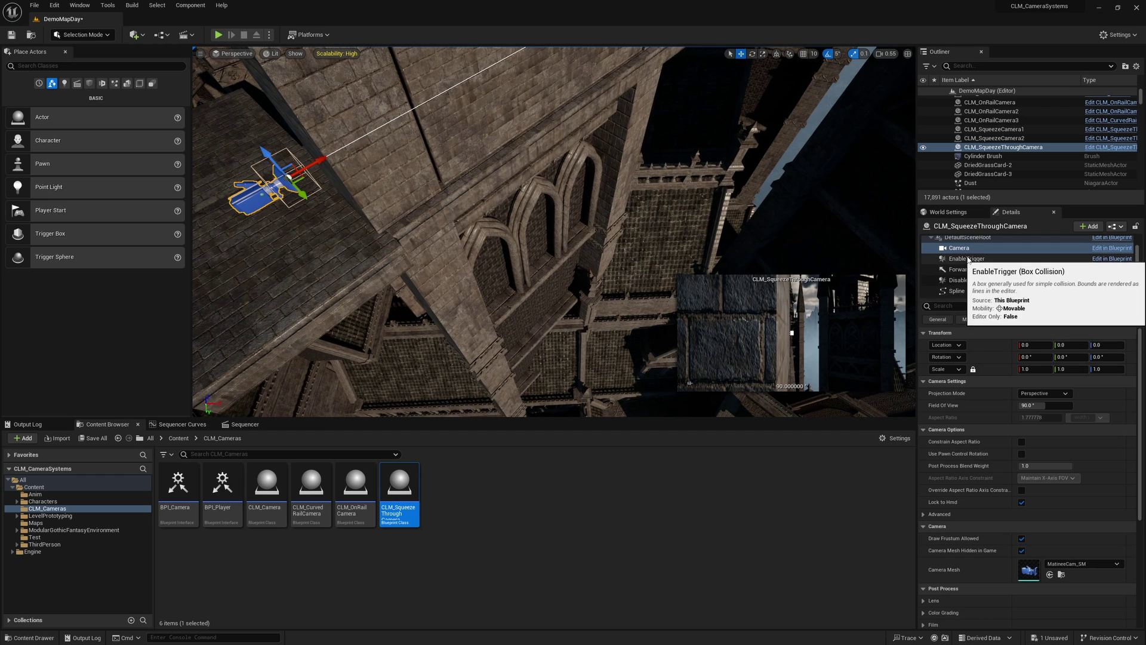
{"action": "left_click_drag", "start_coordinate": [305, 196], "coordinate": [319, 215]}
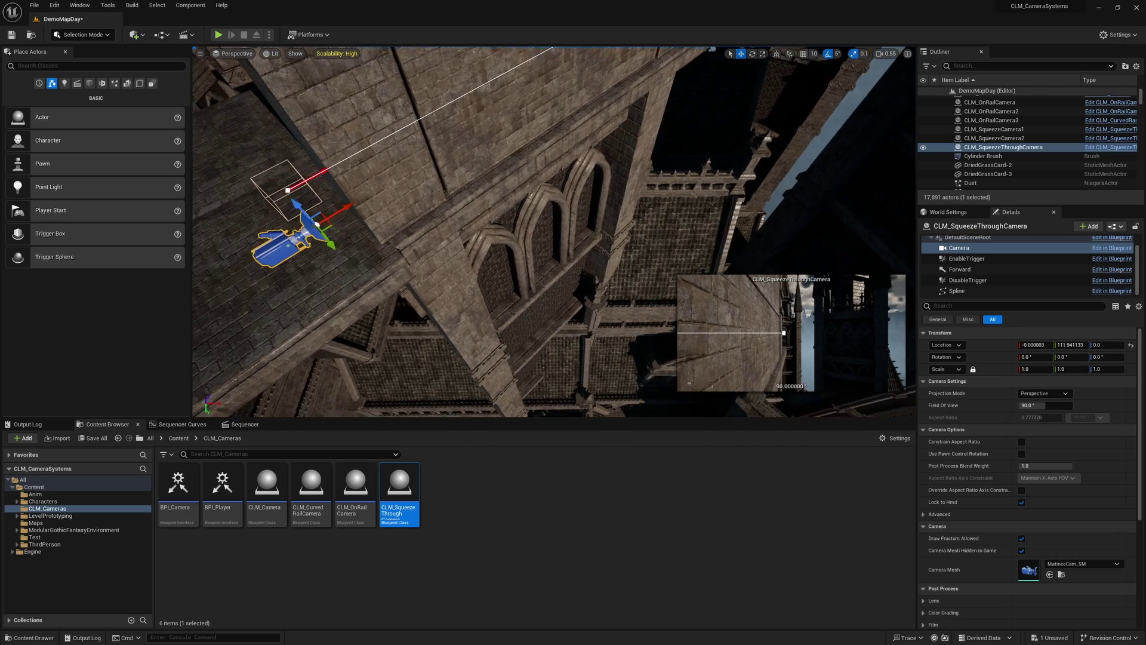
{"action": "key", "text": "ctrl+z"}
{"action": "mouse_move", "coordinate": [397, 200]}
{"action": "left_mouse_down", "text": "alt"}
{"action": "mouse_move", "coordinate": [456, 266]}
{"action": "mouse_move", "coordinate": [470, 307]}
{"action": "left_mouse_up", "text": "alt"}
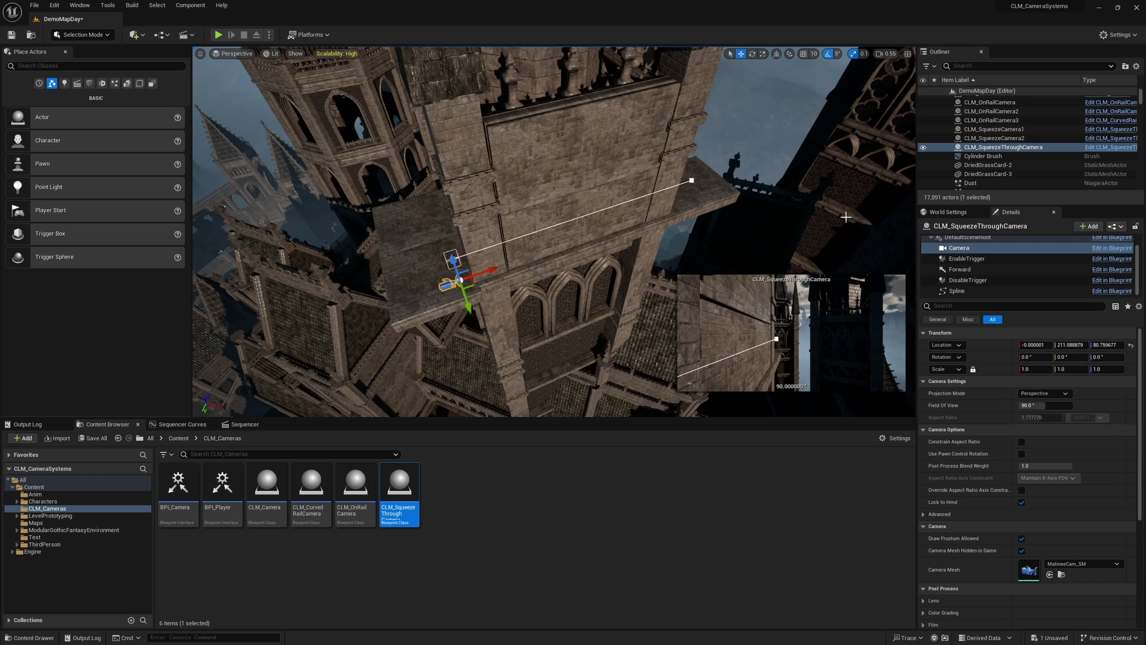
{"action": "scroll", "coordinate": [962, 243], "scroll_direction": "up", "scroll_amount": 1}
{"action": "left_click", "coordinate": [961, 240]}
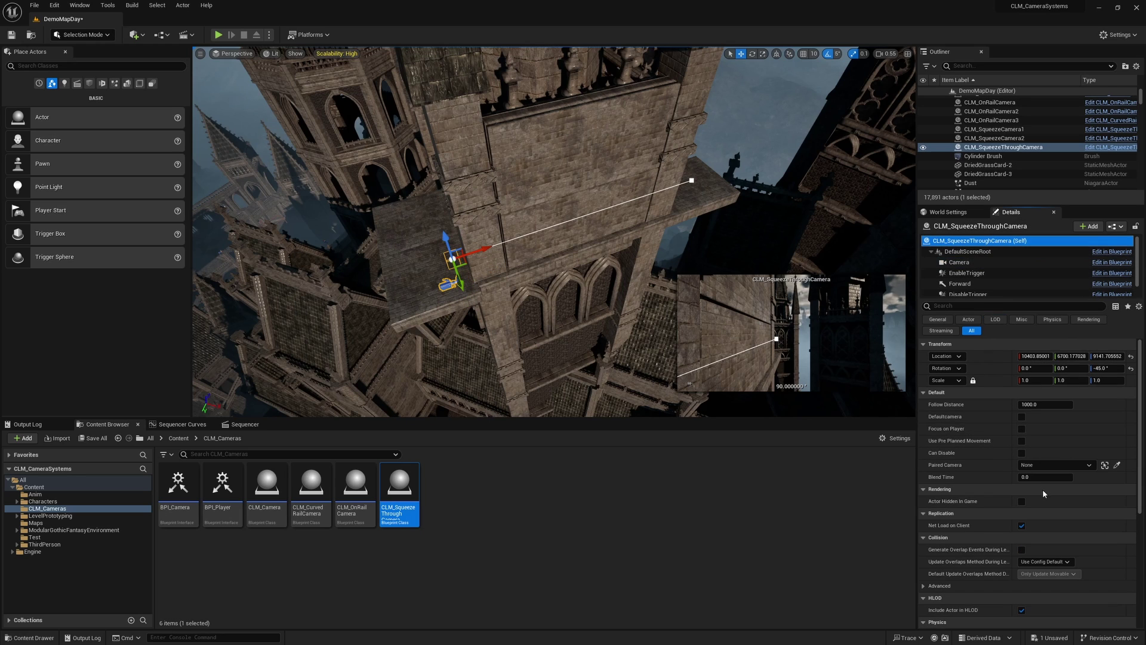
Tick Focus on Player on the squeeze-through camera, keeping follow distance at 1000.
{"action": "left_click", "coordinate": [1023, 429]}
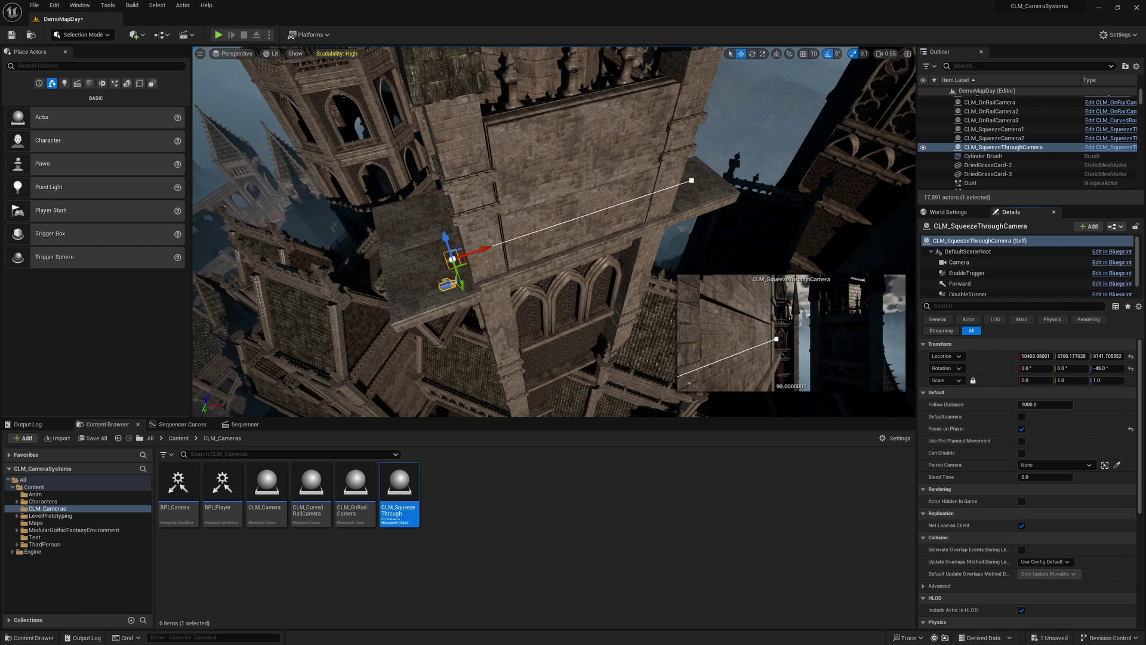
Open the CLM_SqueezeThroughCamera Blueprint and look over its event nodes.
{"action": "left_click", "coordinate": [1108, 148]}
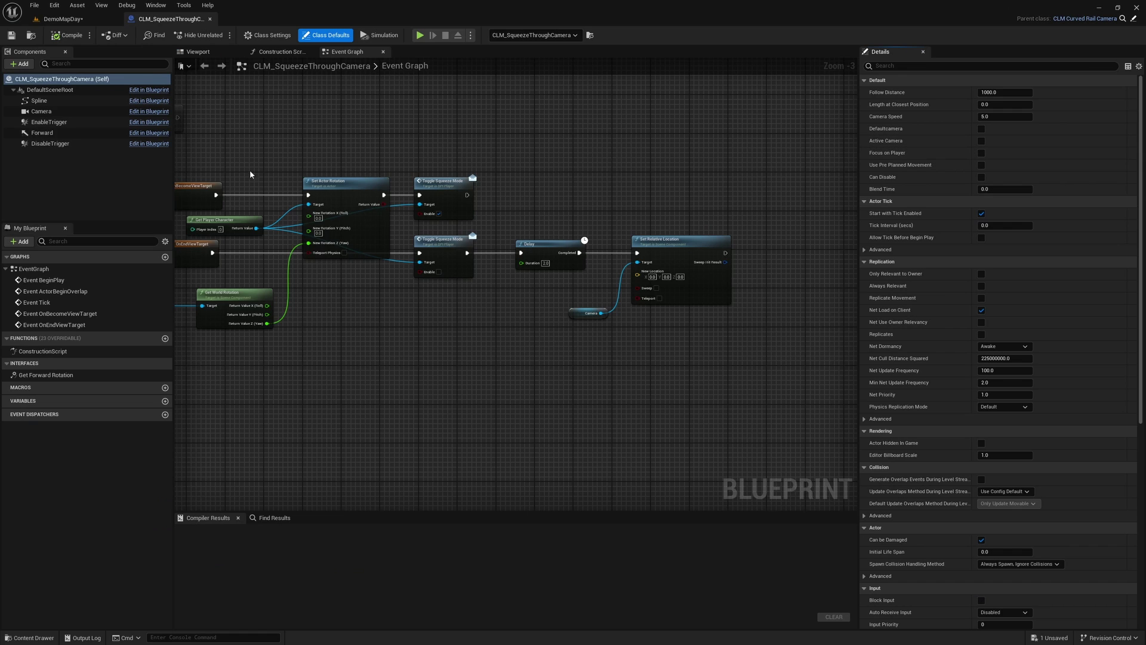
{"action": "scroll", "coordinate": [657, 268], "scroll_direction": "up", "scroll_amount": 4}
{"action": "scroll", "coordinate": [589, 272], "scroll_direction": "down", "scroll_amount": 3}
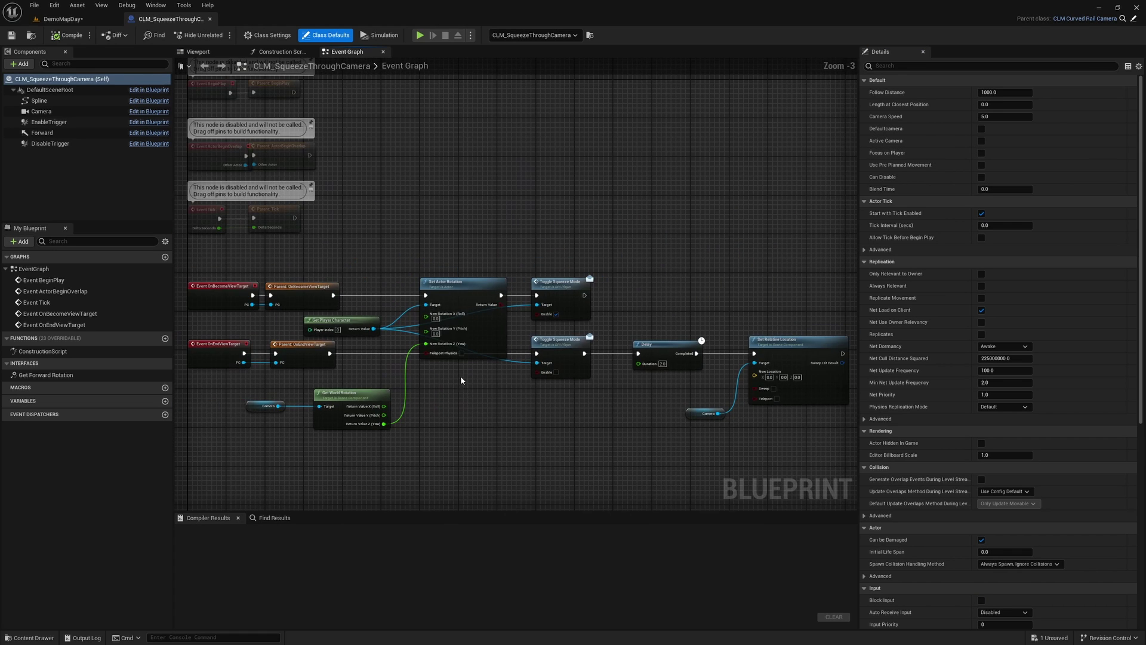
{"action": "right_click_drag", "start_coordinate": [589, 272], "coordinate": [732, 268]}
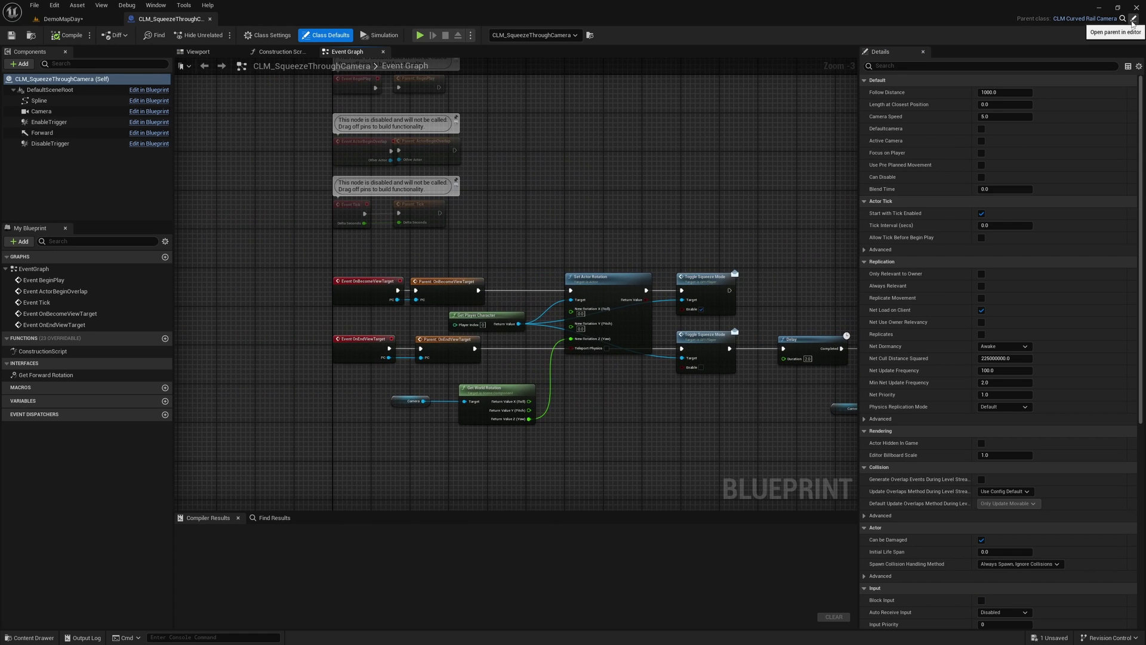
Open the parent CLM_CurvedRailCamera Blueprint and view its event graph's disabled nodes.
{"action": "left_click", "coordinate": [1132, 19]}
{"action": "scroll", "coordinate": [484, 246], "scroll_direction": "up", "scroll_amount": 5}
{"action": "right_click_drag", "start_coordinate": [485, 246], "coordinate": [471, 296]}
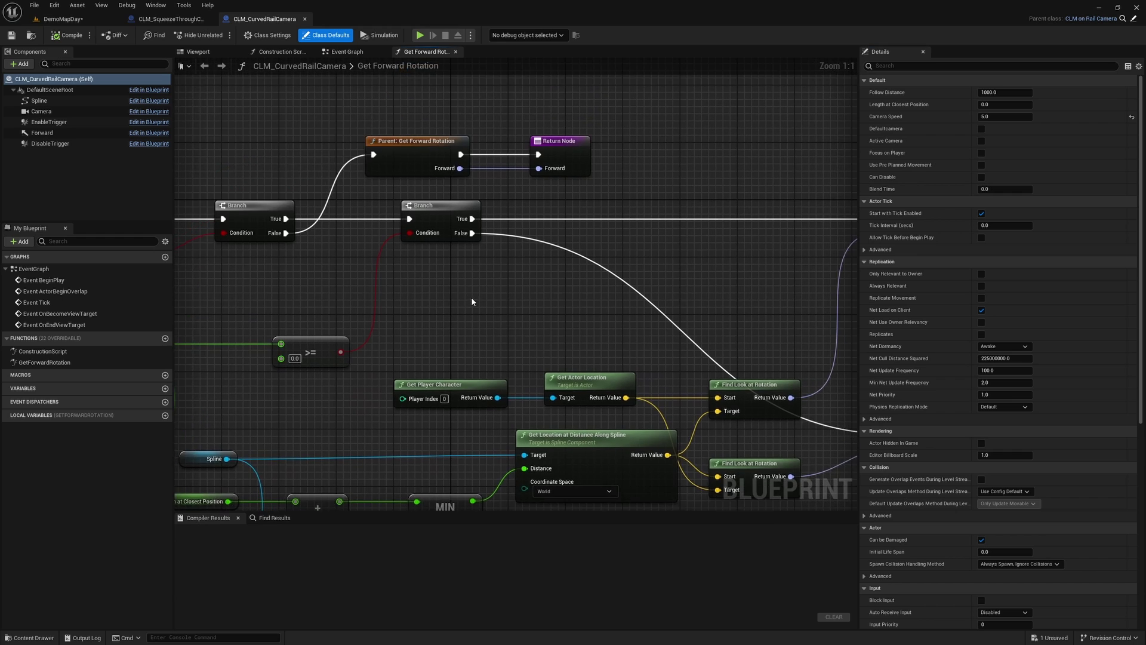
{"action": "scroll", "coordinate": [471, 296], "scroll_direction": "down", "scroll_amount": 4}
{"action": "left_click", "coordinate": [360, 53]}
{"action": "scroll", "coordinate": [486, 177], "scroll_direction": "down", "scroll_amount": 1}
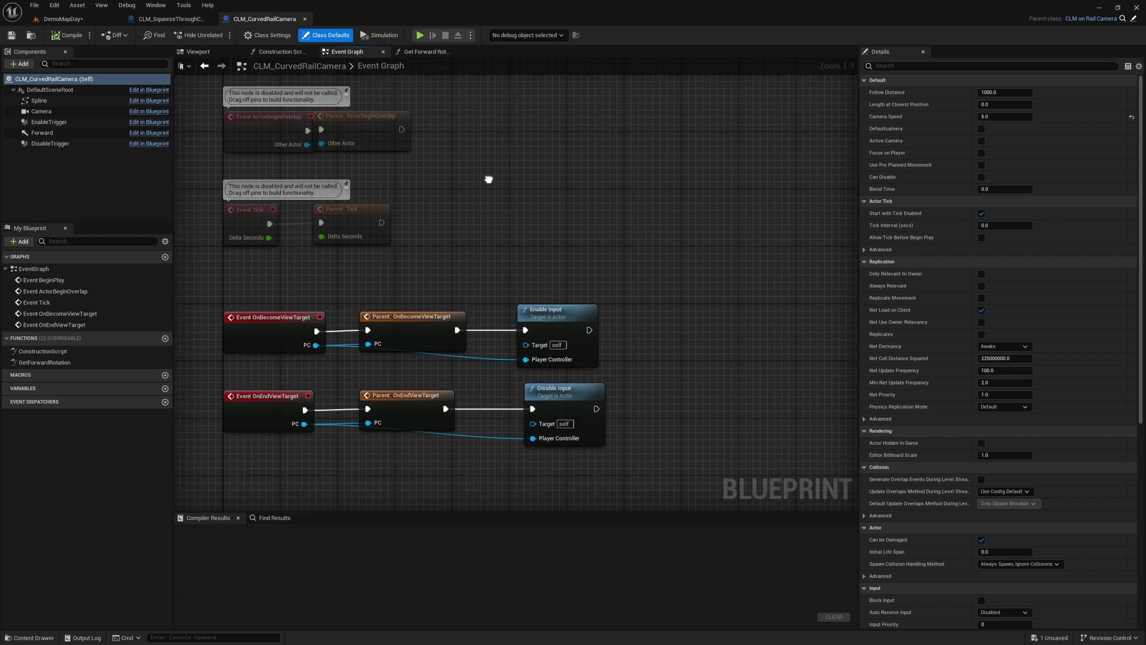
{"action": "right_click_drag", "start_coordinate": [530, 262], "coordinate": [486, 440]}
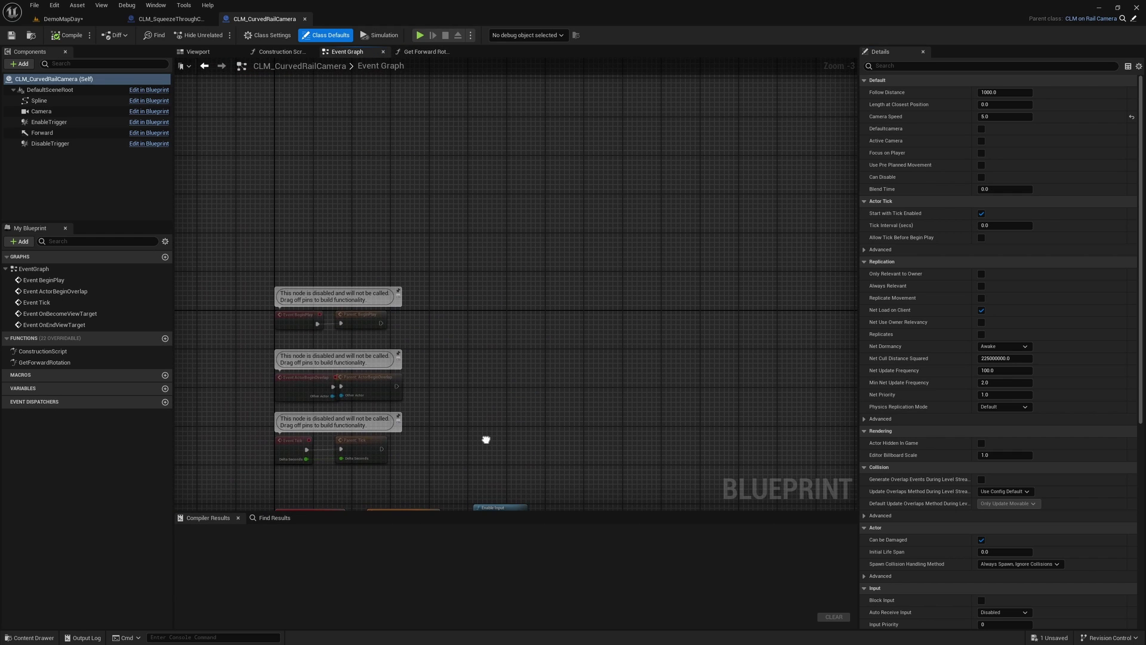
Open CLM_OnRailCamera, frame the SET and Set World Location nodes, and compile.
{"action": "left_click", "coordinate": [1132, 19]}
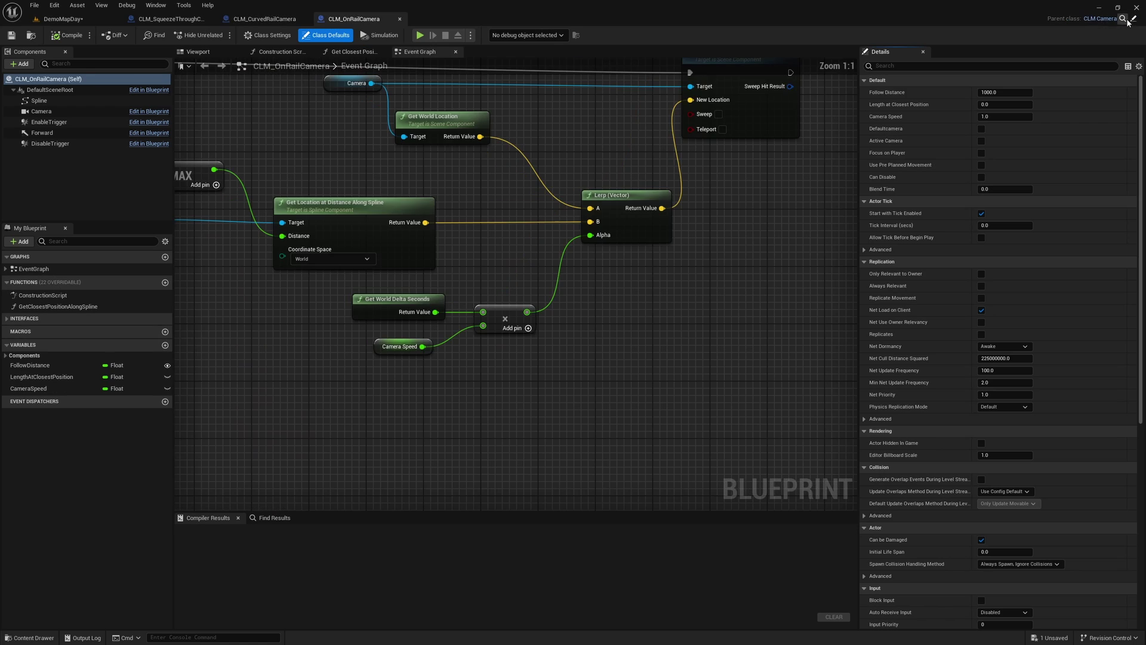
{"action": "right_click_drag", "start_coordinate": [482, 181], "coordinate": [535, 340]}
{"action": "scroll", "coordinate": [535, 340], "scroll_direction": "down", "scroll_amount": 1}
{"action": "scroll", "coordinate": [660, 285], "scroll_direction": "down", "scroll_amount": 1}
{"action": "right_click_drag", "start_coordinate": [660, 285], "coordinate": [605, 249]}
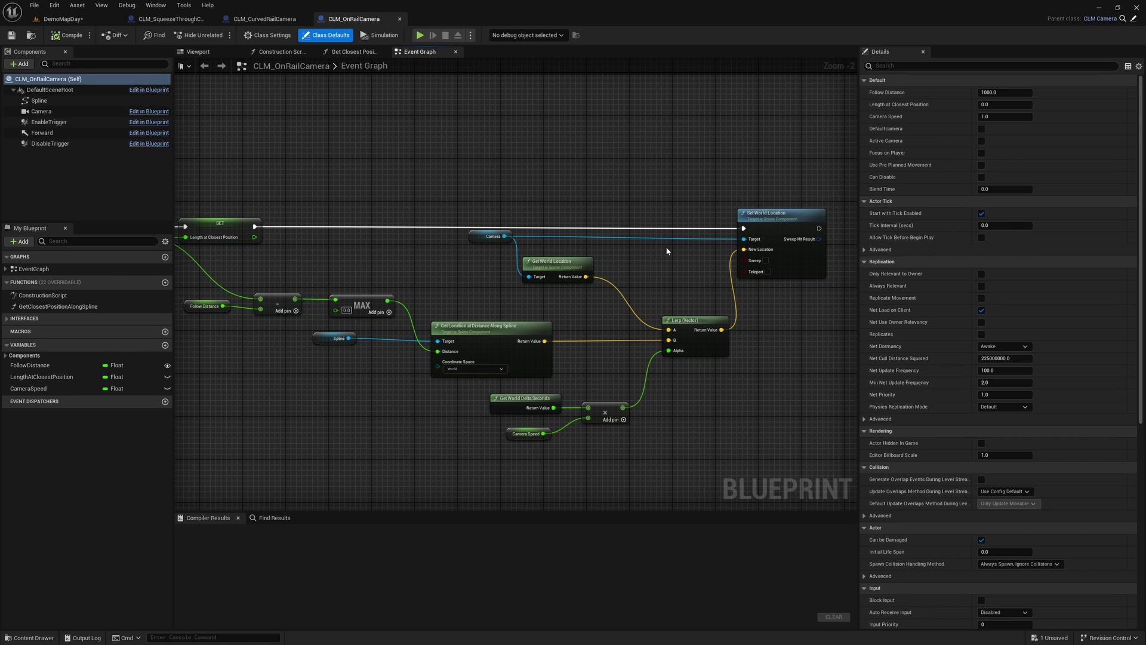
{"action": "key", "text": "F7"}
Add a Branch after the SET node and promote its Condition to a new Boolean variable.
{"action": "right_click_drag", "start_coordinate": [539, 210], "coordinate": [564, 190]}
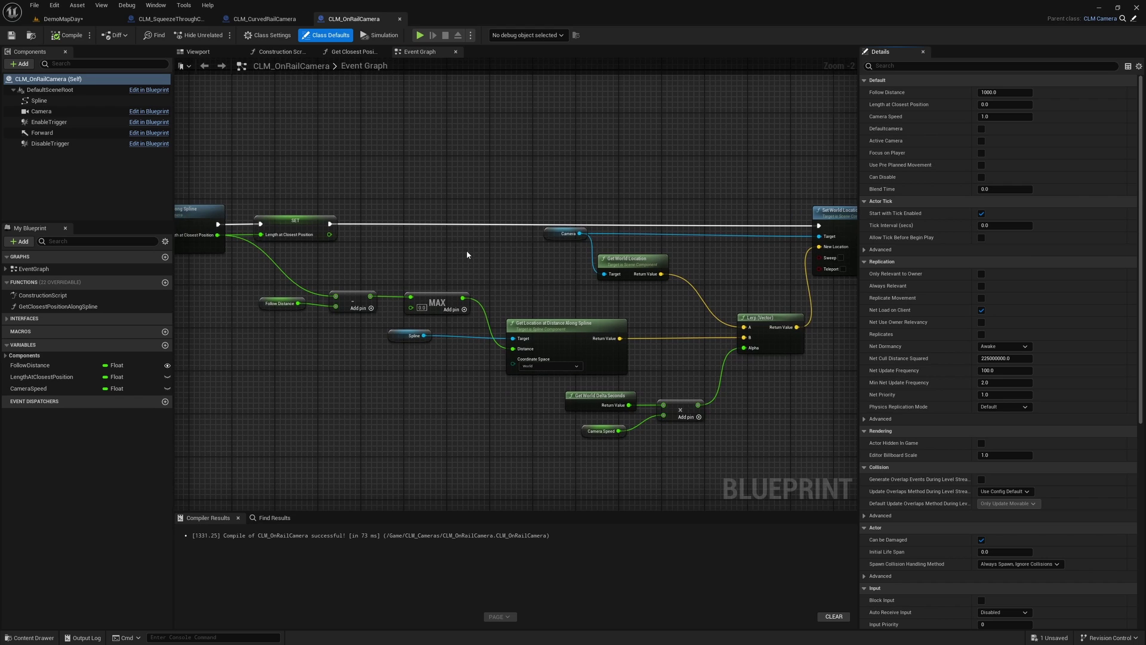
{"action": "right_click_drag", "start_coordinate": [467, 254], "coordinate": [512, 254]}
{"action": "left_click_drag", "start_coordinate": [376, 226], "coordinate": [481, 229]}
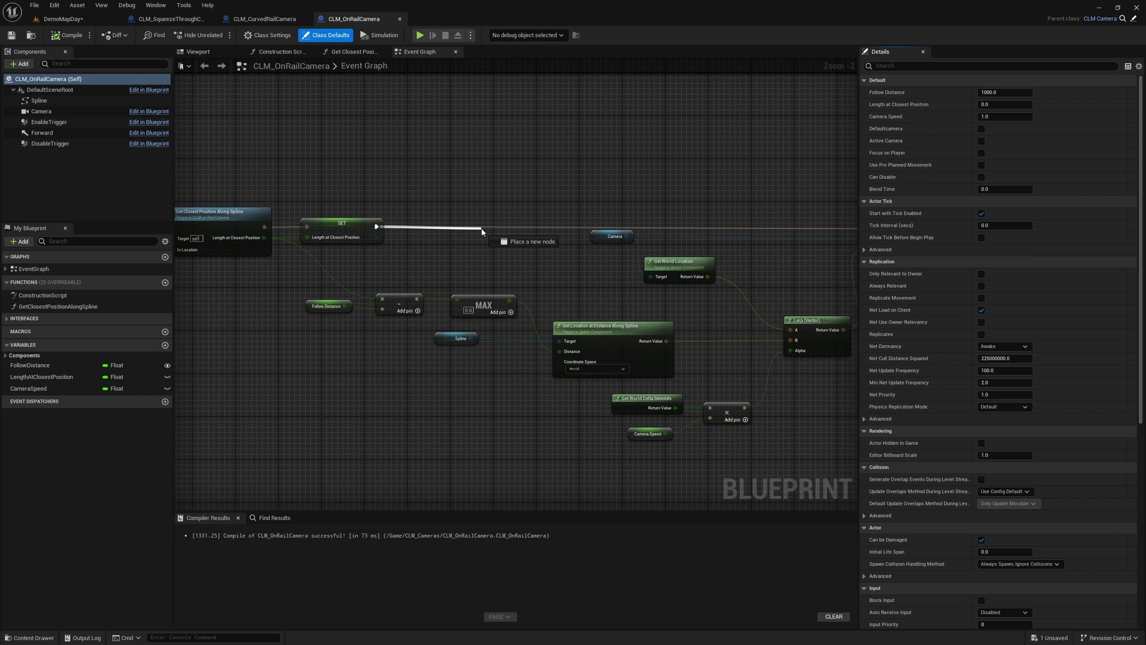
{"action": "type", "text": "bran"}
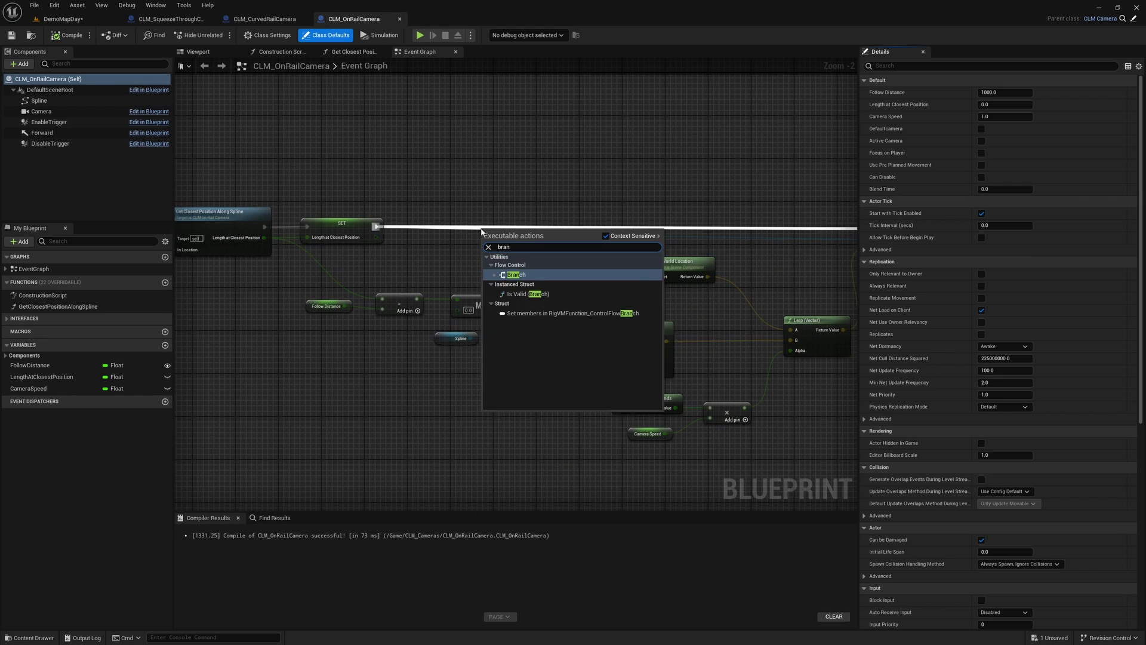
{"action": "key", "text": "Return"}
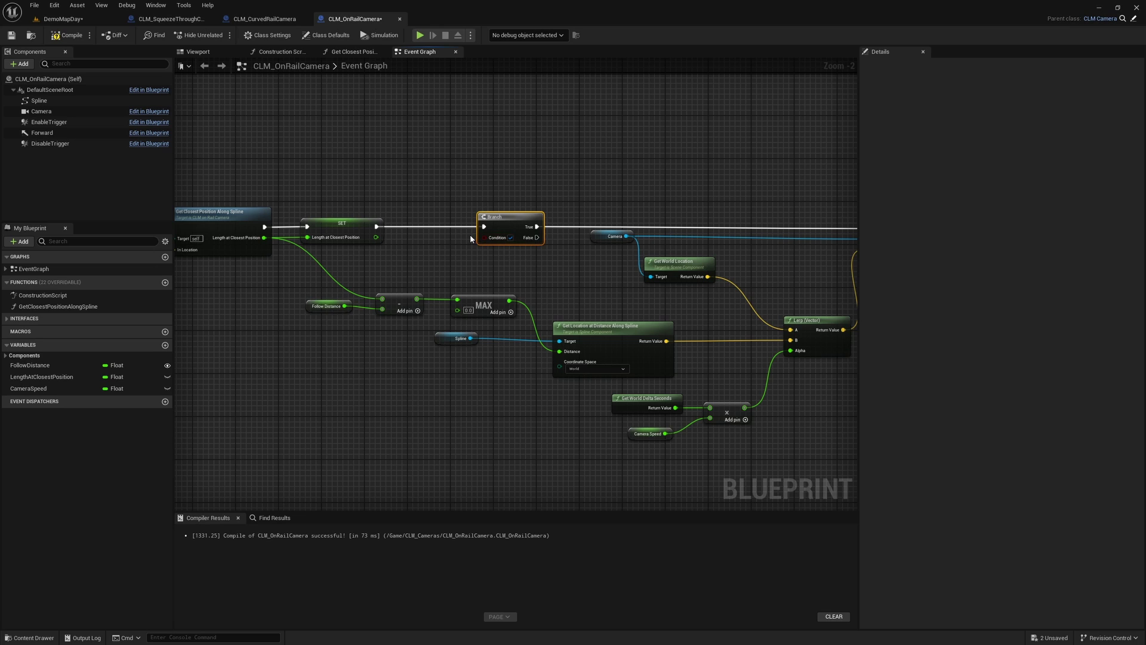
{"action": "right_click", "coordinate": [492, 238]}
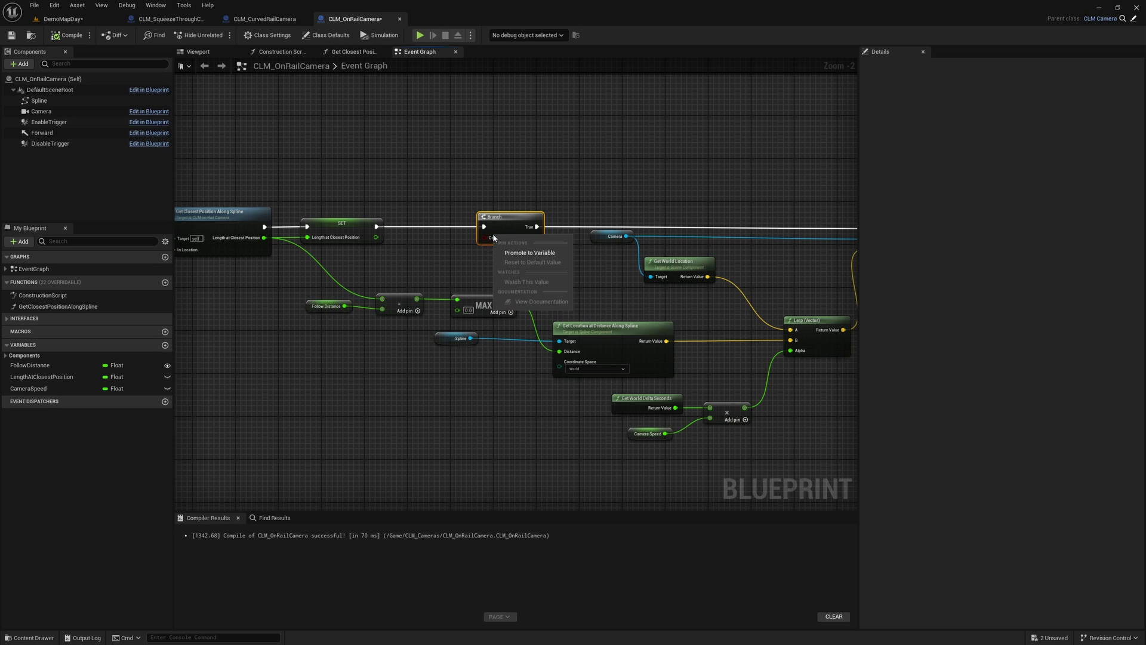
{"action": "left_click", "coordinate": [521, 253]}
{"action": "type", "text": "MoveCamera"}
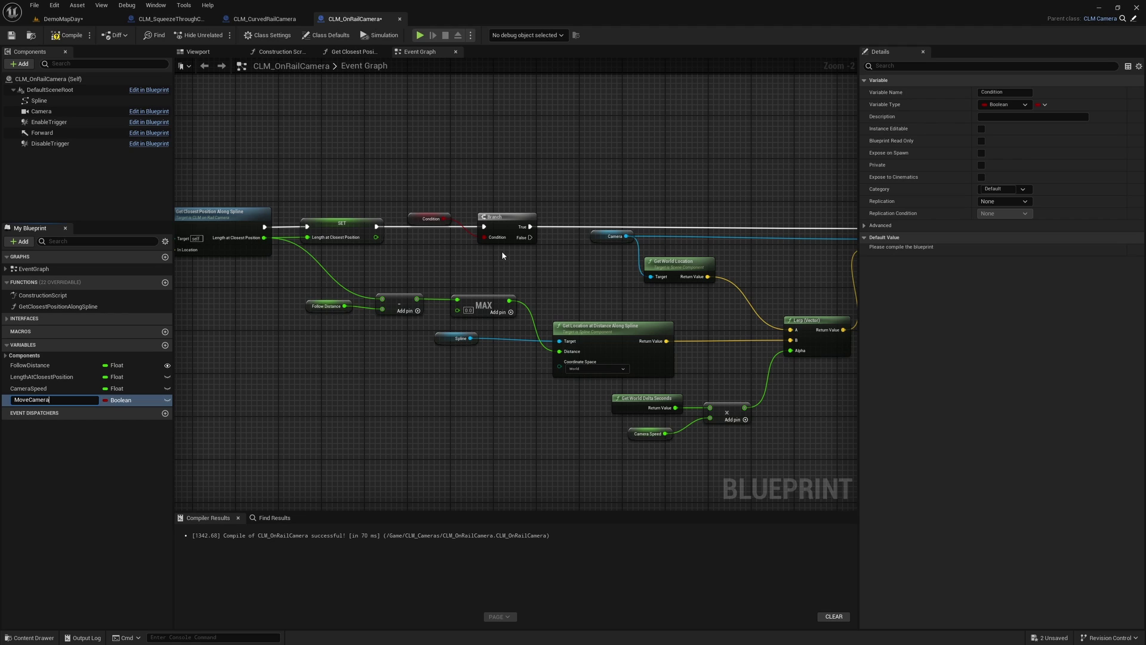
Name the variable MoveCamera, compile, and check Move Camera on the placed camera.
{"action": "key", "text": "Return"}
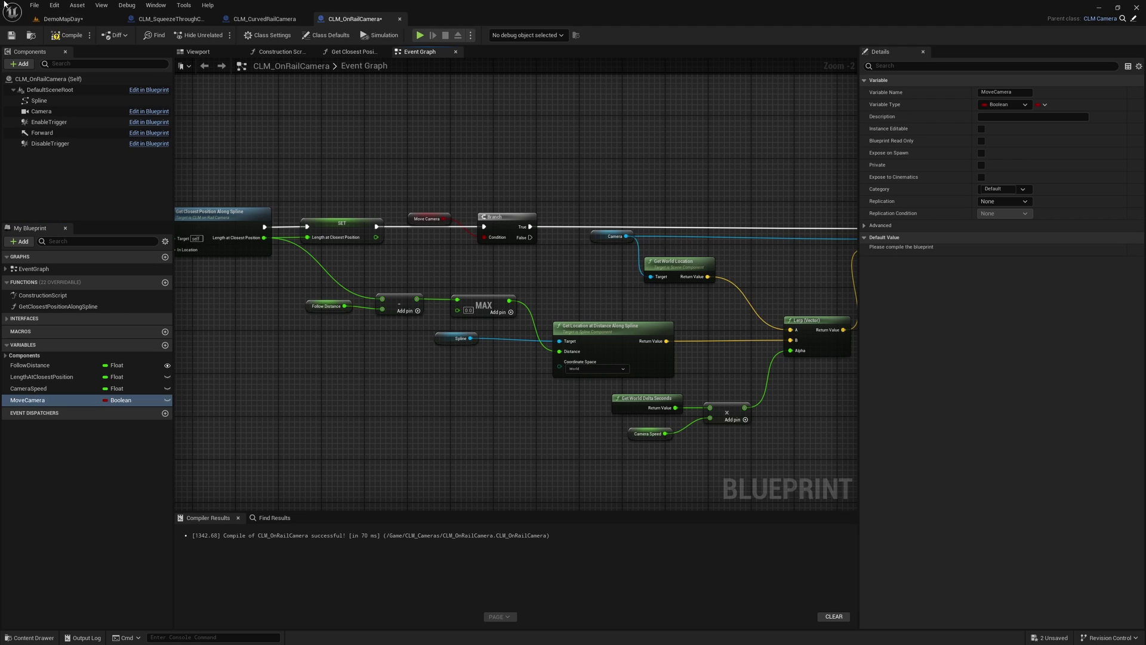
{"action": "left_click", "coordinate": [65, 36]}
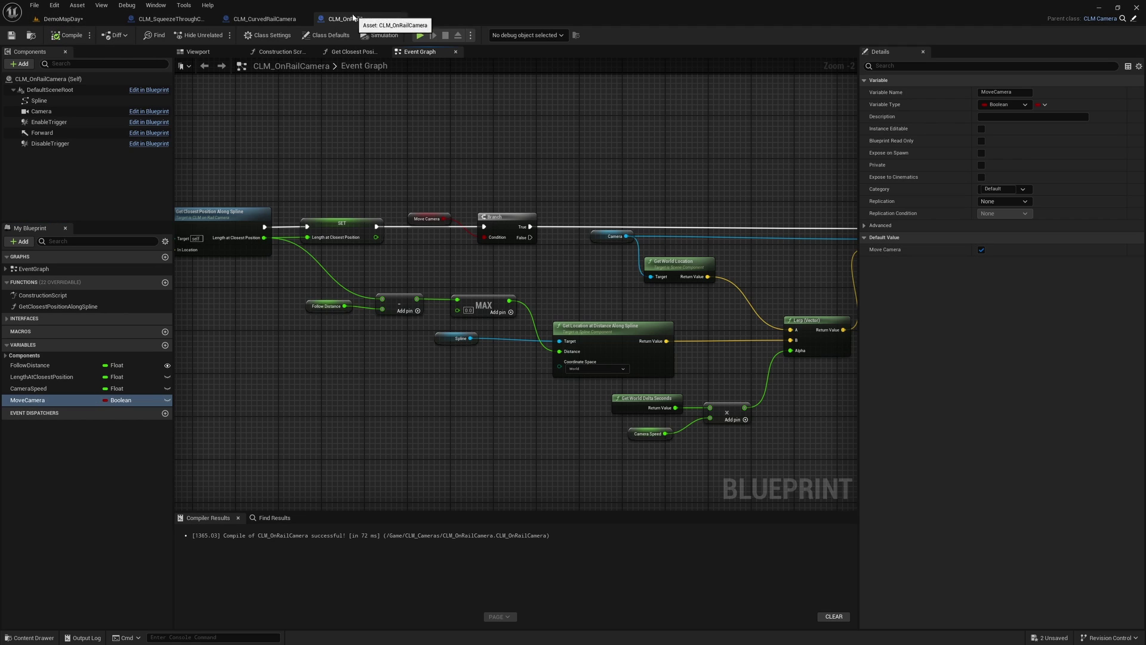
{"action": "left_click", "coordinate": [63, 18]}
{"action": "left_click", "coordinate": [1022, 429]}
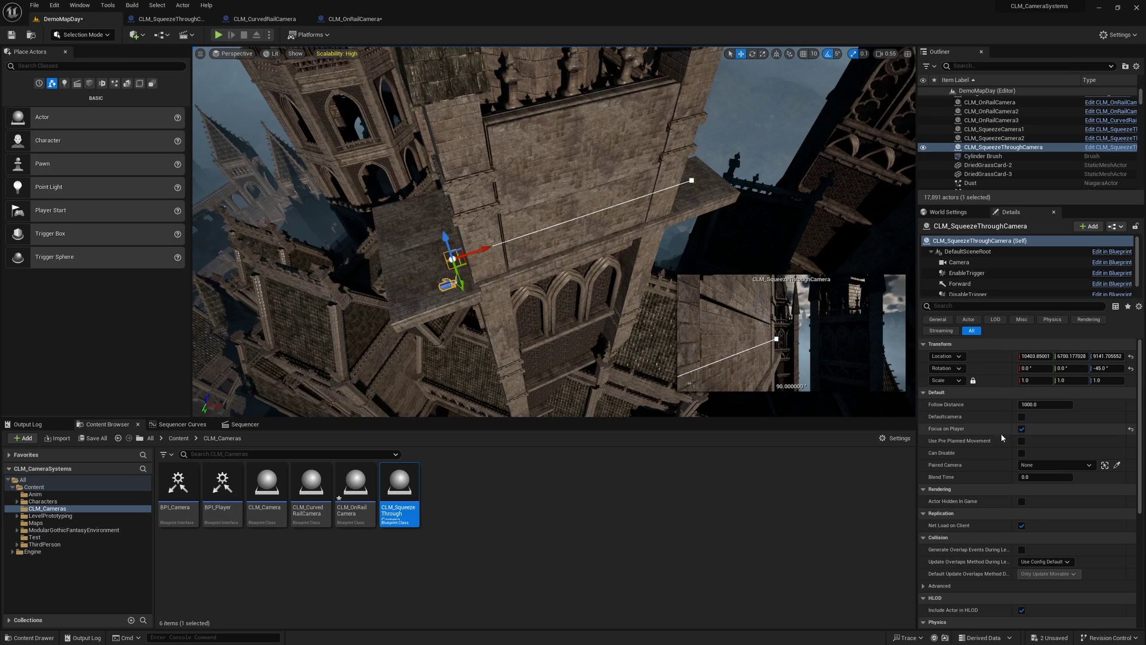
Review CurvedRailCamera defaults and OnRailCamera's Set World Location node, then return to the level.
{"action": "left_click", "coordinate": [361, 20]}
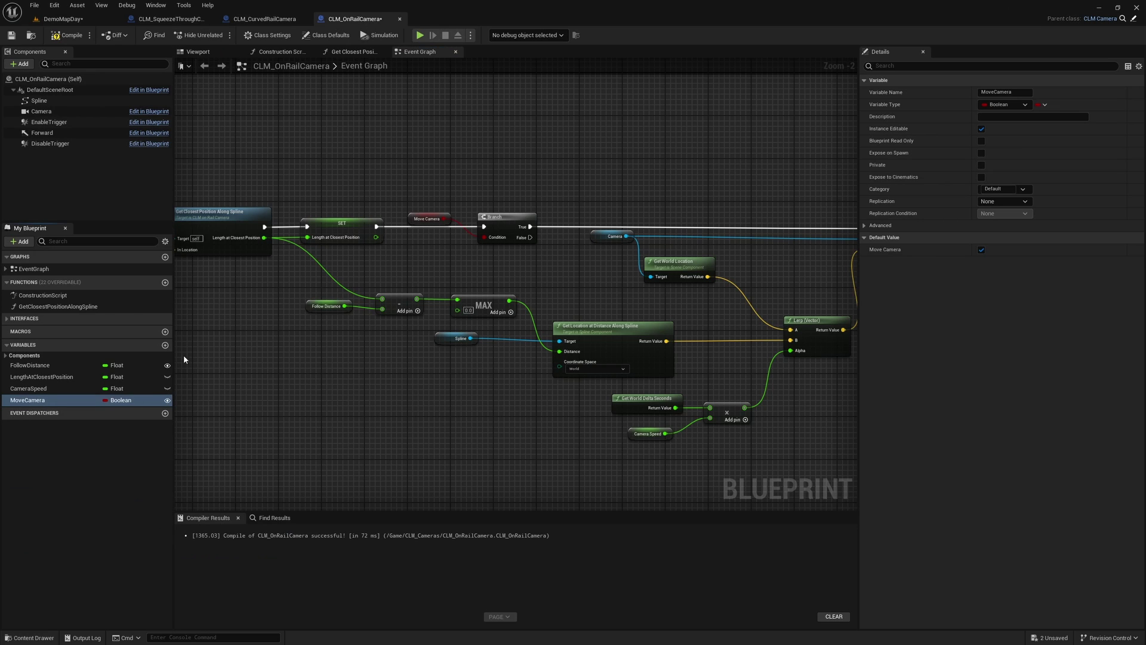
{"action": "left_click", "coordinate": [62, 22]}
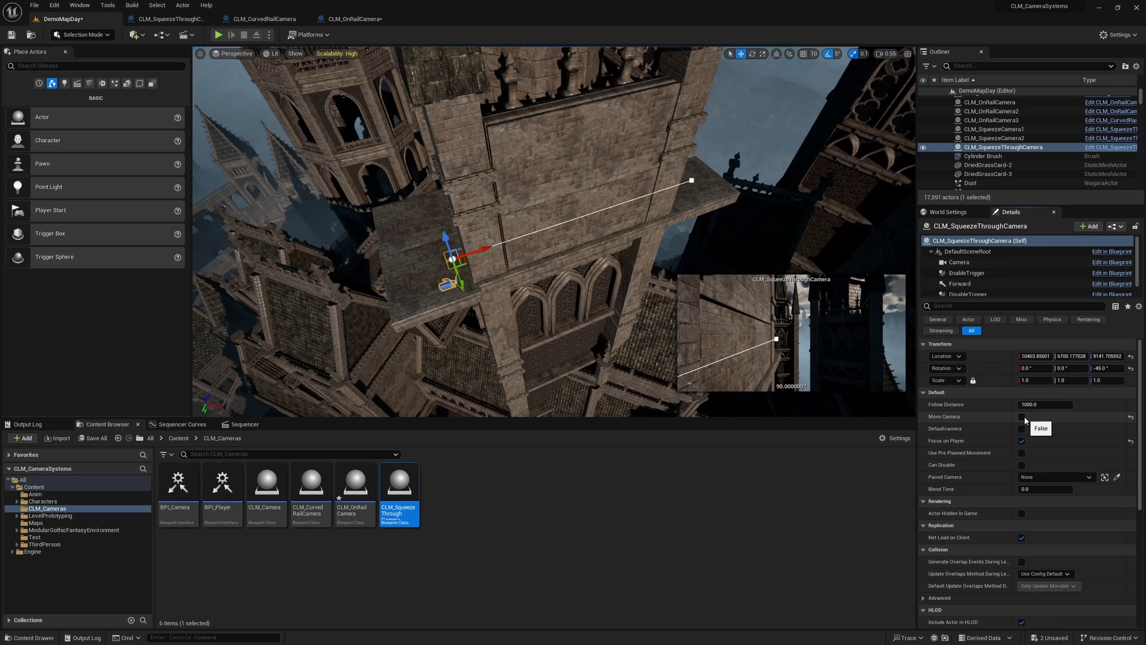
{"action": "left_click", "coordinate": [271, 19]}
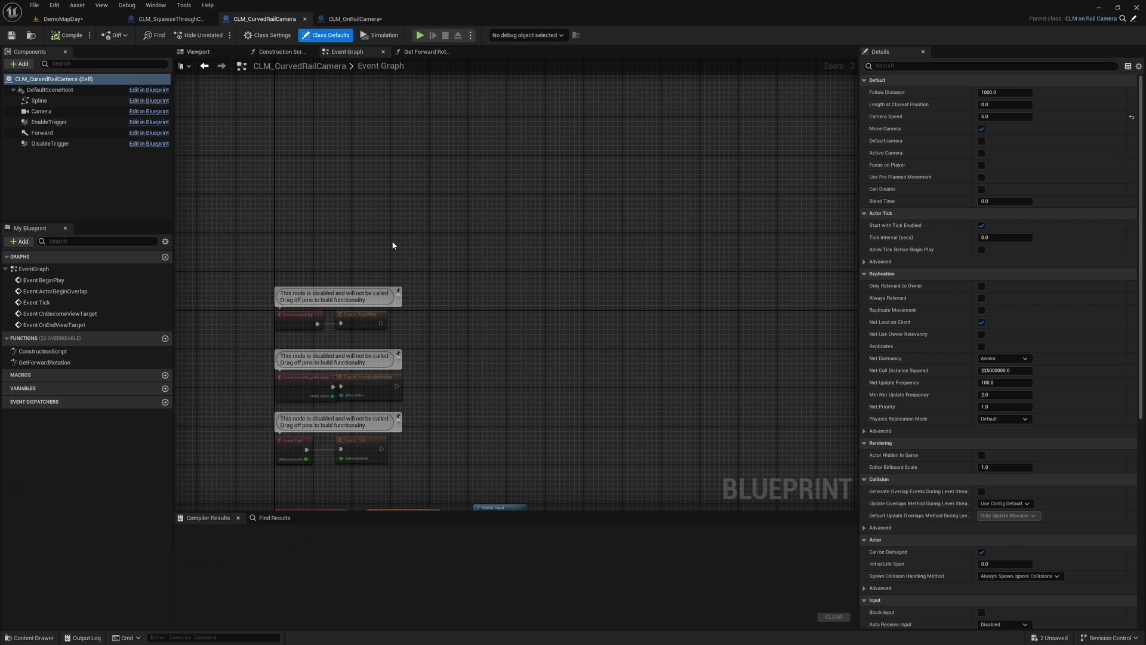
{"action": "left_click", "coordinate": [330, 20]}
{"action": "right_click_drag", "start_coordinate": [638, 268], "coordinate": [474, 274]}
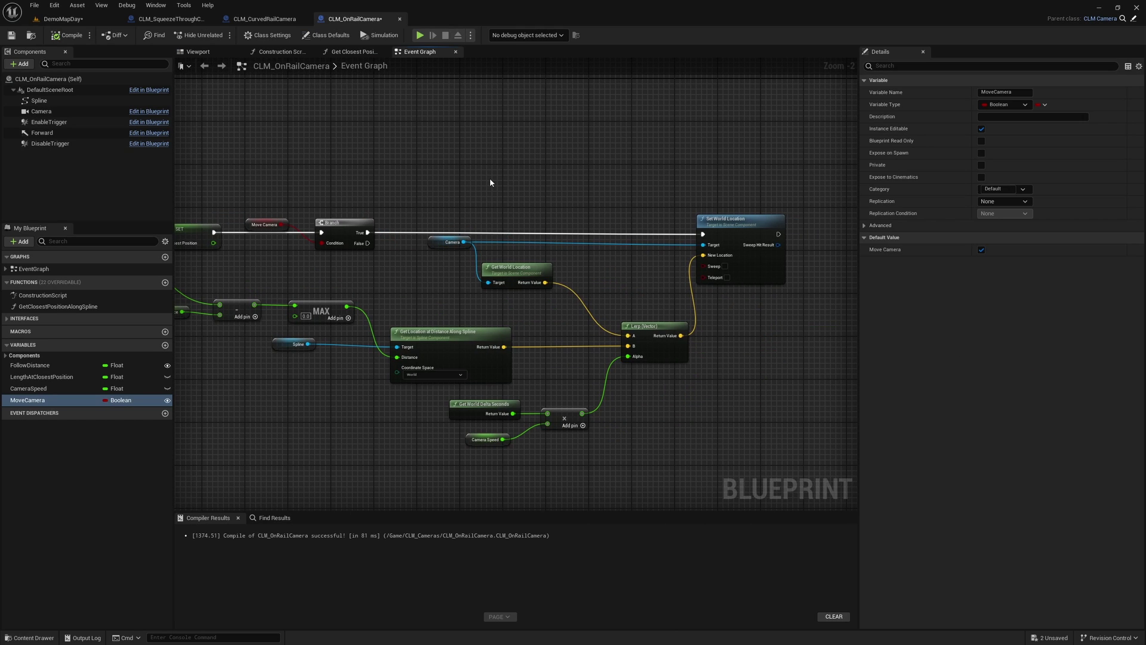
{"action": "left_click", "coordinate": [64, 21]}
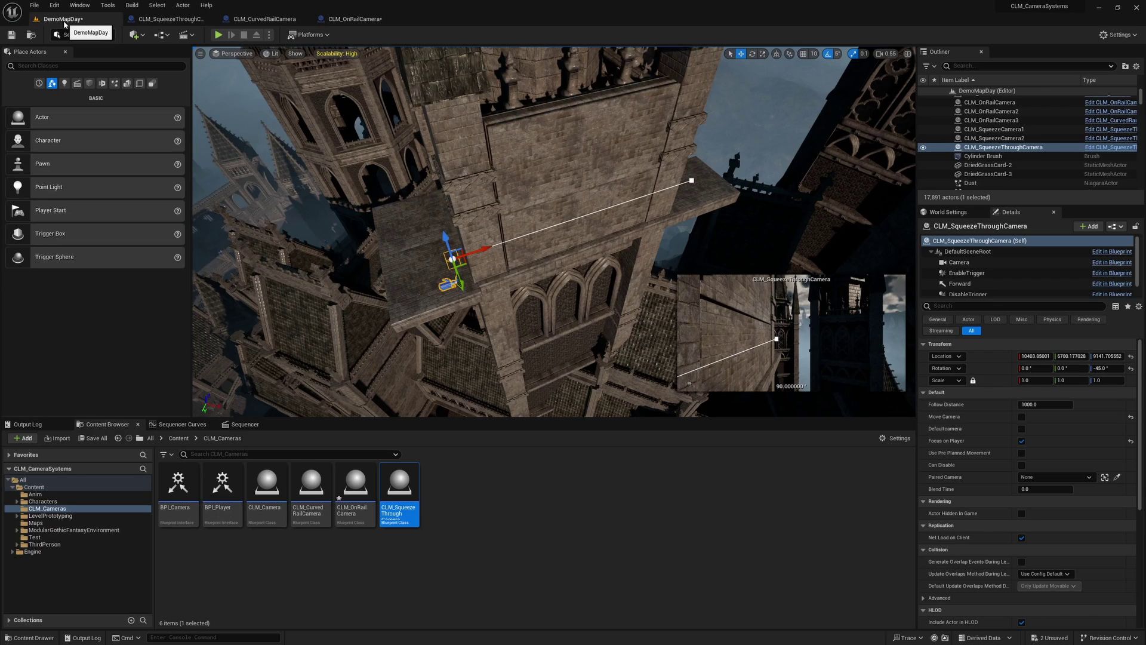
Enable the option allowing the squeeze-through camera to be disabled.
{"action": "right_click_drag", "start_coordinate": [580, 219], "coordinate": [537, 227]}
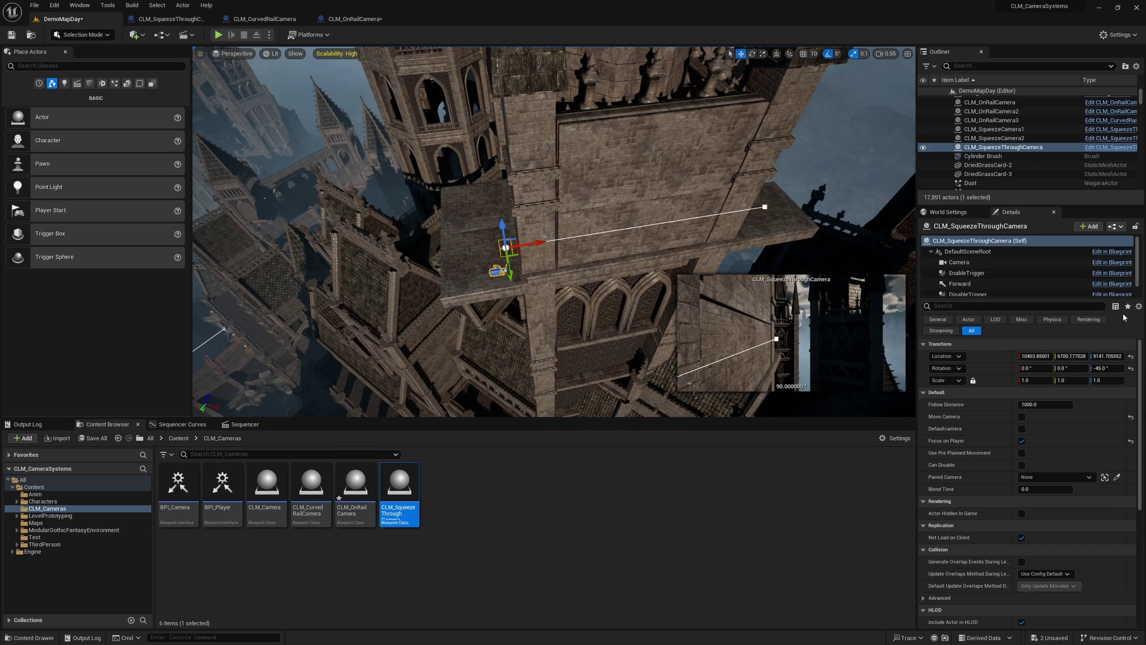
{"action": "left_click", "coordinate": [967, 273]}
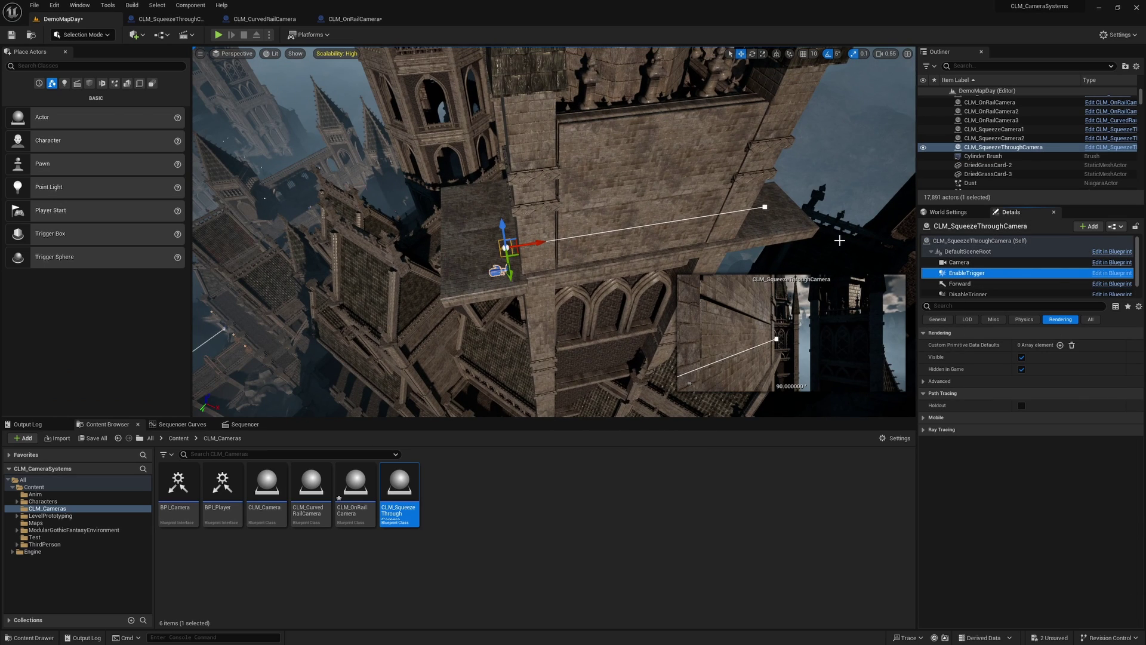
{"action": "left_click", "coordinate": [979, 240]}
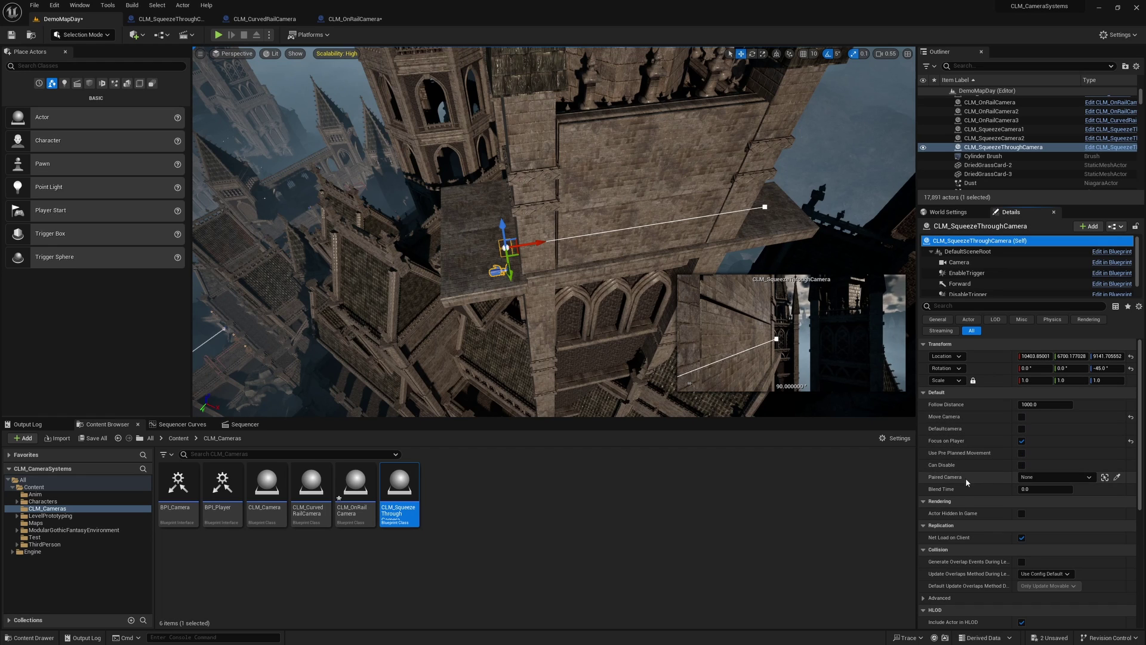
{"action": "left_click", "coordinate": [1021, 464]}
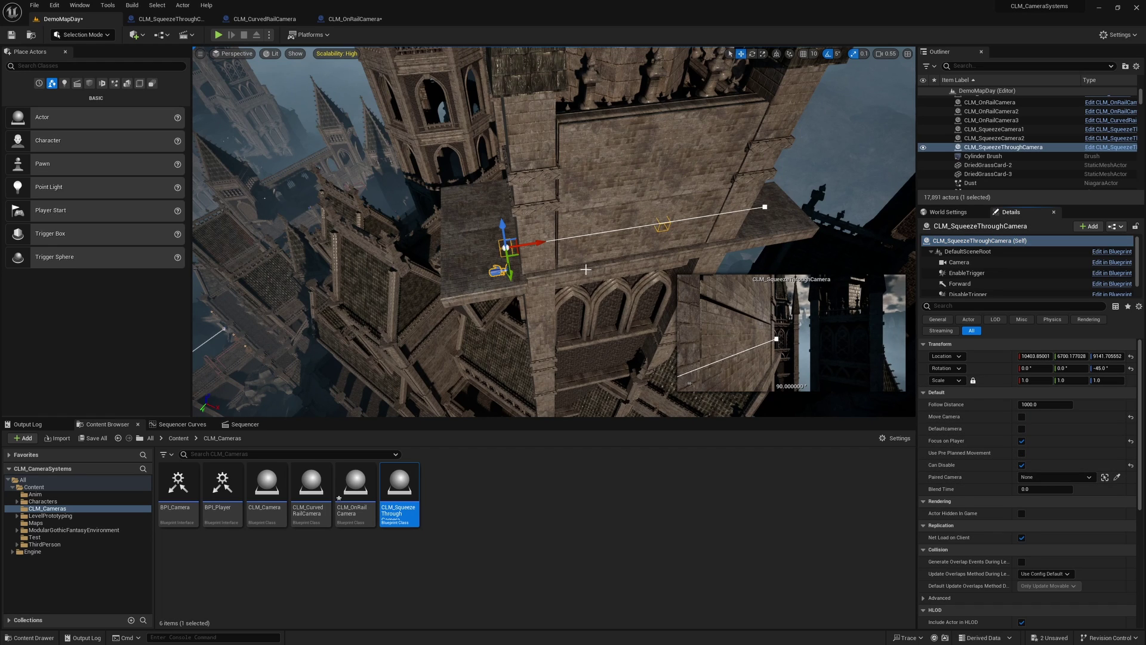
Stretch both trigger boxes into long boxes and slide them right along the ledge.
{"action": "left_click", "coordinate": [967, 273]}
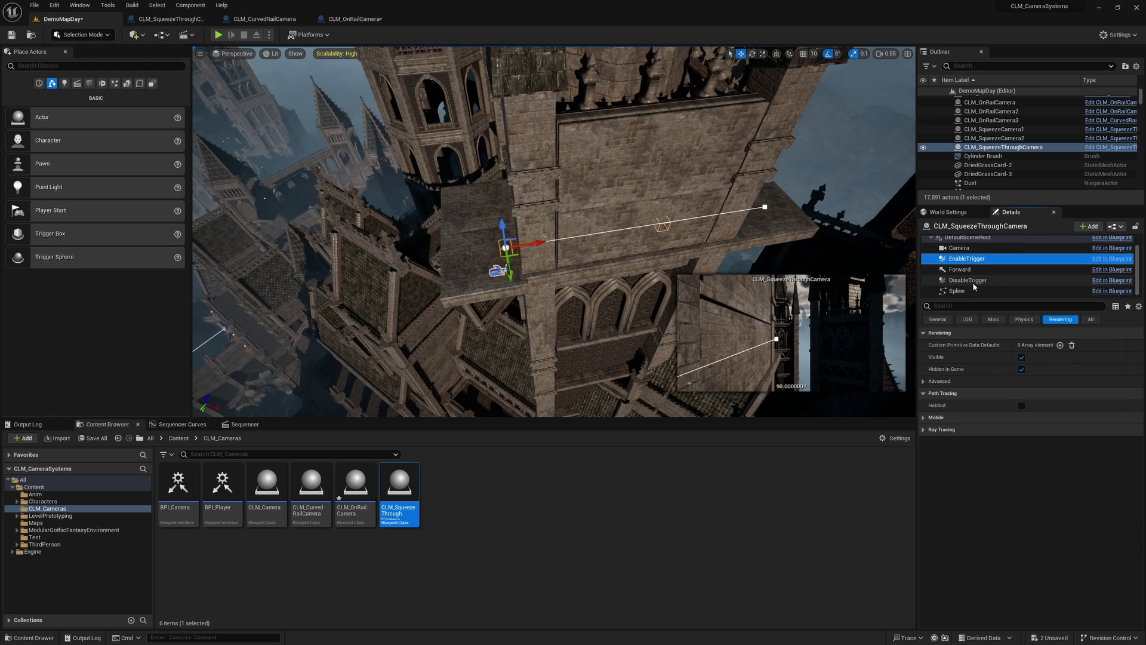
{"action": "left_click", "coordinate": [937, 280], "text": "ctrl"}
{"action": "right_click_drag", "start_coordinate": [573, 238], "coordinate": [592, 228]}
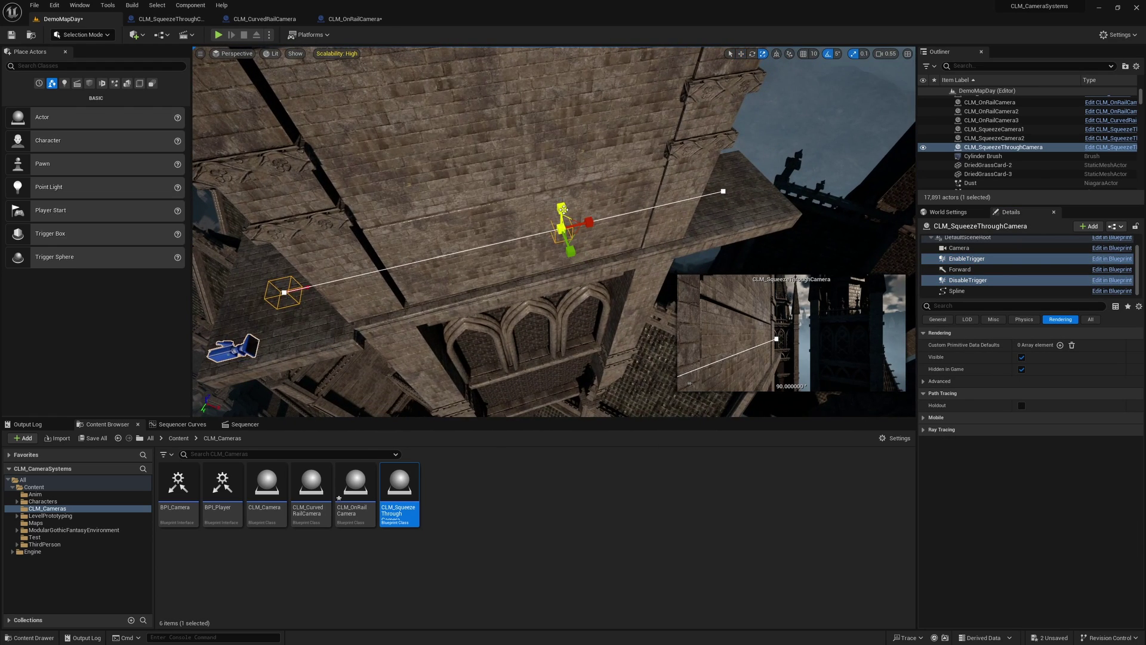
{"action": "left_click_drag", "start_coordinate": [562, 207], "coordinate": [562, 197]}
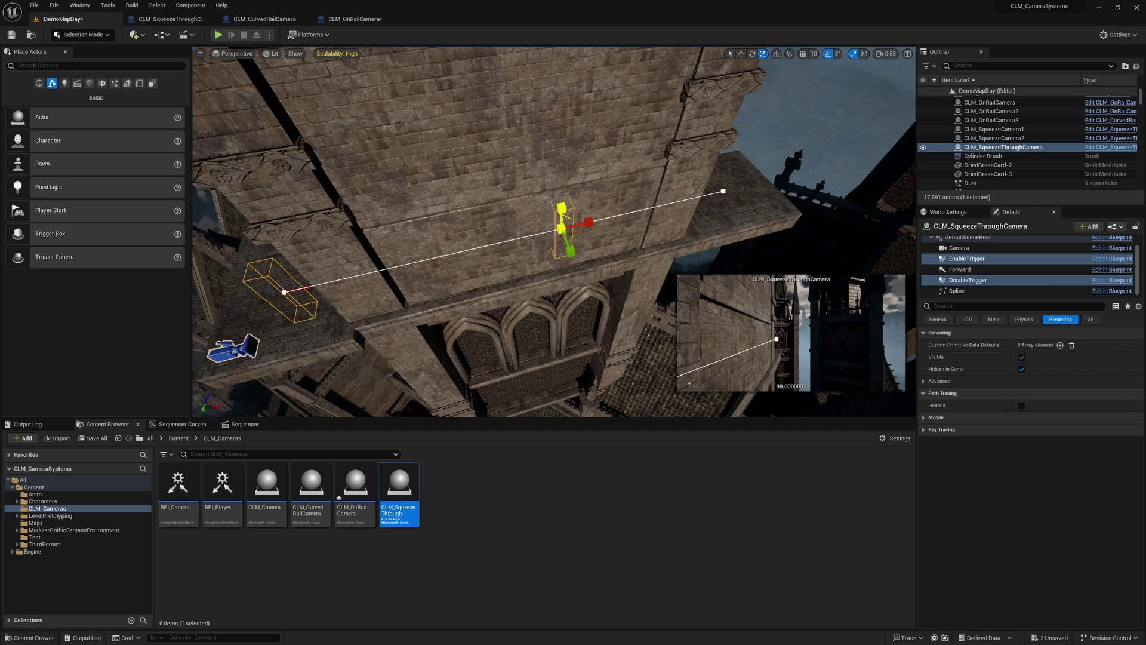
{"action": "key", "text": "w"}
{"action": "right_click_drag", "start_coordinate": [562, 196], "coordinate": [611, 150]}
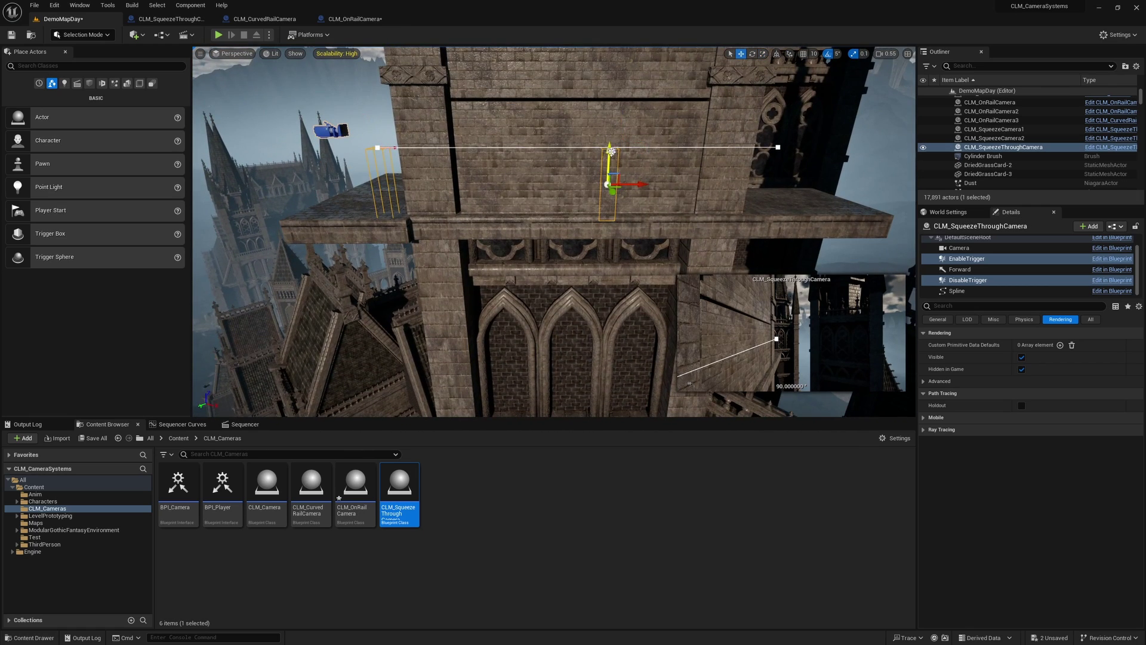
{"action": "left_click_drag", "start_coordinate": [642, 185], "coordinate": [662, 188]}
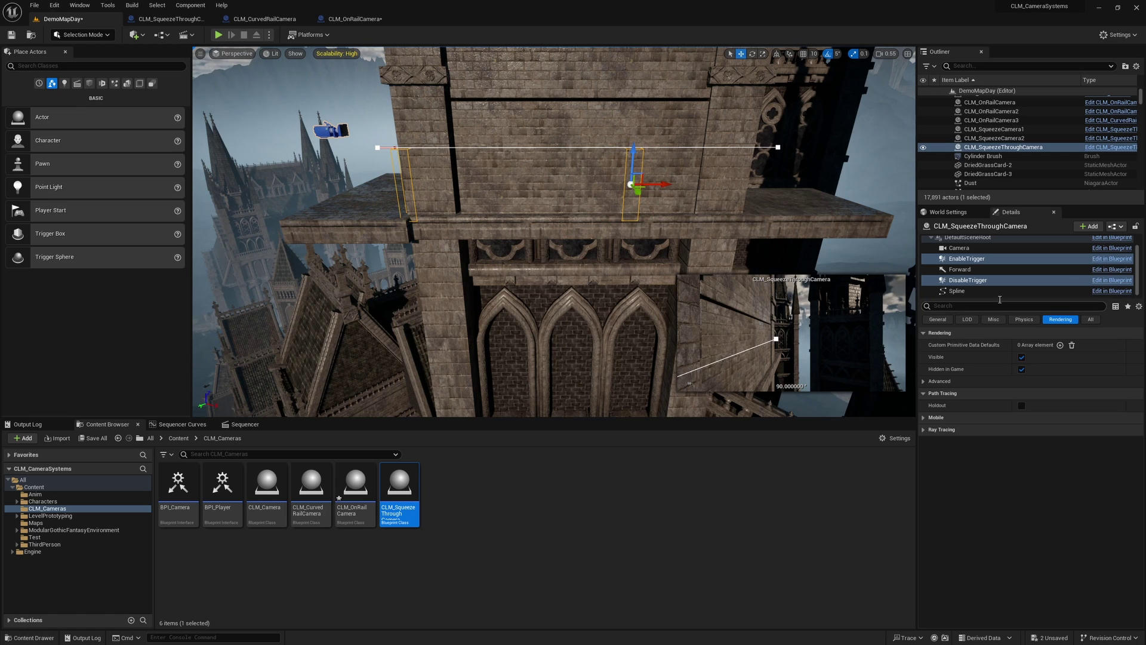
Move the DisableTrigger box further along the ledge on X.
{"action": "left_click", "coordinate": [958, 278]}
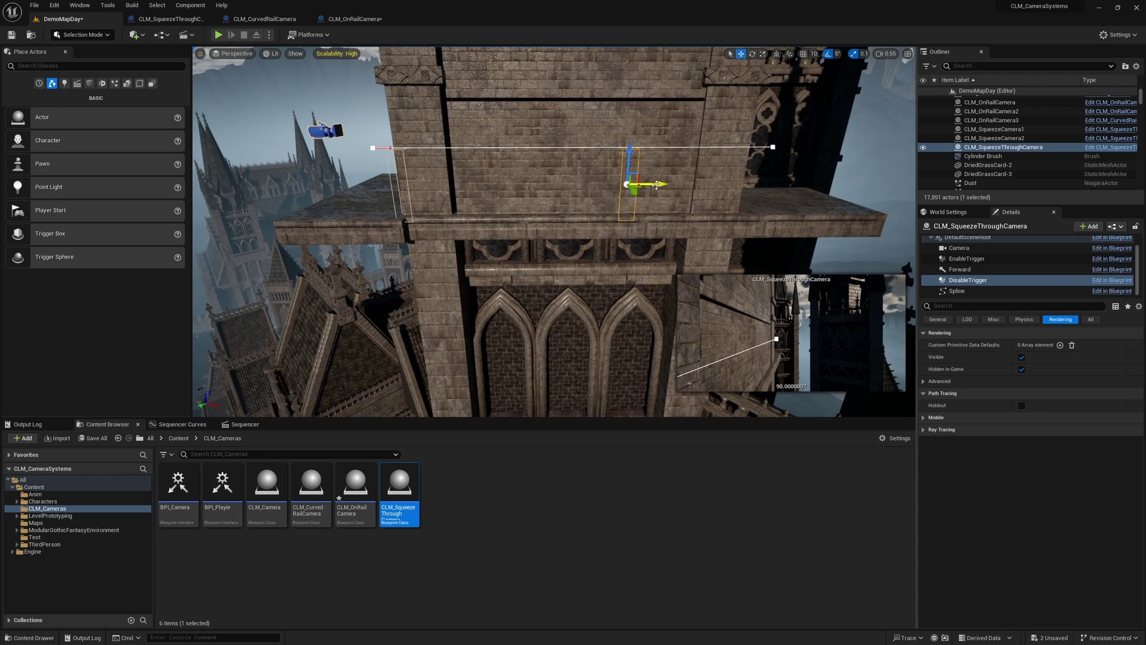
{"action": "left_click_drag", "start_coordinate": [656, 189], "coordinate": [757, 187]}
{"action": "right_click_drag", "start_coordinate": [757, 187], "coordinate": [682, 201]}
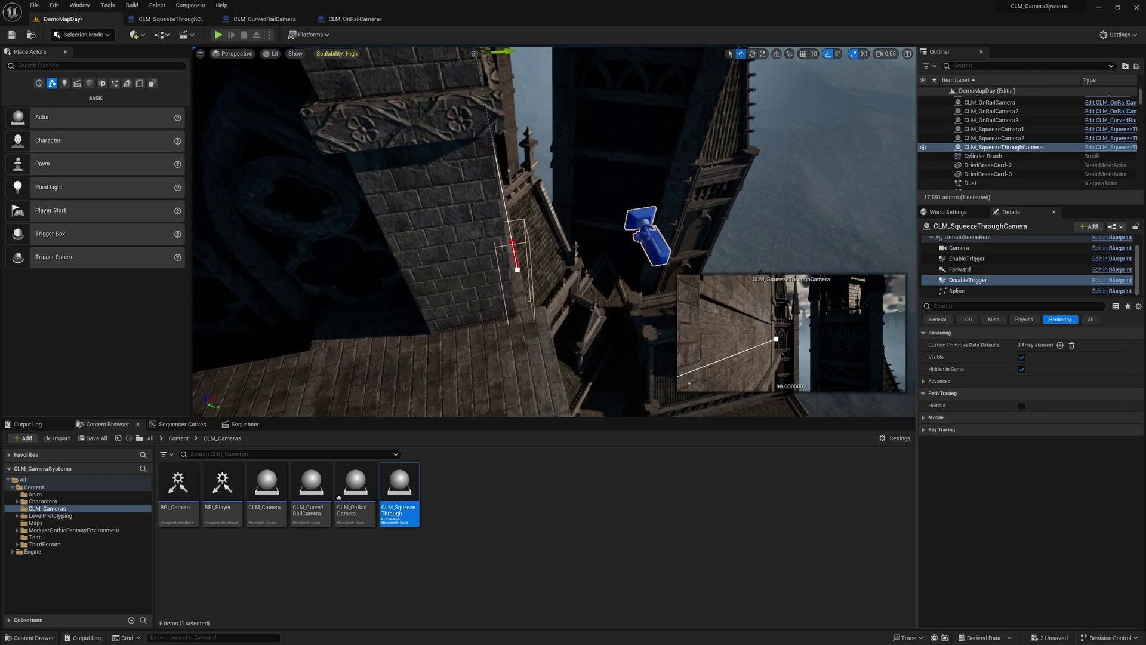
{"action": "right_click_drag", "start_coordinate": [576, 176], "coordinate": [539, 285]}
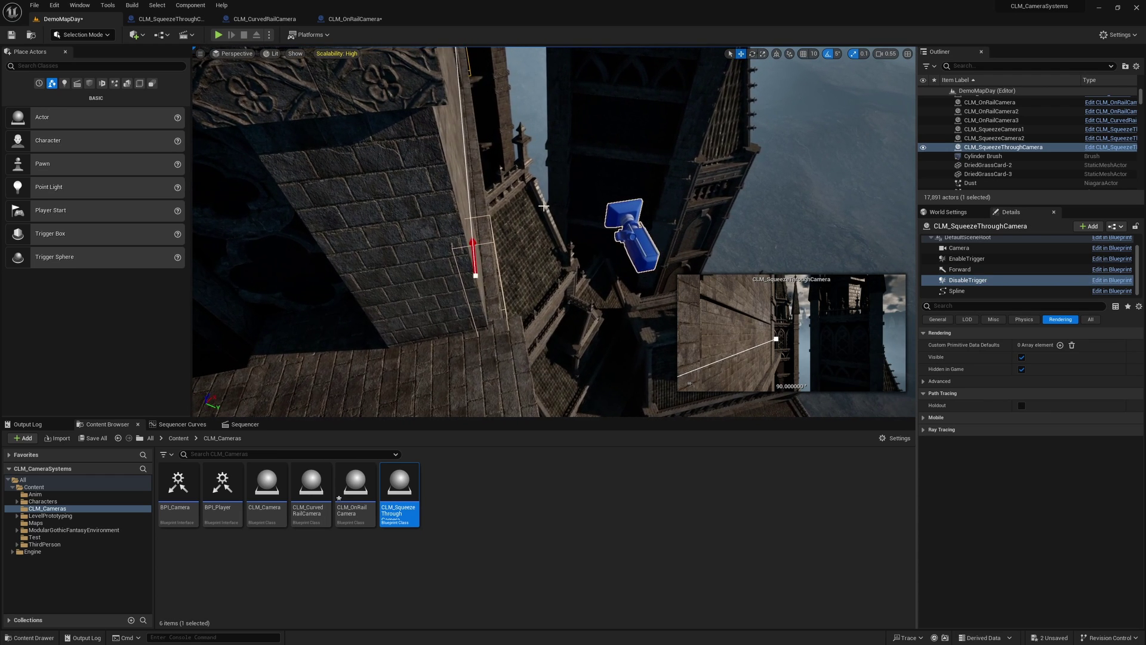
Shift the EnableTrigger and DisableTrigger together sideways along the wall on Y.
{"action": "left_click", "coordinate": [979, 259], "text": "ctrl"}
{"action": "right_click_drag", "start_coordinate": [598, 294], "coordinate": [554, 296]}
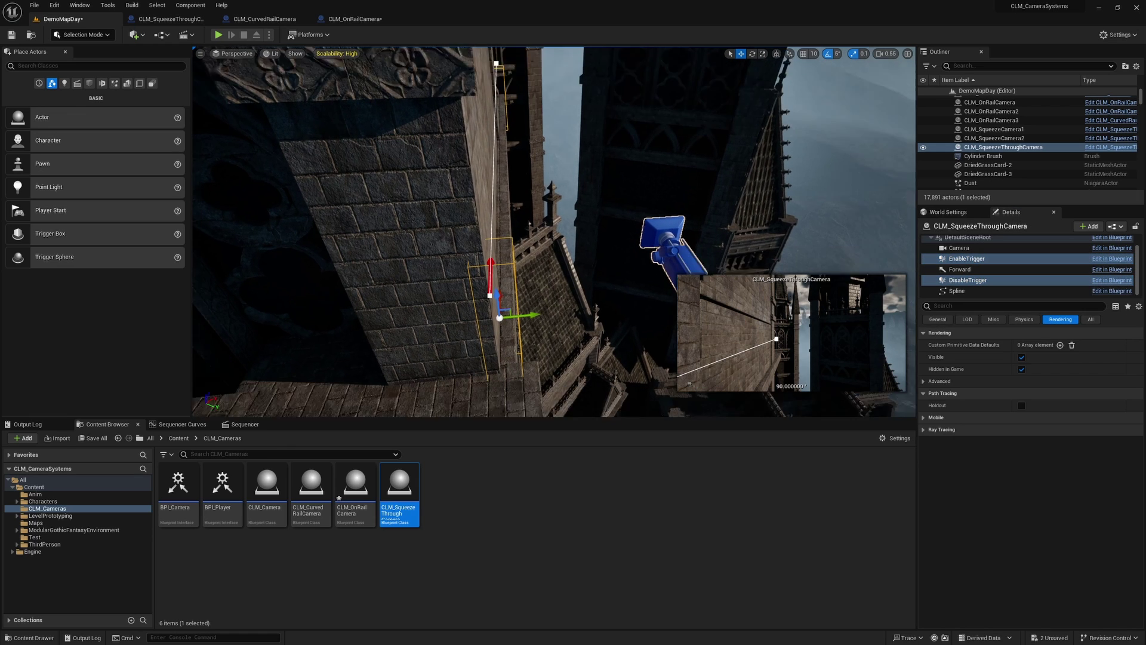
{"action": "left_click_drag", "start_coordinate": [542, 265], "coordinate": [550, 261]}
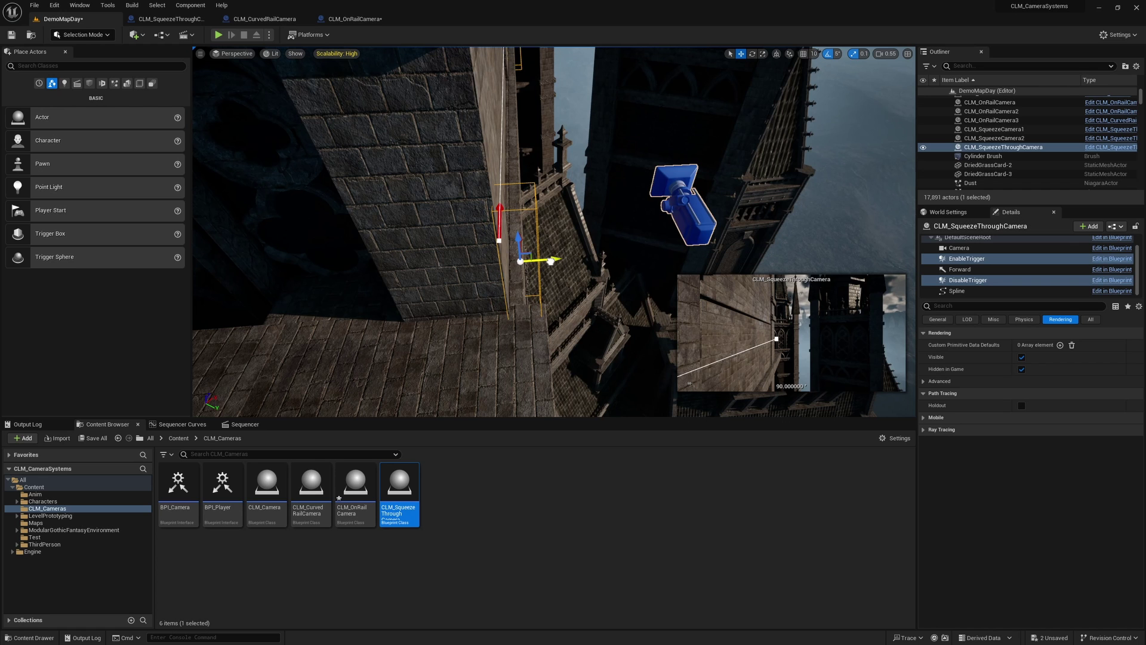
{"action": "right_click_drag", "start_coordinate": [551, 261], "coordinate": [448, 261]}
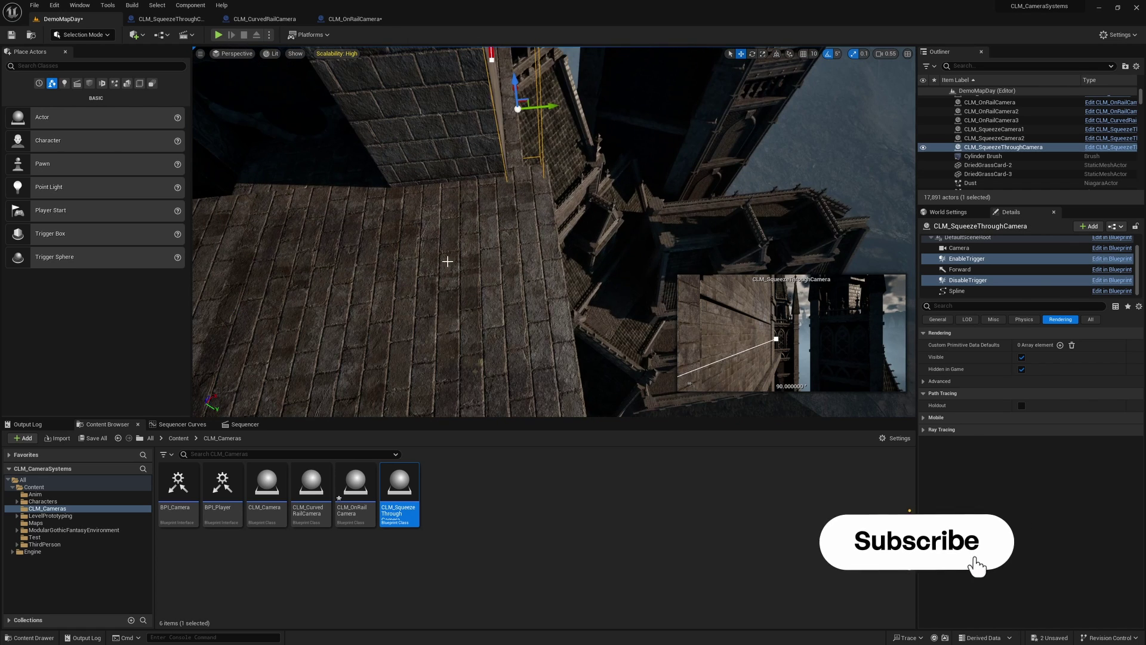
Play From Here on the floor spot and walk the character along the ledge.
{"action": "right_click", "coordinate": [448, 261]}
{"action": "left_click", "coordinate": [482, 528]}
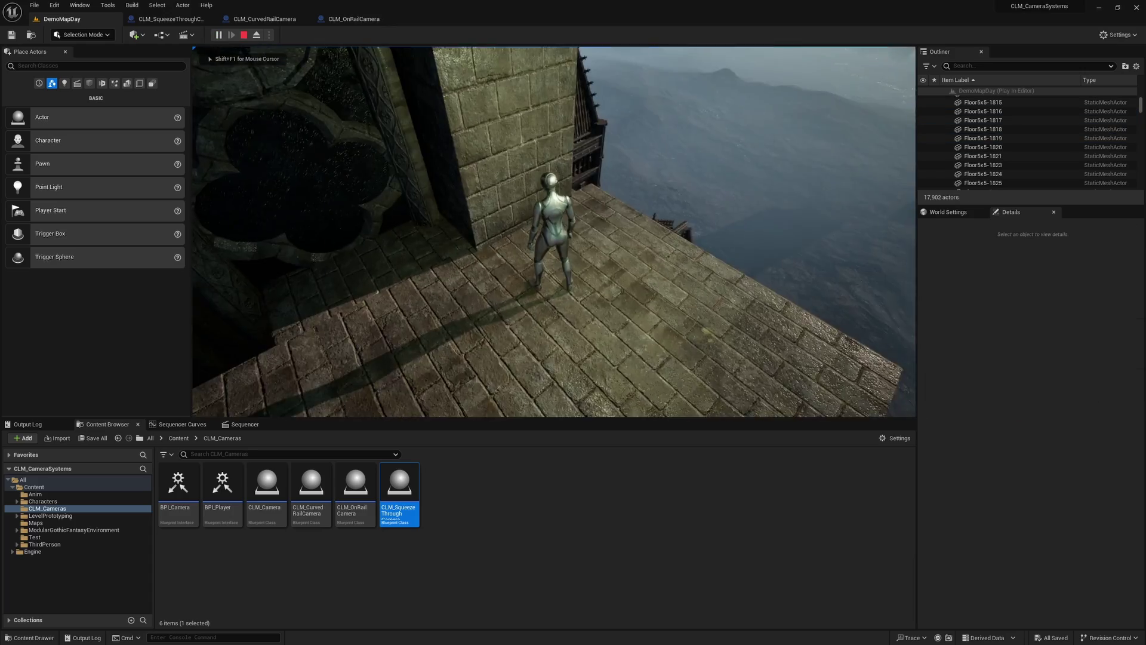
{"action": "key", "text": "d"}
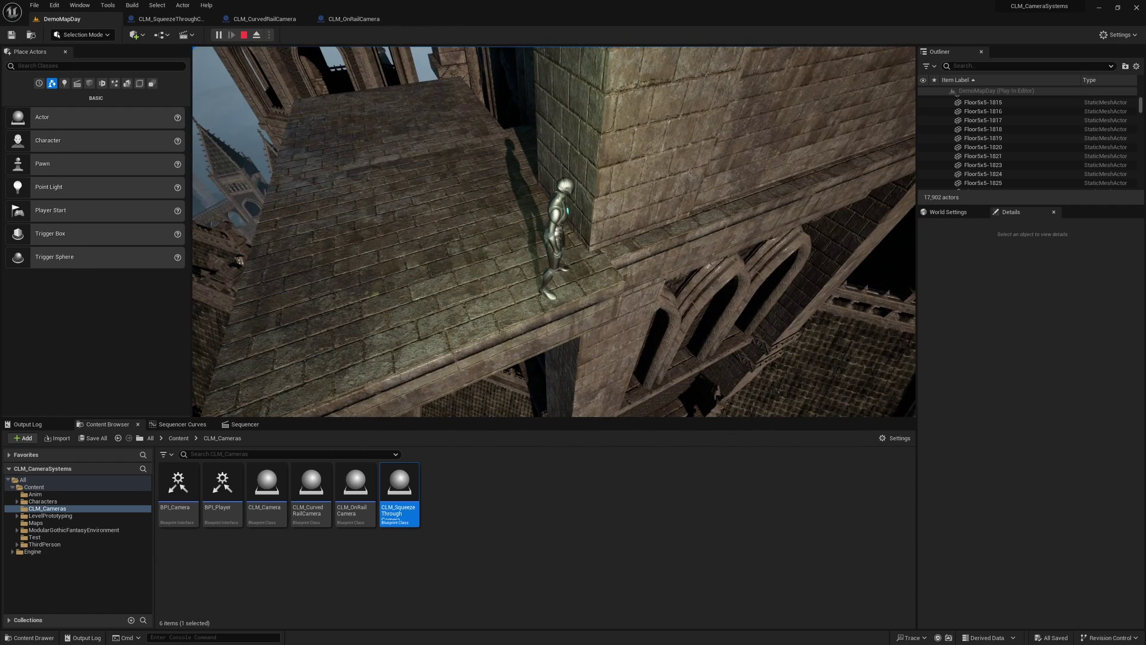
Eject from the player and turn on Show > Collision to inspect the ledge.
{"action": "key", "text": "F8"}
{"action": "left_click", "coordinate": [564, 385]}
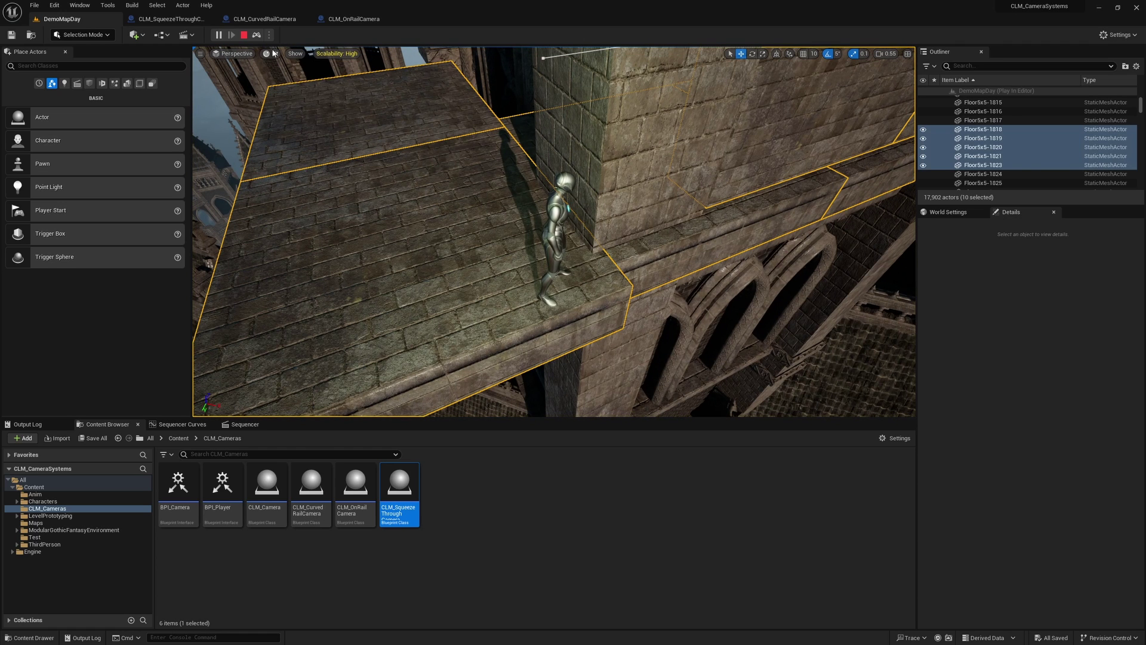
{"action": "left_click", "coordinate": [295, 54]}
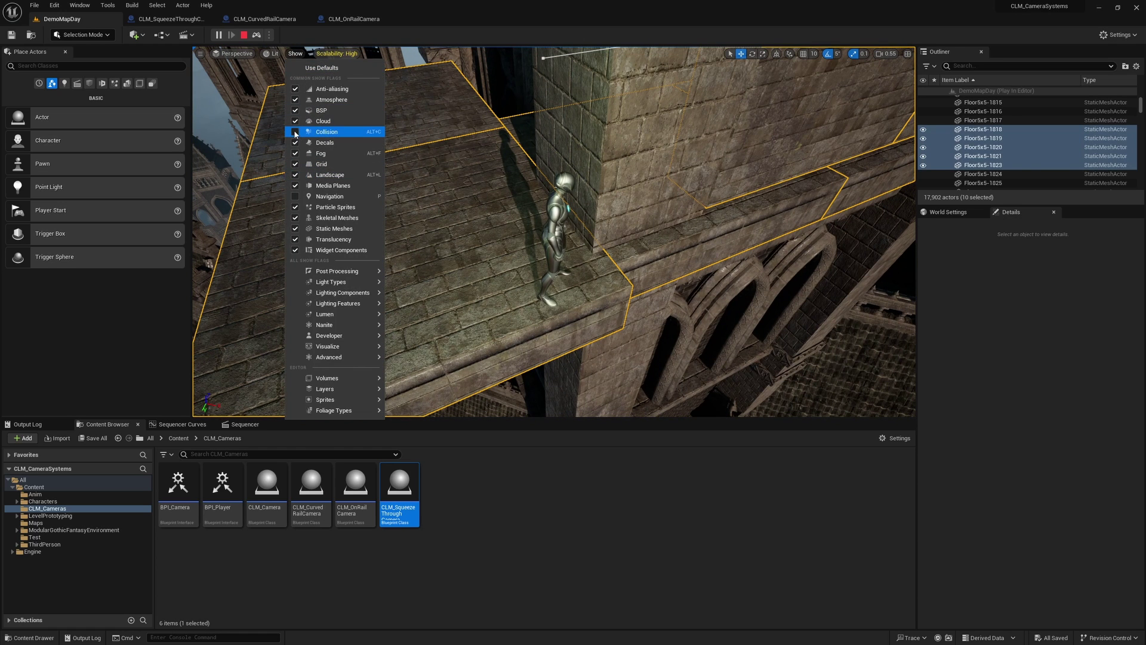
{"action": "left_click", "coordinate": [316, 133]}
{"action": "scroll", "coordinate": [474, 140], "scroll_direction": "up", "scroll_amount": 2}
{"action": "scroll", "coordinate": [474, 139], "scroll_direction": "up", "scroll_amount": 2}
{"action": "scroll", "coordinate": [474, 139], "scroll_direction": "up", "scroll_amount": 2}
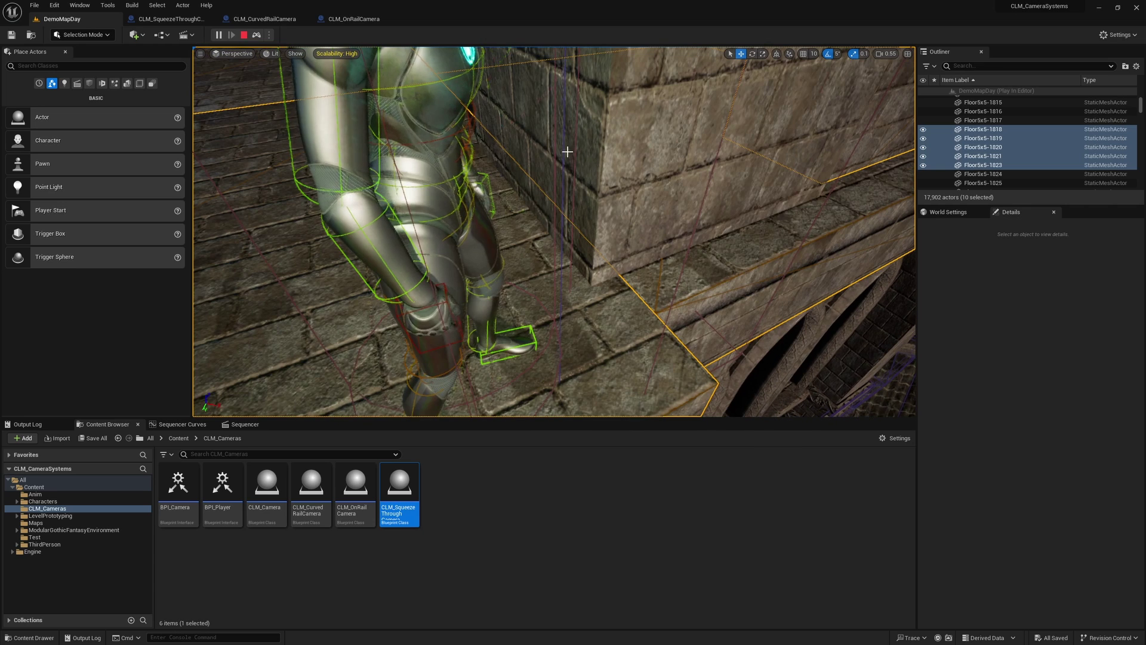
{"action": "scroll", "coordinate": [474, 139], "scroll_direction": "down", "scroll_amount": 6}
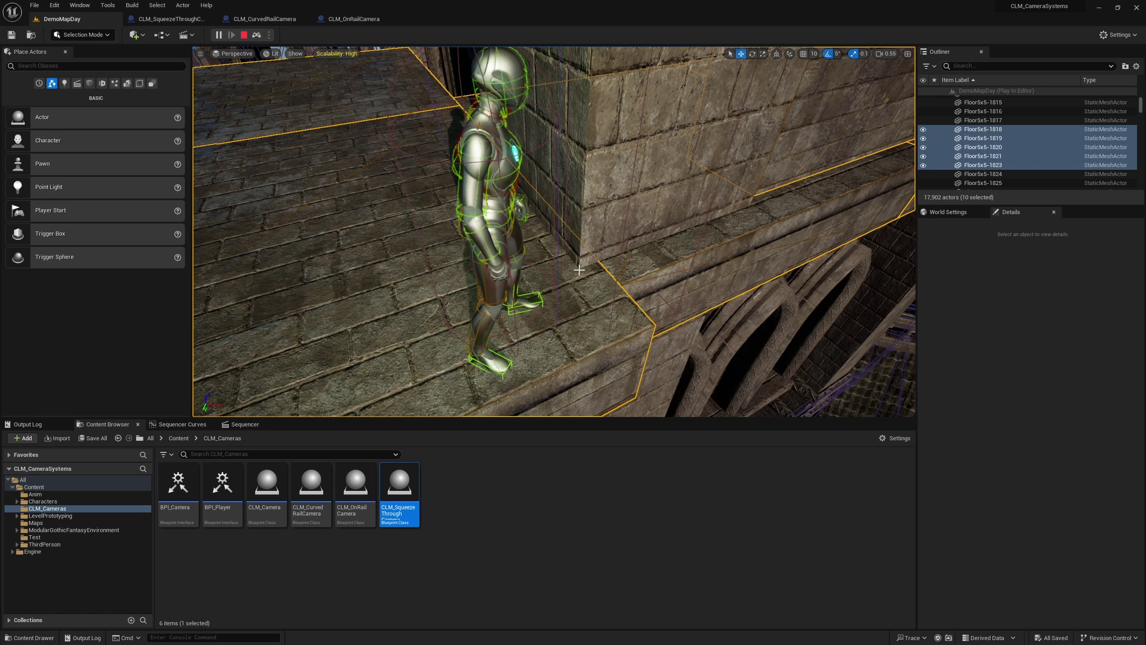
Stop the play session and look through the viewport's display and view-mode options.
{"action": "key", "text": "Escape"}
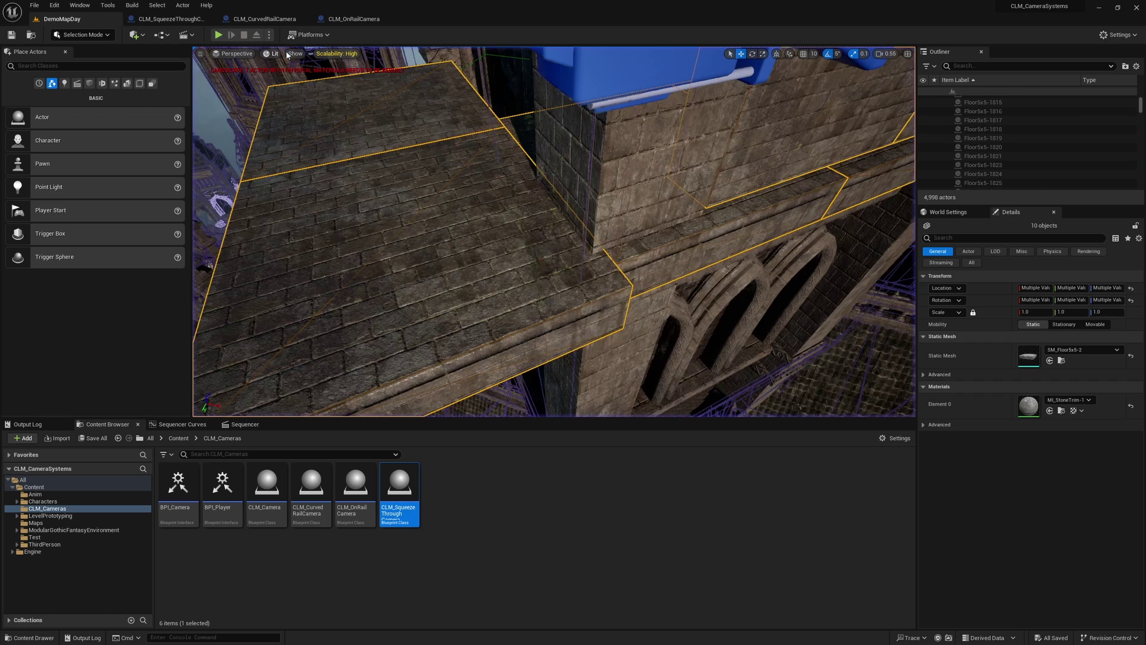
{"action": "left_click", "coordinate": [296, 55]}
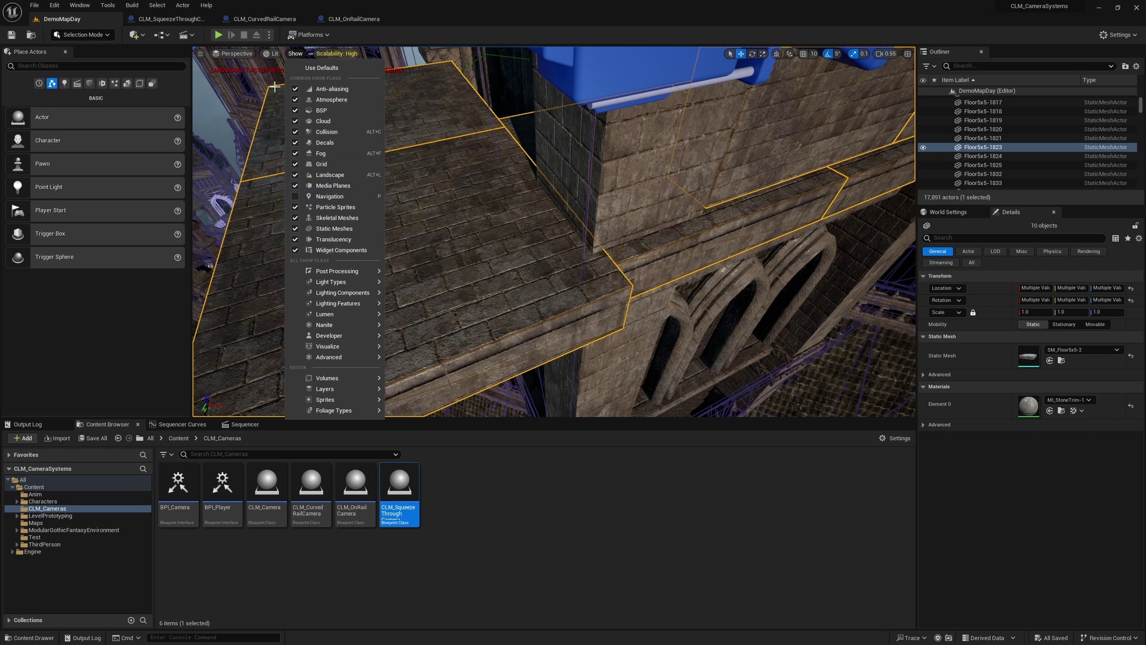
{"action": "left_click", "coordinate": [272, 54]}
{"action": "left_click", "coordinate": [295, 54]}
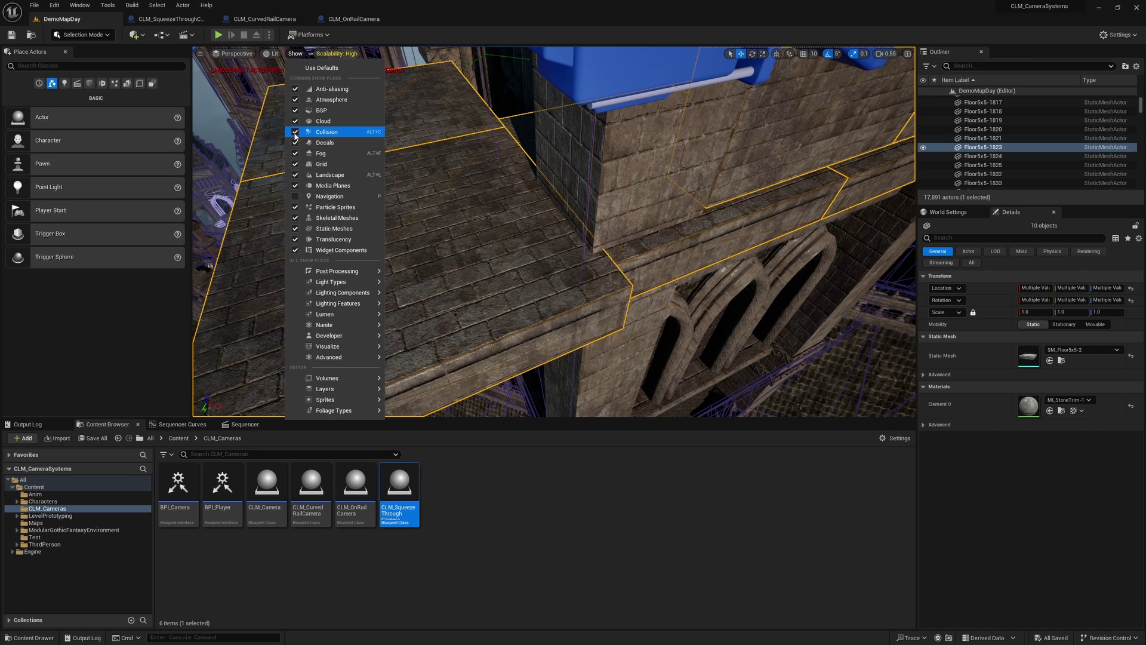
Select CLM_SqueezeThroughCamera's EnableTrigger, undo the accidental move, and scale the box up at the ledge corner.
{"action": "mouse_move", "coordinate": [499, 217]}
{"action": "right_mouse_down"}
{"action": "mouse_move", "coordinate": [471, 197]}
{"action": "mouse_move", "coordinate": [521, 247]}
{"action": "mouse_move", "coordinate": [502, 246]}
{"action": "right_mouse_up"}
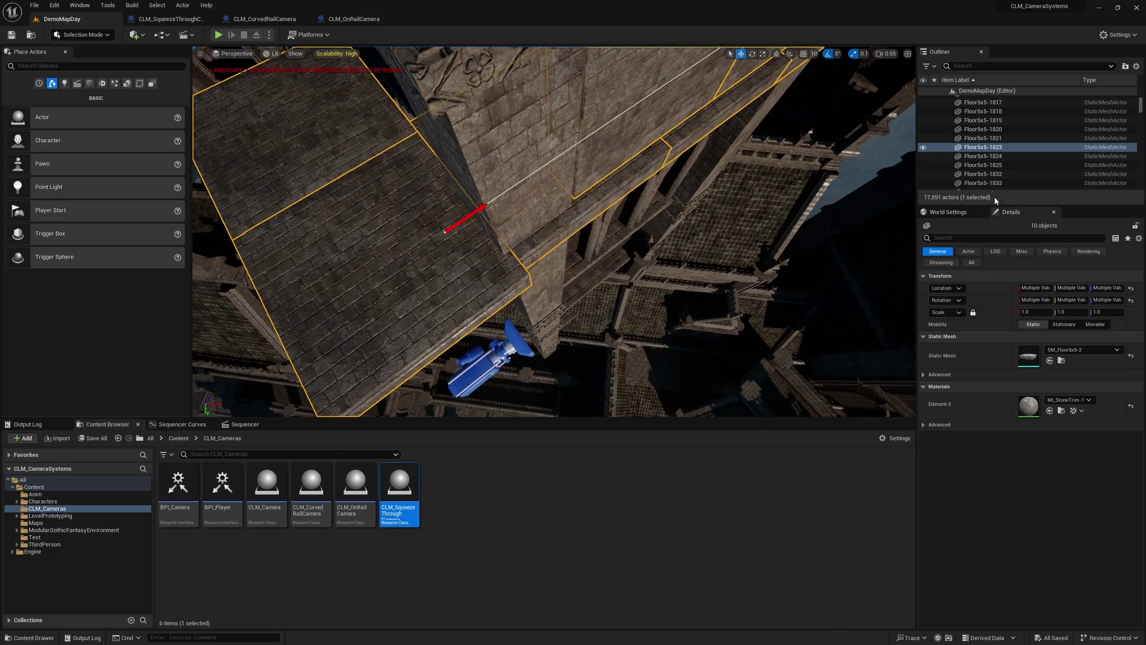
{"action": "left_click", "coordinate": [466, 217]}
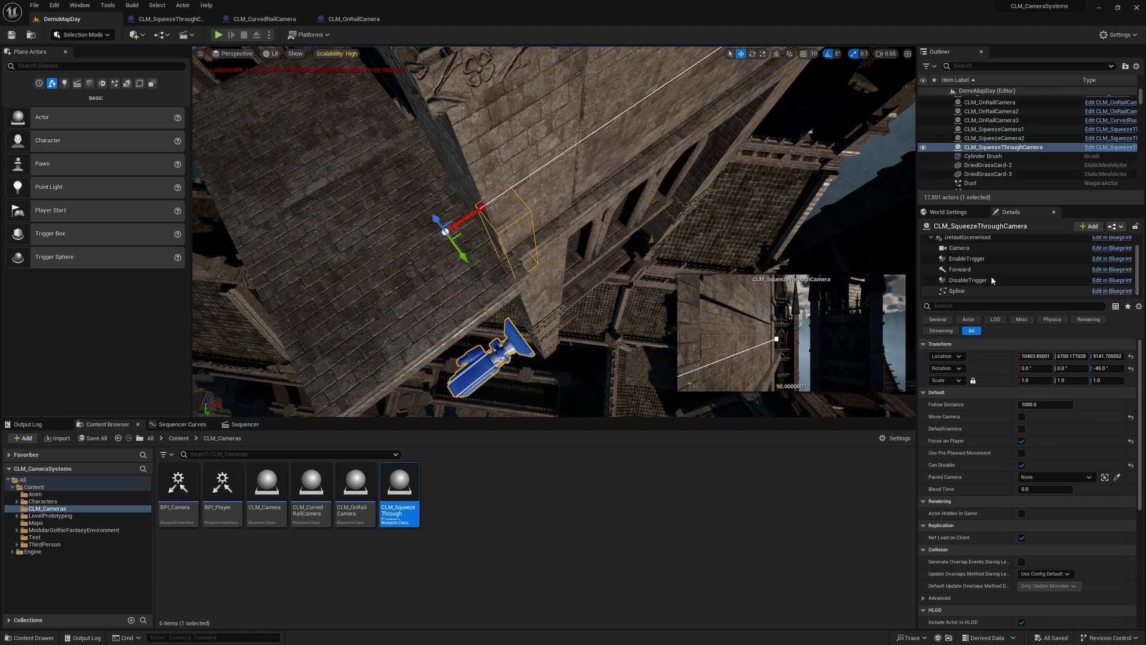
{"action": "left_click", "coordinate": [967, 258]}
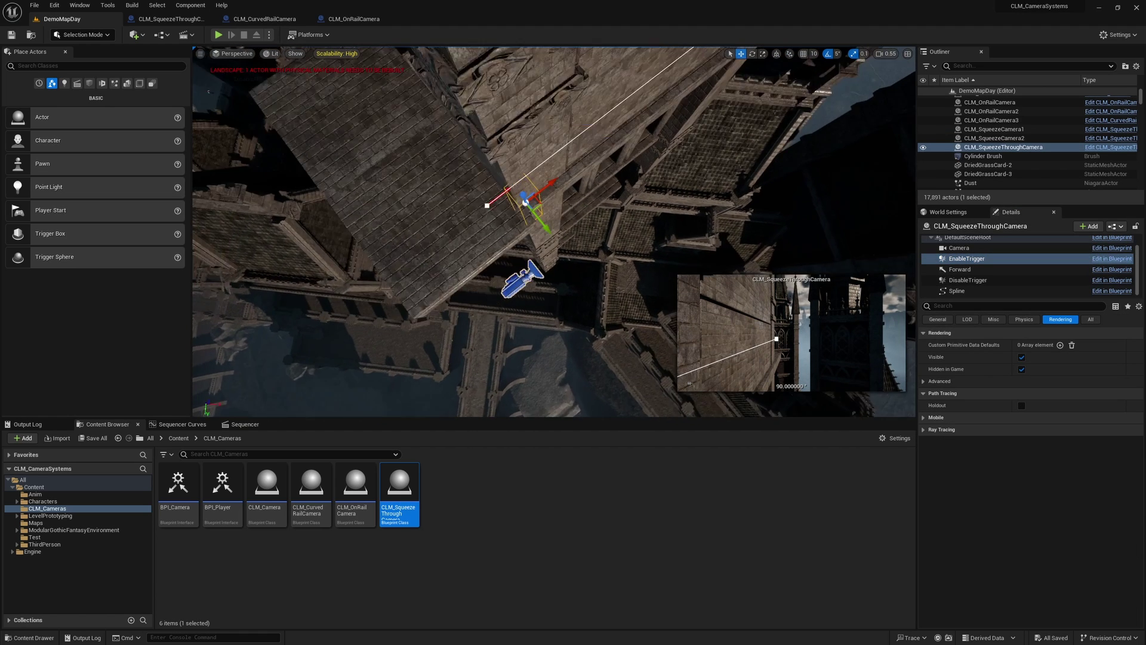
{"action": "right_click_drag", "start_coordinate": [491, 262], "coordinate": [490, 261]}
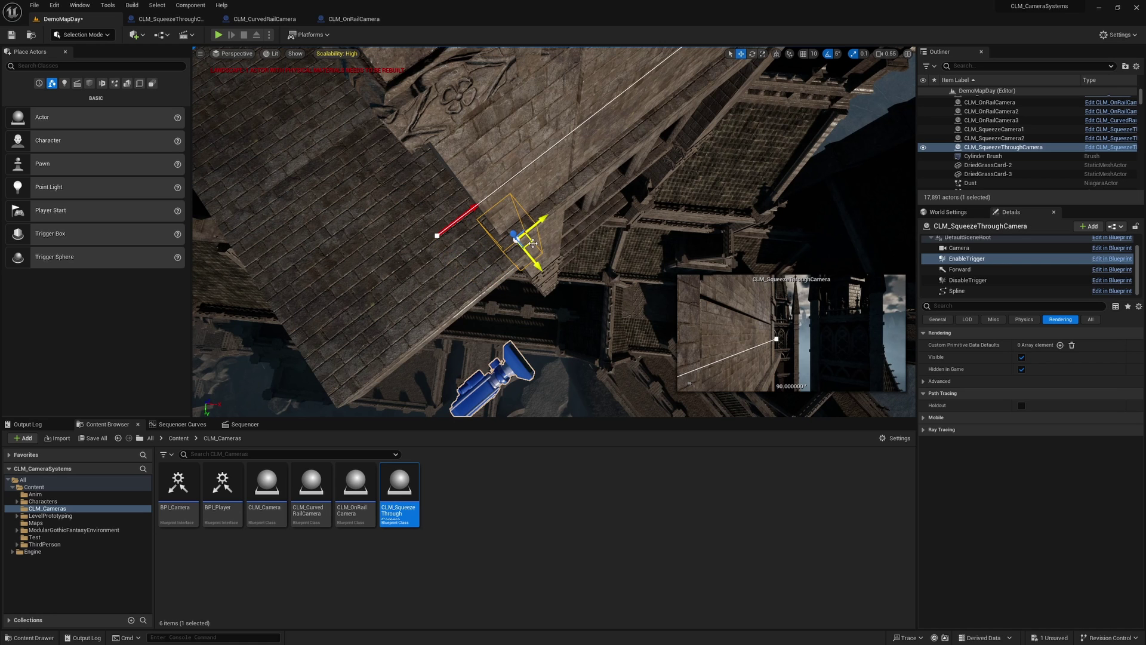
{"action": "key", "text": "ctrl+z"}
{"action": "right_click_drag", "start_coordinate": [533, 243], "coordinate": [582, 190]}
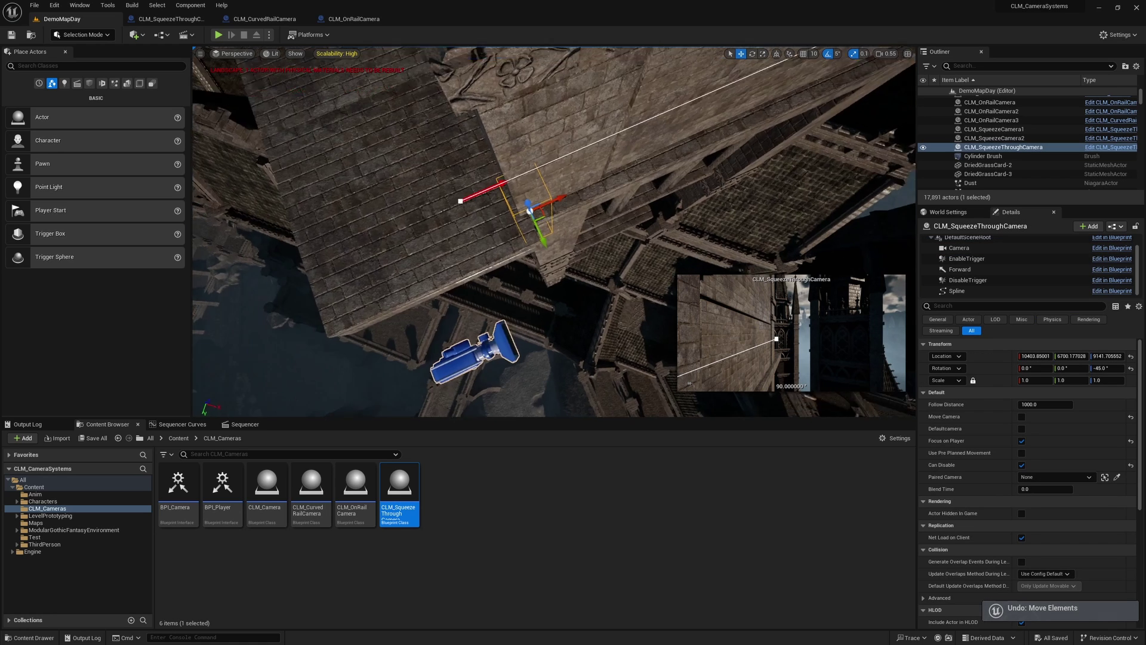
{"action": "key", "text": "r"}
{"action": "left_click_drag", "start_coordinate": [574, 169], "coordinate": [588, 166]}
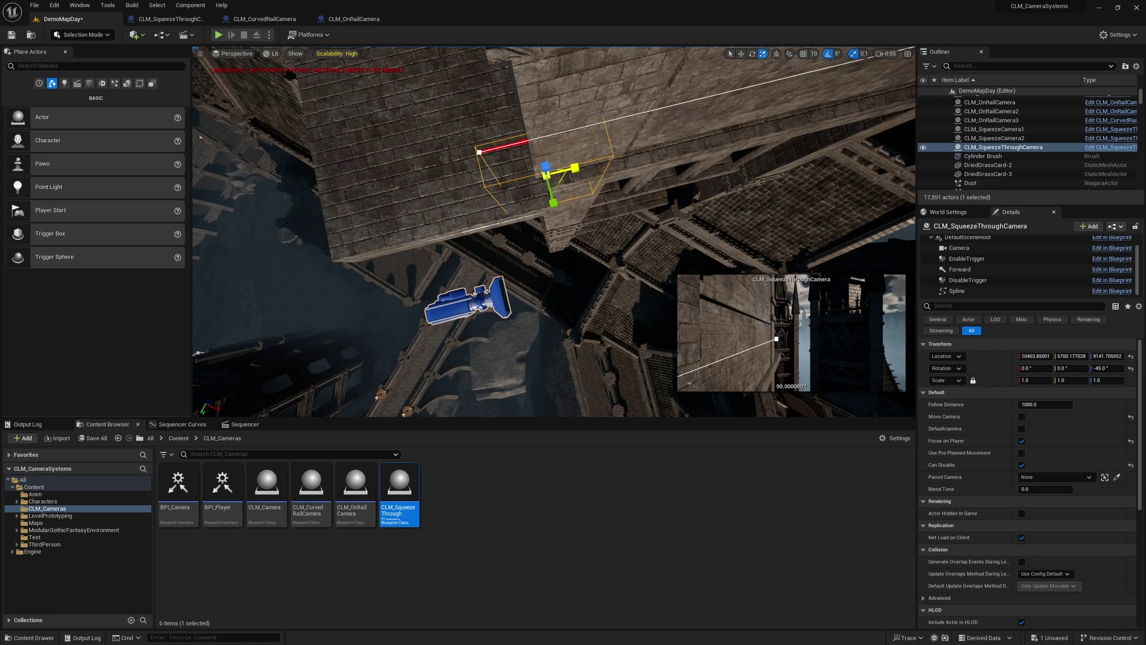
{"action": "right_click_drag", "start_coordinate": [588, 165], "coordinate": [490, 322]}
Play from the chosen spot on the tower ledge floor to test the enlarged trigger.
{"action": "right_click", "coordinate": [491, 322]}
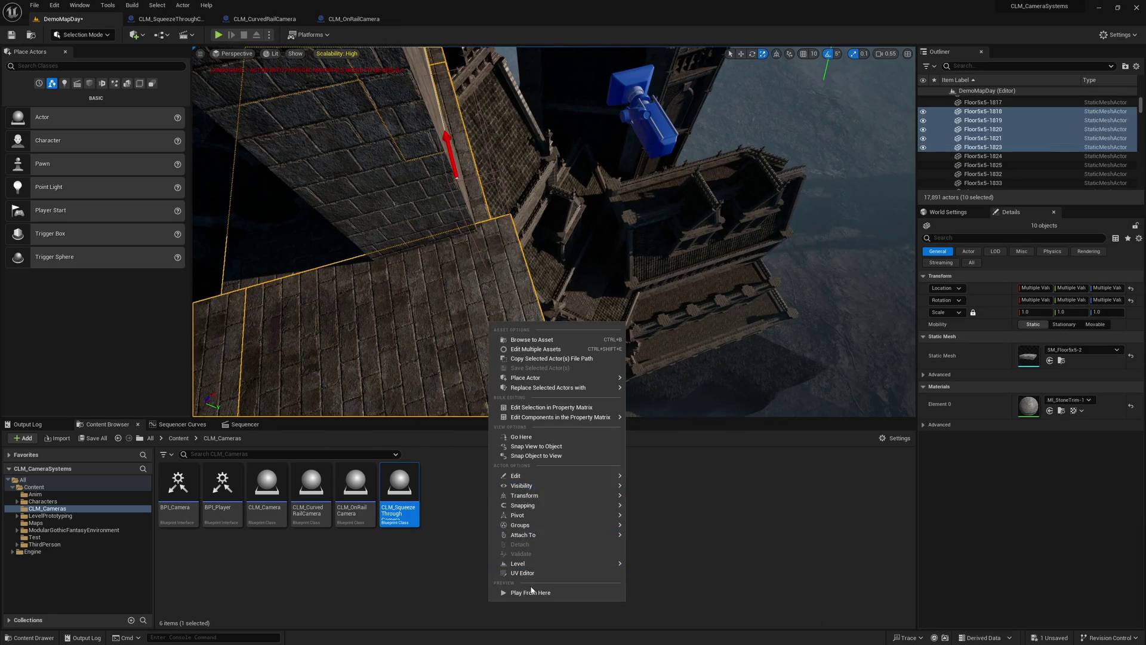
{"action": "left_click", "coordinate": [533, 598]}
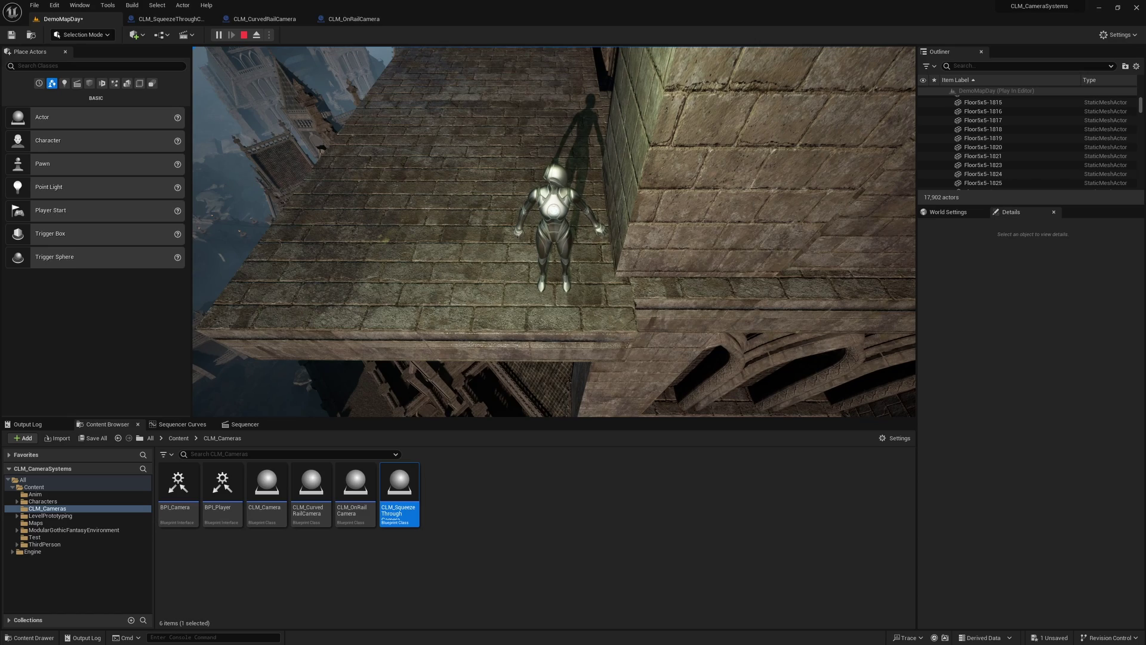
End the play test, fly to the ledge, and check the camera actor's EnableTrigger component.
{"action": "key", "text": "Escape"}
{"action": "right_click_drag", "start_coordinate": [456, 330], "coordinate": [460, 322]}
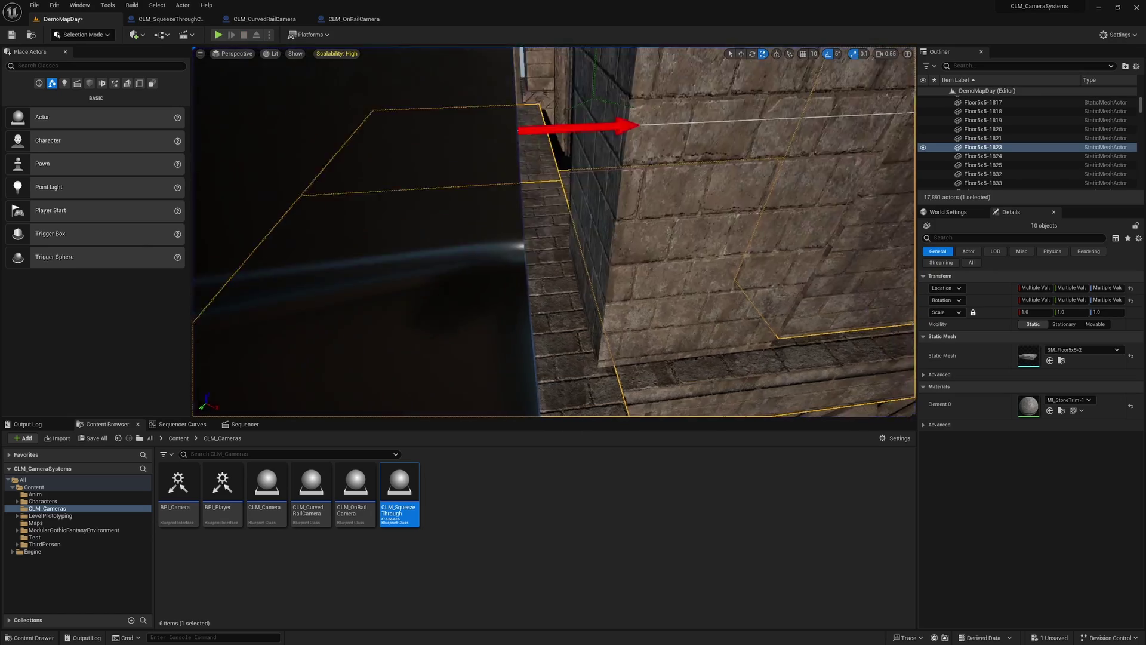
{"action": "right_click_drag", "start_coordinate": [482, 221], "coordinate": [482, 221]}
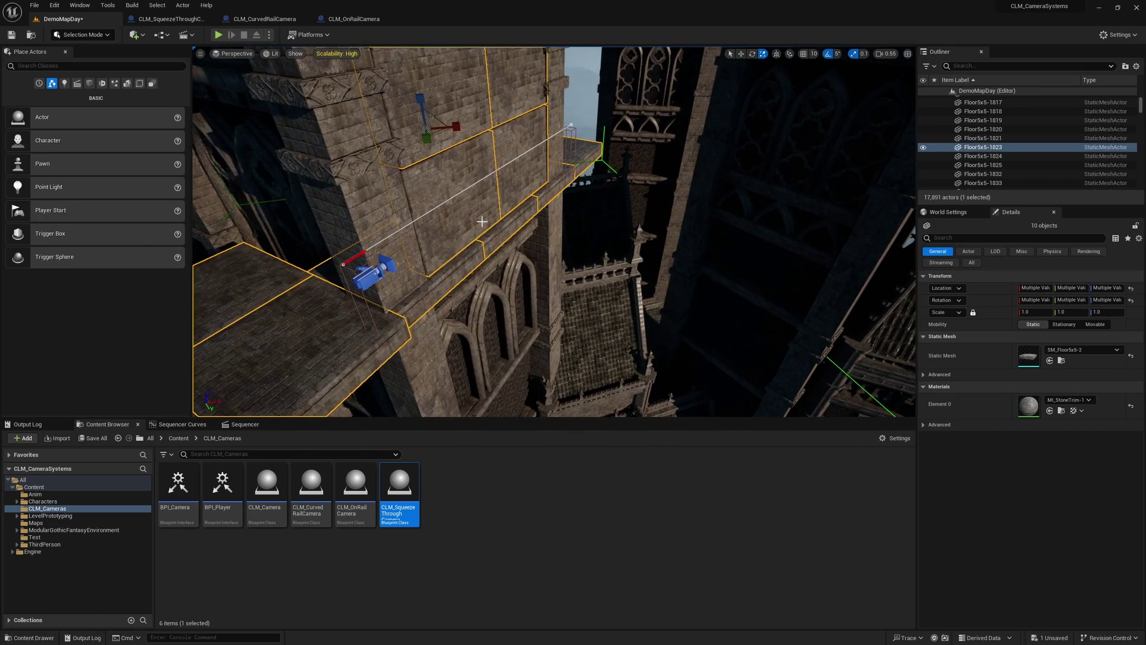
{"action": "right_click_drag", "start_coordinate": [432, 256], "coordinate": [432, 256]}
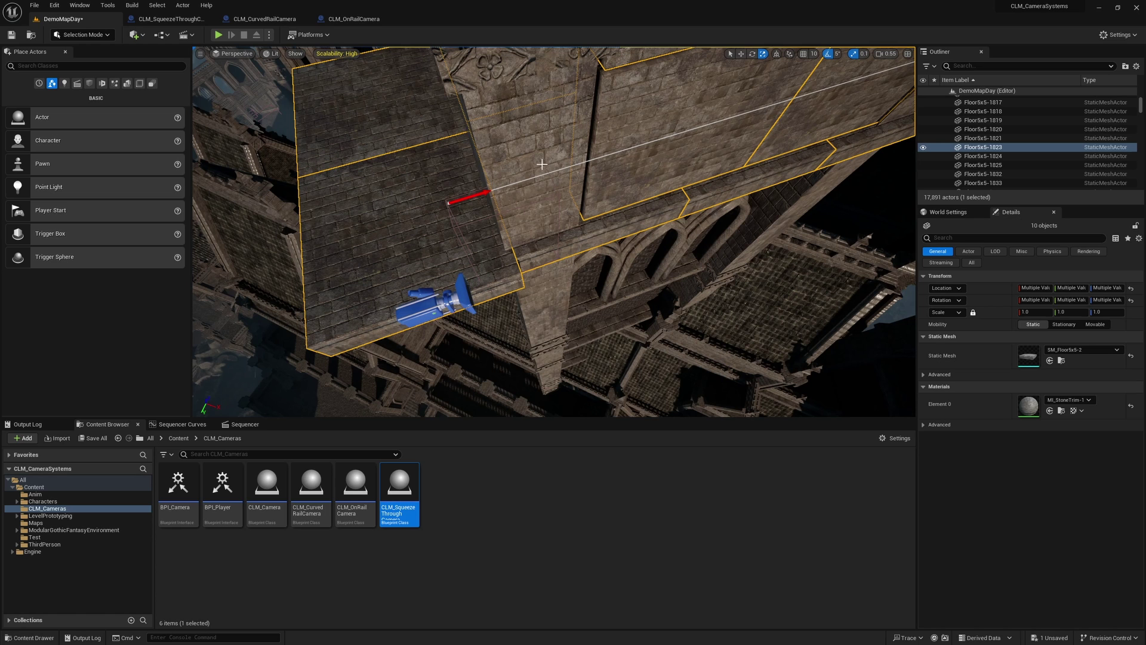
{"action": "right_click_drag", "start_coordinate": [407, 225], "coordinate": [407, 225]}
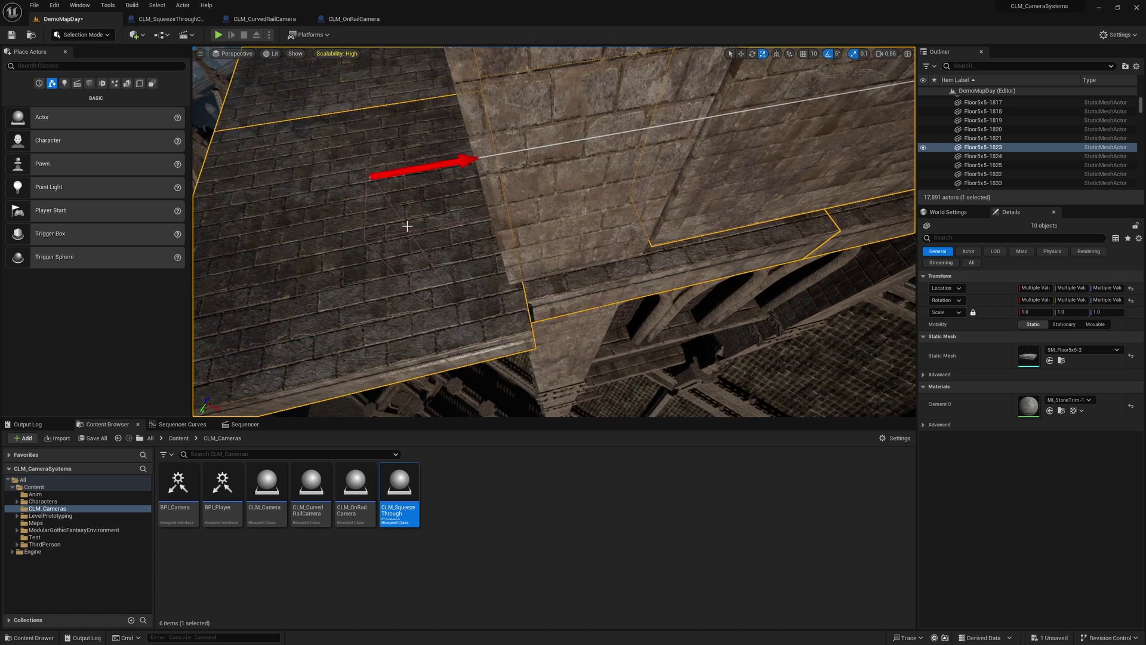
{"action": "left_click", "coordinate": [371, 176]}
{"action": "left_click", "coordinate": [967, 259]}
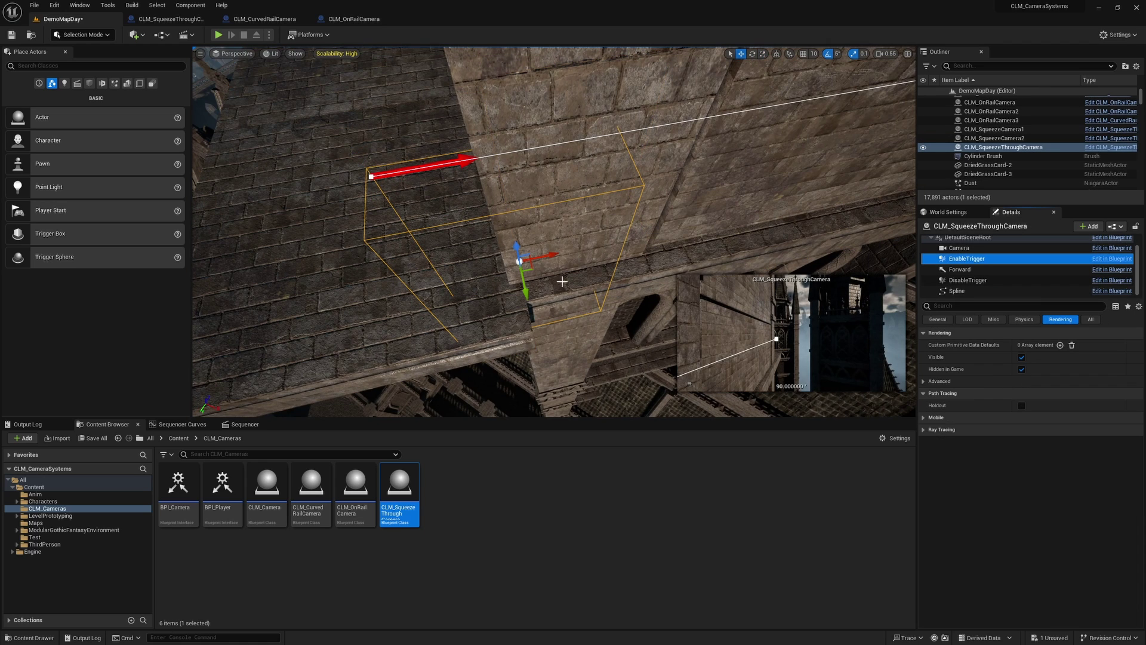
{"action": "left_click", "coordinate": [536, 261]}
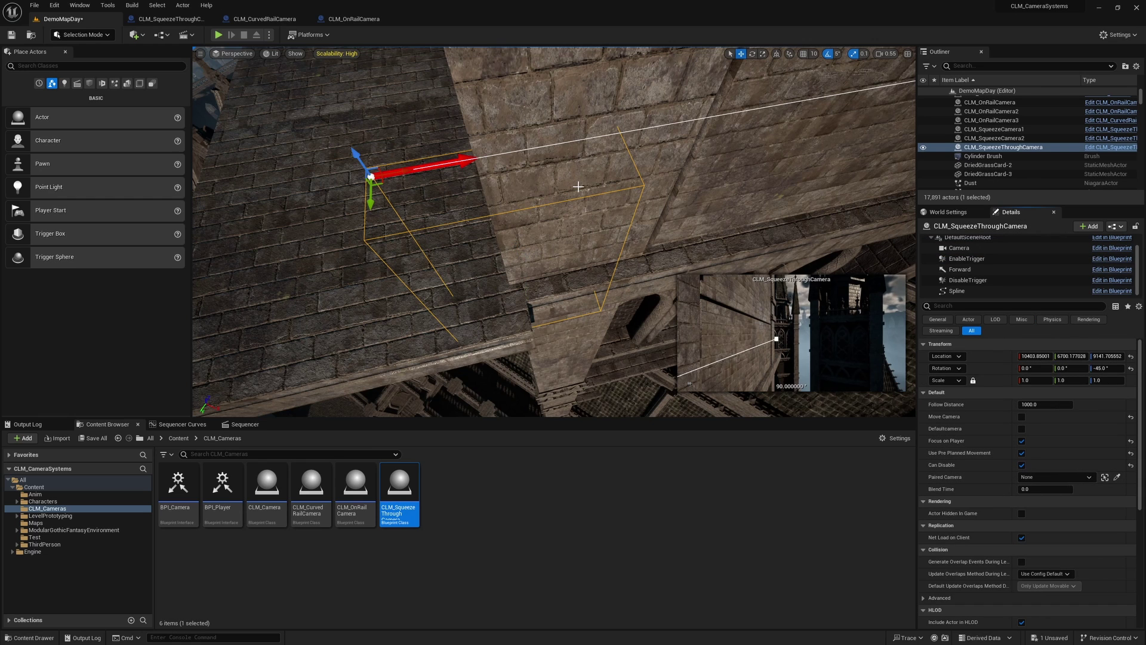
Select the camera component and slide the camera mesh sideways along the stone wall.
{"action": "right_click_drag", "start_coordinate": [578, 186], "coordinate": [578, 186]}
{"action": "right_click_drag", "start_coordinate": [516, 220], "coordinate": [508, 317]}
{"action": "left_click", "coordinate": [477, 296]}
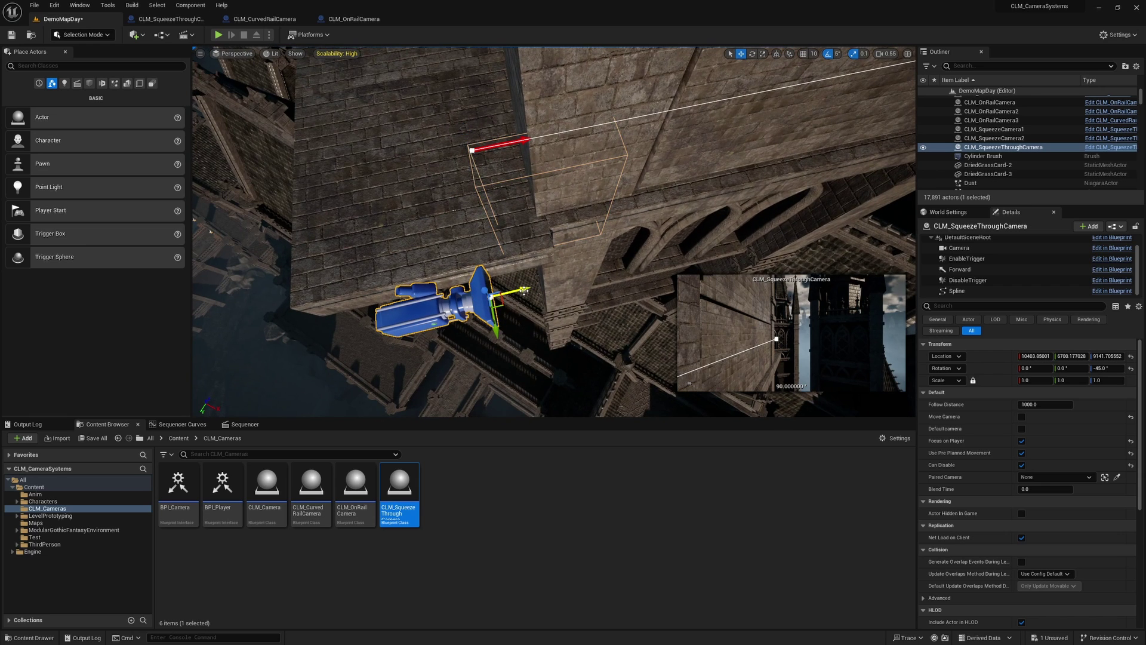
{"action": "left_click_drag", "start_coordinate": [523, 291], "coordinate": [448, 309]}
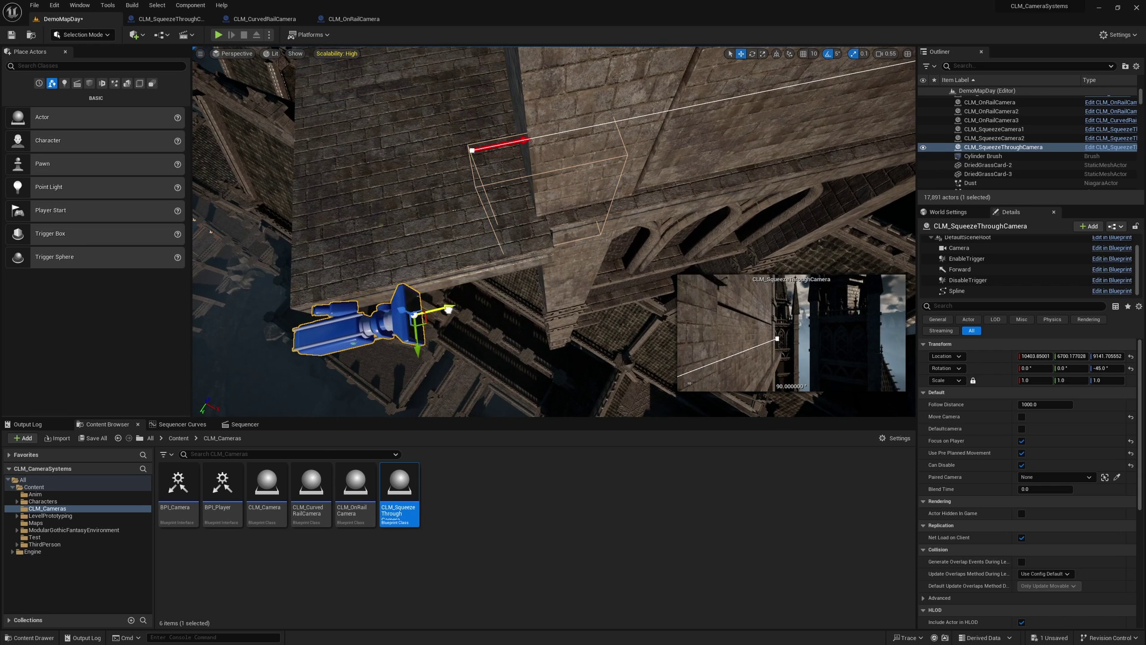
{"action": "left_click_drag", "start_coordinate": [448, 309], "coordinate": [436, 312]}
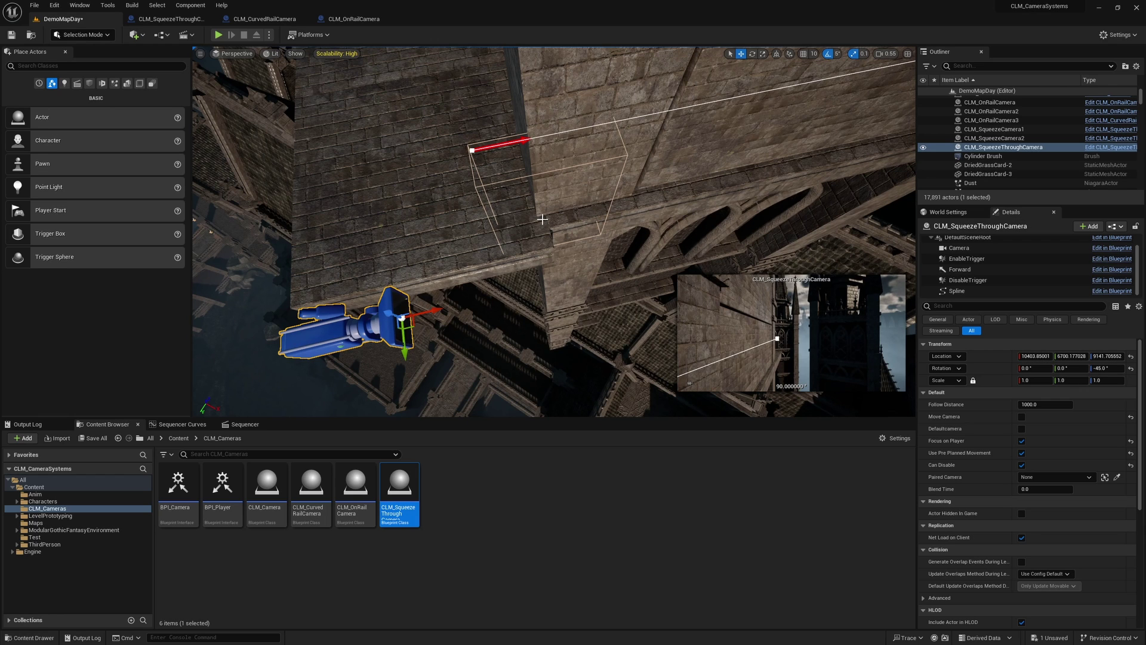
Turn the view to follow the camera's frustum along the stone wall.
{"action": "right_click_drag", "start_coordinate": [542, 219], "coordinate": [542, 219]}
{"action": "right_click_drag", "start_coordinate": [481, 382], "coordinate": [602, 254]}
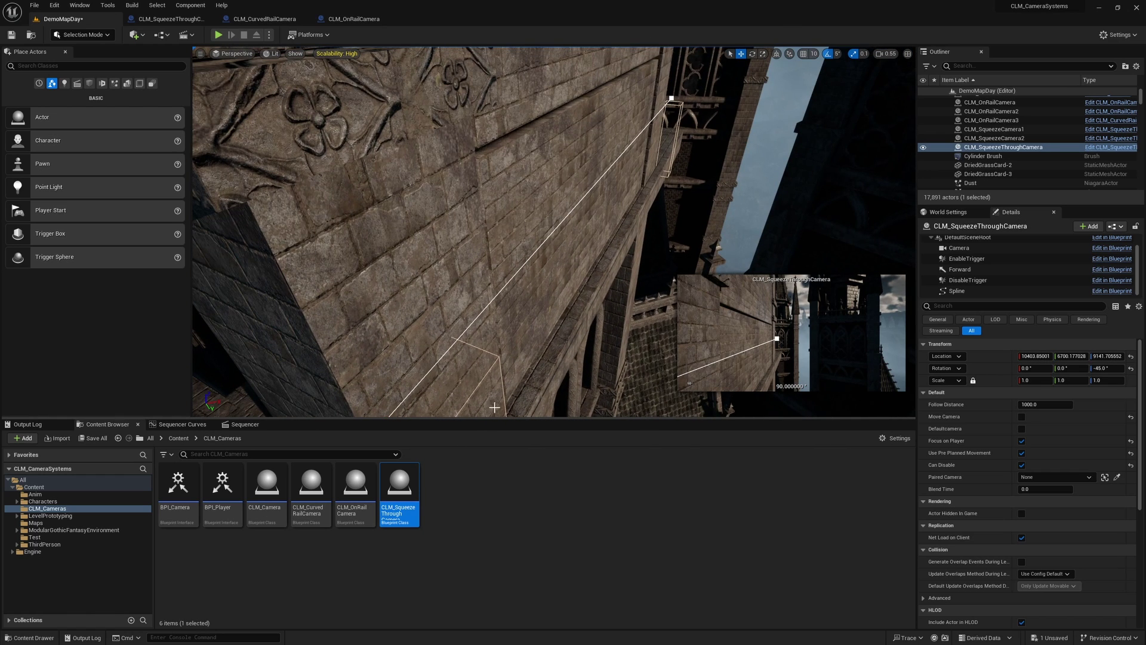
{"action": "right_click_drag", "start_coordinate": [495, 407], "coordinate": [606, 220]}
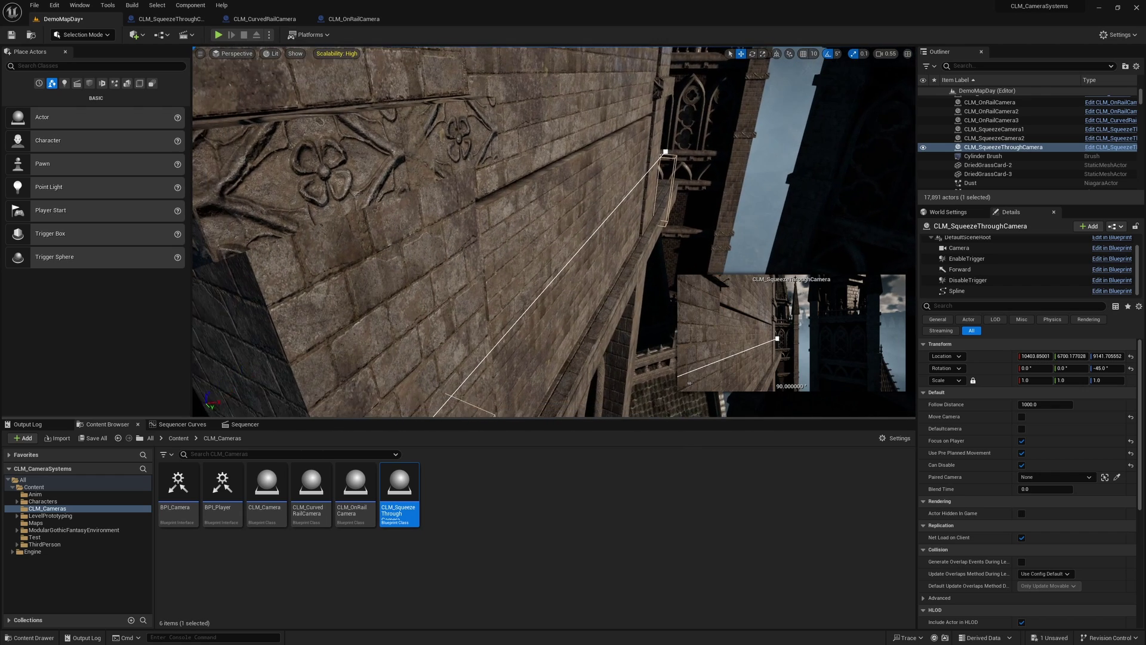
{"action": "right_click_drag", "start_coordinate": [489, 224], "coordinate": [490, 224]}
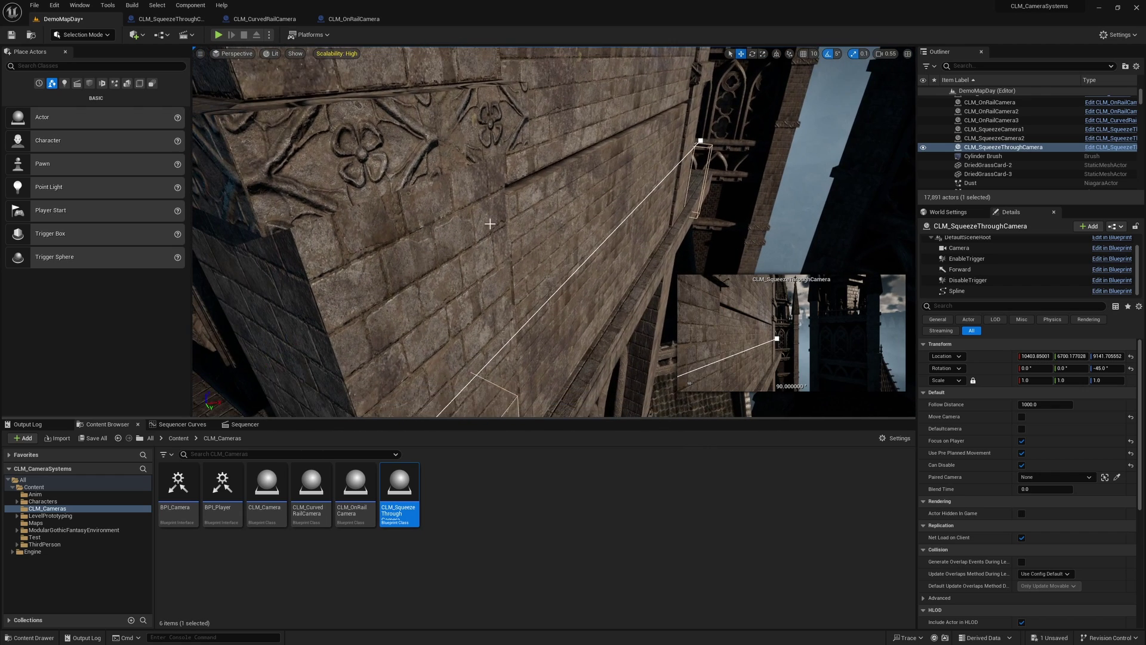
{"action": "left_click", "coordinate": [168, 19]}
Move the Delay, Set Relative Location and Camera nodes right to clear space after the rotation nodes.
{"action": "right_click_drag", "start_coordinate": [733, 267], "coordinate": [426, 185]}
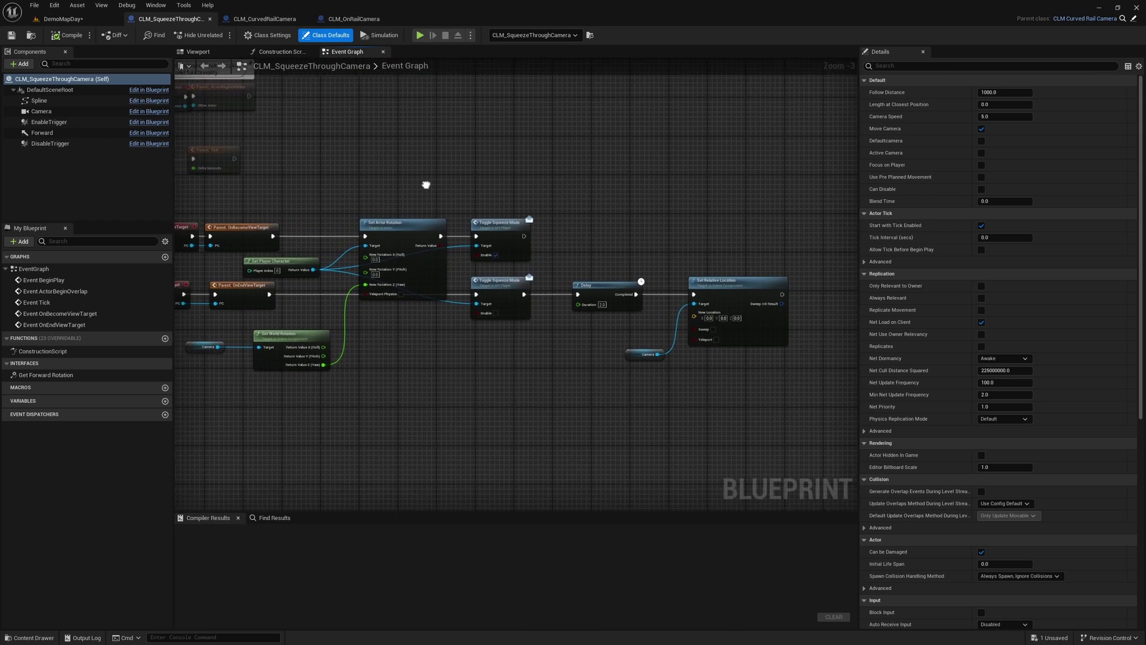
{"action": "scroll", "coordinate": [425, 185], "scroll_direction": "up", "scroll_amount": 3}
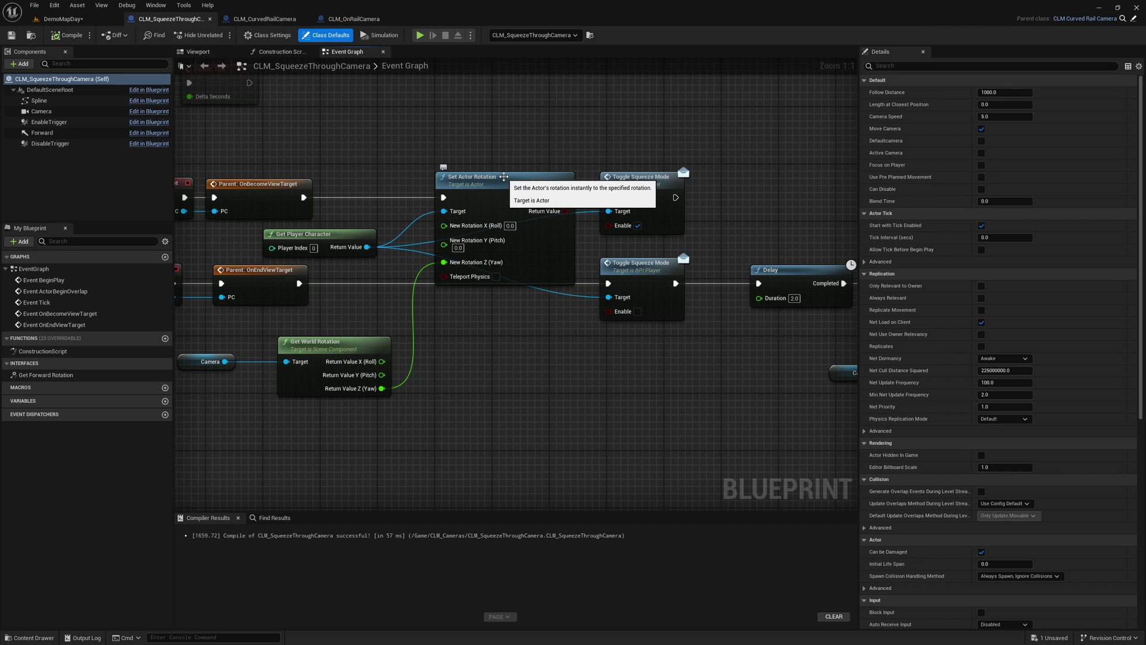
{"action": "right_click_drag", "start_coordinate": [486, 312], "coordinate": [388, 302]}
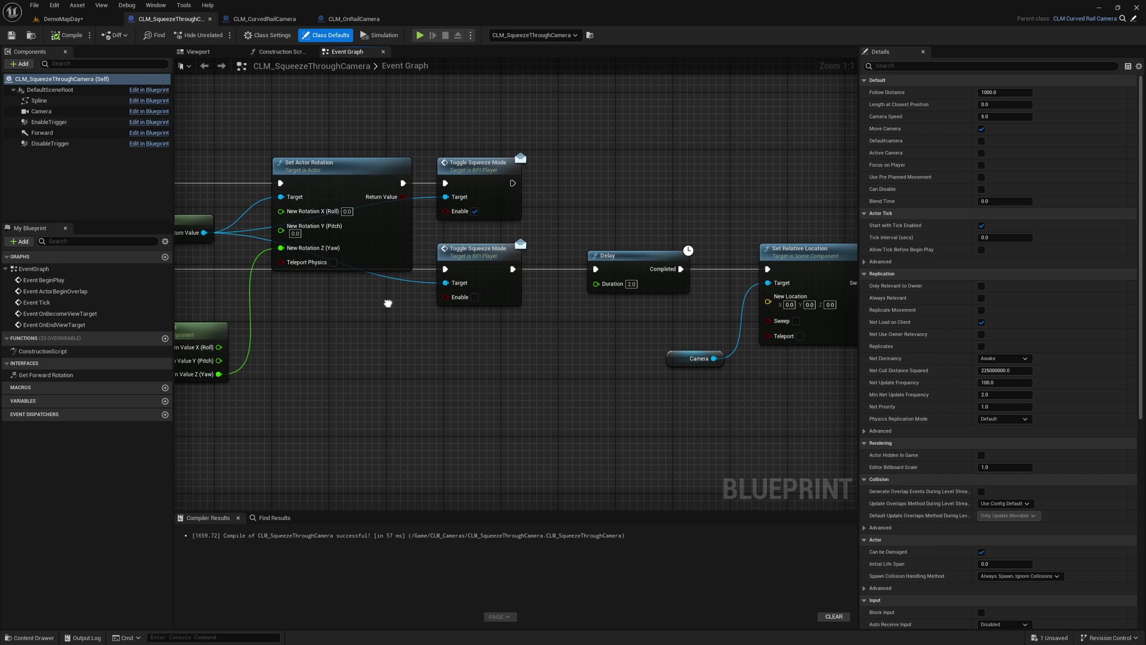
{"action": "scroll", "coordinate": [389, 302], "scroll_direction": "down", "scroll_amount": 4}
{"action": "mouse_move", "coordinate": [662, 344]}
{"action": "left_mouse_down"}
{"action": "mouse_move", "coordinate": [504, 263]}
{"action": "mouse_move", "coordinate": [599, 280]}
{"action": "left_mouse_up"}
{"action": "right_click_drag", "start_coordinate": [489, 316], "coordinate": [623, 328]}
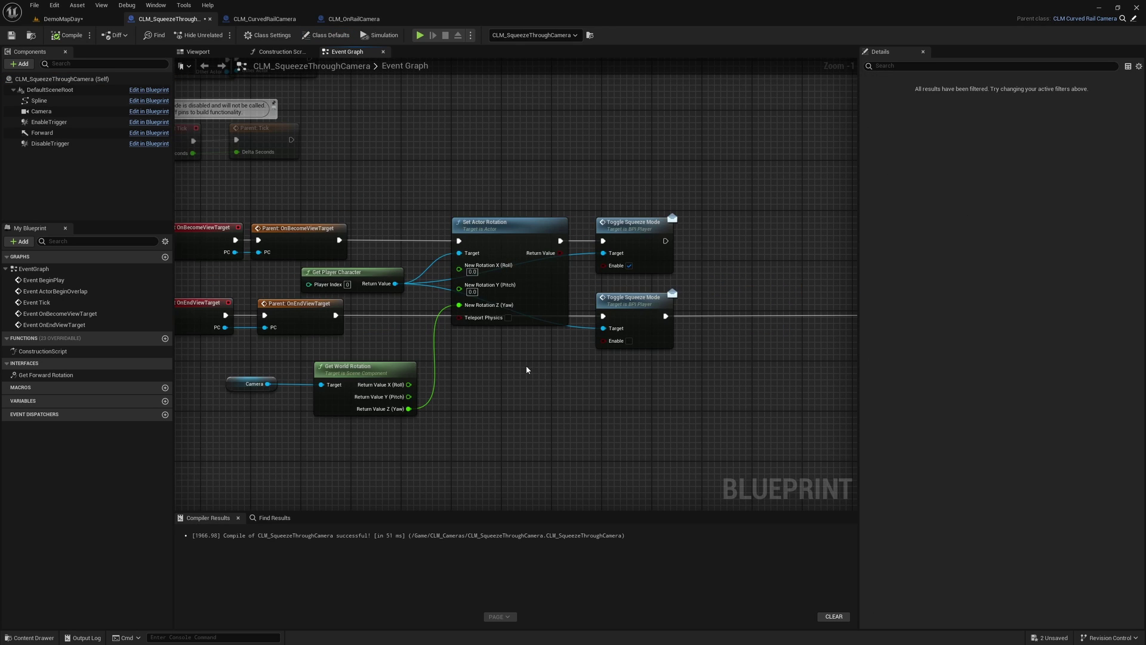
{"action": "mouse_move", "coordinate": [526, 369]}
{"action": "right_mouse_down"}
{"action": "mouse_move", "coordinate": [535, 376]}
{"action": "mouse_move", "coordinate": [490, 389]}
{"action": "right_mouse_up"}
{"action": "mouse_move", "coordinate": [632, 224]}
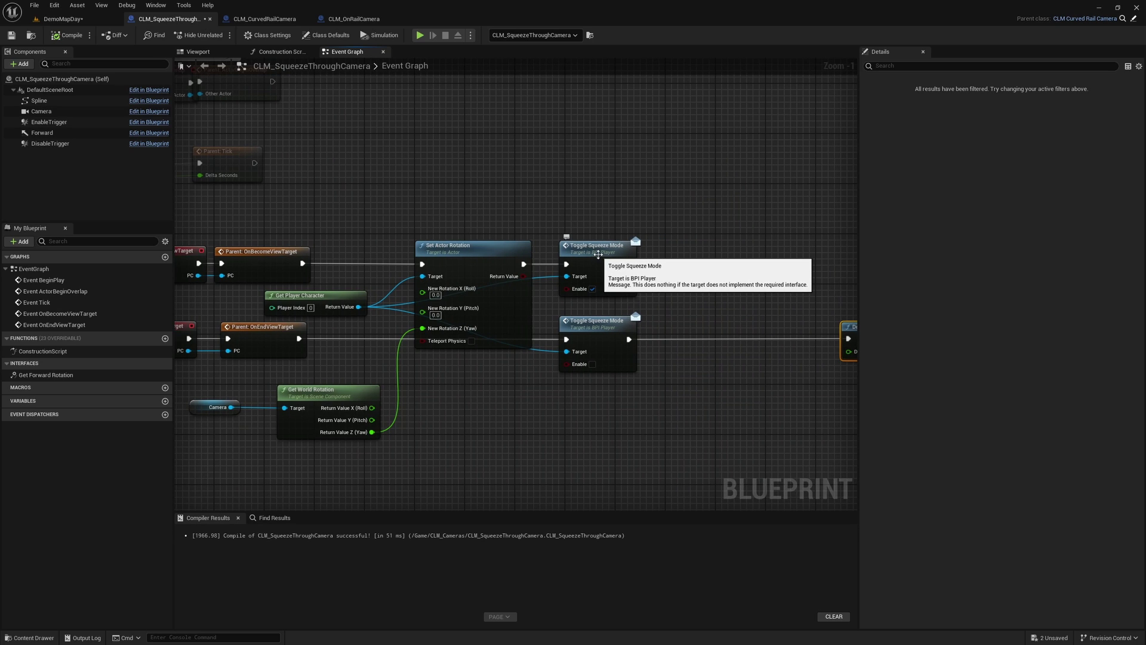
Find all Blueprint references to Toggle Squeeze Mode and open the character's Event Toggle Squeeze Mode.
{"action": "right_click", "coordinate": [598, 253]}
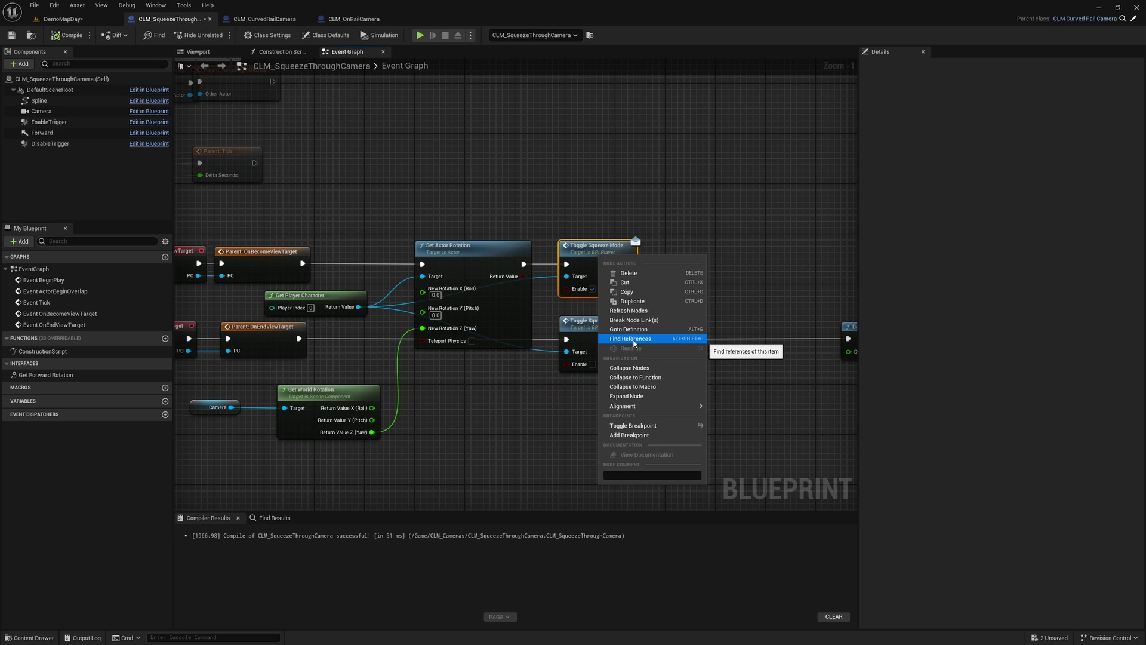
{"action": "left_click", "coordinate": [633, 341]}
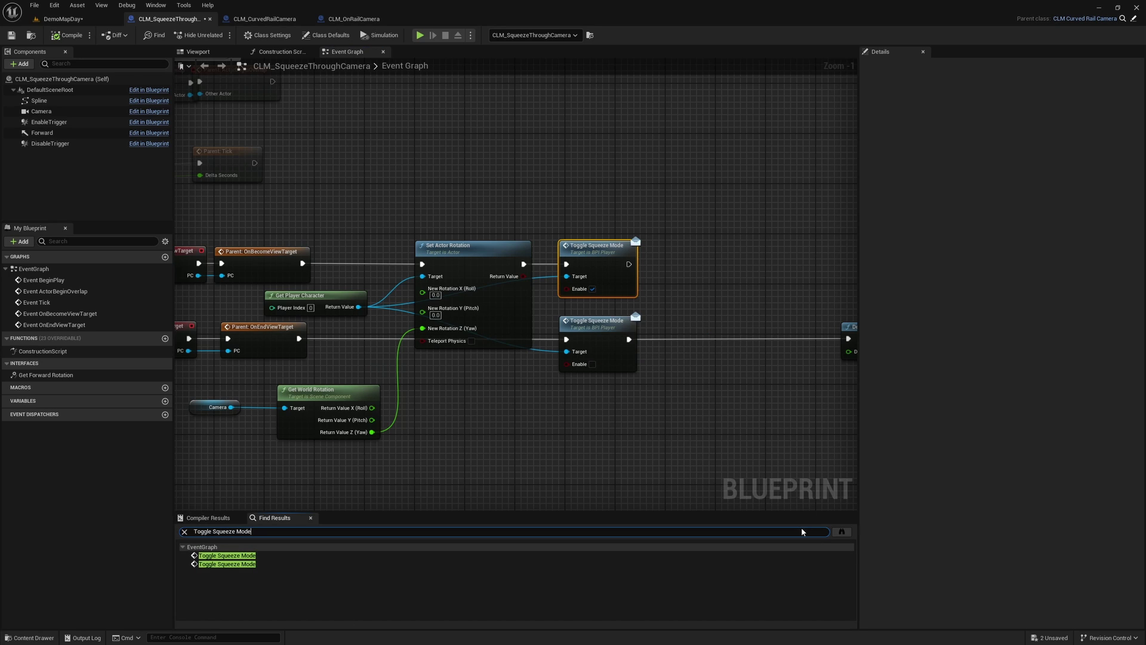
{"action": "left_click", "coordinate": [841, 531]}
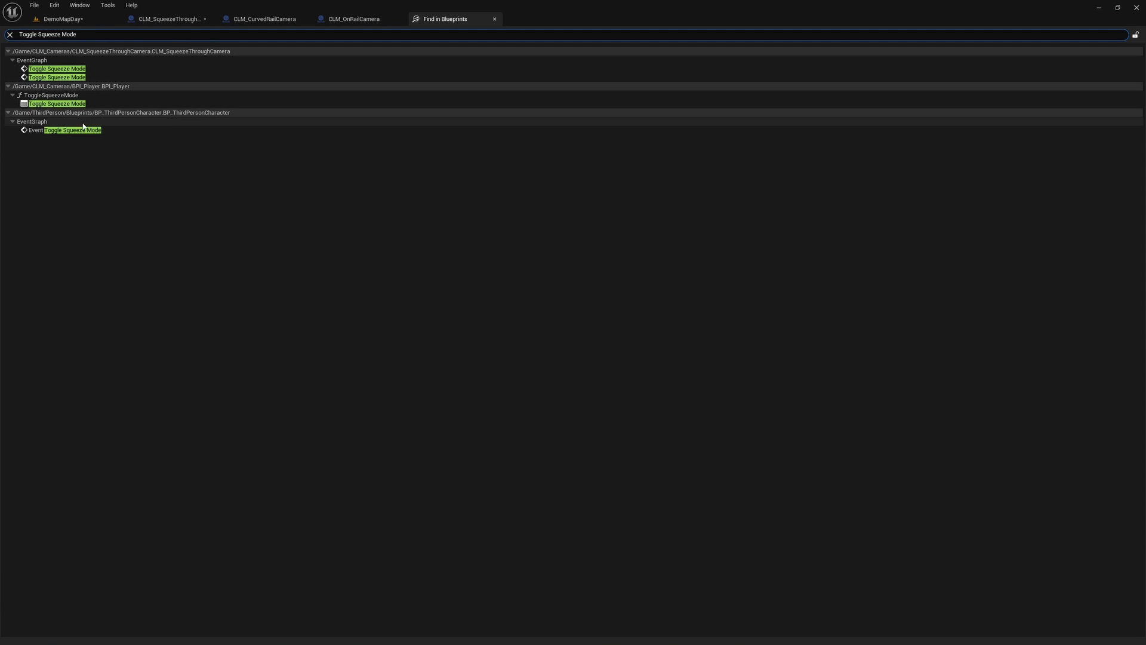
{"action": "double_click", "coordinate": [63, 130]}
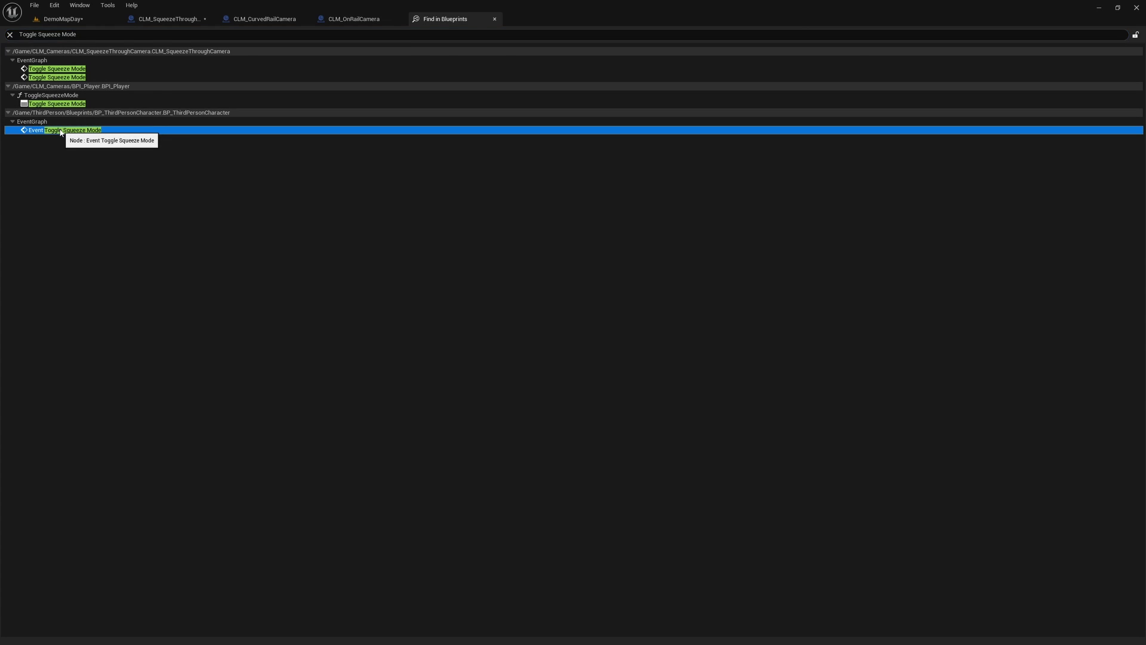
Add a Capsule Component reference and a Set Capsule Radius node chained after the rotation SET.
{"action": "mouse_move", "coordinate": [513, 399]}
{"action": "right_mouse_down"}
{"action": "mouse_move", "coordinate": [761, 397]}
{"action": "mouse_move", "coordinate": [645, 396]}
{"action": "right_mouse_up"}
{"action": "scroll", "coordinate": [644, 396], "scroll_direction": "down", "scroll_amount": 1}
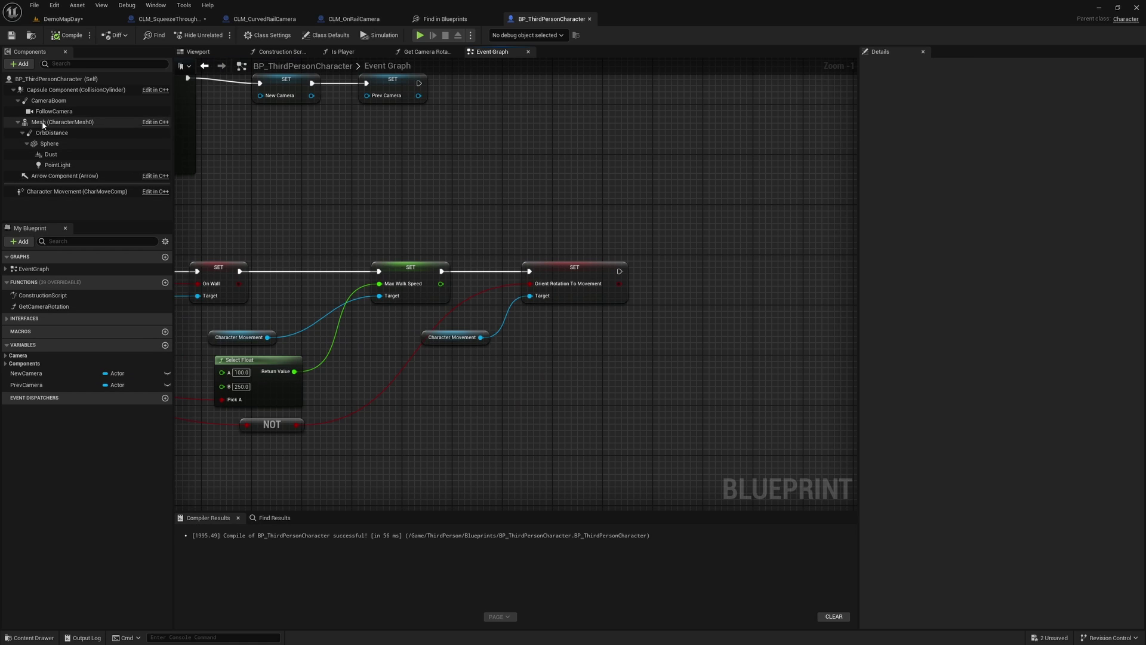
{"action": "mouse_move", "coordinate": [45, 89]}
{"action": "left_mouse_down"}
{"action": "mouse_move", "coordinate": [582, 327]}
{"action": "mouse_move", "coordinate": [664, 338]}
{"action": "left_mouse_up"}
{"action": "type", "text": "setre"}
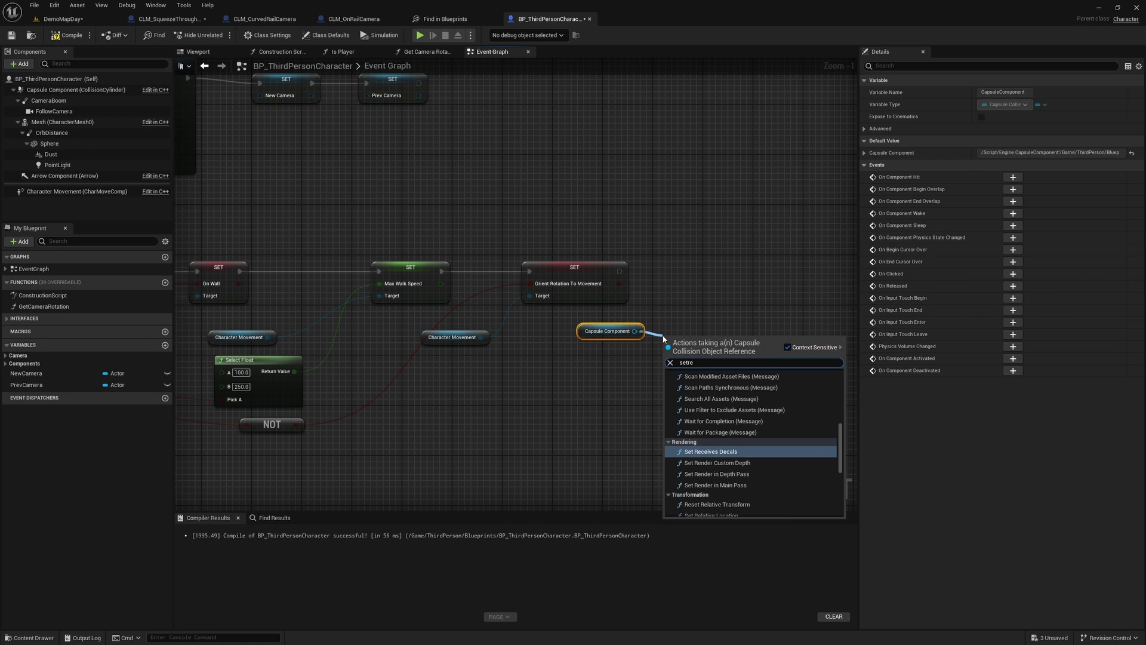
{"action": "type", "text": "adi"}
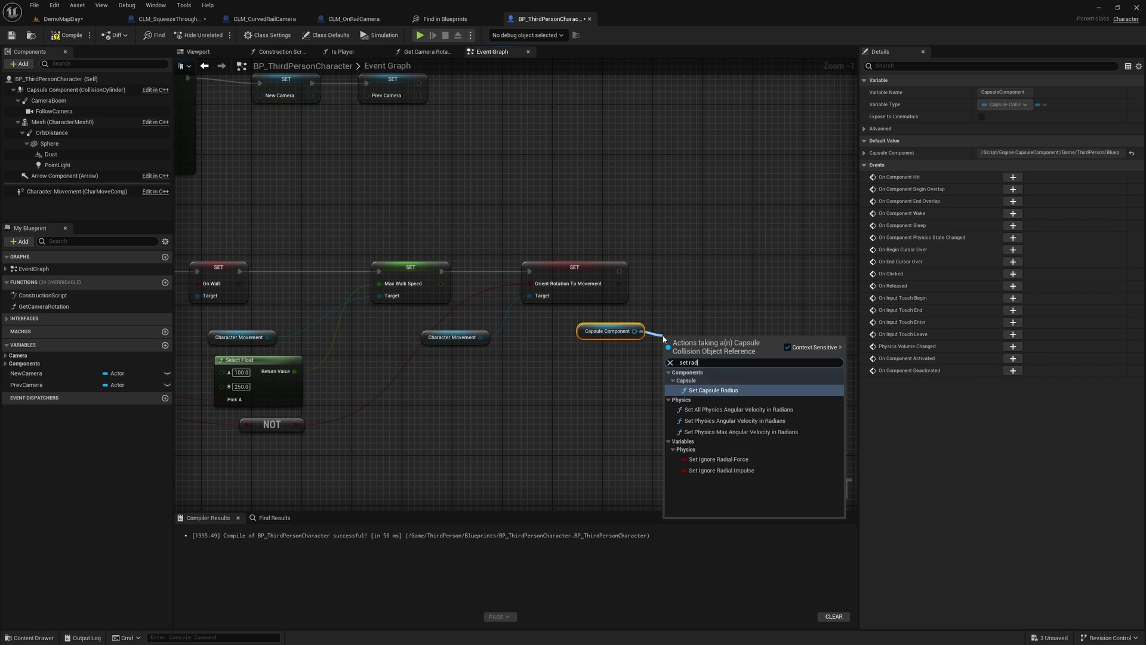
{"action": "key", "text": "Return"}
{"action": "left_click_drag", "start_coordinate": [668, 353], "coordinate": [621, 272]}
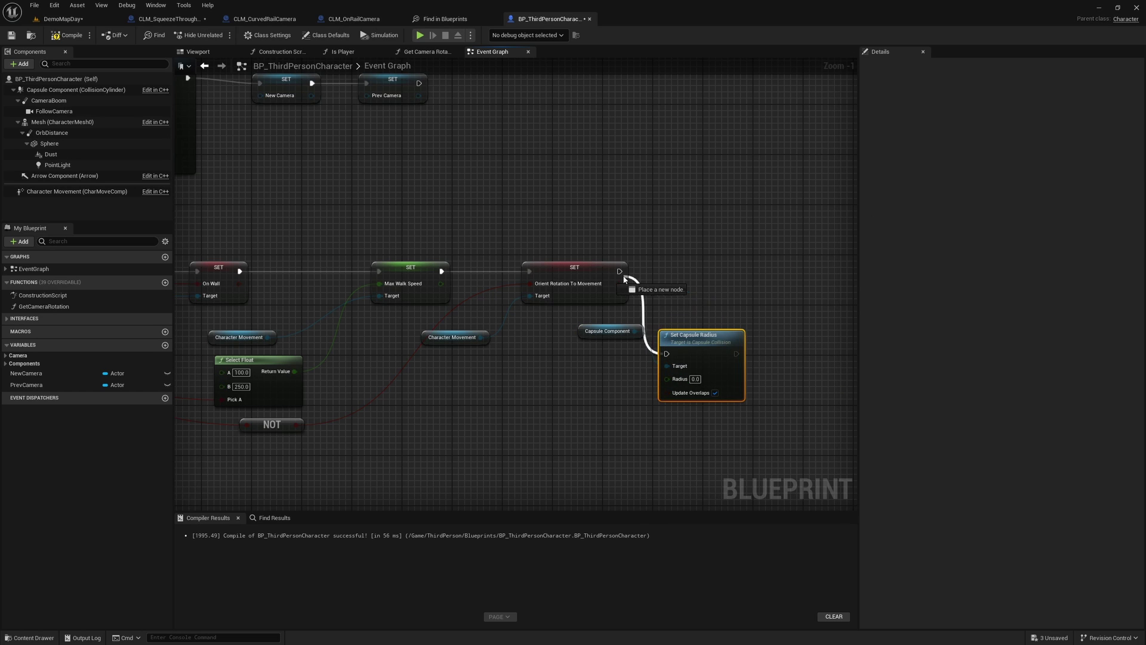
{"action": "left_click_drag", "start_coordinate": [693, 335], "coordinate": [737, 253]}
Feed the capsule radius from a Select Float whose pick comes from the squeeze enable flag.
{"action": "left_click", "coordinate": [76, 89]}
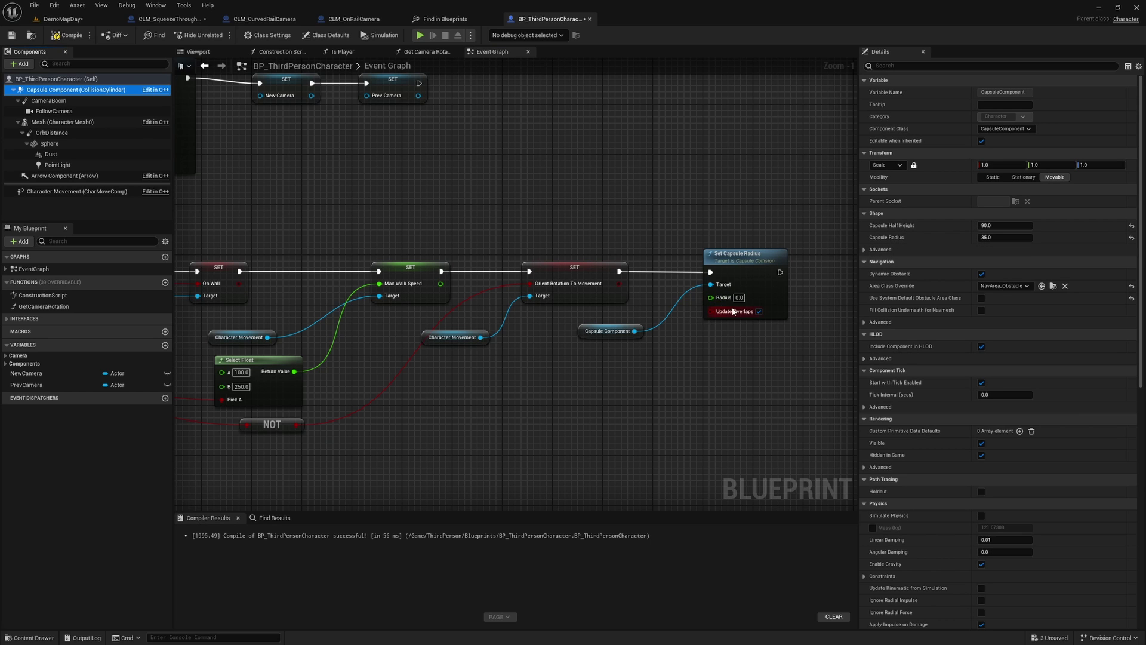
{"action": "left_click_drag", "start_coordinate": [710, 297], "coordinate": [651, 380]}
{"action": "type", "text": "sele"}
{"action": "key", "text": "Return"}
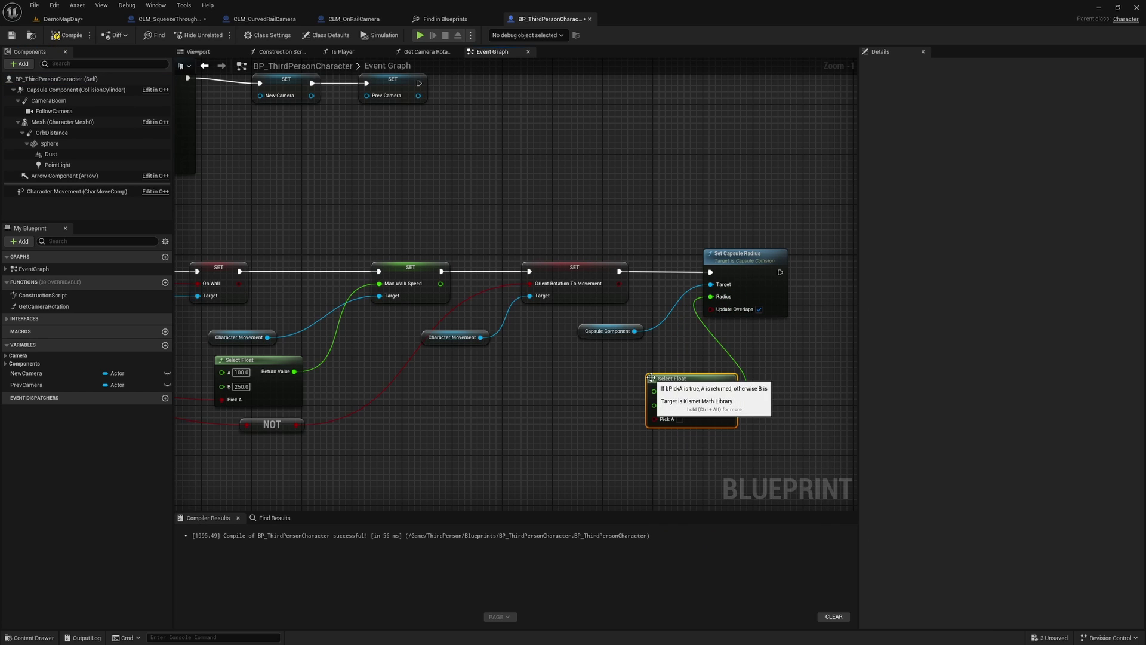
{"action": "scroll", "coordinate": [651, 382], "scroll_direction": "down", "scroll_amount": 2}
{"action": "mouse_move", "coordinate": [591, 418]}
{"action": "right_mouse_down"}
{"action": "mouse_move", "coordinate": [685, 422]}
{"action": "mouse_move", "coordinate": [503, 370]}
{"action": "right_mouse_up"}
{"action": "scroll", "coordinate": [686, 422], "scroll_direction": "up", "scroll_amount": 2}
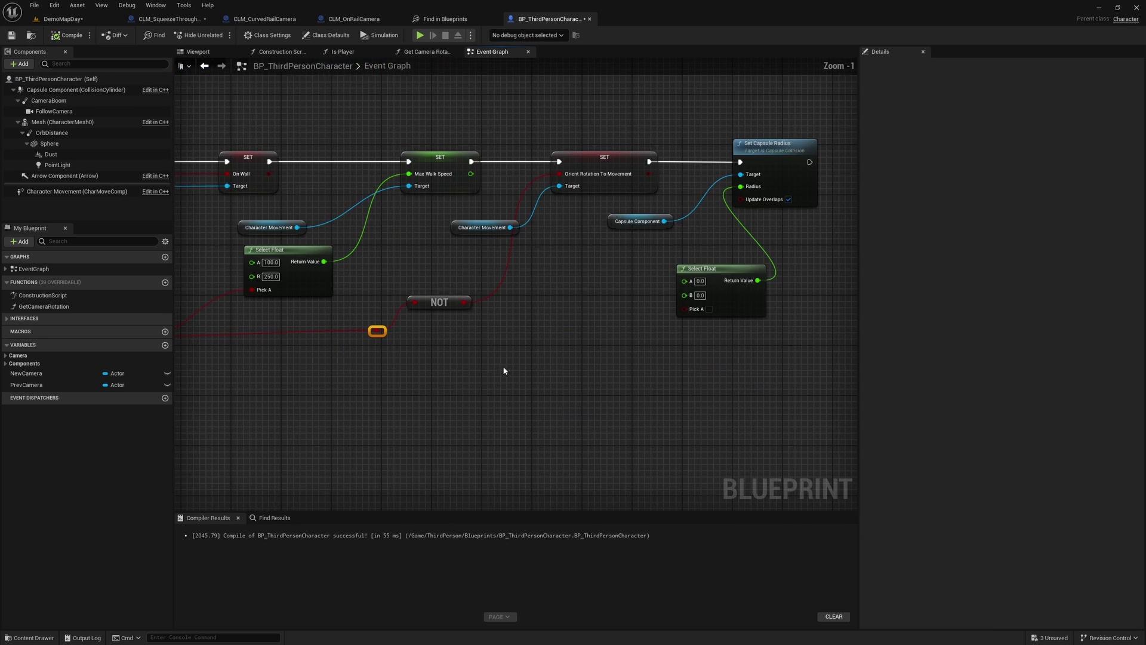
{"action": "left_click_drag", "start_coordinate": [377, 330], "coordinate": [583, 352]}
{"action": "scroll", "coordinate": [572, 296], "scroll_direction": "up", "scroll_amount": 1}
{"action": "mouse_move", "coordinate": [572, 296]}
{"action": "right_mouse_down"}
{"action": "mouse_move", "coordinate": [796, 358]}
{"action": "mouse_move", "coordinate": [629, 328]}
{"action": "mouse_move", "coordinate": [1104, 371]}
{"action": "right_mouse_up"}
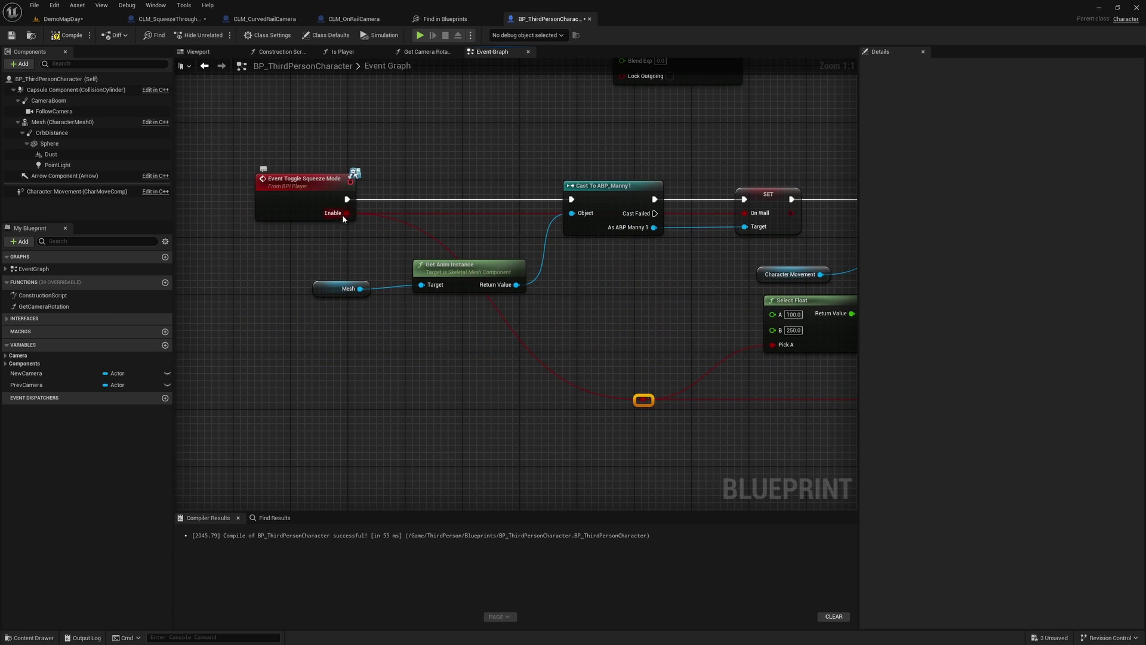
Set the Select Float's A to 15 and B to 90, then compile BP_ThirdPersonCharacter.
{"action": "right_click_drag", "start_coordinate": [618, 315], "coordinate": [302, 248]}
{"action": "left_click", "coordinate": [688, 300]}
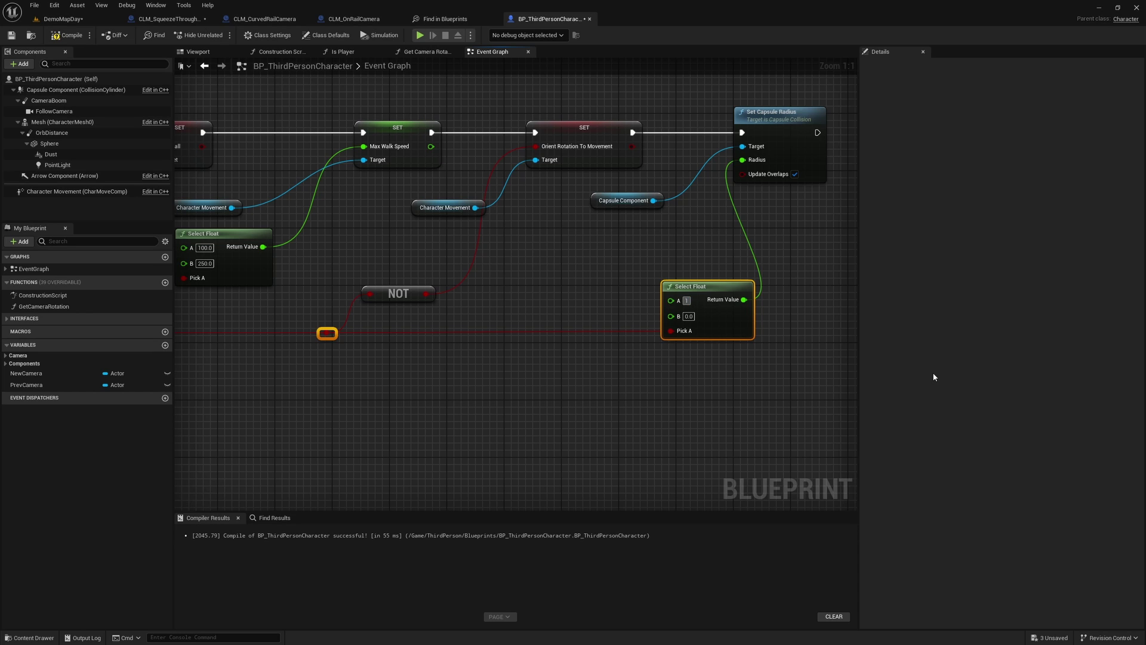
{"action": "key", "text": "Tab"}
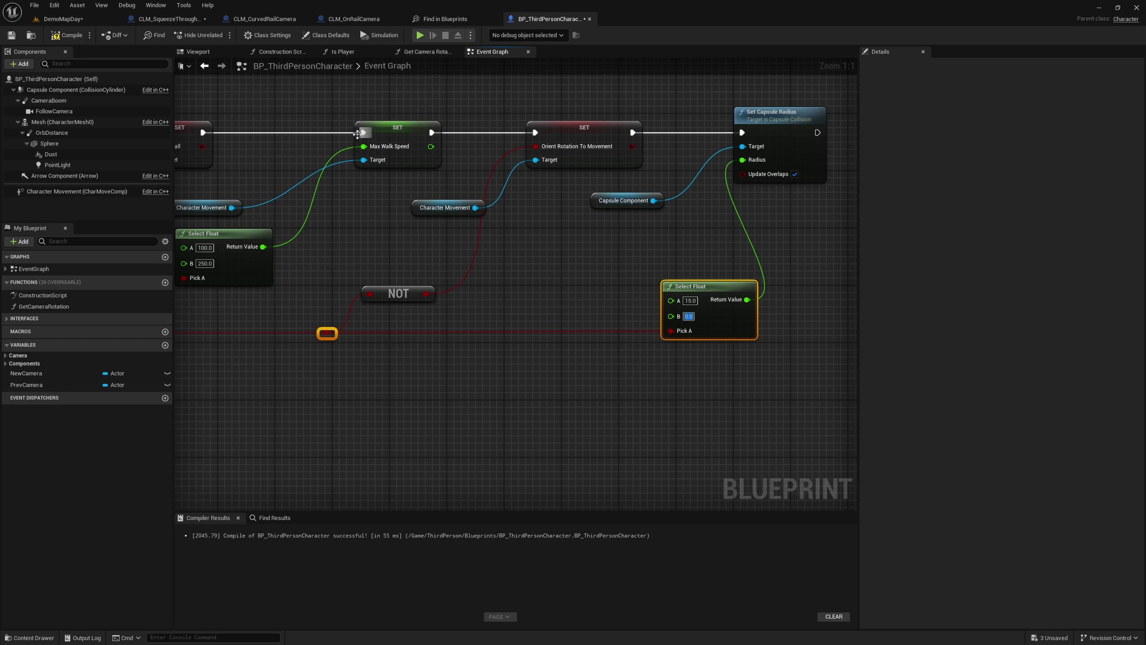
{"action": "left_click", "coordinate": [72, 89]}
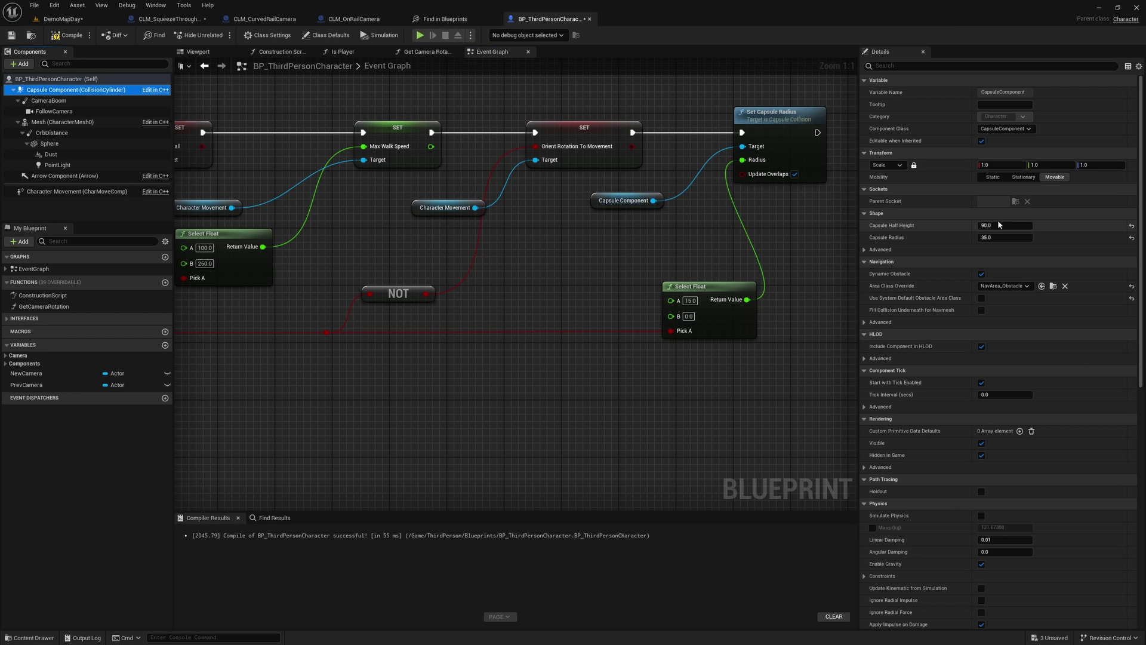
{"action": "left_click", "coordinate": [686, 317]}
{"action": "type", "text": "90"}
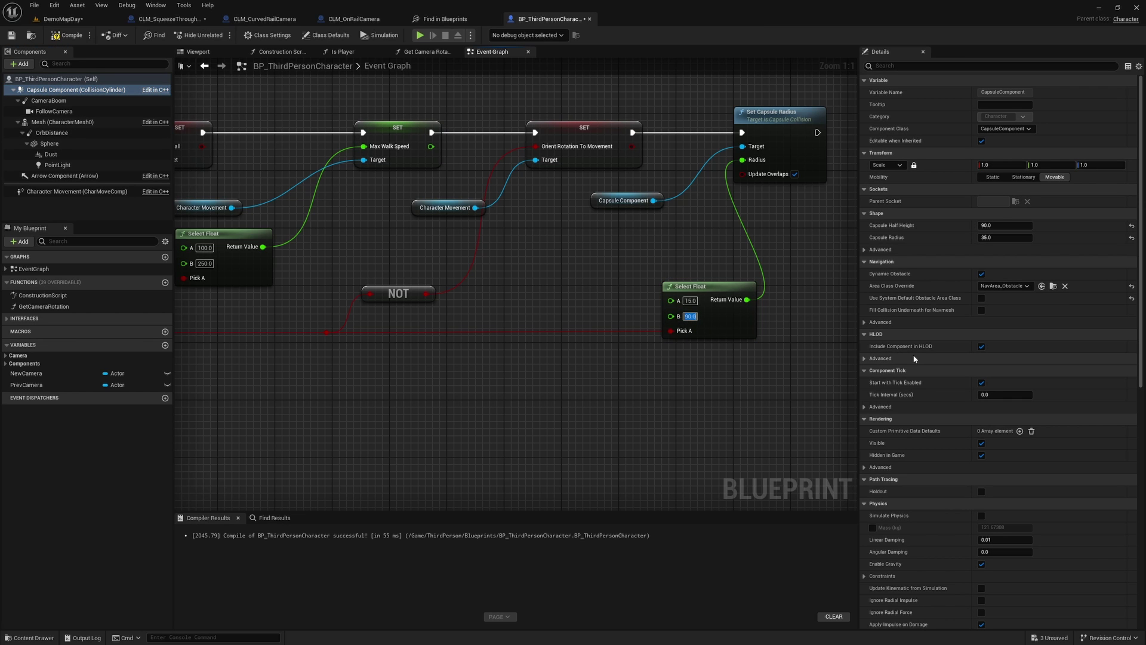
{"action": "left_click_drag", "start_coordinate": [704, 286], "coordinate": [638, 283]}
{"action": "left_click", "coordinate": [67, 35]}
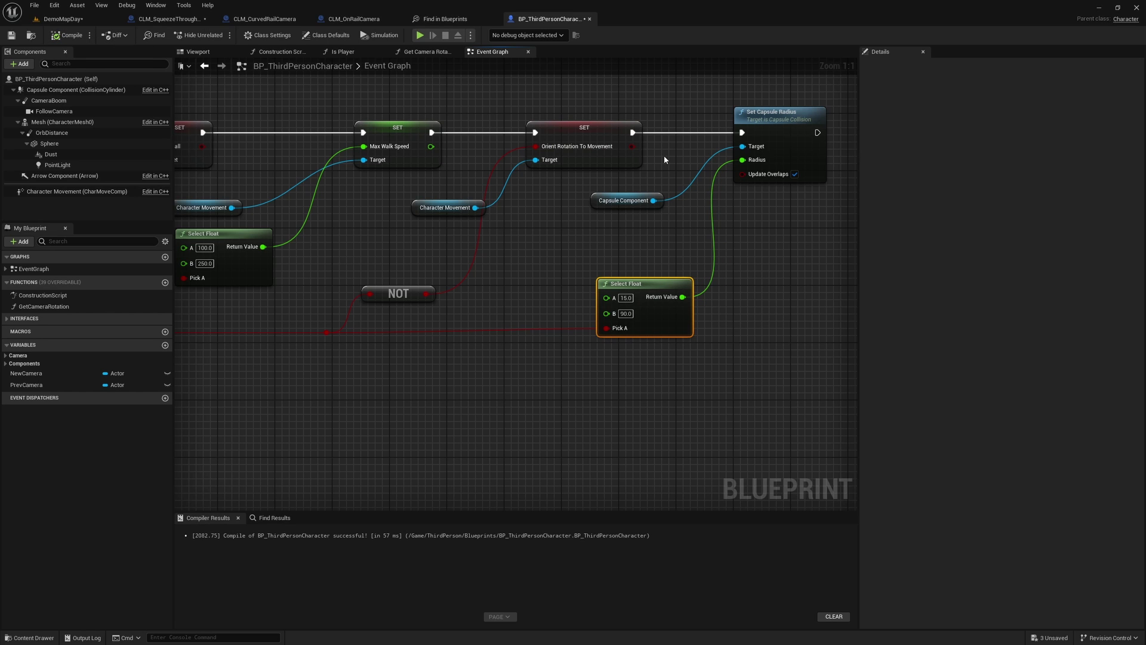
{"action": "left_click", "coordinate": [354, 18]}
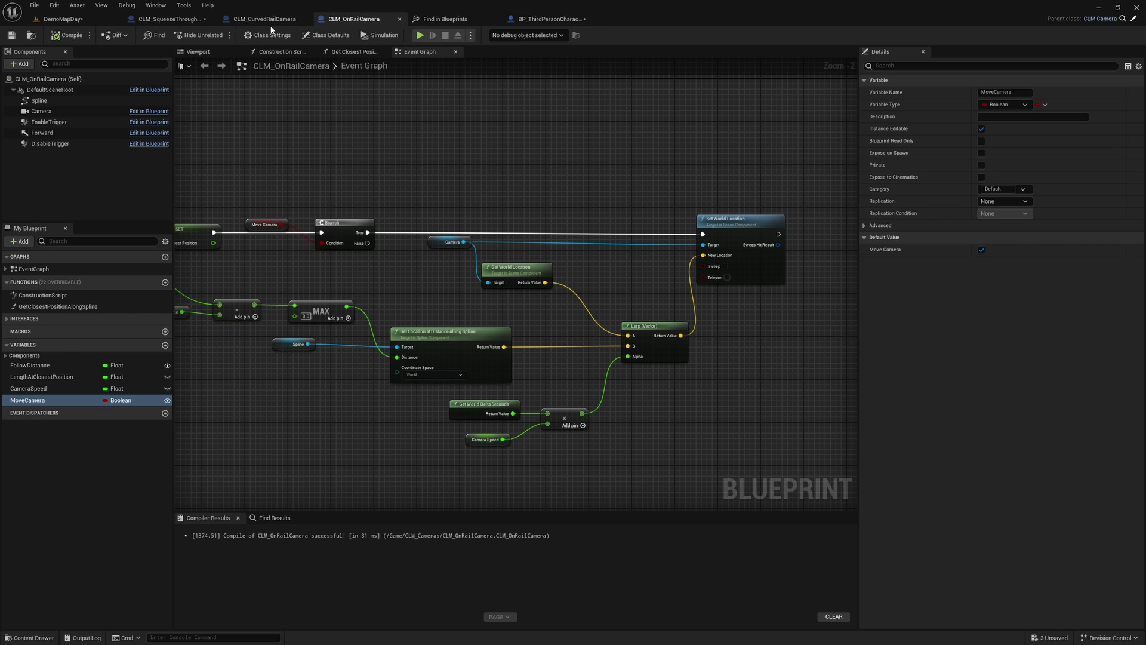
Rearrange the rotation and Get Player Character nodes in CLM_SqueezeThroughCamera's event graph.
{"action": "left_click", "coordinate": [168, 18]}
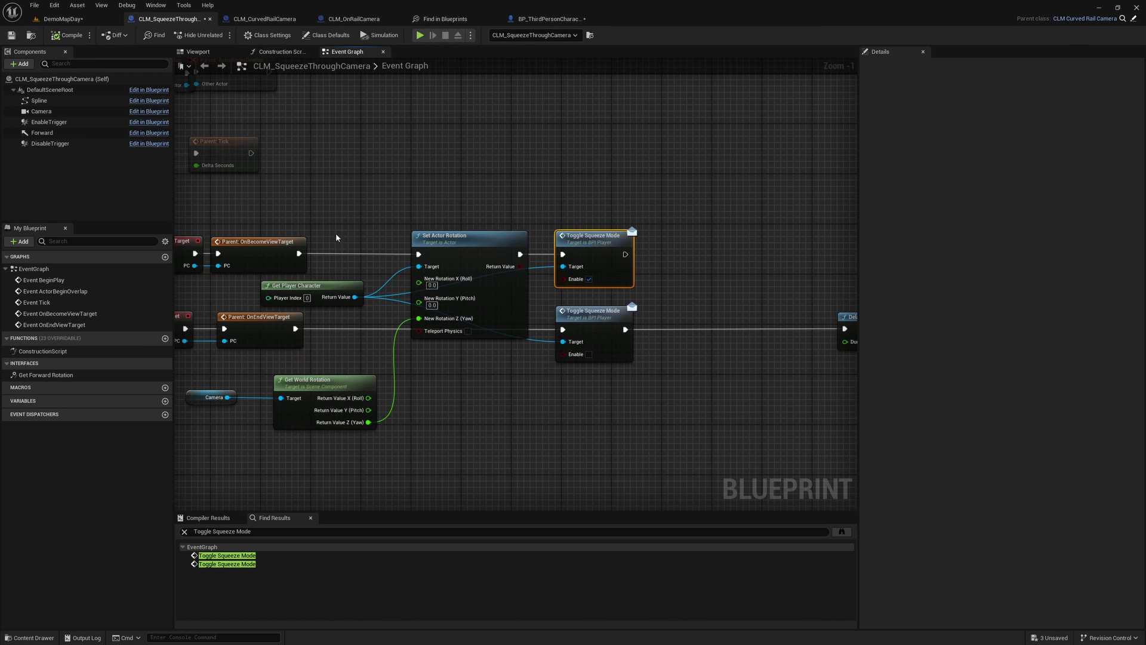
{"action": "mouse_move", "coordinate": [336, 237]}
{"action": "left_mouse_down"}
{"action": "mouse_move", "coordinate": [454, 310]}
{"action": "mouse_move", "coordinate": [501, 154]}
{"action": "left_mouse_up"}
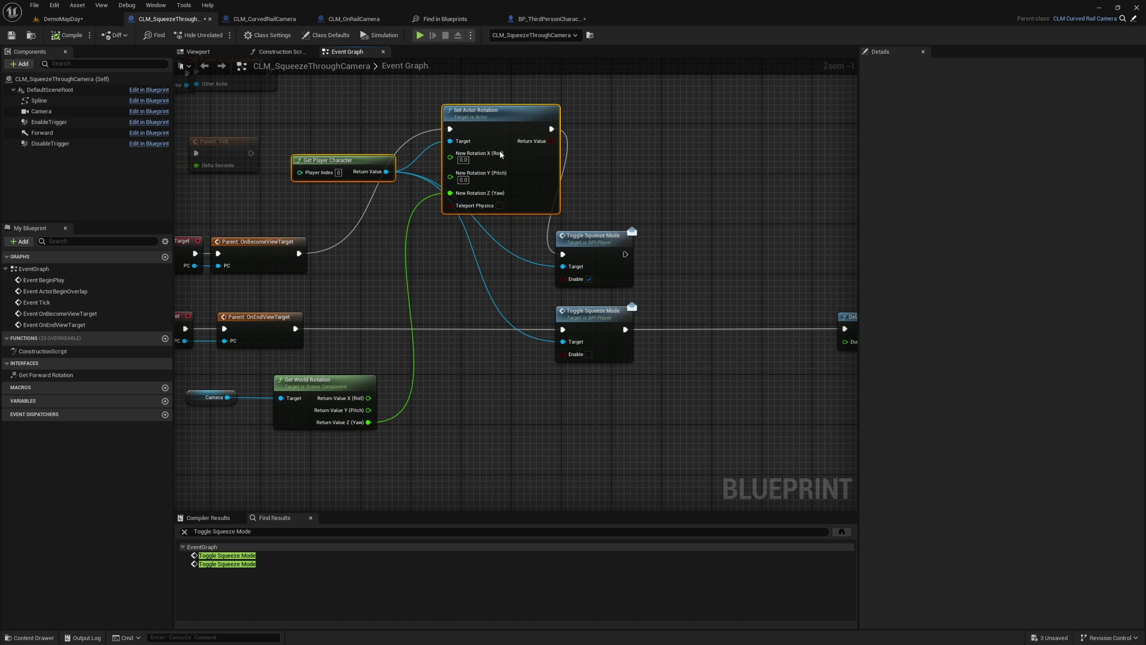
{"action": "left_click_drag", "start_coordinate": [354, 160], "coordinate": [348, 280]}
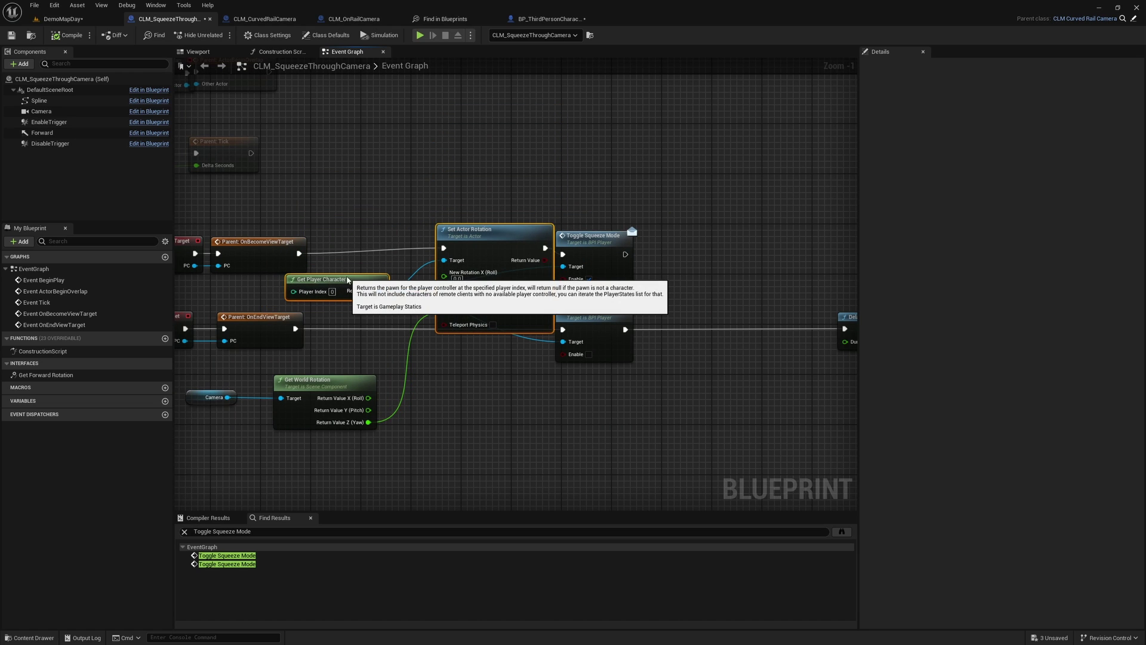
{"action": "left_click_drag", "start_coordinate": [478, 254], "coordinate": [509, 104]}
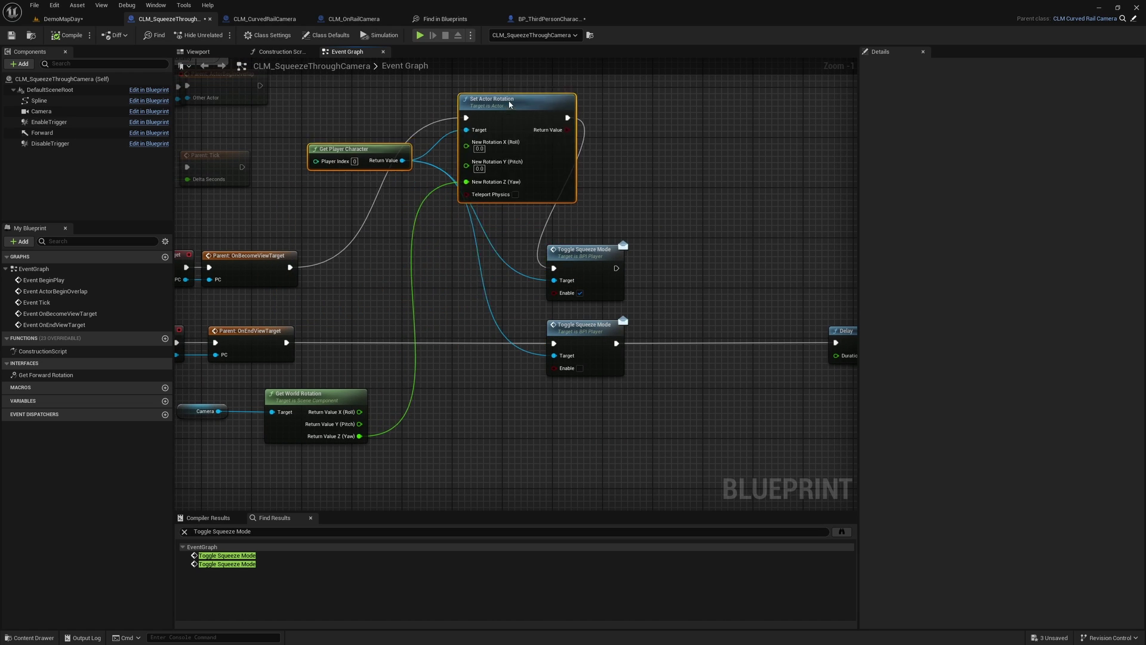
{"action": "key", "text": "ctrl+z"}
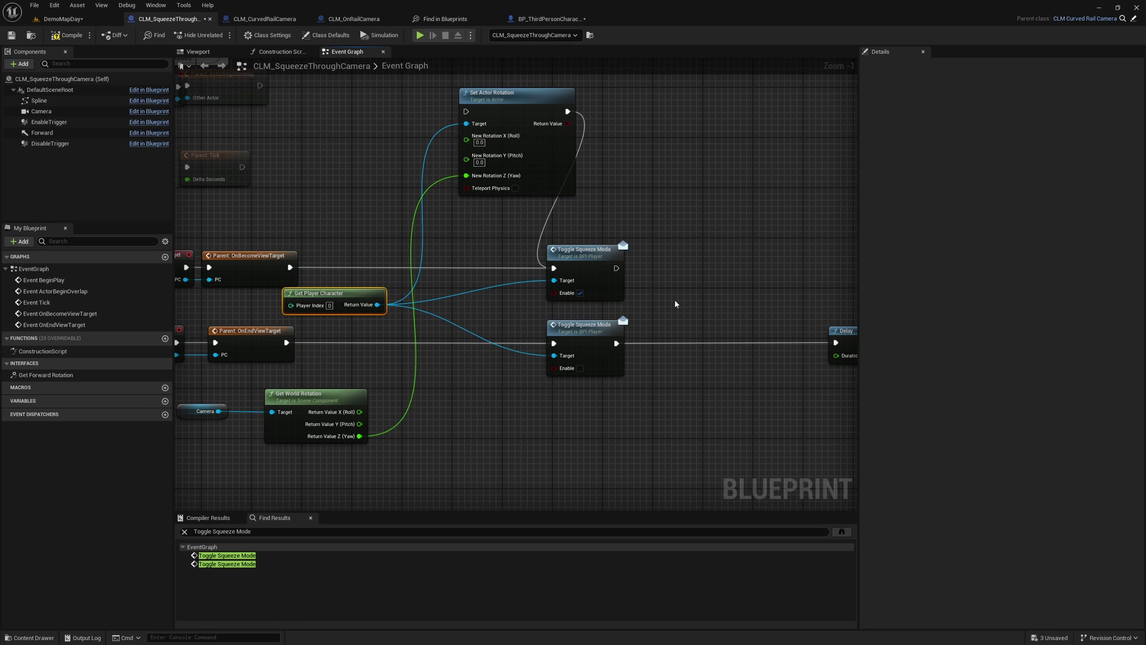
{"action": "right_click_drag", "start_coordinate": [713, 292], "coordinate": [599, 296]}
{"action": "right_click_drag", "start_coordinate": [525, 293], "coordinate": [599, 296]}
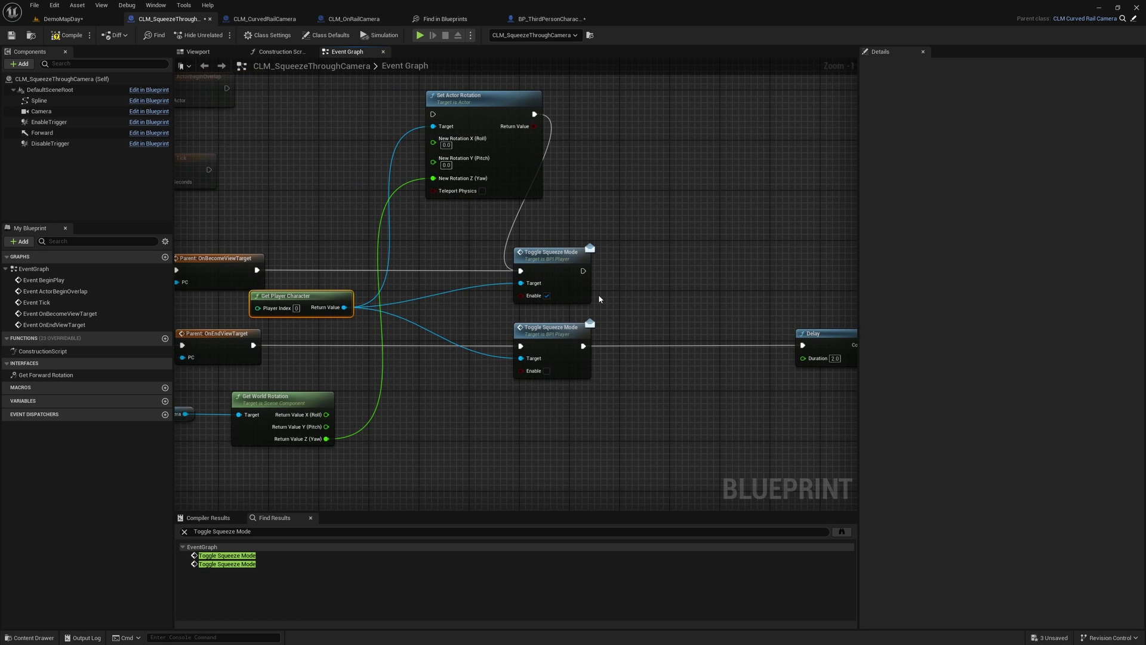
{"action": "right_click_drag", "start_coordinate": [672, 412], "coordinate": [622, 410]}
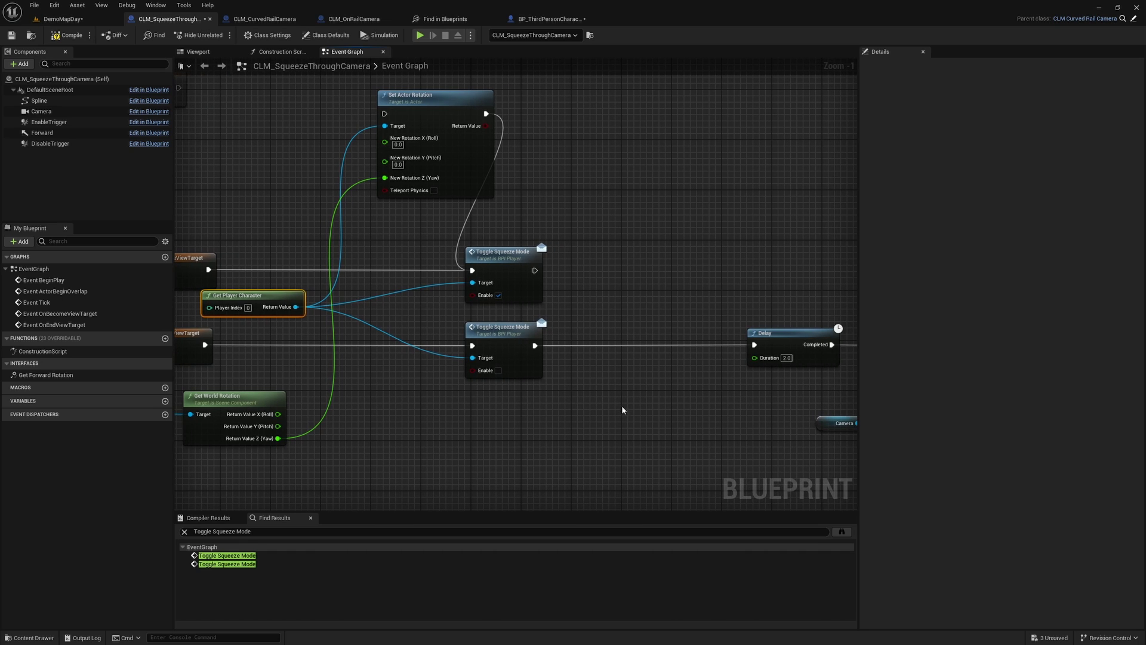
Select the OnEndViewTarget, Camera, Get World Rotation and lower Toggle nodes and drag them down.
{"action": "left_click_drag", "start_coordinate": [296, 306], "coordinate": [607, 308]}
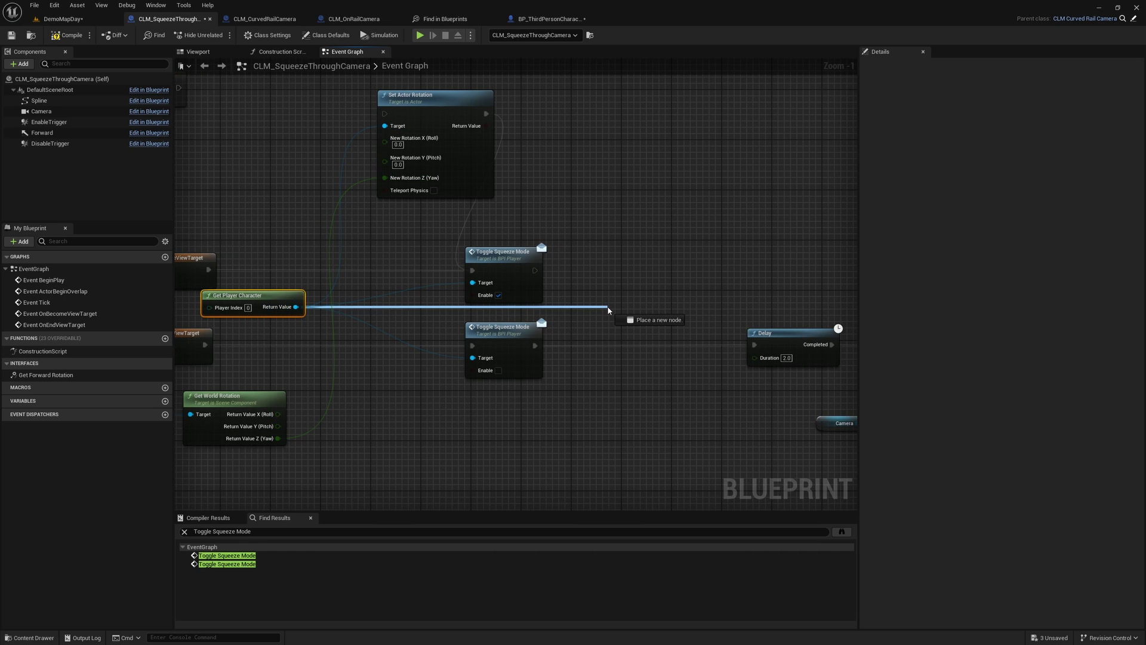
{"action": "mouse_move", "coordinate": [407, 391]}
{"action": "right_mouse_down"}
{"action": "mouse_move", "coordinate": [752, 387]}
{"action": "mouse_move", "coordinate": [595, 403]}
{"action": "right_mouse_up"}
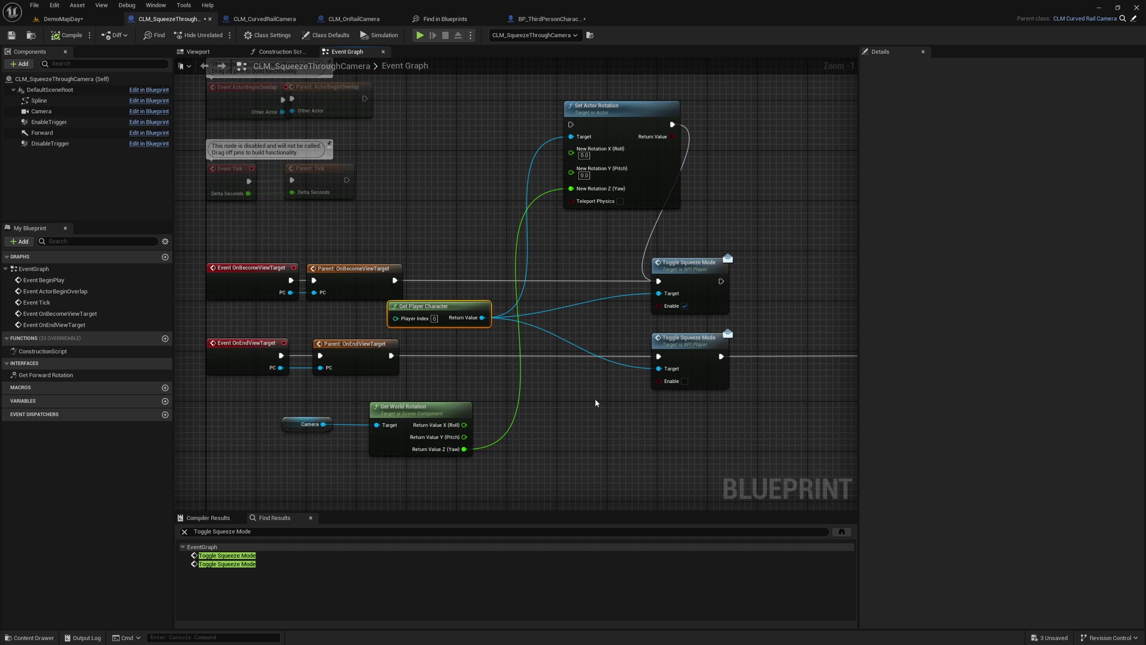
{"action": "left_click_drag", "start_coordinate": [458, 500], "coordinate": [323, 370]}
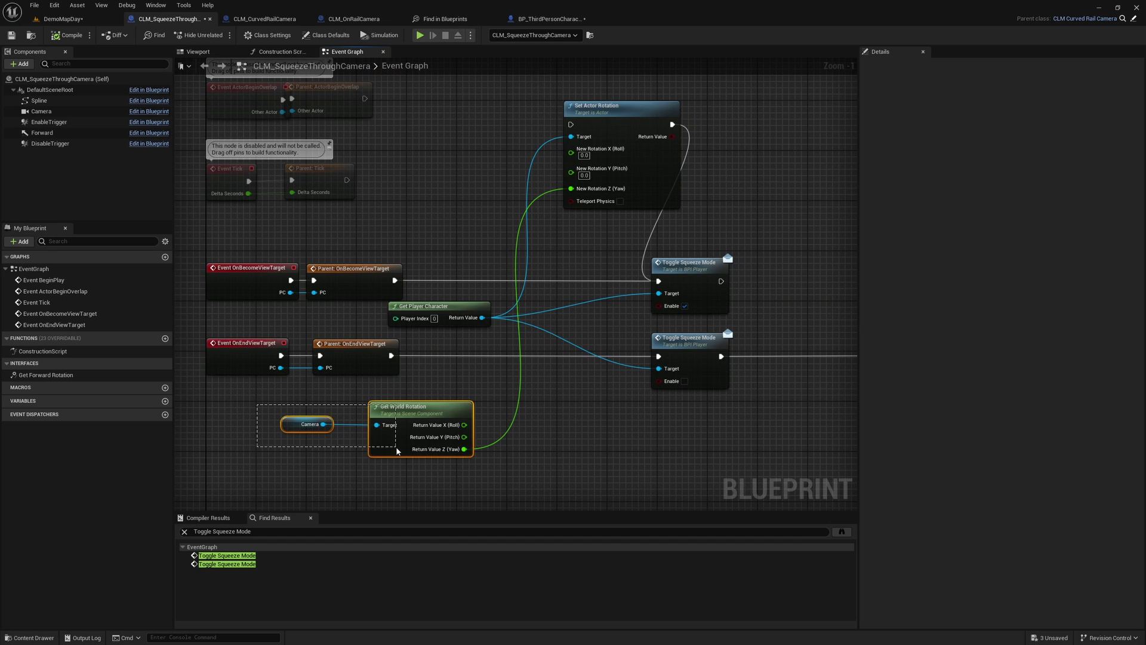
{"action": "right_click_drag", "start_coordinate": [335, 392], "coordinate": [420, 308]}
{"action": "scroll", "coordinate": [420, 308], "scroll_direction": "down", "scroll_amount": 2}
{"action": "left_click_drag", "start_coordinate": [722, 410], "coordinate": [345, 257]}
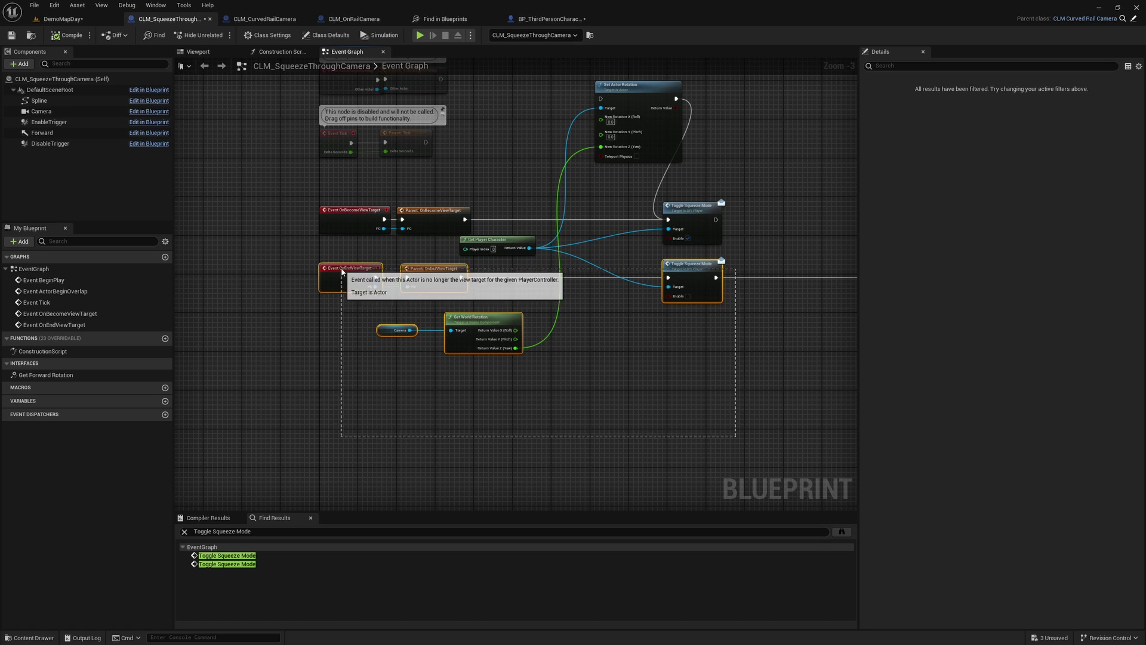
{"action": "left_click_drag", "start_coordinate": [423, 275], "coordinate": [424, 309]}
Add Get Controlled Pawn from OnBecomeViewTarget's PC and wire it into the Toggle Squeeze Mode targets.
{"action": "scroll", "coordinate": [427, 268], "scroll_direction": "up", "scroll_amount": 3}
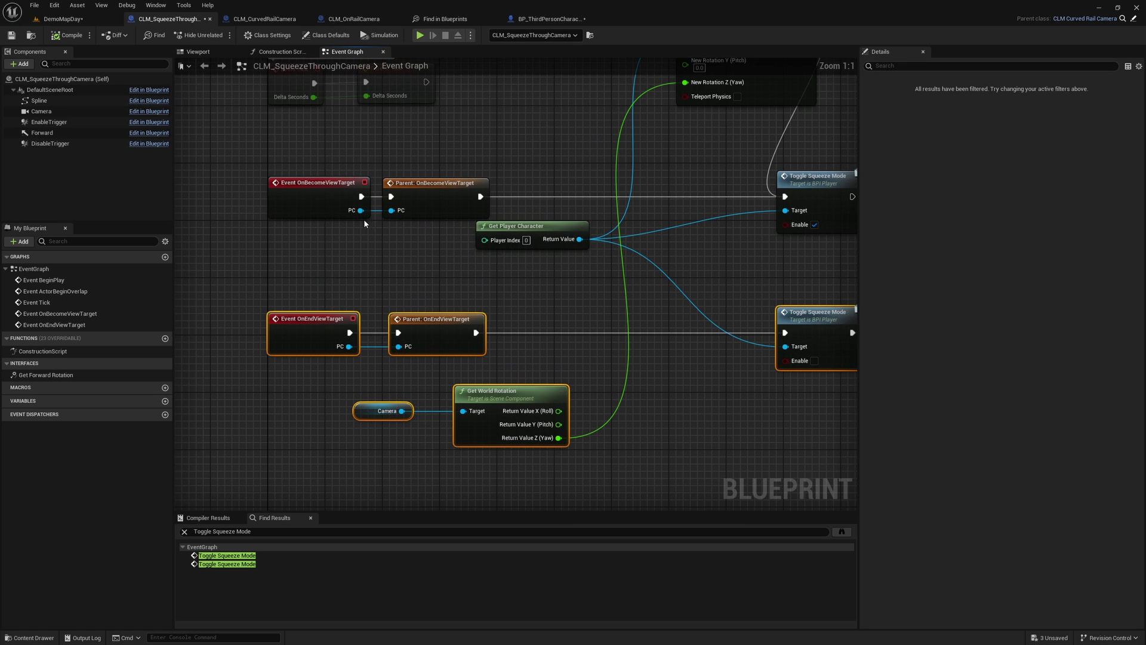
{"action": "left_click_drag", "start_coordinate": [361, 210], "coordinate": [404, 272]}
{"action": "type", "text": "get"}
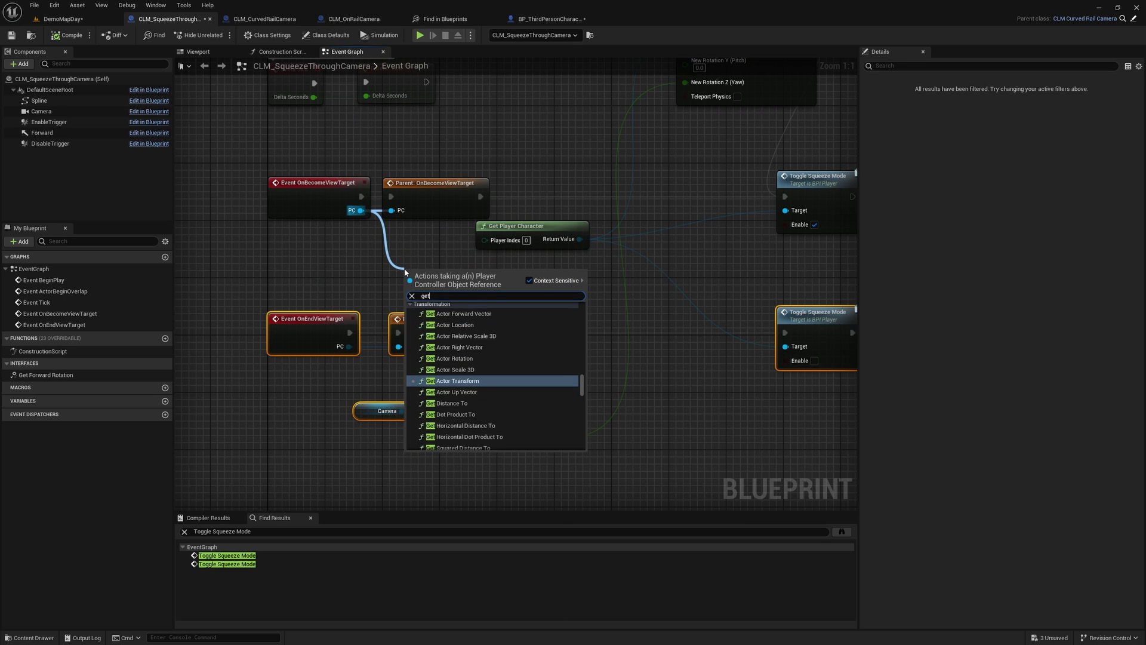
{"action": "type", "text": "contro"}
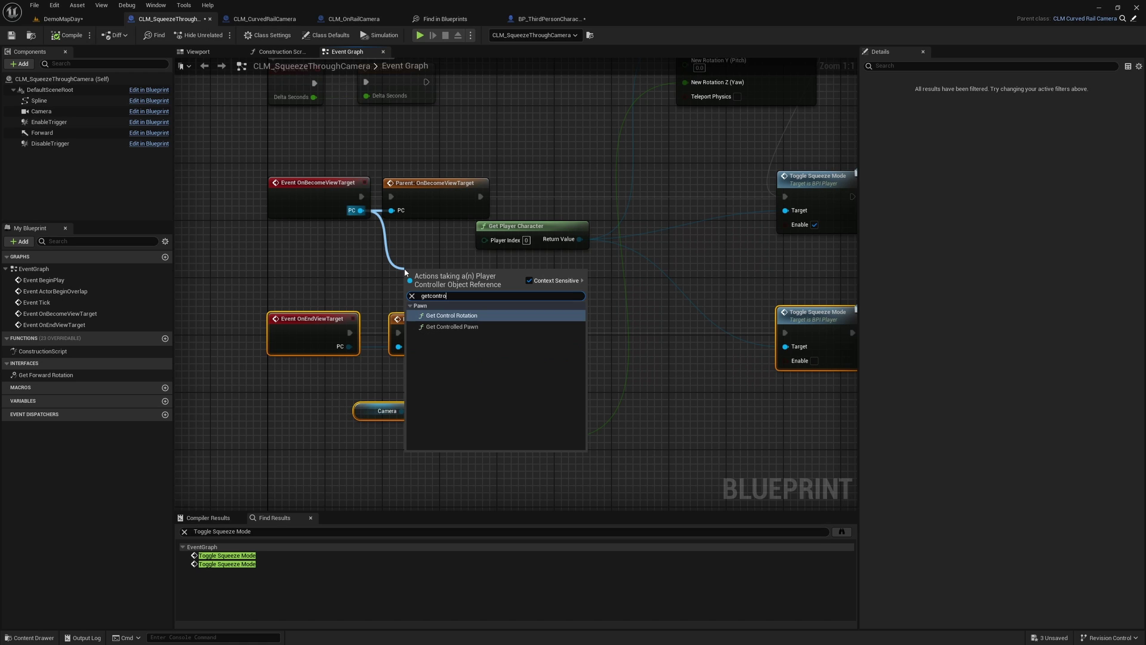
{"action": "key", "text": "Down"}
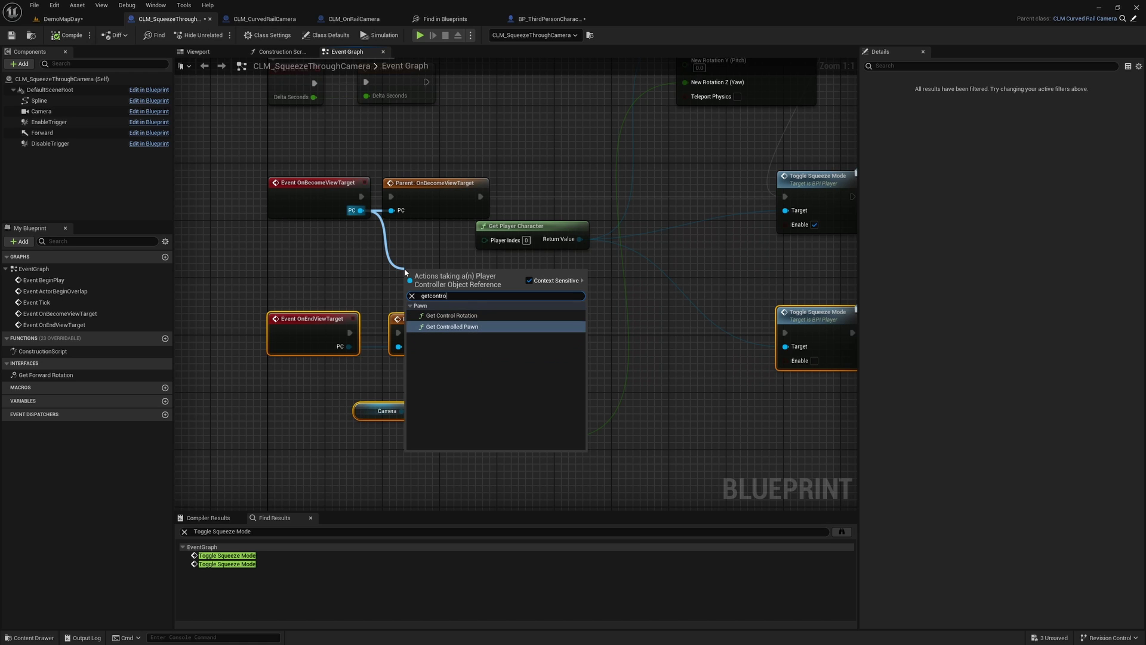
{"action": "key", "text": "Return"}
{"action": "right_click_drag", "start_coordinate": [528, 294], "coordinate": [405, 352]}
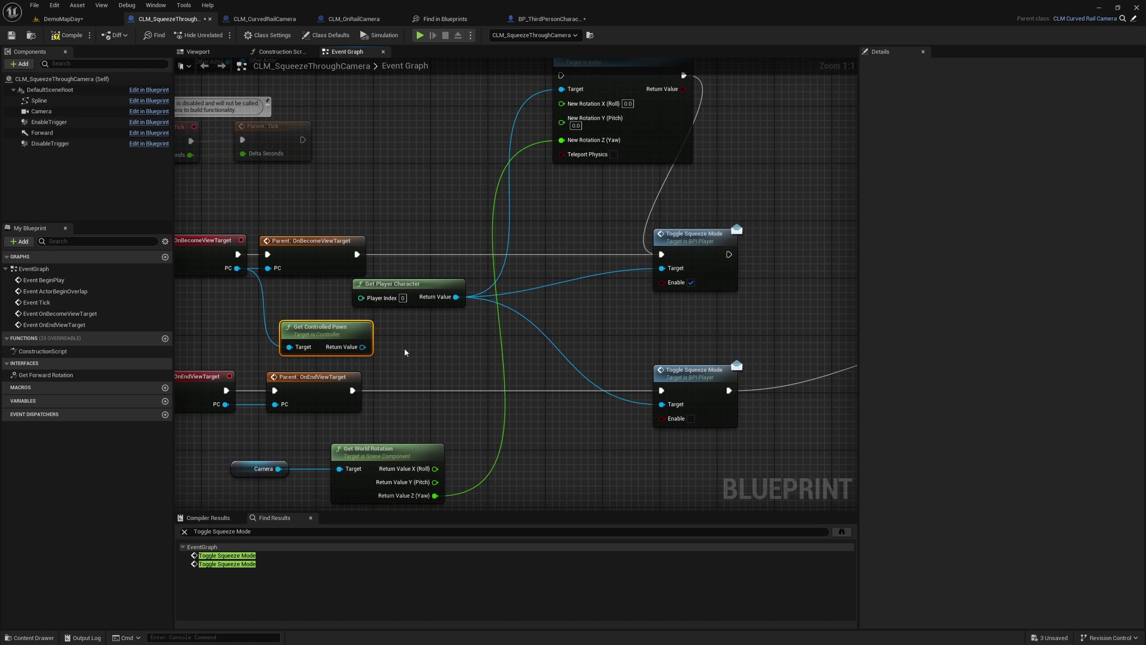
{"action": "left_click_drag", "start_coordinate": [325, 327], "coordinate": [390, 327]}
{"action": "right_click_drag", "start_coordinate": [499, 355], "coordinate": [450, 386]}
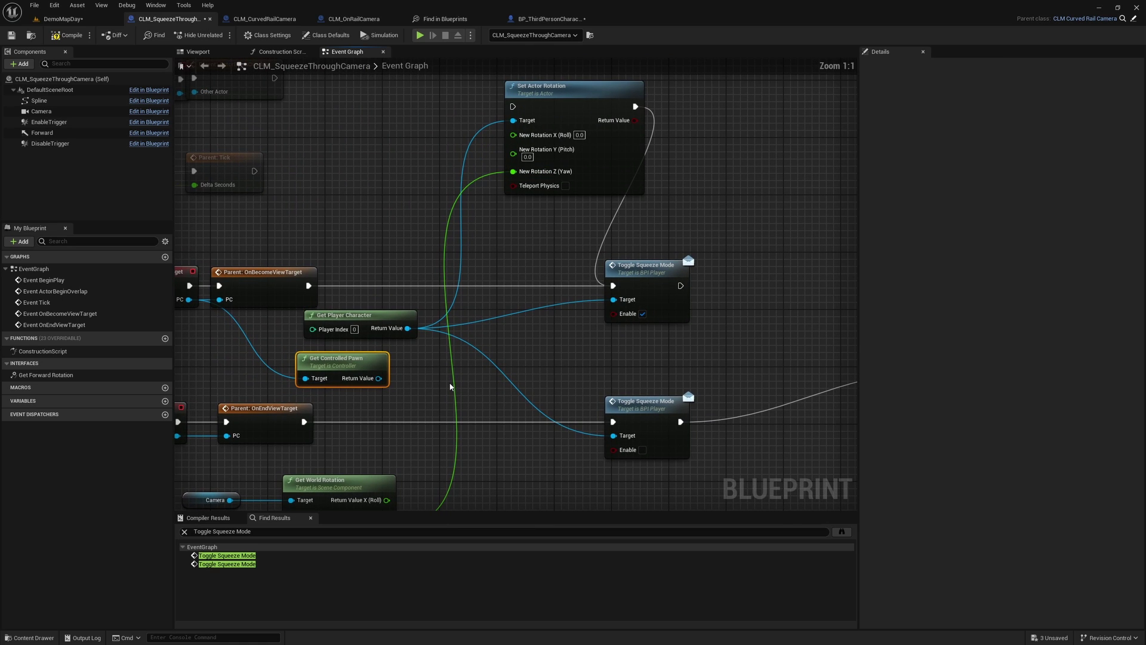
{"action": "mouse_move", "coordinate": [379, 378]}
{"action": "left_mouse_down"}
{"action": "mouse_move", "coordinate": [614, 353]}
{"action": "mouse_move", "coordinate": [613, 299]}
{"action": "left_mouse_up"}
Delete Get Player Character and add a Get Root Component node from the controlled pawn.
{"action": "left_click", "coordinate": [360, 315]}
{"action": "key", "text": "Delete"}
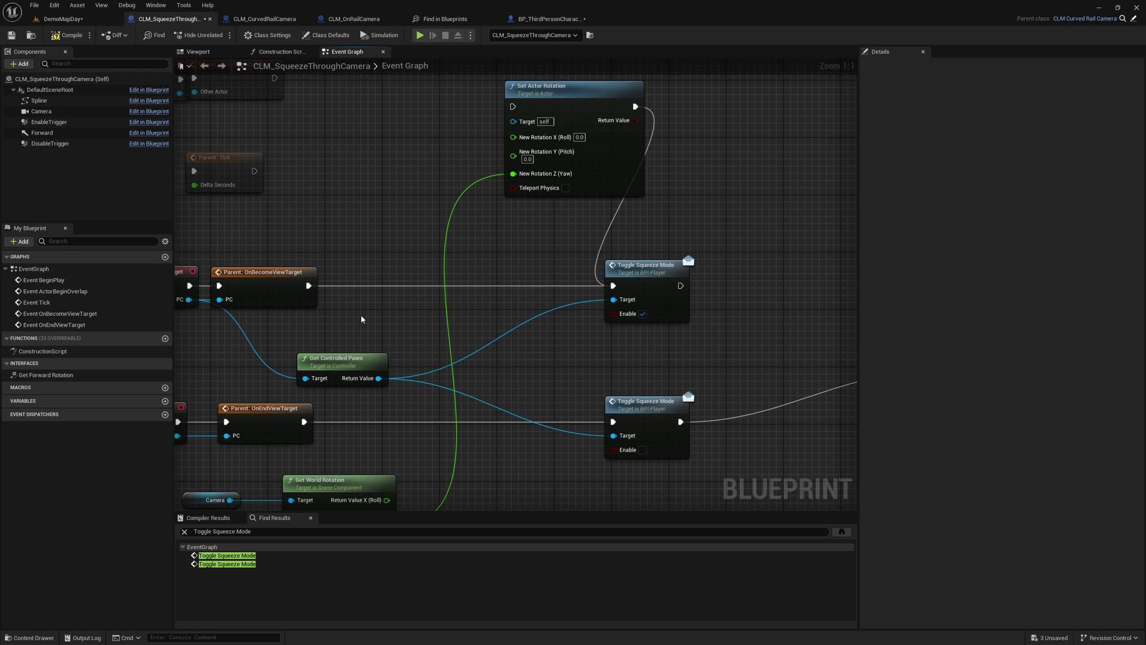
{"action": "scroll", "coordinate": [656, 297], "scroll_direction": "down", "scroll_amount": 2}
{"action": "right_click_drag", "start_coordinate": [656, 297], "coordinate": [504, 281]}
{"action": "left_click_drag", "start_coordinate": [493, 270], "coordinate": [561, 273]}
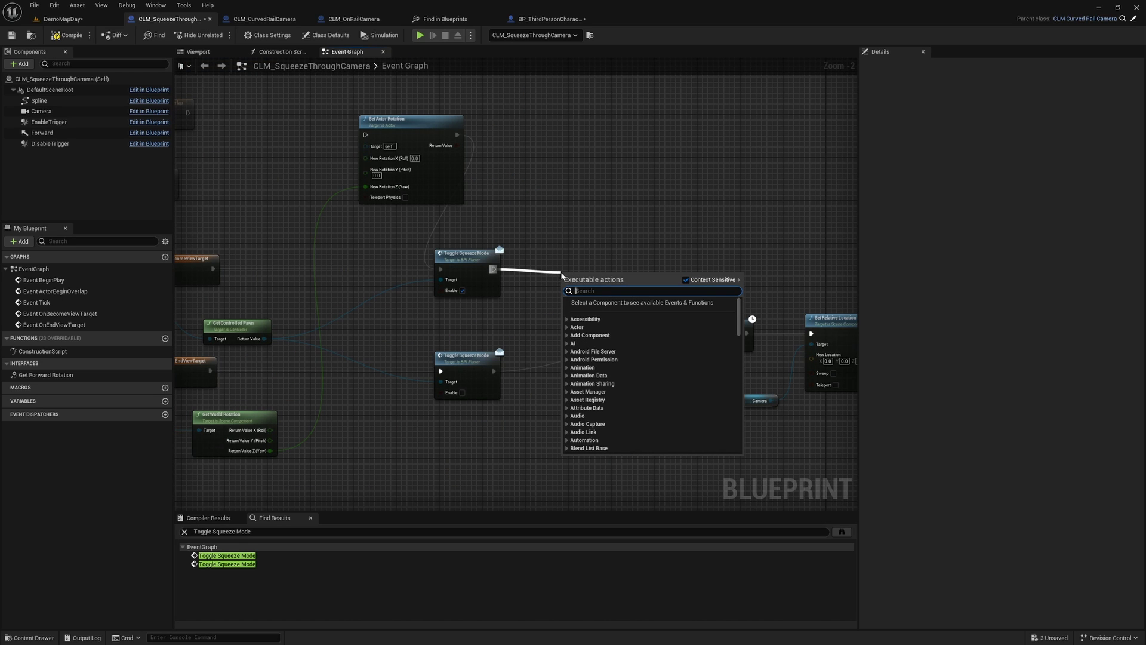
{"action": "left_click", "coordinate": [531, 216]}
{"action": "right_click_drag", "start_coordinate": [531, 216], "coordinate": [545, 194]}
{"action": "left_click_drag", "start_coordinate": [278, 317], "coordinate": [528, 311]}
{"action": "type", "text": "get"}
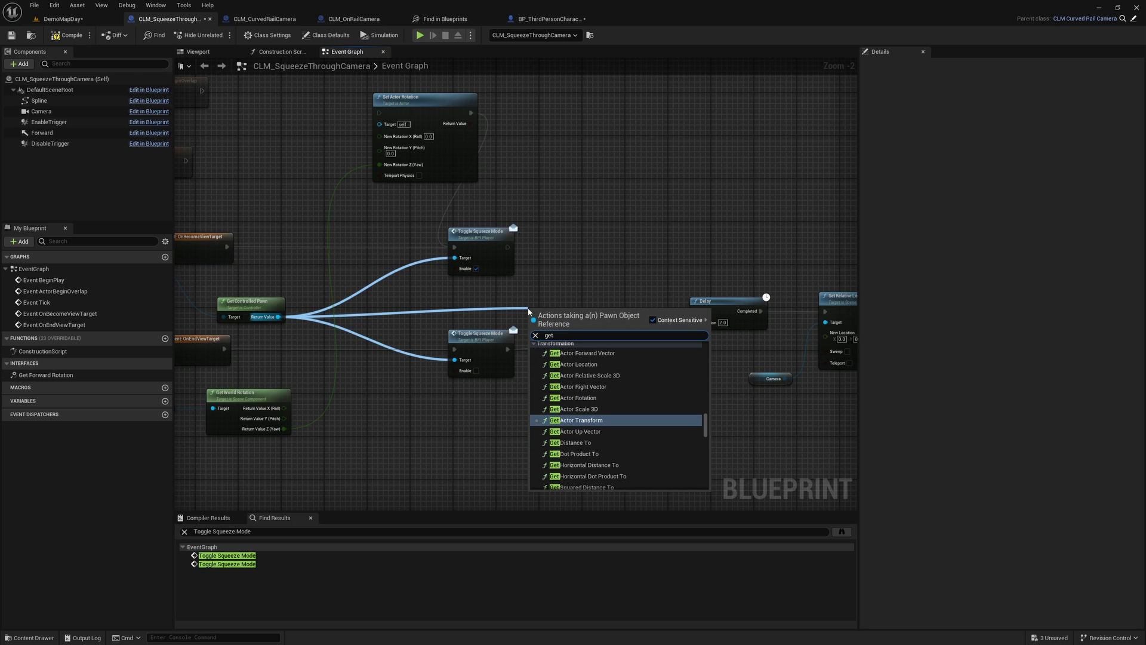
{"action": "type", "text": " root"}
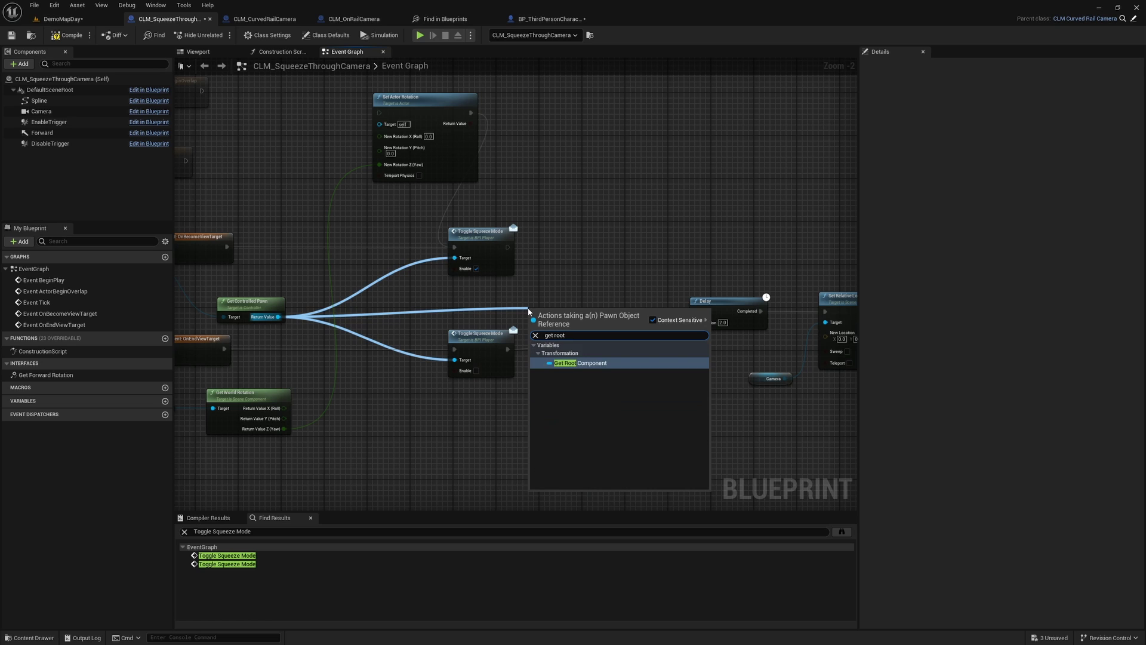
{"action": "key", "text": "Return"}
{"action": "mouse_move", "coordinate": [561, 310]}
{"action": "left_mouse_down"}
{"action": "mouse_move", "coordinate": [494, 298]}
{"action": "mouse_move", "coordinate": [565, 273]}
{"action": "left_mouse_up"}
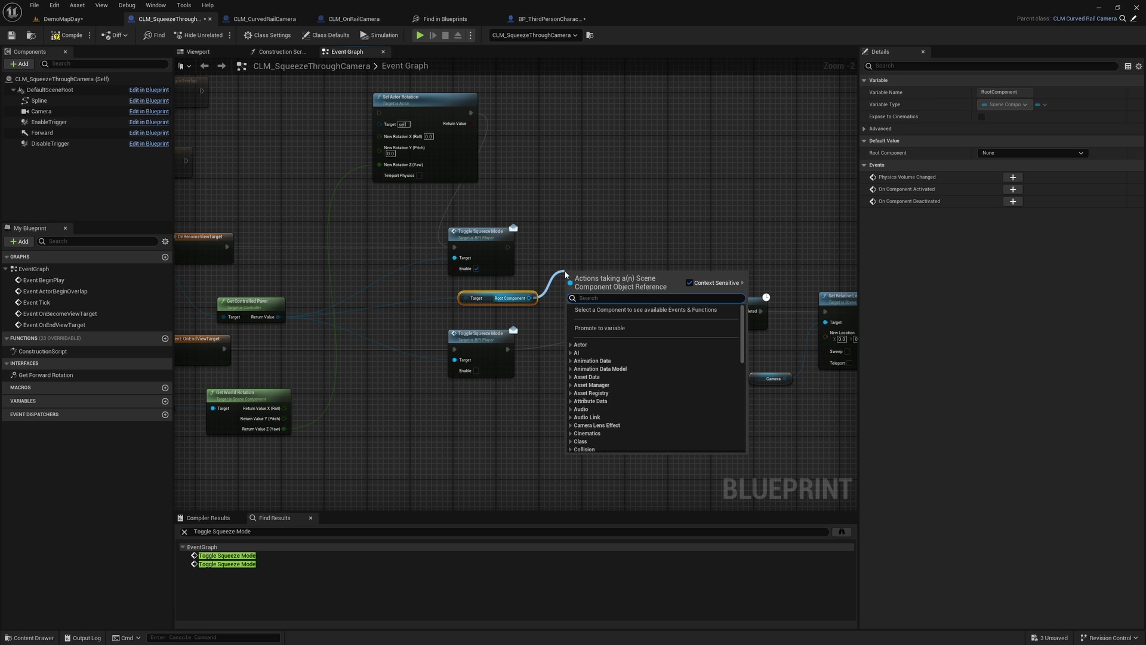
Add a Move Component To node run after the enabling Toggle Squeeze Mode.
{"action": "type", "text": "moveco"}
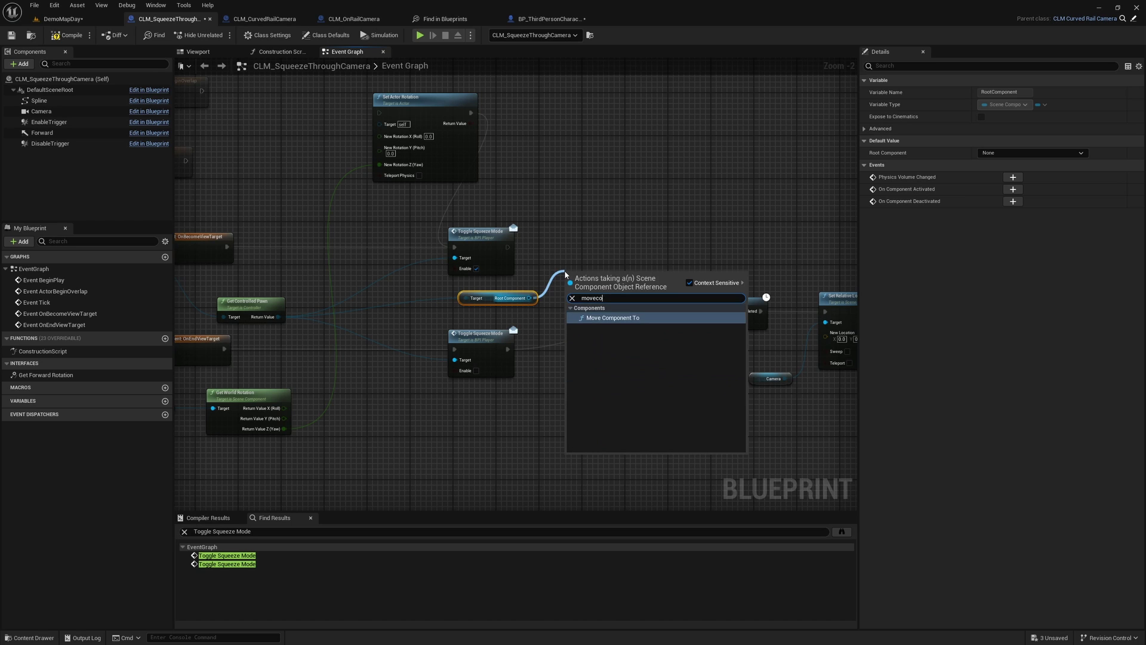
{"action": "key", "text": "Return"}
{"action": "mouse_move", "coordinate": [507, 246]}
{"action": "left_mouse_down"}
{"action": "mouse_move", "coordinate": [567, 284]}
{"action": "mouse_move", "coordinate": [632, 252]}
{"action": "left_mouse_up"}
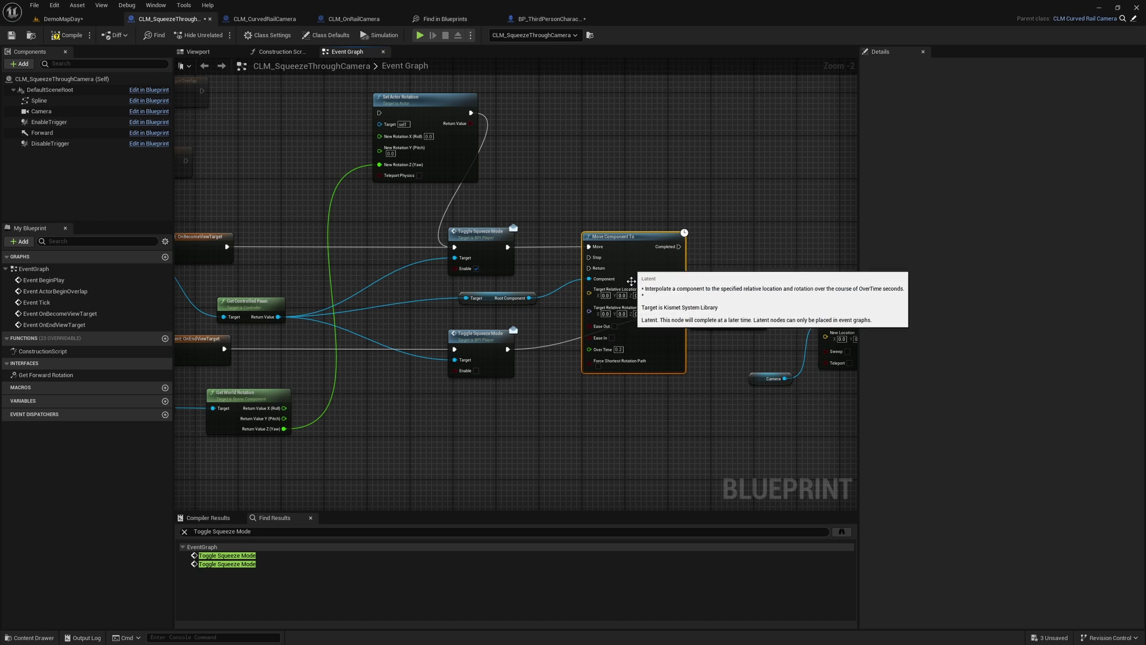
Select the Set Relative Location node and reframe the graph around Move Component To.
{"action": "scroll", "coordinate": [597, 305], "scroll_direction": "down", "scroll_amount": 3}
{"action": "right_click_drag", "start_coordinate": [597, 305], "coordinate": [444, 228]}
{"action": "left_click_drag", "start_coordinate": [728, 403], "coordinate": [570, 287]}
{"action": "left_click_drag", "start_coordinate": [495, 401], "coordinate": [406, 298]}
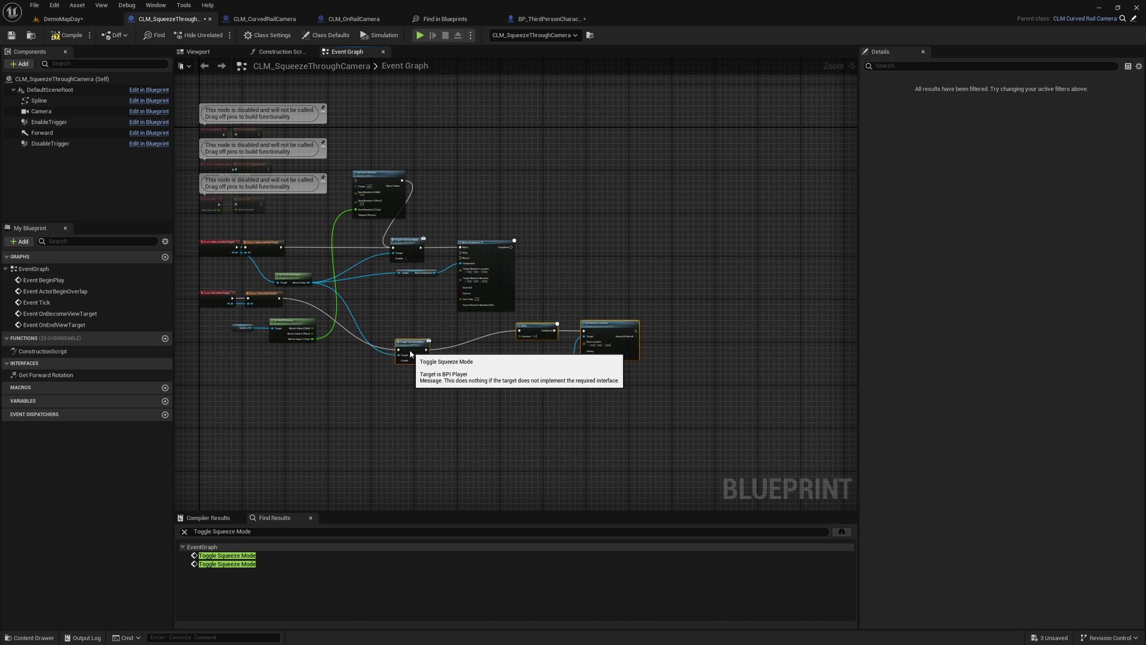
{"action": "scroll", "coordinate": [418, 310], "scroll_direction": "up", "scroll_amount": 5}
{"action": "right_click_drag", "start_coordinate": [379, 312], "coordinate": [519, 319]}
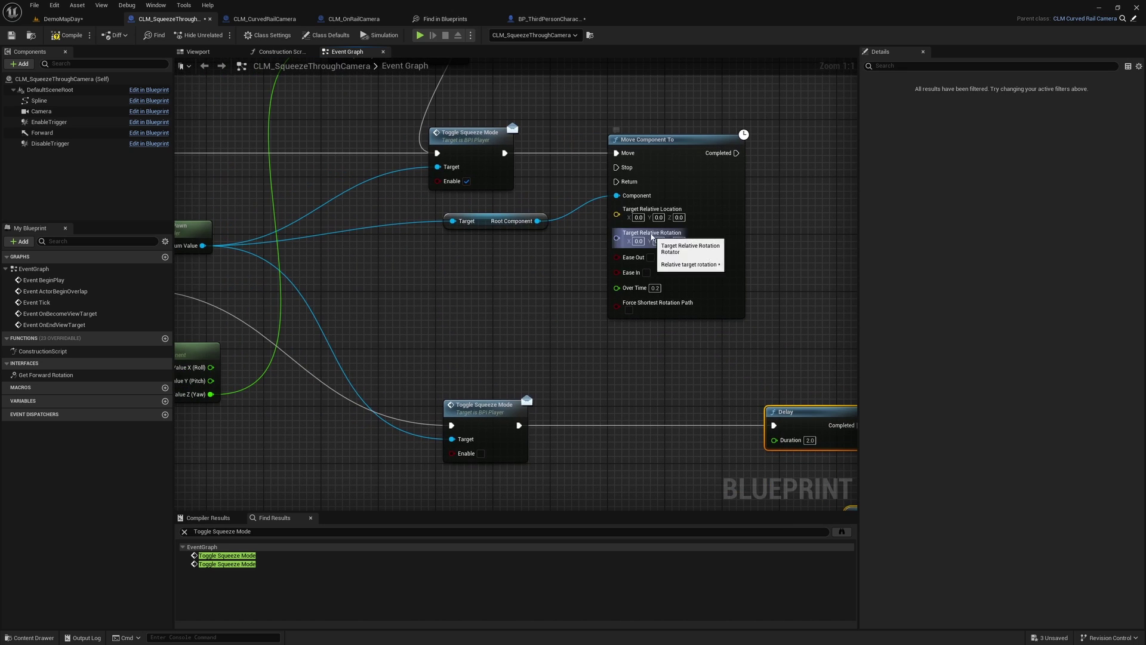
{"action": "scroll", "coordinate": [621, 245], "scroll_direction": "down", "scroll_amount": 2}
{"action": "right_click_drag", "start_coordinate": [572, 256], "coordinate": [679, 300]}
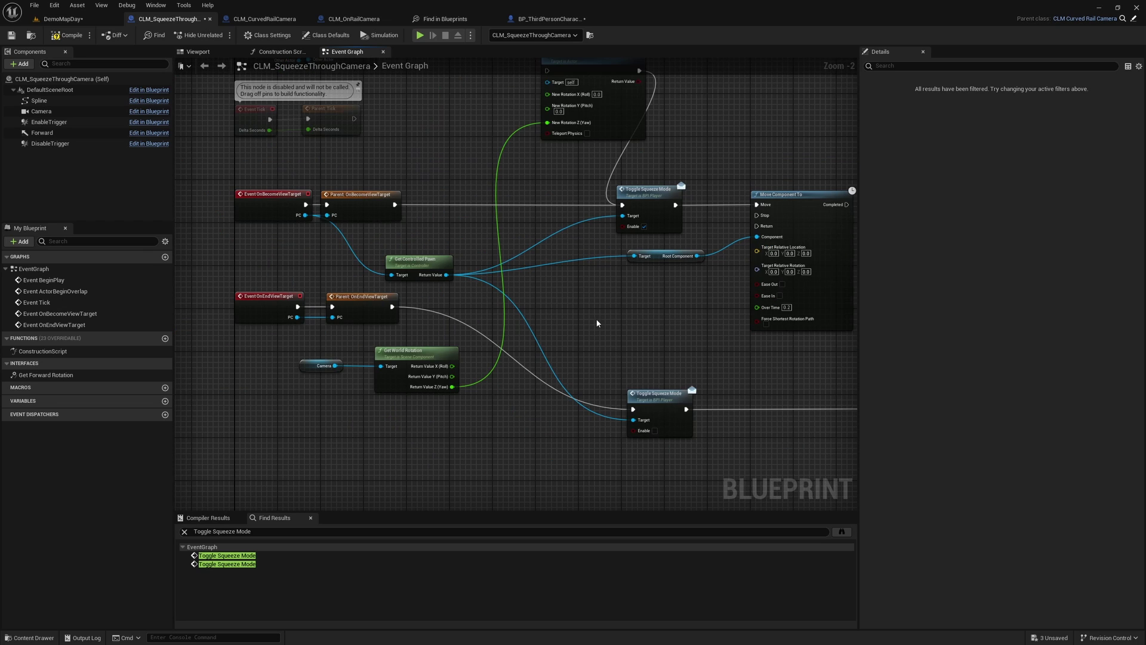
Frame the squeeze camera in DemoMapDay, select its EnableTrigger, and orbit to inspect it at the ledge.
{"action": "left_click", "coordinate": [60, 18]}
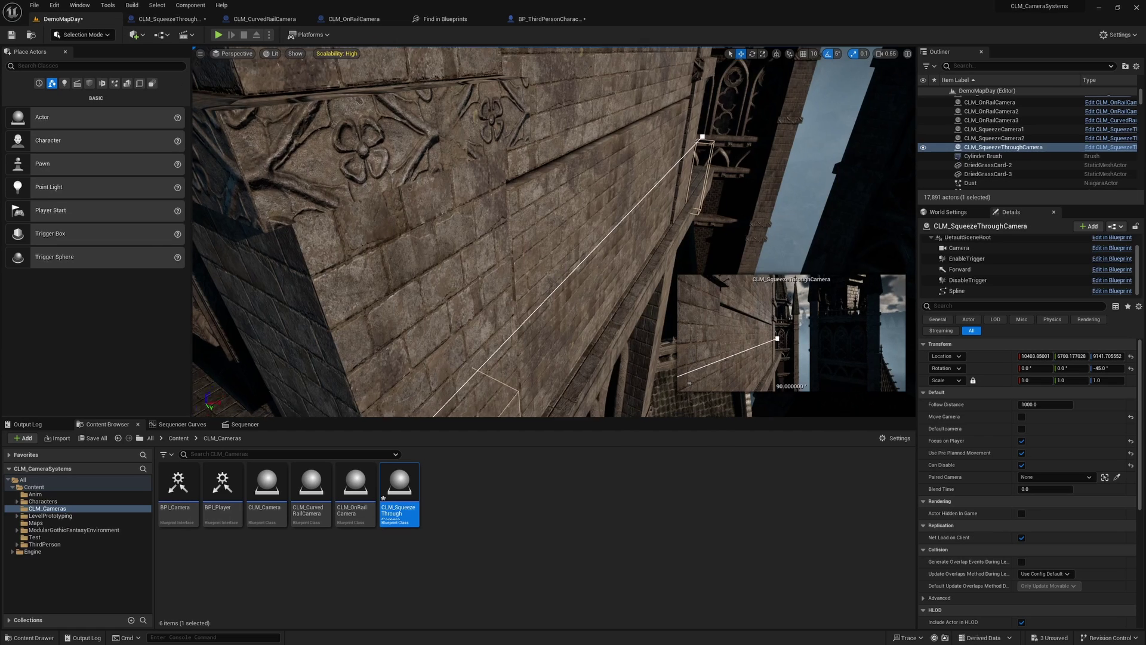
{"action": "key", "text": "f"}
{"action": "left_click", "coordinate": [465, 278]}
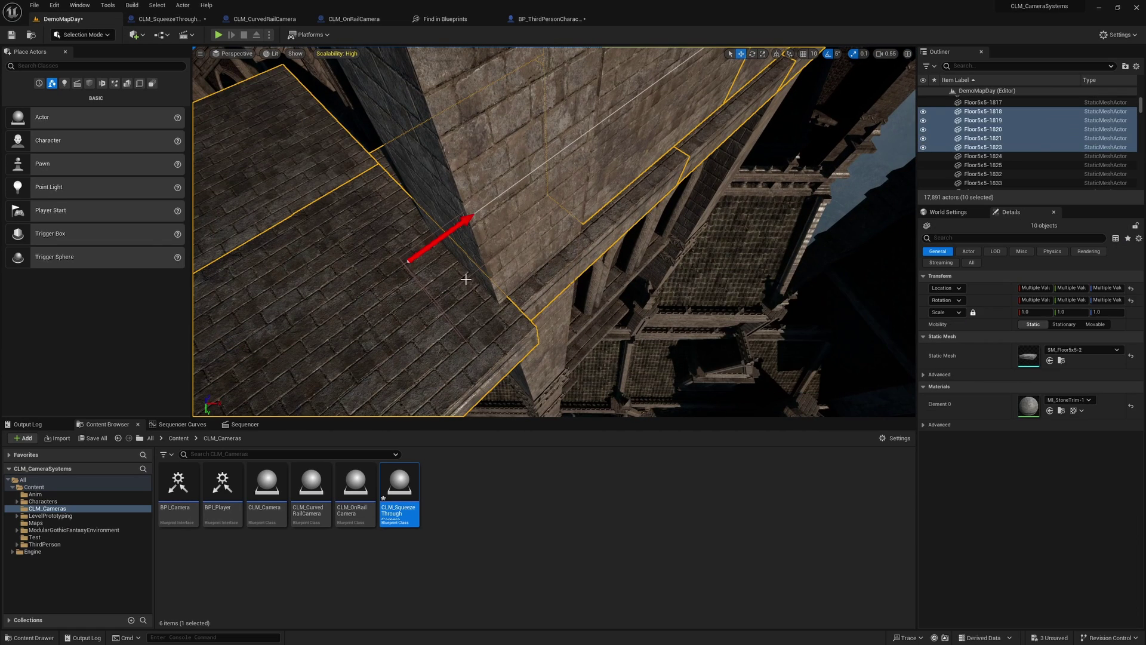
{"action": "left_click", "coordinate": [462, 229]}
{"action": "left_click", "coordinate": [967, 258]}
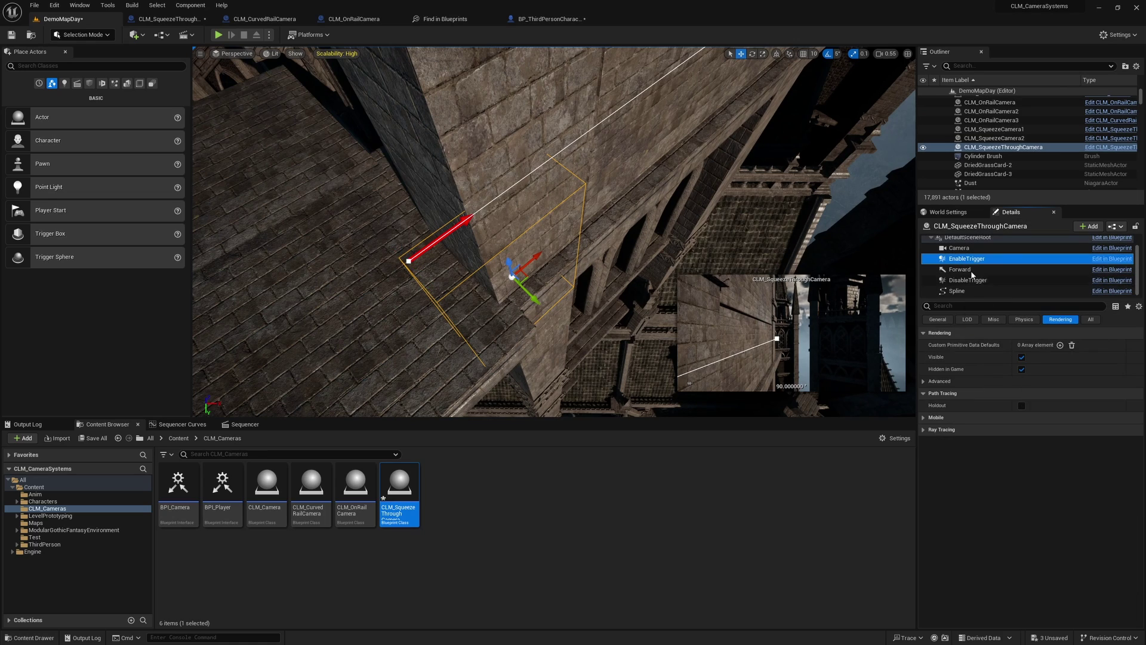
{"action": "left_click_drag", "start_coordinate": [537, 269], "coordinate": [538, 197], "text": "alt"}
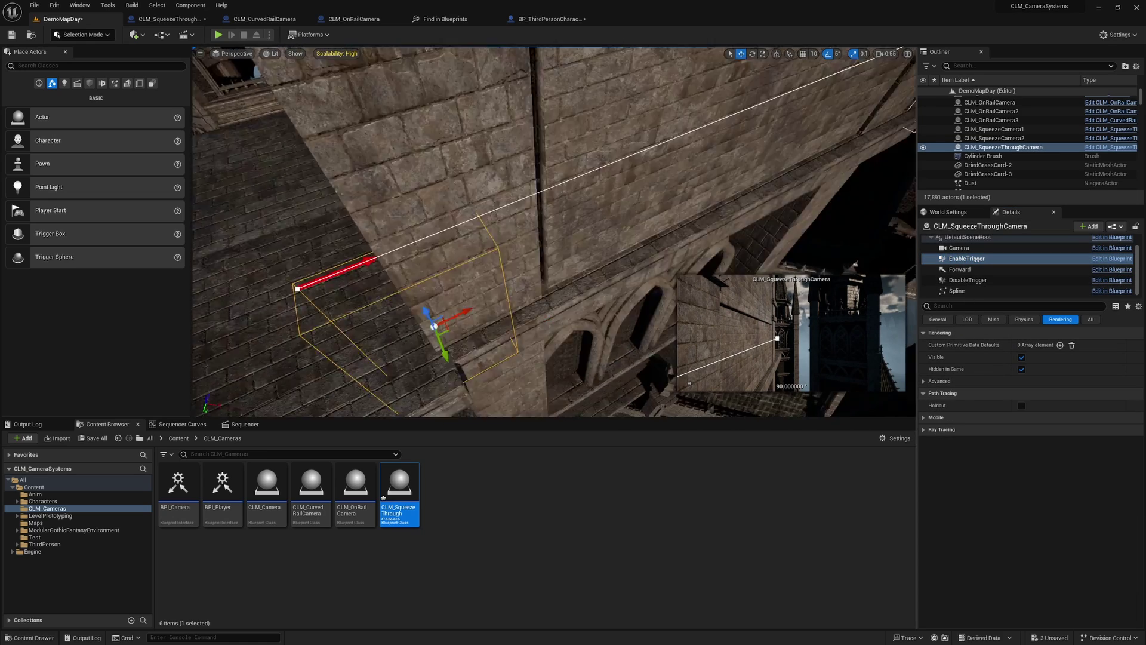
{"action": "left_click_drag", "start_coordinate": [554, 278], "coordinate": [548, 276], "text": "alt"}
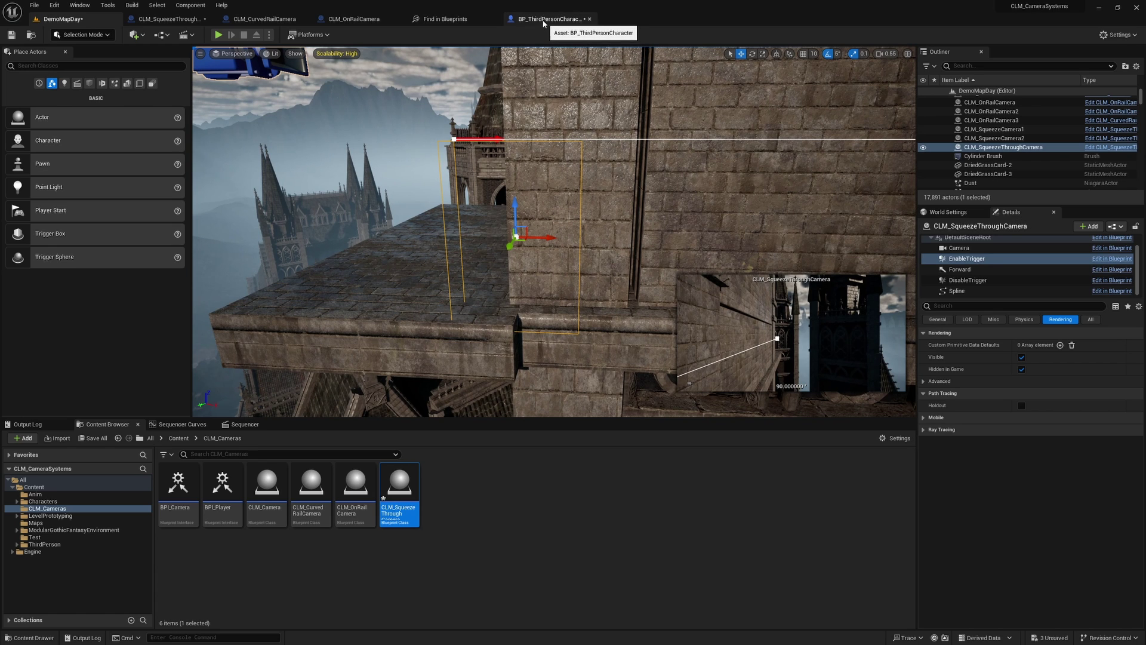
{"action": "left_click", "coordinate": [167, 18]}
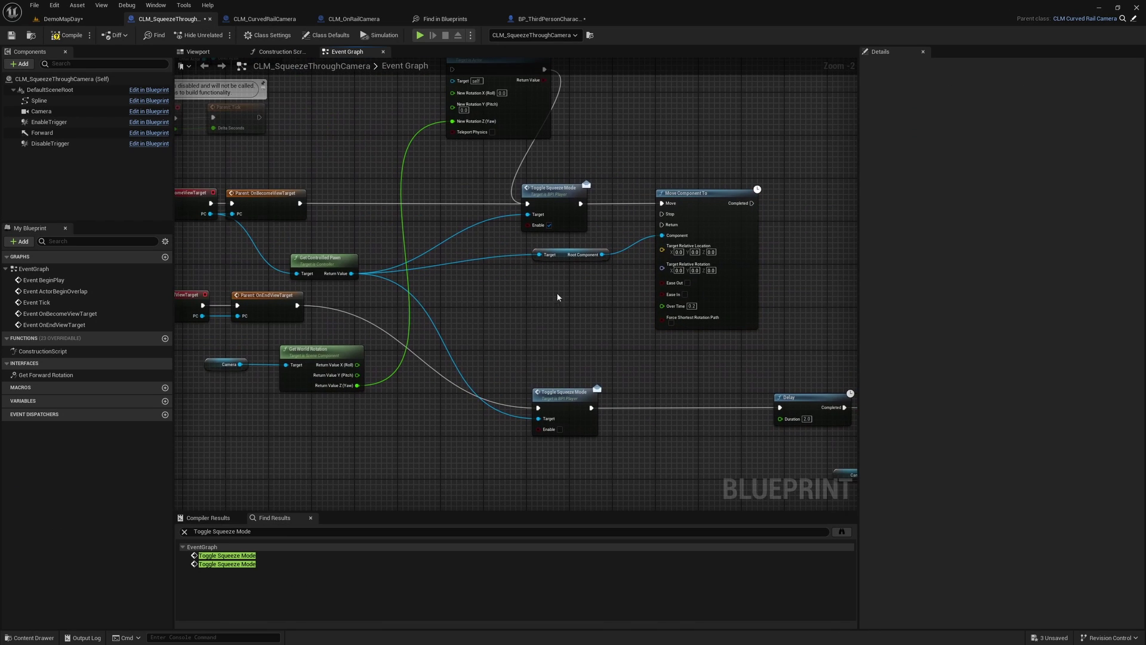
Add a Get World Location node fed by the Root Component getter.
{"action": "left_click_drag", "start_coordinate": [558, 257], "coordinate": [481, 280]}
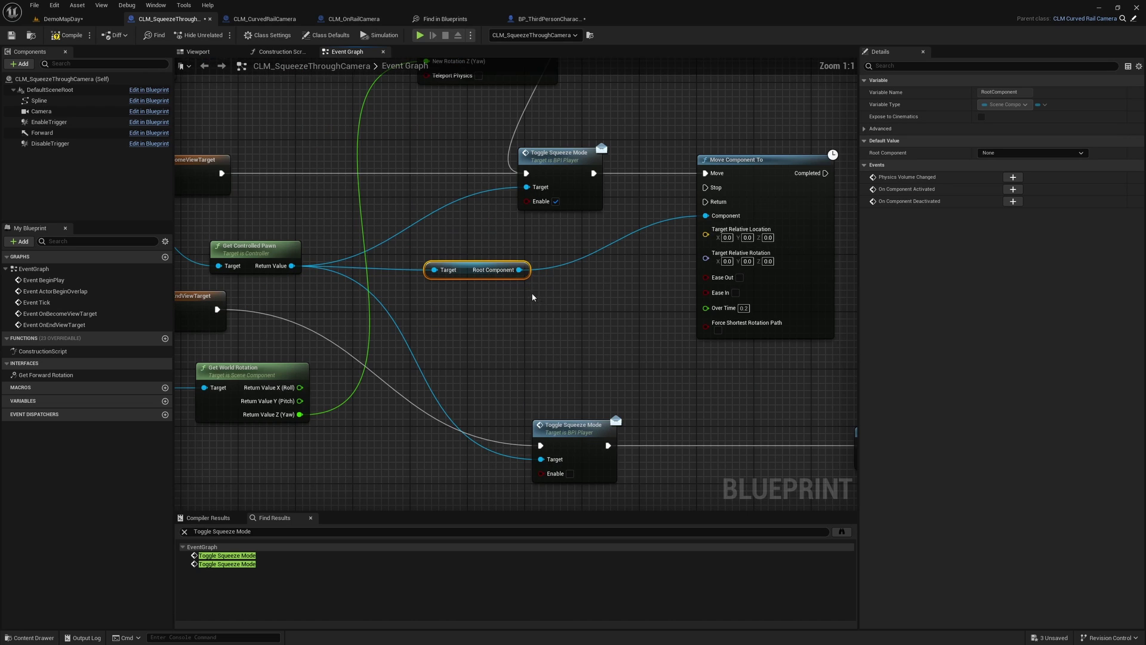
{"action": "left_click_drag", "start_coordinate": [518, 270], "coordinate": [536, 307]}
{"action": "type", "text": "get"}
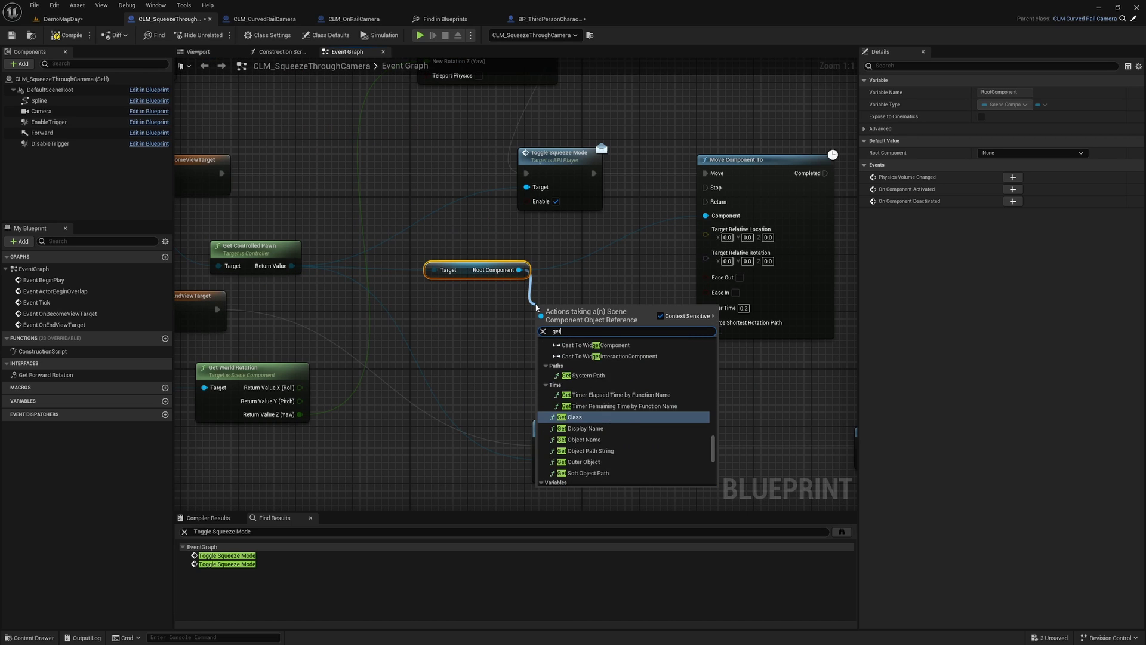
{"action": "type", "text": " world"}
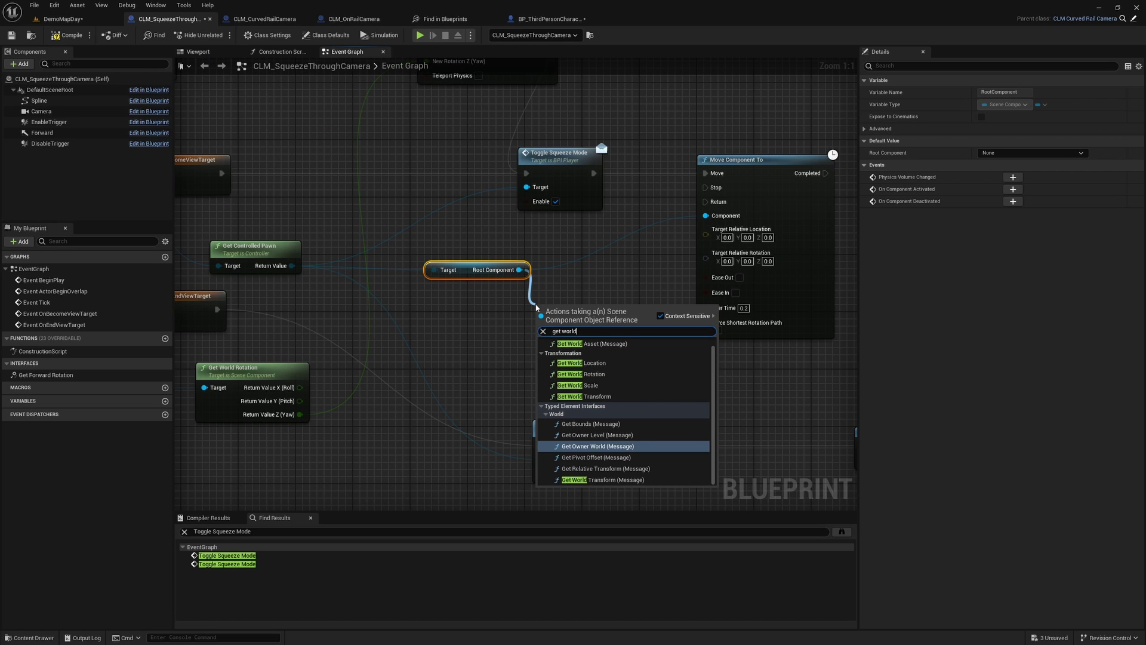
{"action": "key", "text": "Down"}
{"action": "key", "text": "Down"}
{"action": "key", "text": "Up"}
{"action": "key", "text": "Up"}
{"action": "key", "text": "Up"}
{"action": "key", "text": "Up"}
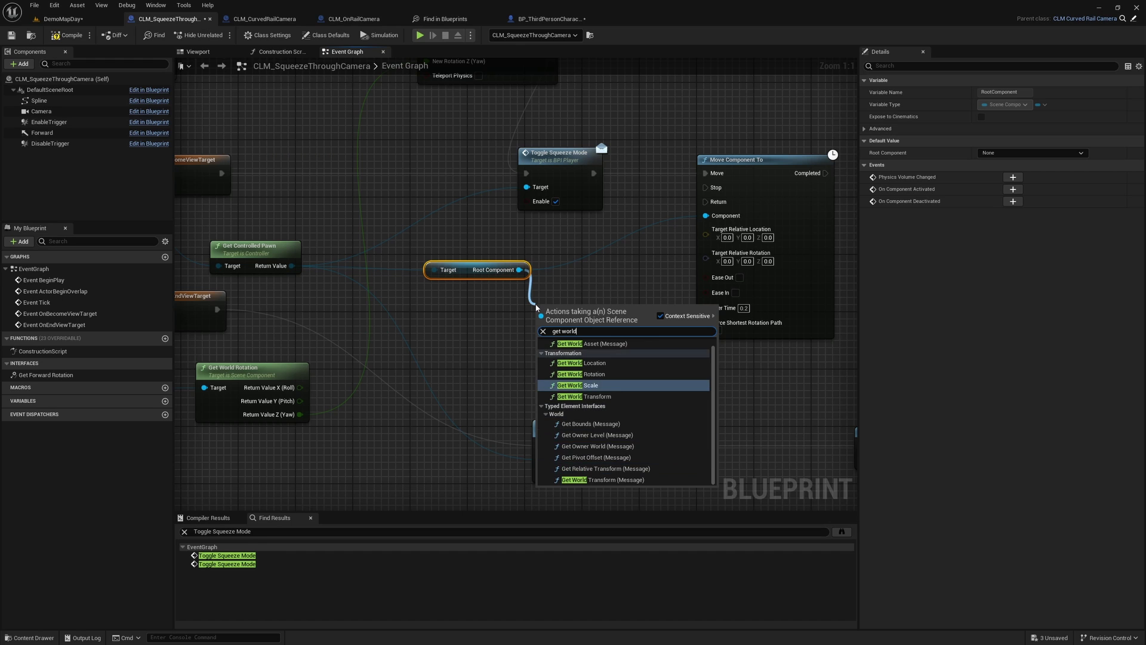
{"action": "key", "text": "Return"}
{"action": "right_click_drag", "start_coordinate": [604, 201], "coordinate": [616, 291]}
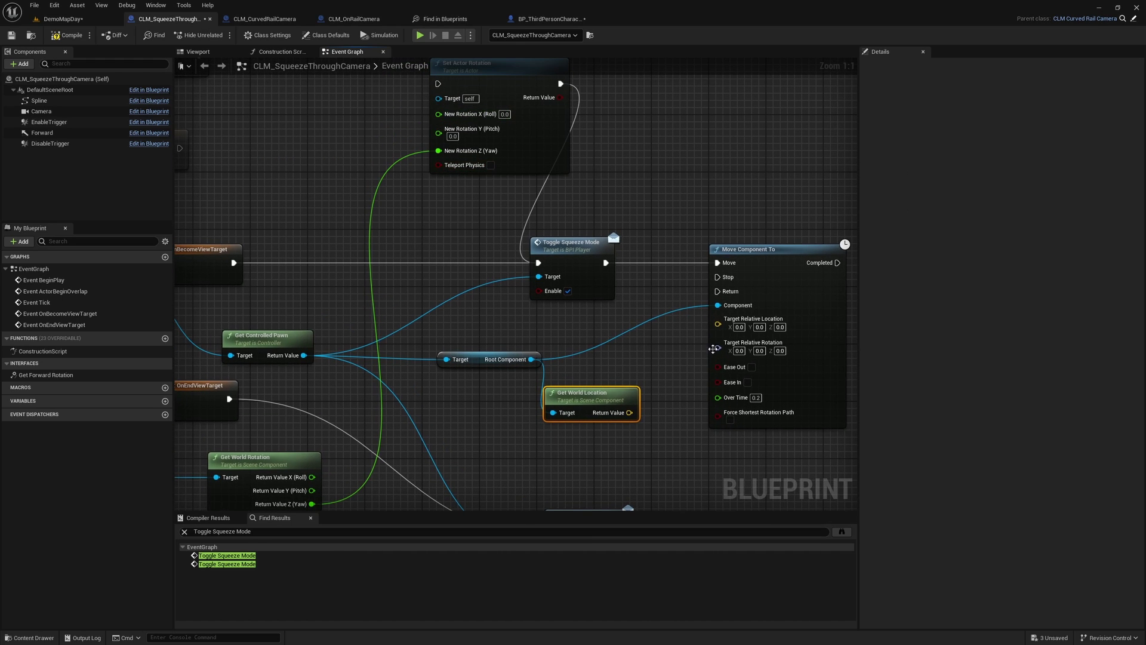
Split Target Relative Rotation and wire the camera's world rotation Z into Yaw.
{"action": "right_click", "coordinate": [713, 348]}
{"action": "left_click", "coordinate": [749, 366]}
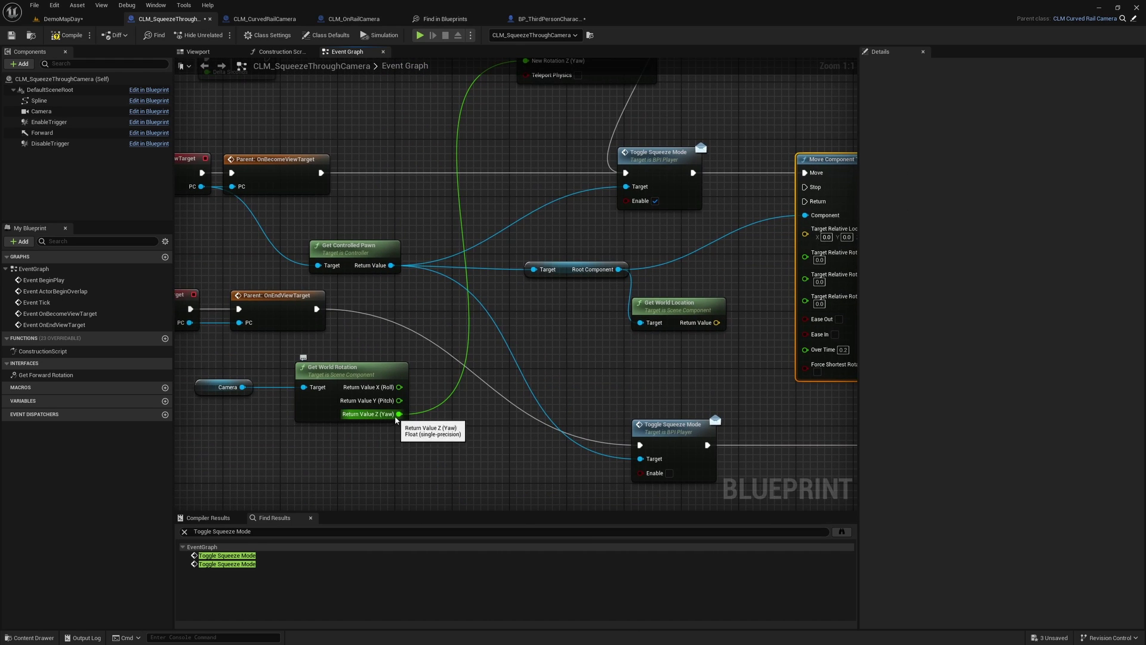
{"action": "left_click_drag", "start_coordinate": [396, 419], "coordinate": [804, 296]}
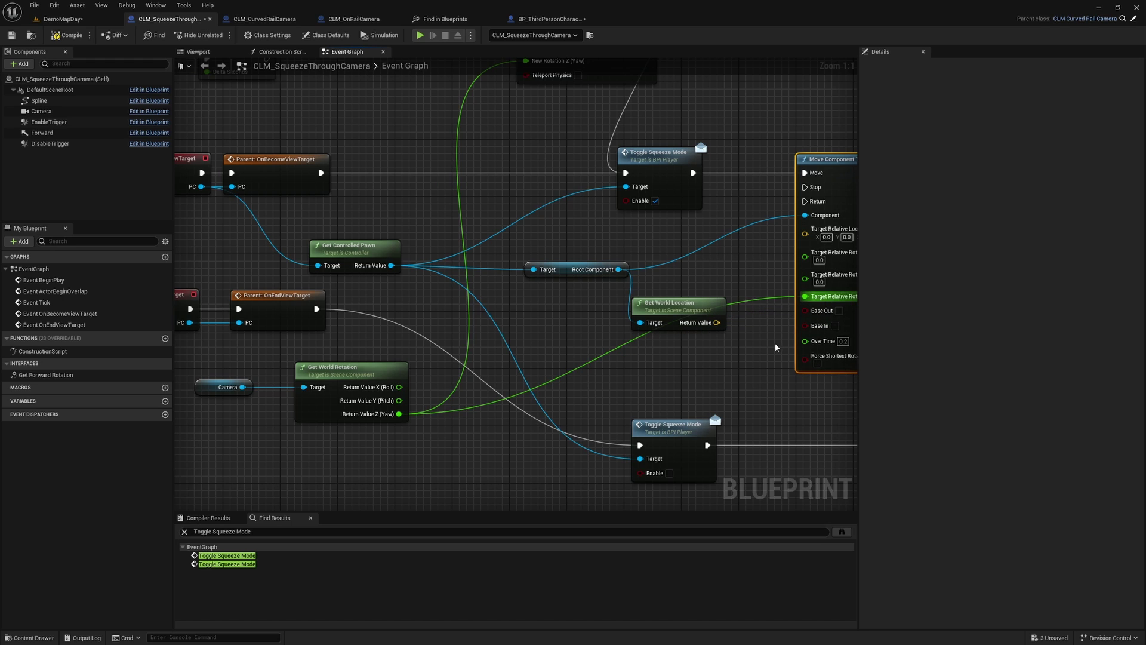
Split the root's world location and wire its Z into the target Pitch.
{"action": "right_click_drag", "start_coordinate": [776, 348], "coordinate": [512, 384]}
{"action": "right_click", "coordinate": [453, 360]}
{"action": "left_click", "coordinate": [478, 385]}
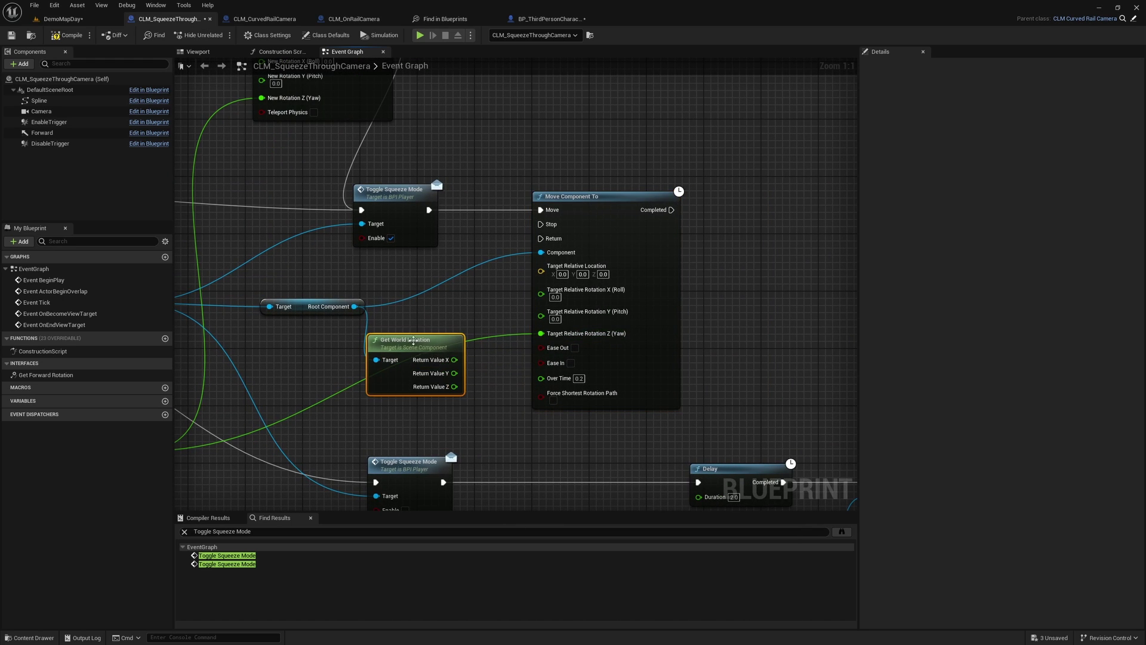
{"action": "mouse_move", "coordinate": [413, 339]}
{"action": "left_mouse_down"}
{"action": "mouse_move", "coordinate": [427, 318]}
{"action": "mouse_move", "coordinate": [390, 283]}
{"action": "left_mouse_up"}
{"action": "left_click", "coordinate": [310, 307], "text": "ctrl"}
{"action": "scroll", "coordinate": [507, 363], "scroll_direction": "down", "scroll_amount": 2}
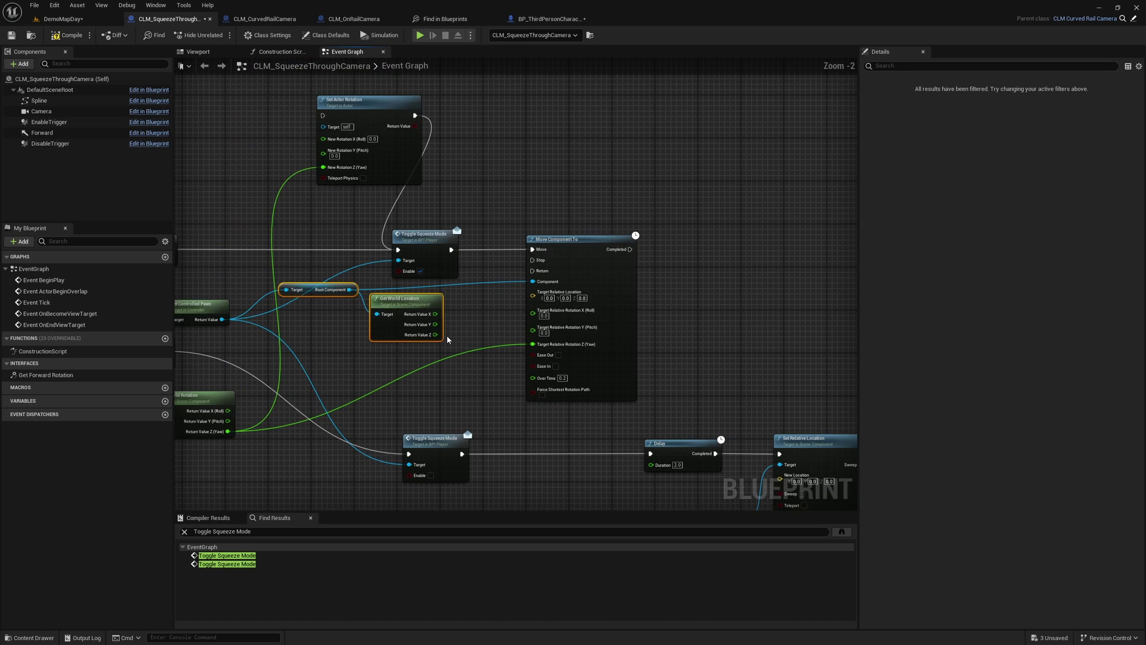
{"action": "scroll", "coordinate": [448, 338], "scroll_direction": "up", "scroll_amount": 2}
{"action": "left_click_drag", "start_coordinate": [430, 333], "coordinate": [559, 321]}
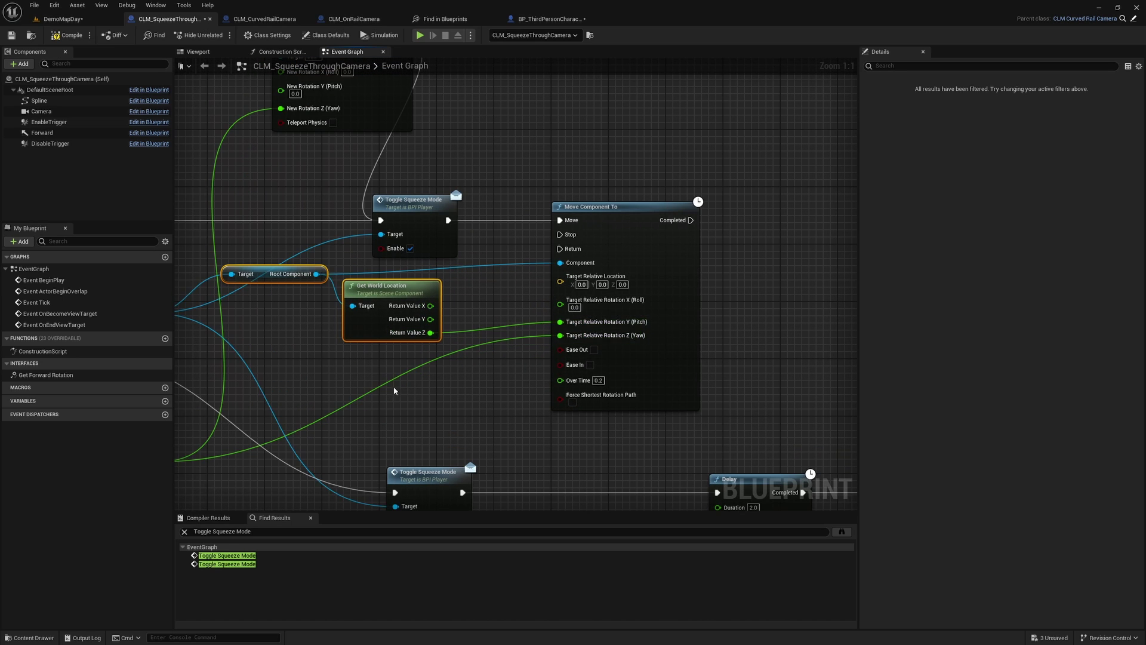
{"action": "right_click_drag", "start_coordinate": [394, 391], "coordinate": [561, 382]}
{"action": "scroll", "coordinate": [561, 376], "scroll_direction": "down", "scroll_amount": 2}
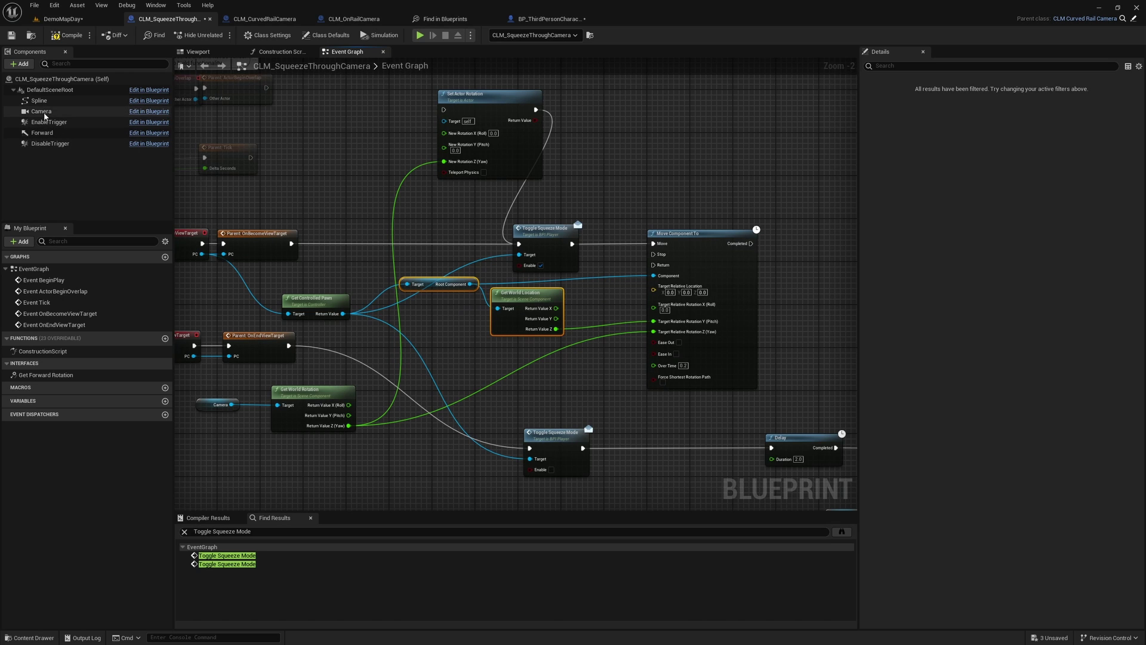
Add an EnableTrigger reference with a Get World Location split into X, Y, Z.
{"action": "mouse_move", "coordinate": [45, 122]}
{"action": "left_mouse_down"}
{"action": "mouse_move", "coordinate": [540, 327]}
{"action": "mouse_move", "coordinate": [456, 359]}
{"action": "mouse_move", "coordinate": [498, 369]}
{"action": "left_mouse_up"}
{"action": "type", "text": "get w"}
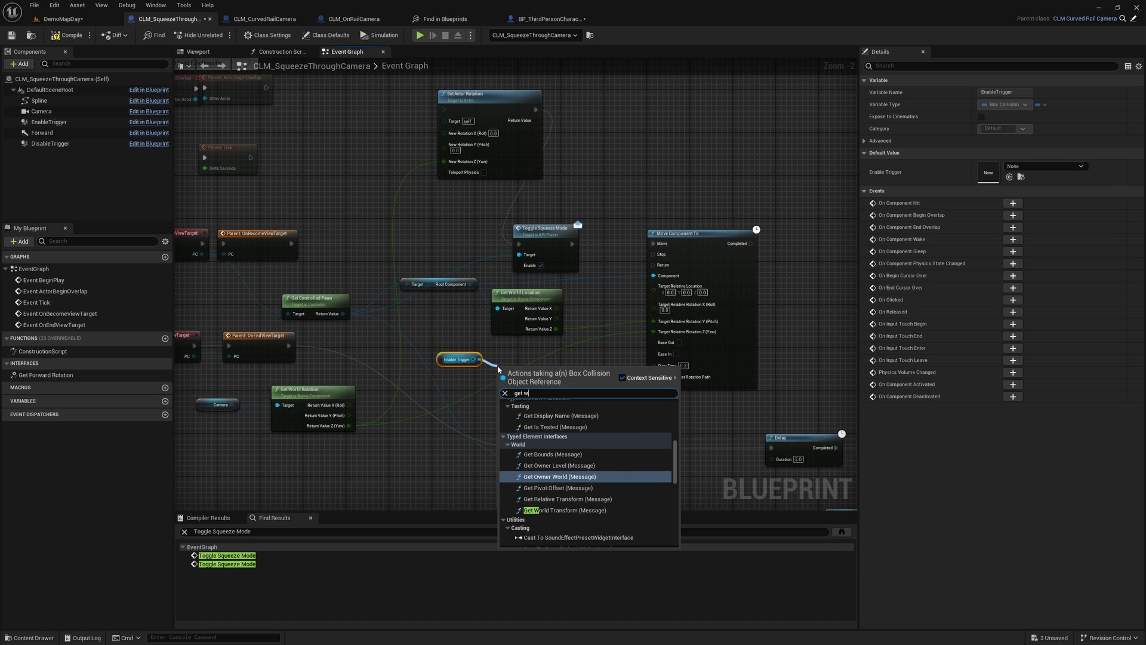
{"action": "type", "text": "orld lo"}
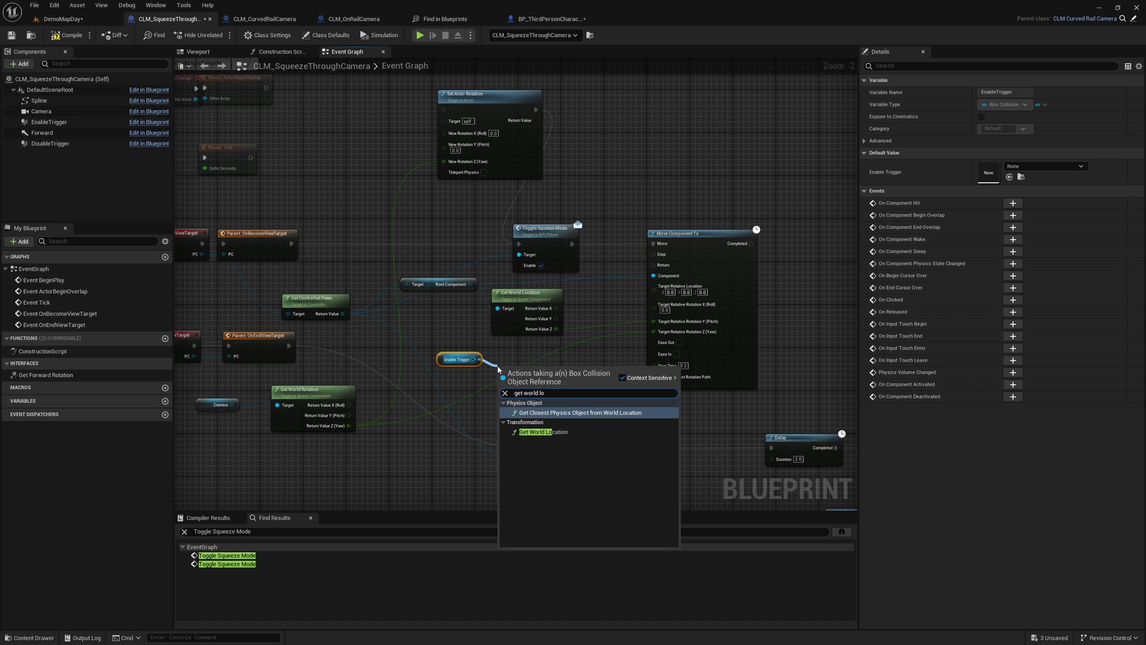
{"action": "left_click", "coordinate": [543, 432]}
{"action": "scroll", "coordinate": [566, 379], "scroll_direction": "up", "scroll_amount": 2}
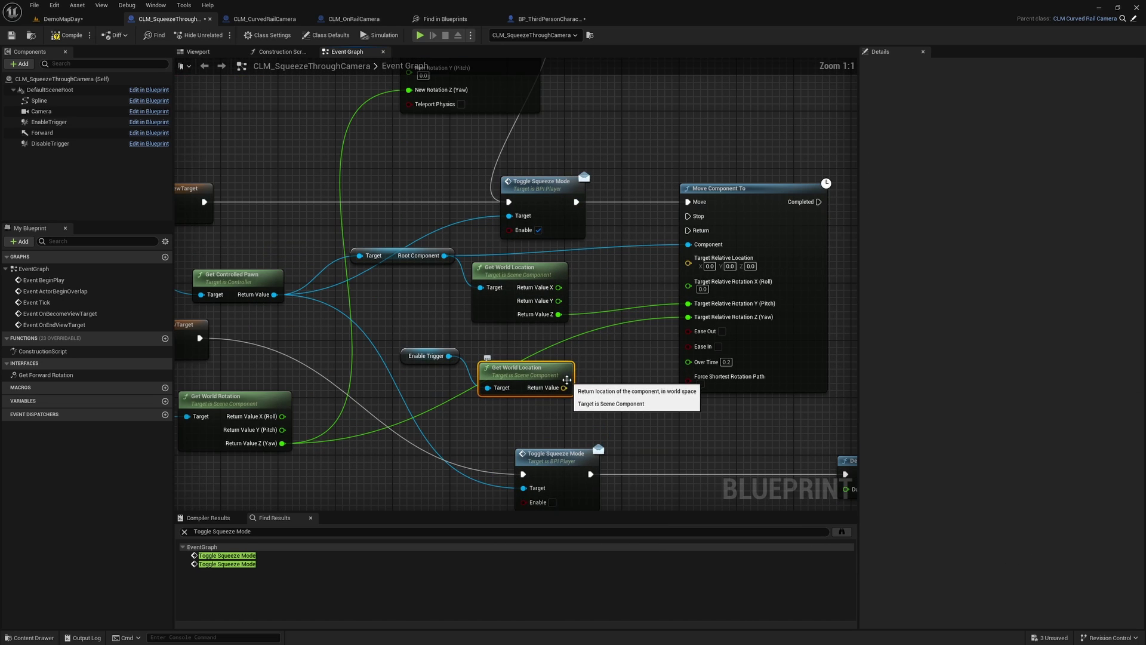
{"action": "right_click", "coordinate": [563, 387]}
{"action": "left_click", "coordinate": [588, 416]}
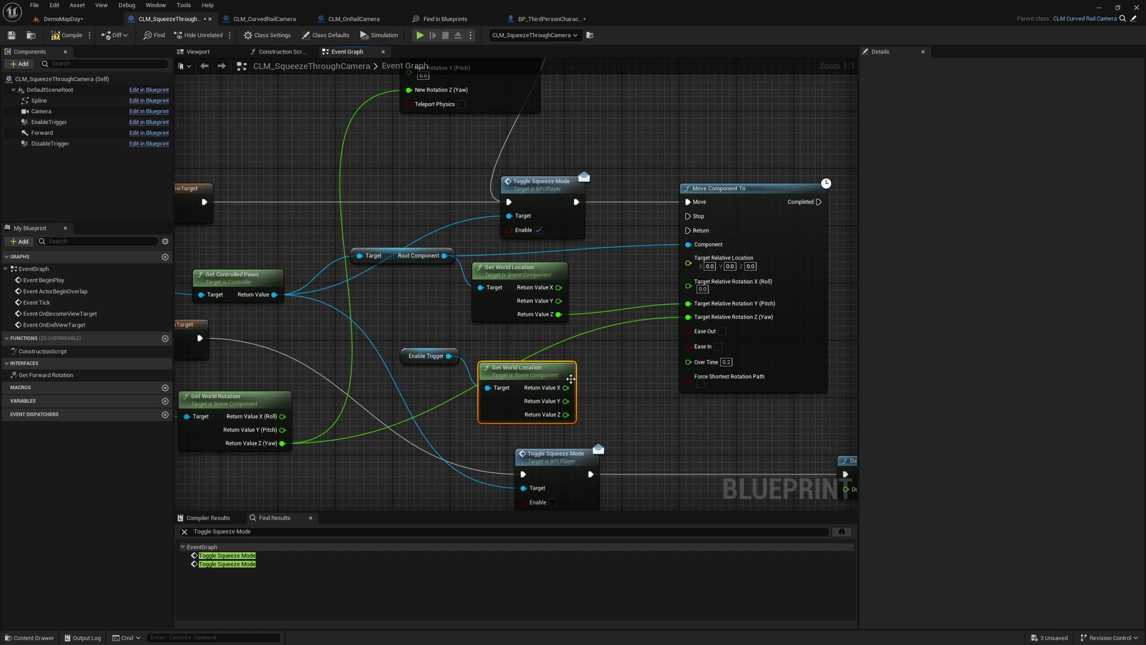
{"action": "left_click_drag", "start_coordinate": [566, 388], "coordinate": [688, 285]}
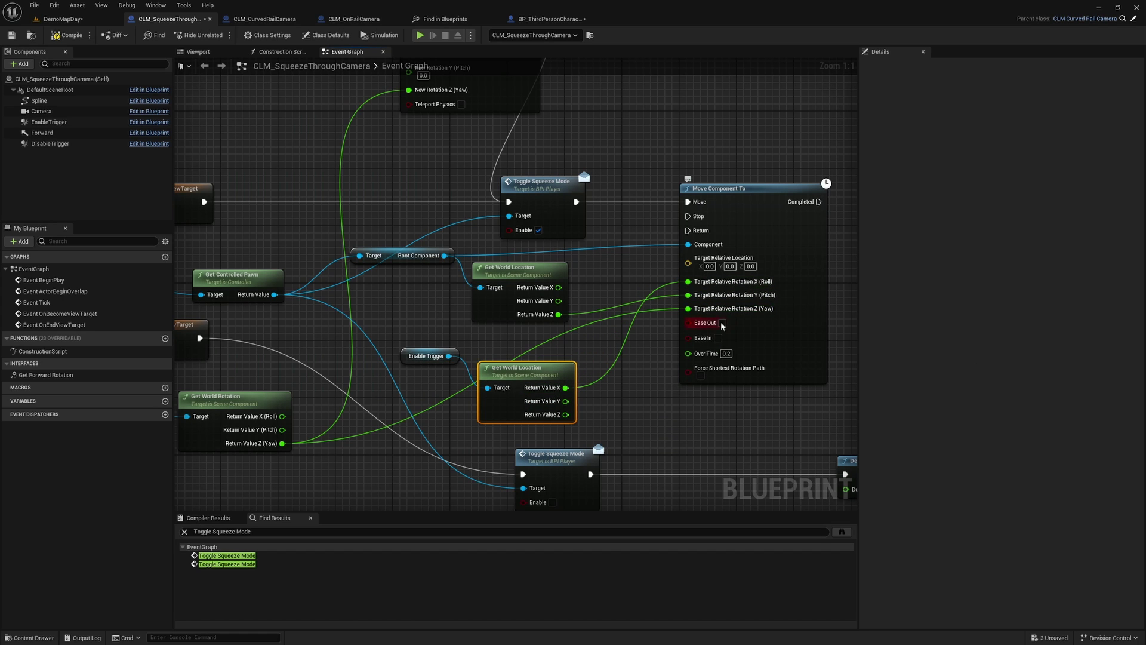
{"action": "key", "text": "ctrl+z"}
Break the existing link into the target rotation's Pitch input.
{"action": "right_click_drag", "start_coordinate": [699, 310], "coordinate": [677, 278]}
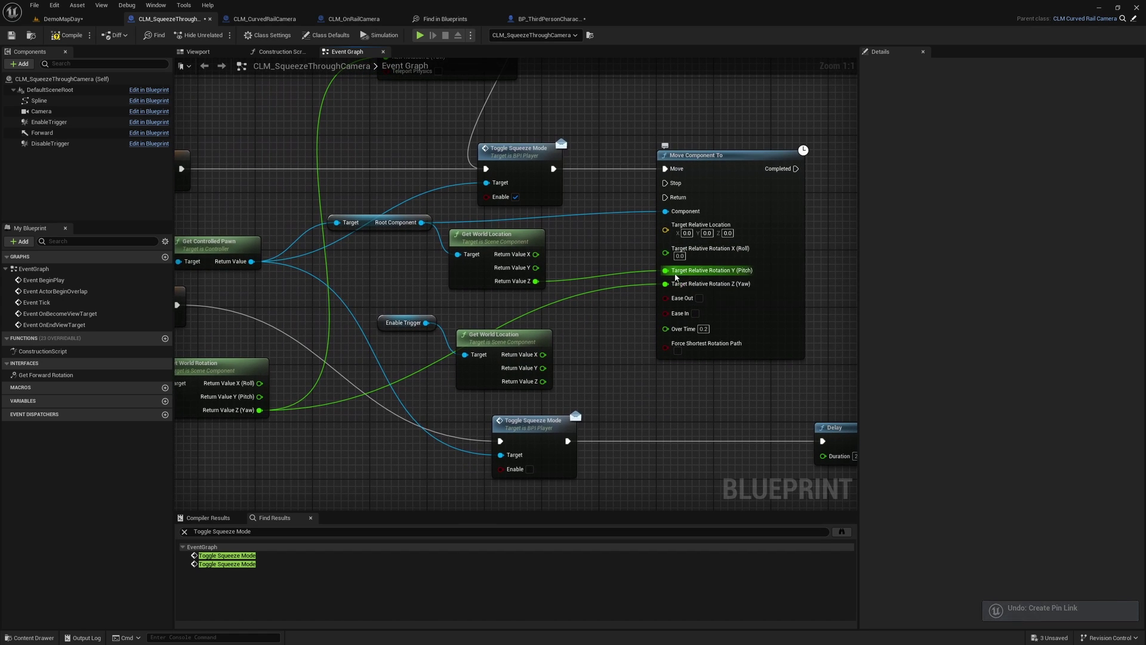
{"action": "right_click", "coordinate": [672, 275]}
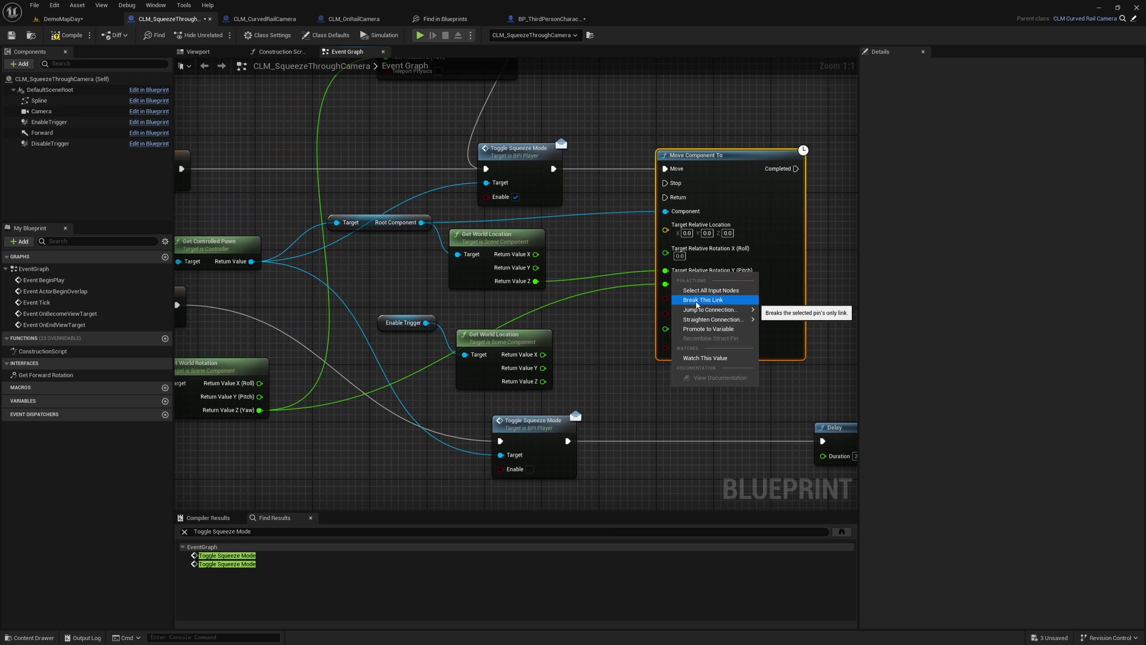
{"action": "left_click", "coordinate": [697, 300]}
Split Target Relative Location and wire EnableTrigger's world X and Y into it.
{"action": "right_click", "coordinate": [666, 233]}
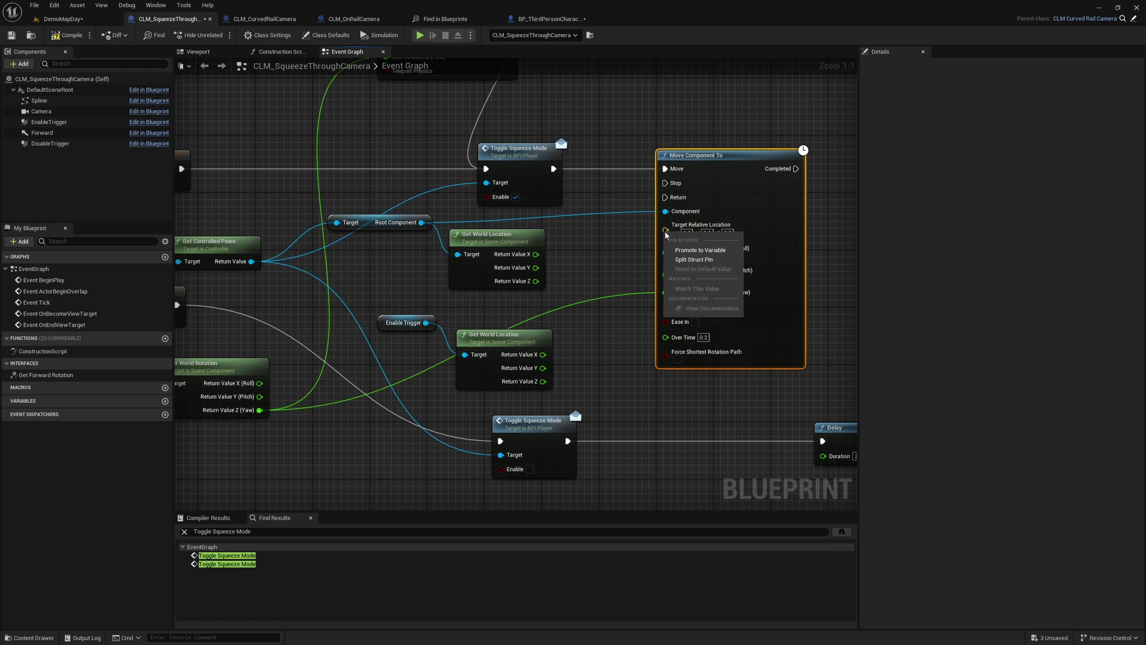
{"action": "left_click", "coordinate": [694, 259]}
{"action": "left_click_drag", "start_coordinate": [665, 224], "coordinate": [543, 355]}
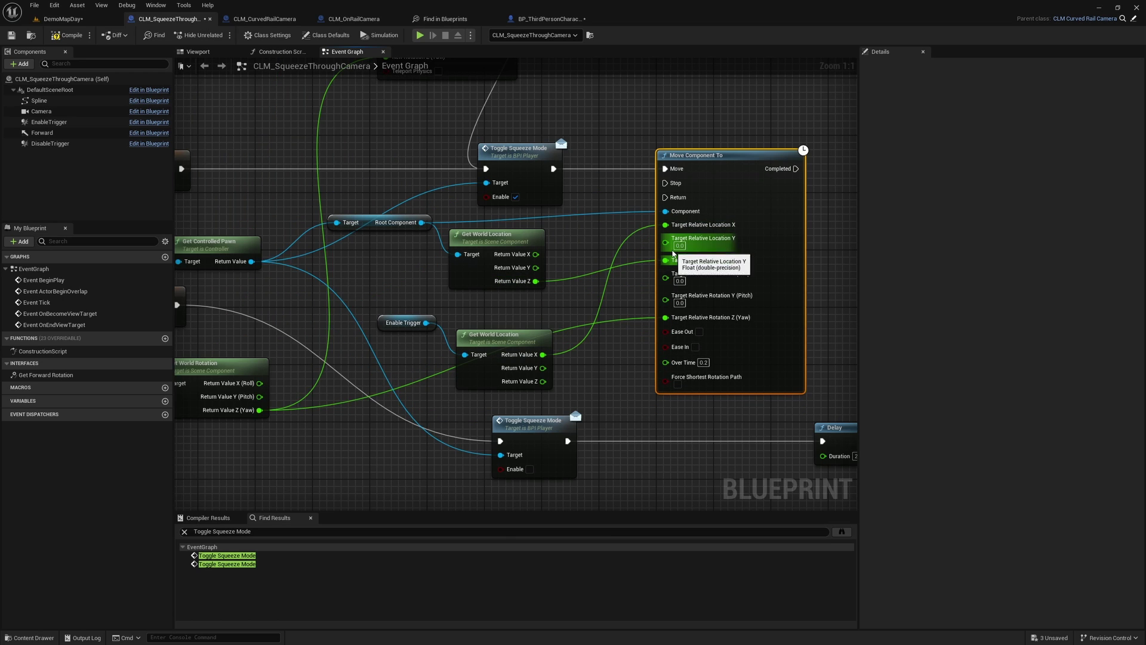
{"action": "mouse_move", "coordinate": [665, 242]}
{"action": "left_mouse_down"}
{"action": "mouse_move", "coordinate": [571, 354]}
{"action": "mouse_move", "coordinate": [544, 368]}
{"action": "left_mouse_up"}
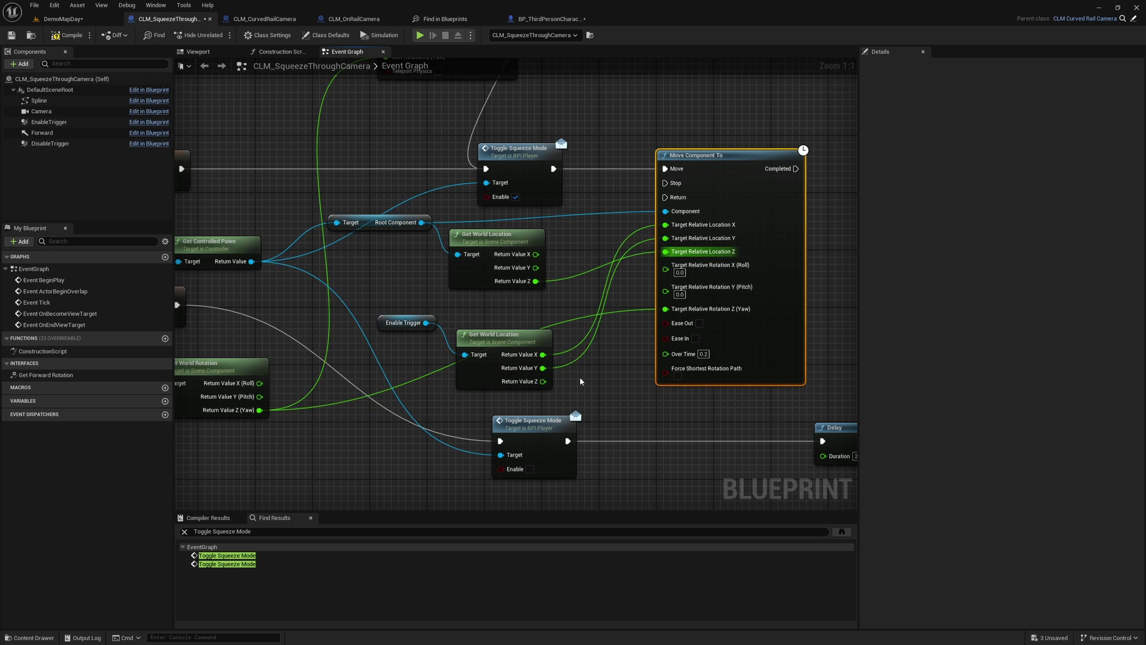
{"action": "scroll", "coordinate": [600, 375], "scroll_direction": "down", "scroll_amount": 3}
{"action": "scroll", "coordinate": [600, 375], "scroll_direction": "down", "scroll_amount": 1}
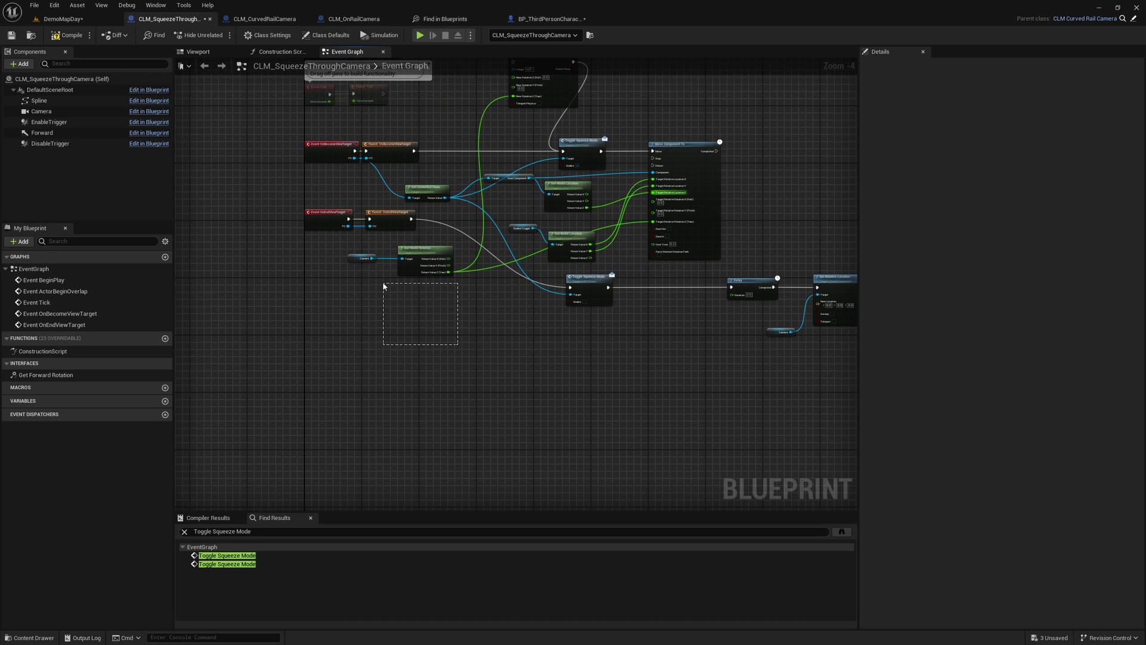
Delete the Set Actor Rotation node.
{"action": "left_click_drag", "start_coordinate": [383, 286], "coordinate": [384, 292]}
{"action": "scroll", "coordinate": [384, 302], "scroll_direction": "up", "scroll_amount": 1}
{"action": "scroll", "coordinate": [396, 405], "scroll_direction": "up", "scroll_amount": 1}
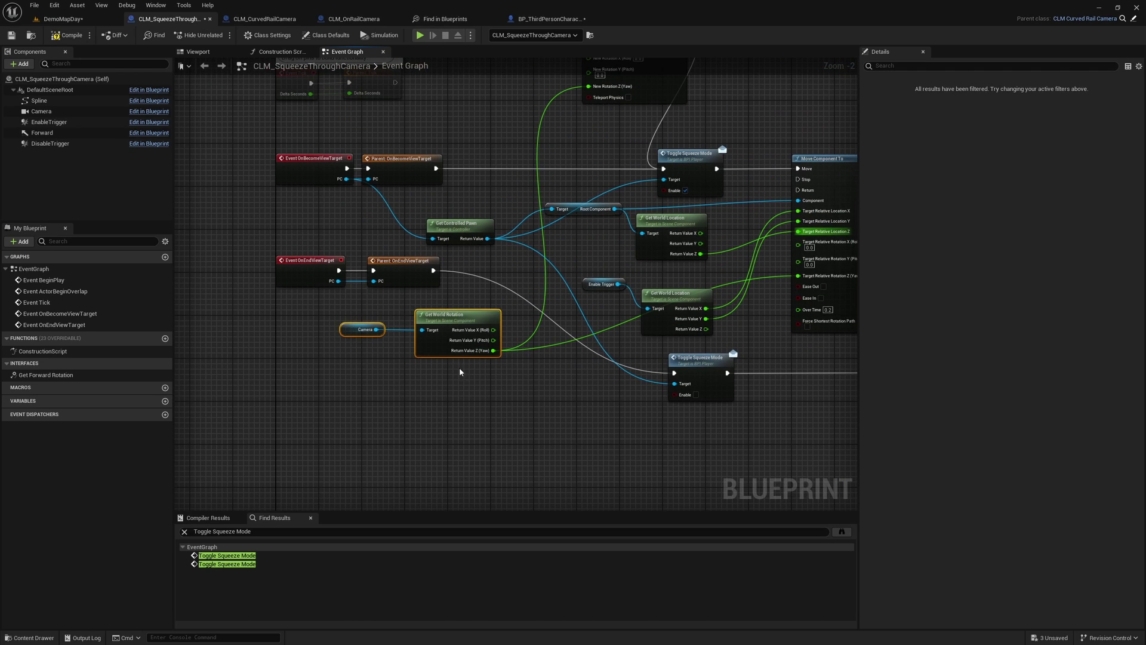
{"action": "right_click_drag", "start_coordinate": [534, 422], "coordinate": [530, 490]}
{"action": "left_click", "coordinate": [612, 101]}
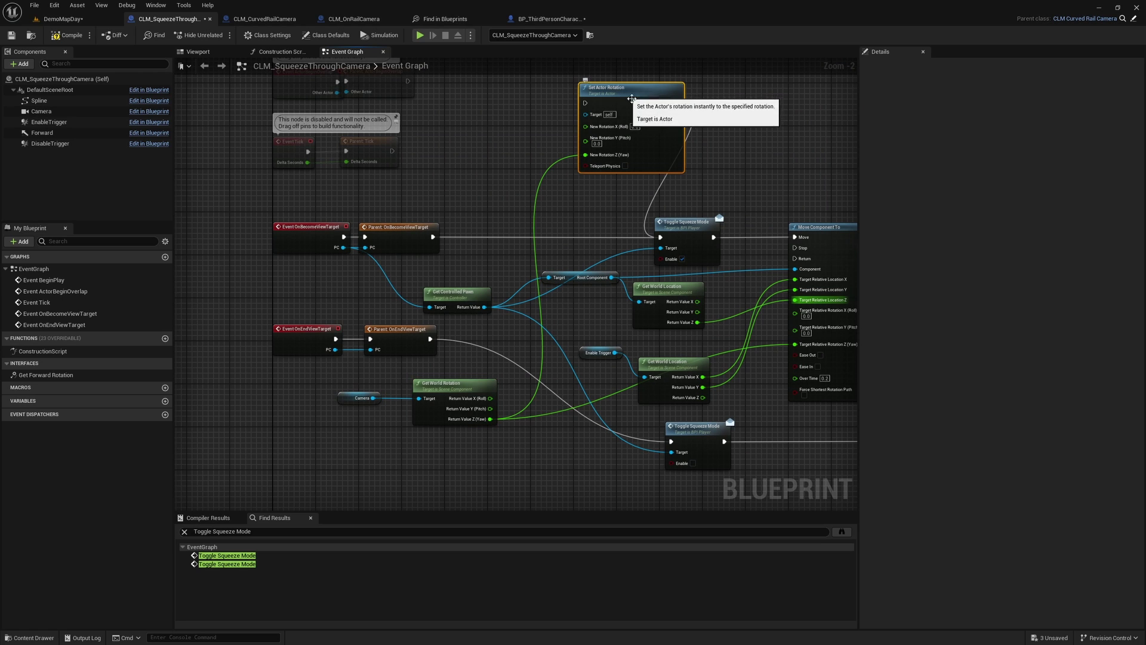
{"action": "key", "text": "Delete"}
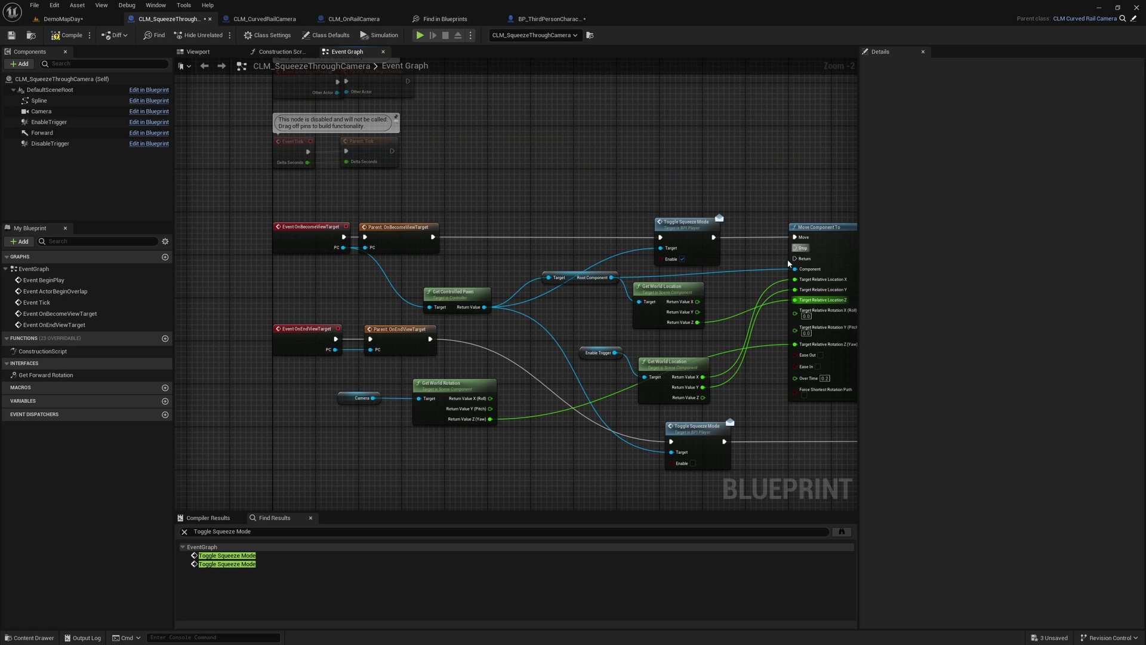
Route OnEndViewTarget's PC through Get Controlled Pawn into the exit Toggle Squeeze Mode target.
{"action": "scroll", "coordinate": [392, 327], "scroll_direction": "down", "scroll_amount": 1}
{"action": "mouse_move", "coordinate": [372, 264]}
{"action": "left_mouse_down"}
{"action": "mouse_move", "coordinate": [414, 265]}
{"action": "mouse_move", "coordinate": [414, 361]}
{"action": "left_mouse_up"}
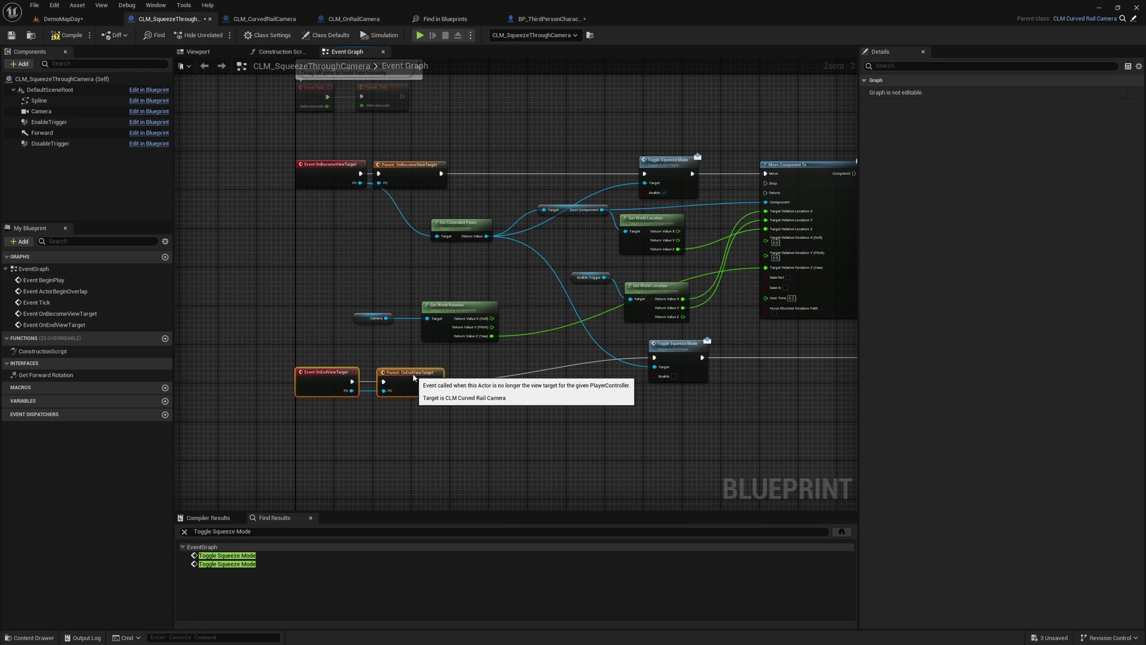
{"action": "right_click_drag", "start_coordinate": [508, 388], "coordinate": [457, 376]}
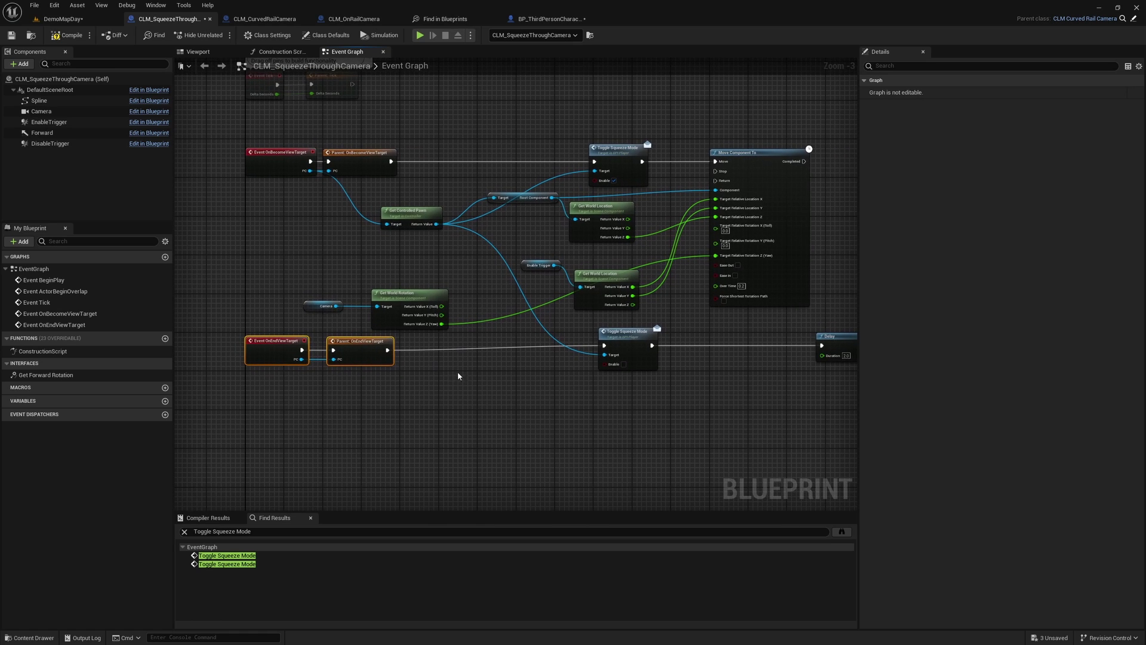
{"action": "left_click", "coordinate": [410, 222]}
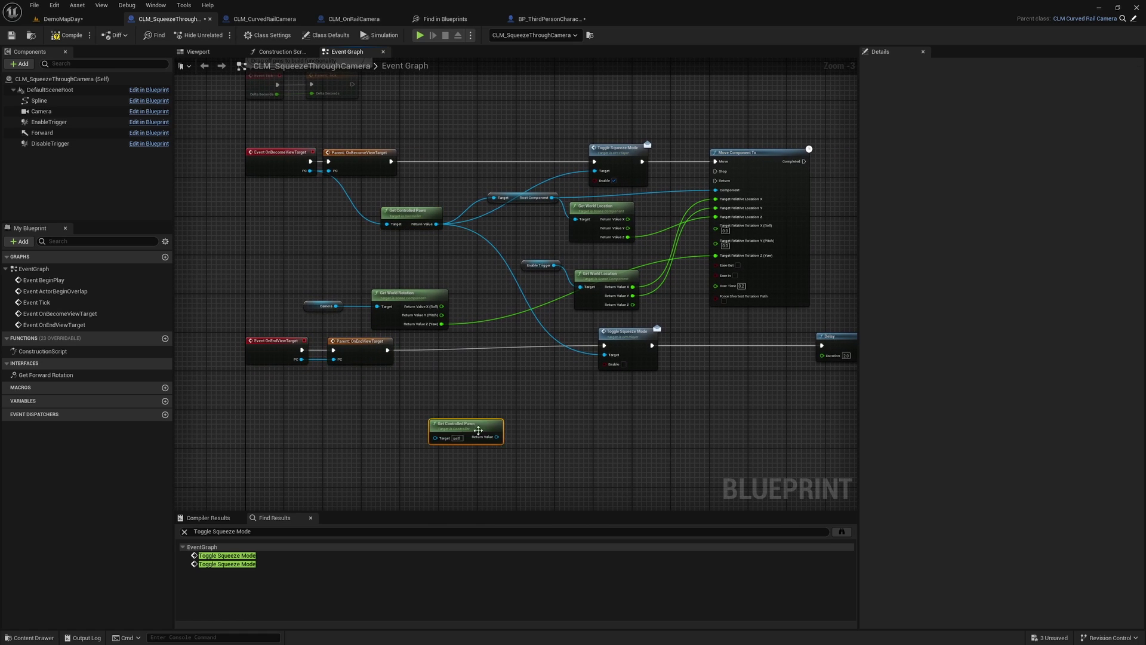
{"action": "left_click_drag", "start_coordinate": [478, 430], "coordinate": [377, 382]}
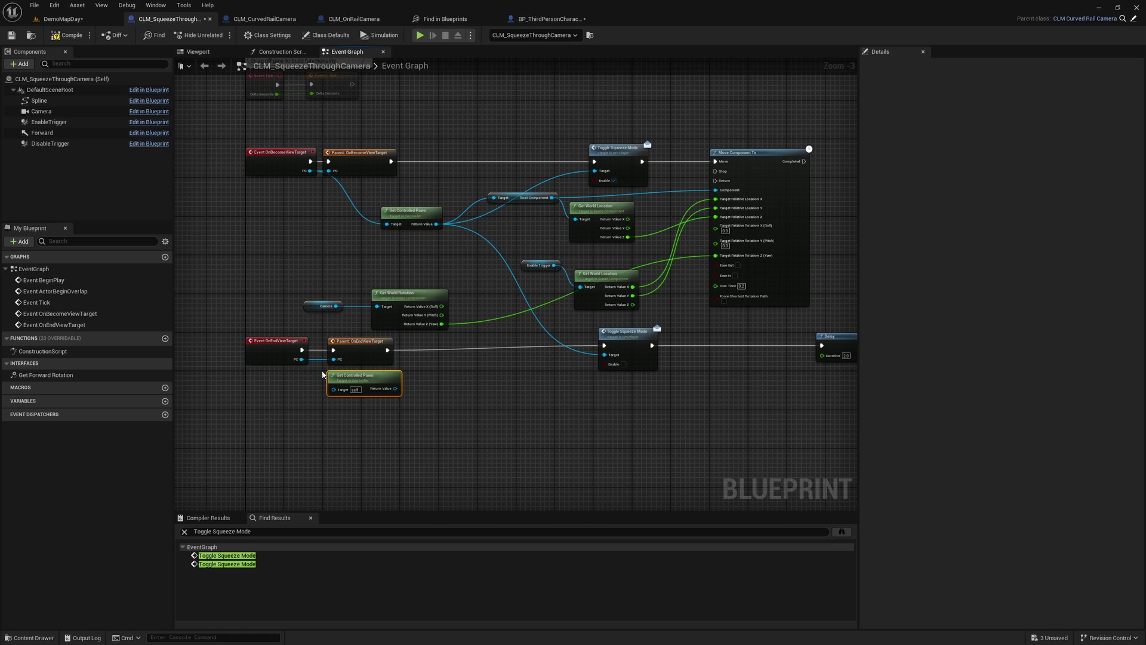
{"action": "left_click", "coordinate": [292, 356]}
{"action": "mouse_move", "coordinate": [302, 359]}
{"action": "left_mouse_down"}
{"action": "mouse_move", "coordinate": [333, 388]}
{"action": "mouse_move", "coordinate": [605, 355]}
{"action": "left_mouse_up"}
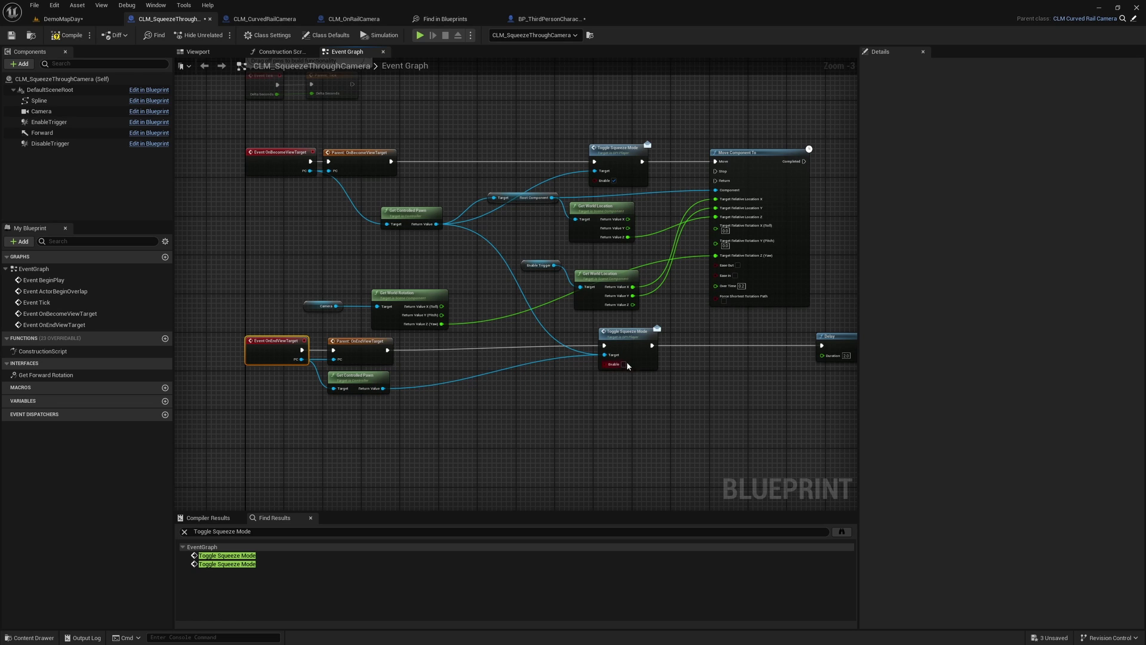
{"action": "right_click", "coordinate": [604, 356]}
{"action": "left_click", "coordinate": [628, 382]}
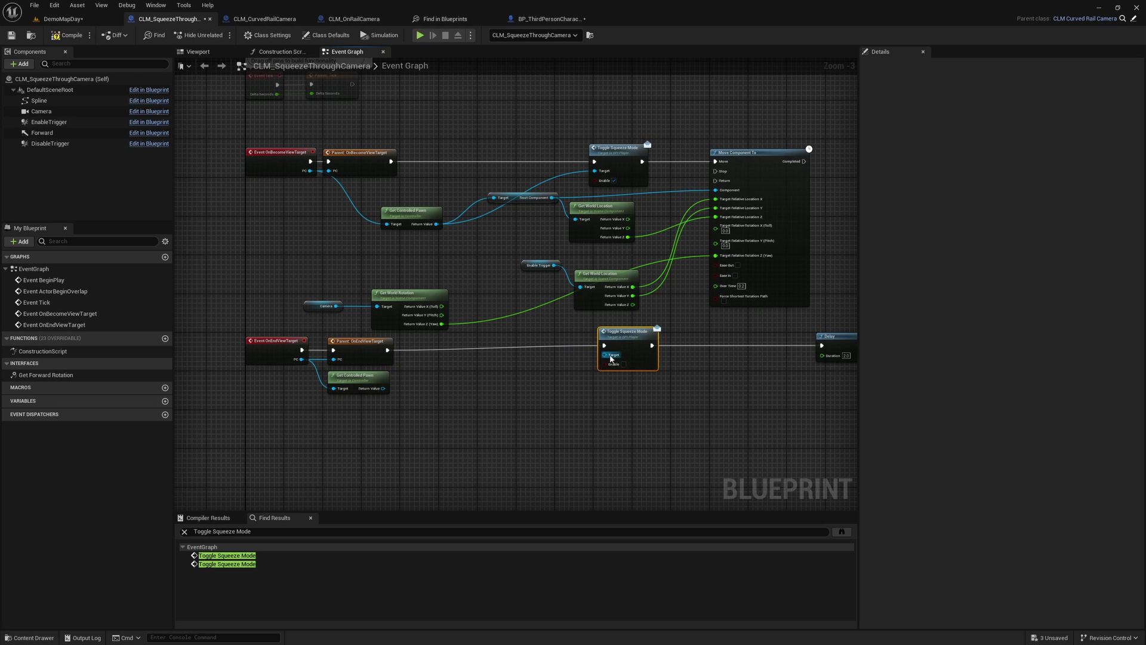
{"action": "left_click_drag", "start_coordinate": [610, 359], "coordinate": [375, 391]}
Tidy the node layout and return to the DemoMapDay level.
{"action": "scroll", "coordinate": [419, 379], "scroll_direction": "down", "scroll_amount": 2}
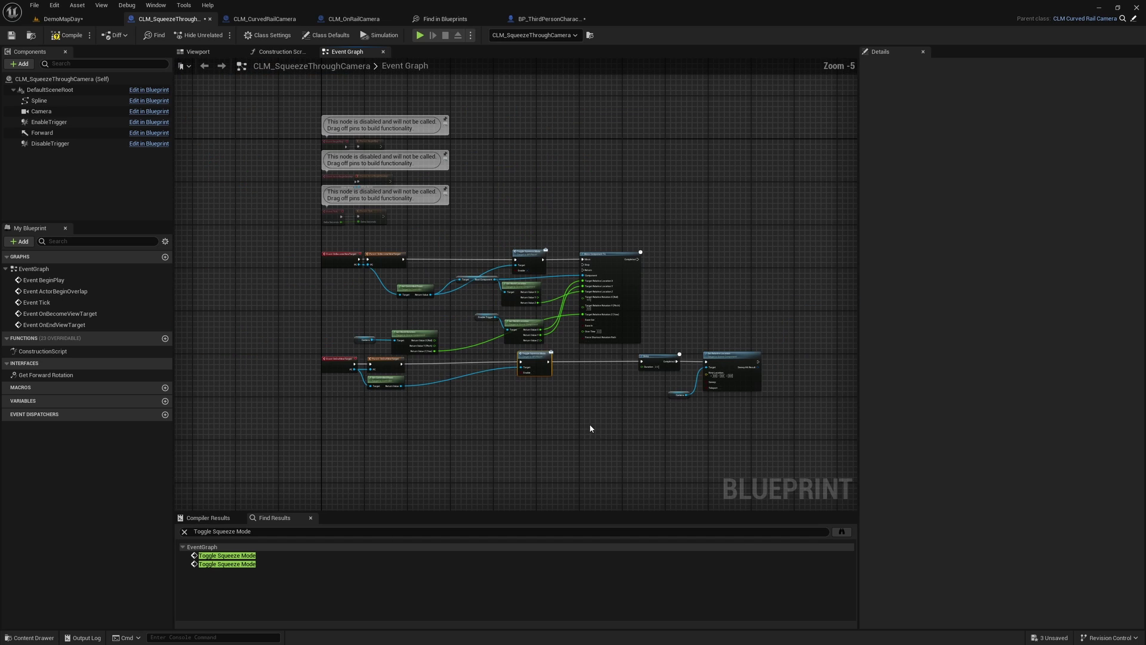
{"action": "left_click_drag", "start_coordinate": [744, 451], "coordinate": [320, 353]}
{"action": "mouse_move", "coordinate": [385, 376]}
{"action": "left_mouse_down"}
{"action": "mouse_move", "coordinate": [436, 402]}
{"action": "mouse_move", "coordinate": [212, 289]}
{"action": "left_mouse_up"}
{"action": "scroll", "coordinate": [434, 353], "scroll_direction": "up", "scroll_amount": 4}
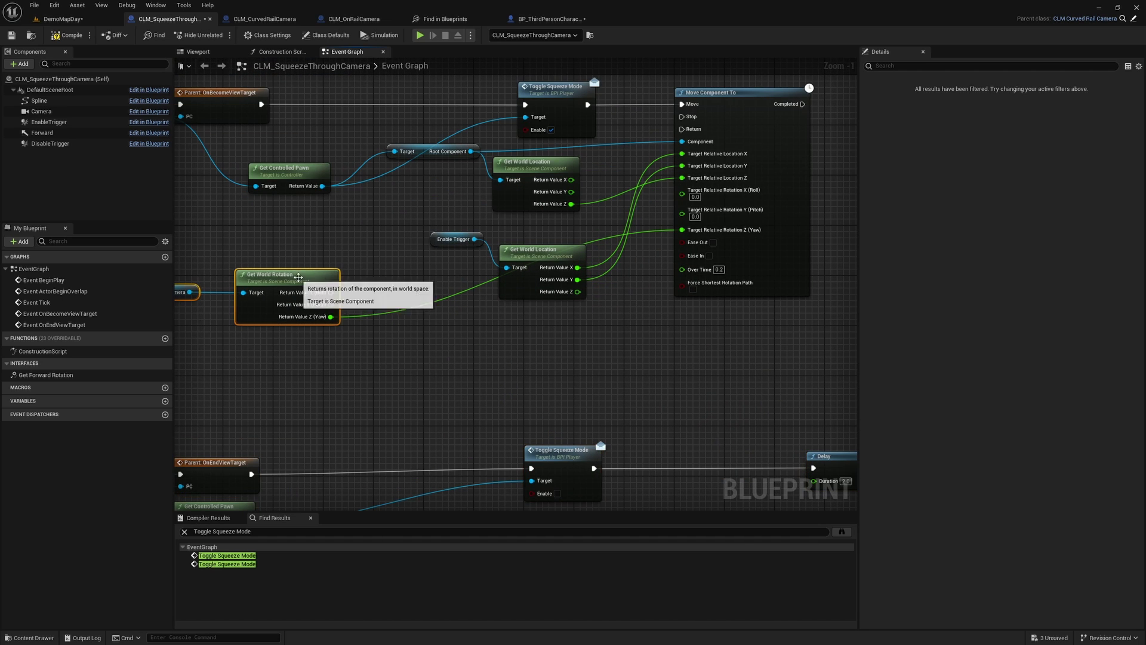
{"action": "left_click_drag", "start_coordinate": [304, 281], "coordinate": [555, 324]}
{"action": "scroll", "coordinate": [716, 364], "scroll_direction": "down", "scroll_amount": 2}
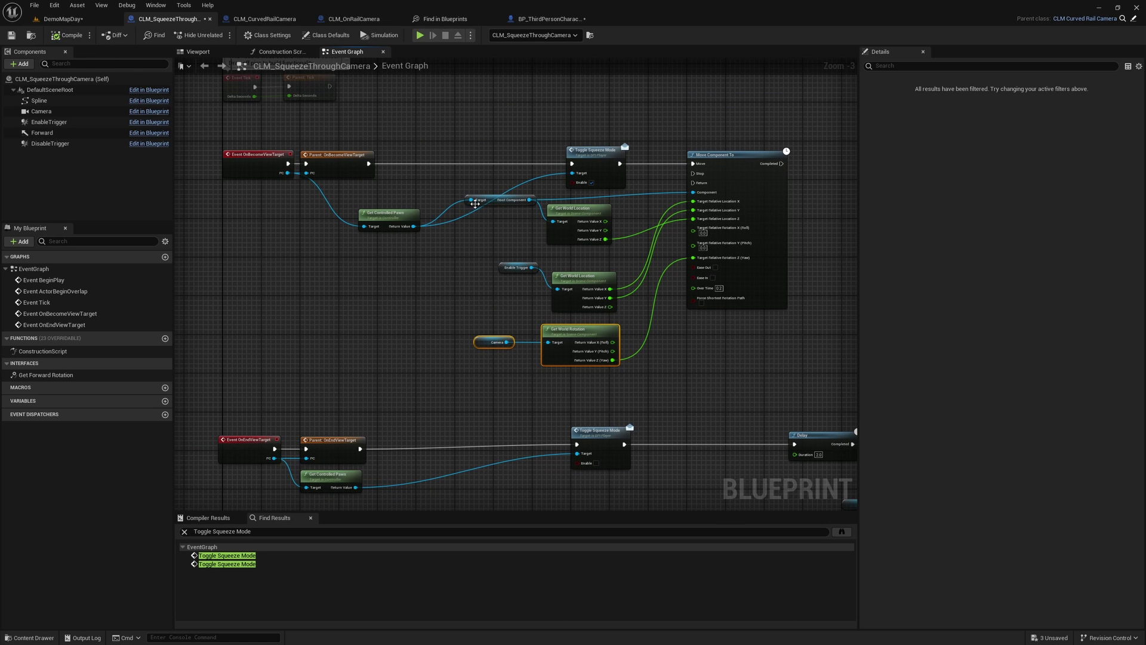
{"action": "left_click", "coordinate": [63, 19]}
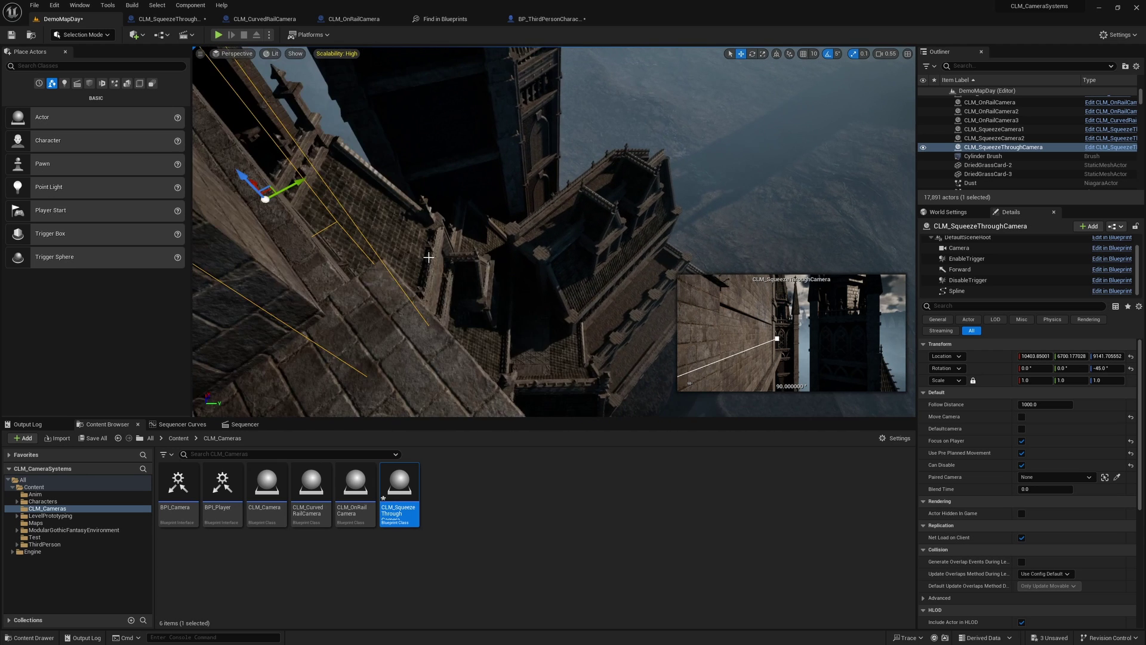
Test-play the castle level full-screen, viewing the squeeze-through camera near the tower.
{"action": "right_click_drag", "start_coordinate": [346, 235], "coordinate": [346, 235]}
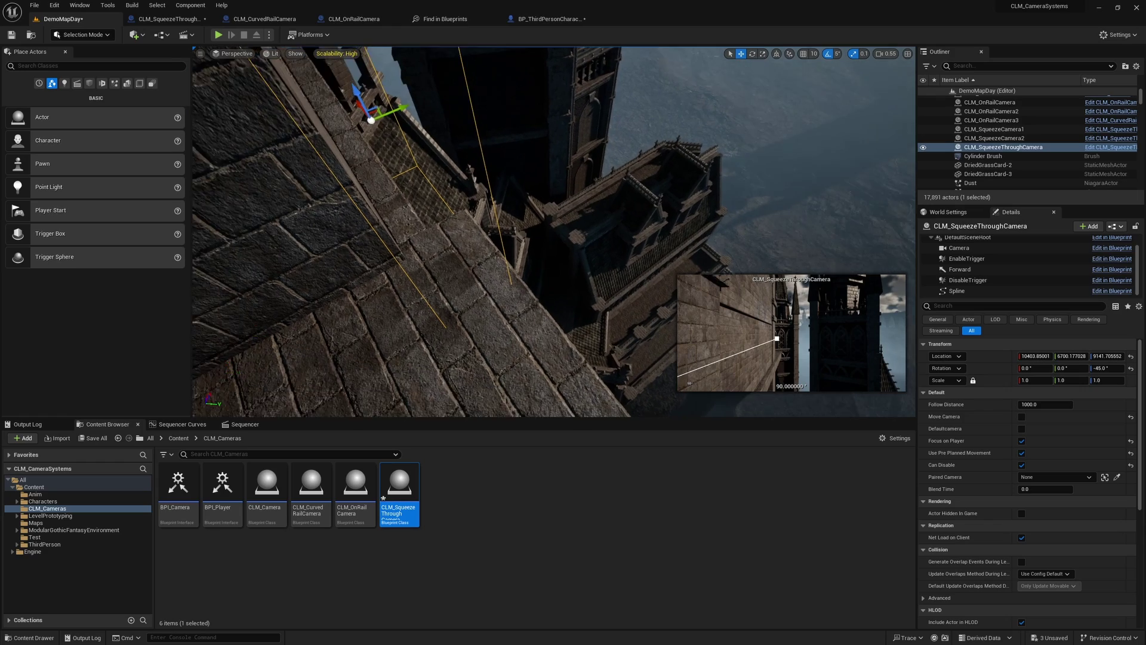
{"action": "right_click_drag", "start_coordinate": [467, 273], "coordinate": [467, 273]}
{"action": "key", "text": "F11"}
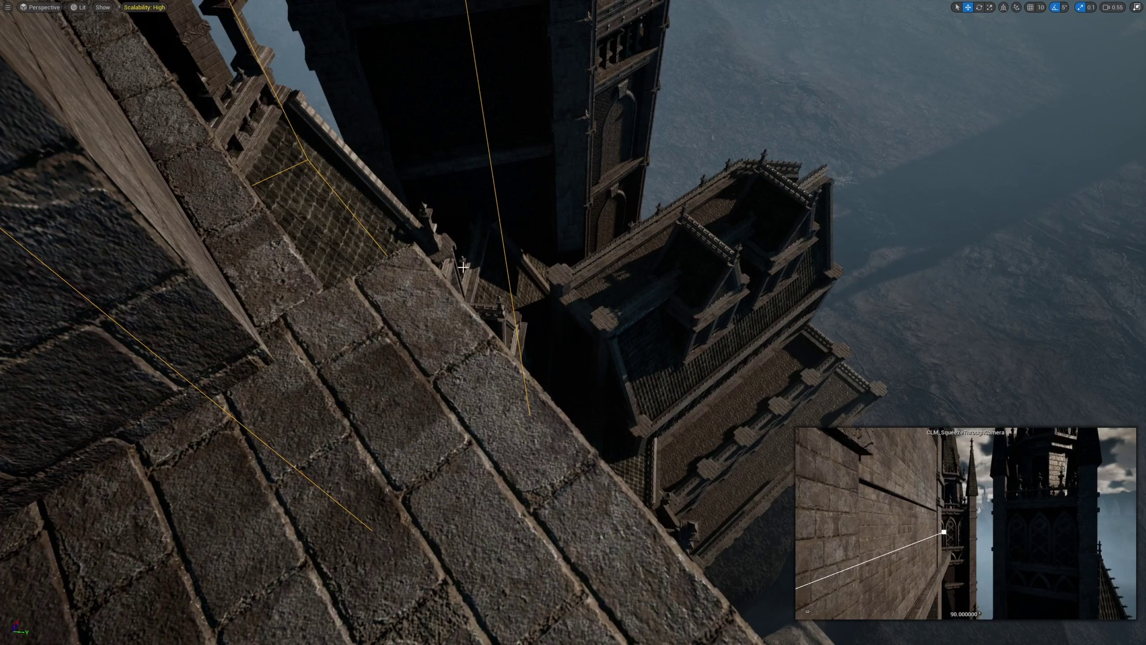
{"action": "key", "text": "alt+p"}
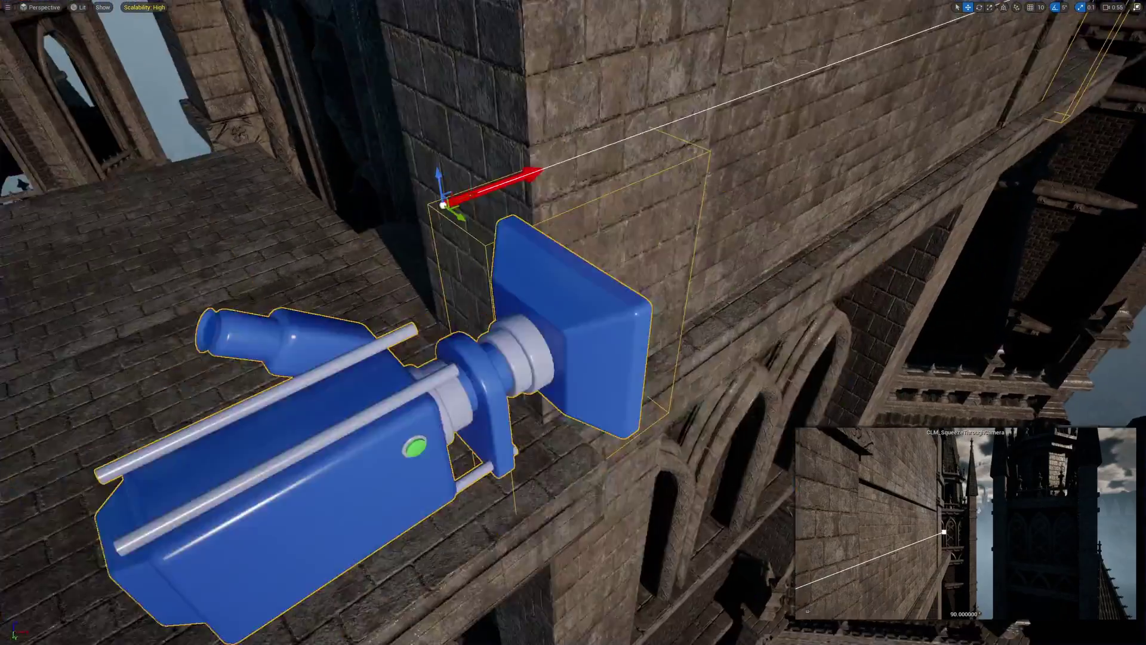
{"action": "scroll", "coordinate": [531, 321], "scroll_direction": "up", "scroll_amount": 3}
{"action": "scroll", "coordinate": [549, 316], "scroll_direction": "up", "scroll_amount": 3}
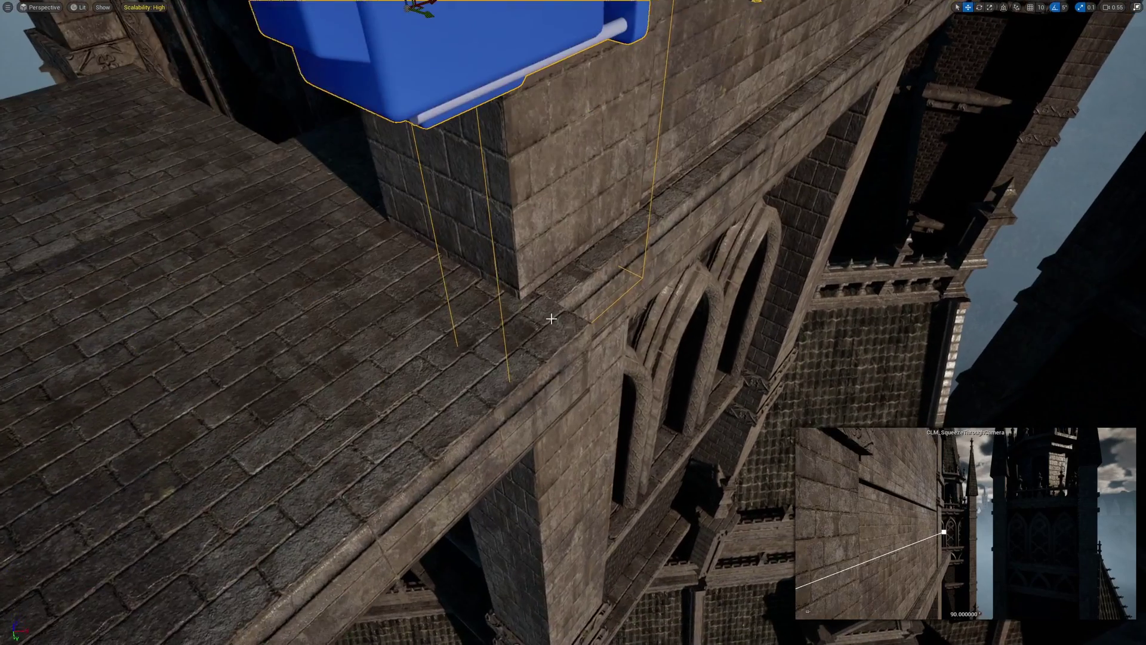
{"action": "scroll", "coordinate": [548, 316], "scroll_direction": "up", "scroll_amount": 3}
{"action": "mouse_move", "coordinate": [548, 316]}
{"action": "right_mouse_down"}
{"action": "mouse_move", "coordinate": [541, 287]}
{"action": "mouse_move", "coordinate": [634, 294]}
{"action": "mouse_move", "coordinate": [627, 301]}
{"action": "right_mouse_up"}
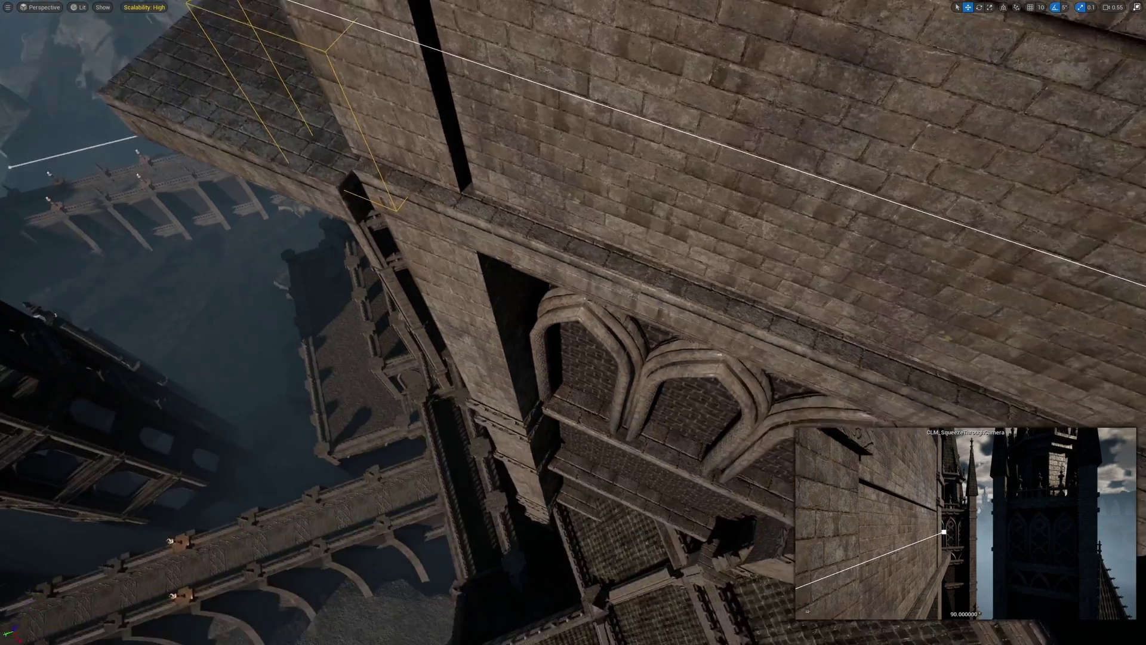
{"action": "key", "text": "F11"}
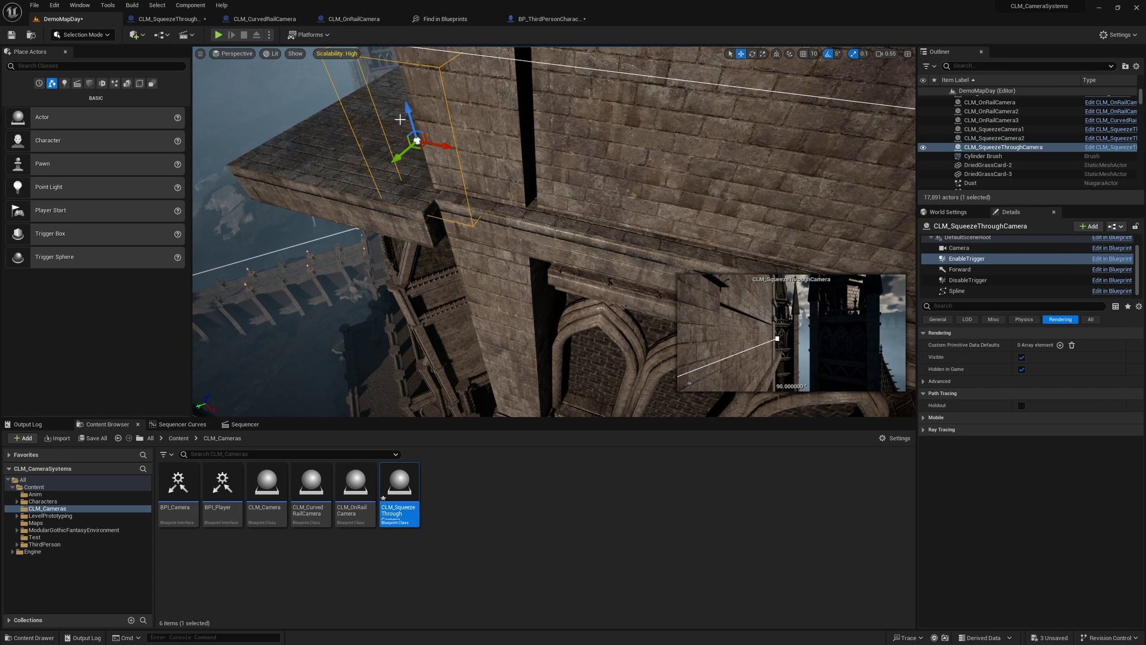
Move the enable trigger box to a new position along the tower ledge.
{"action": "left_click_drag", "start_coordinate": [407, 118], "coordinate": [431, 190]}
{"action": "right_click_drag", "start_coordinate": [433, 197], "coordinate": [577, 223]}
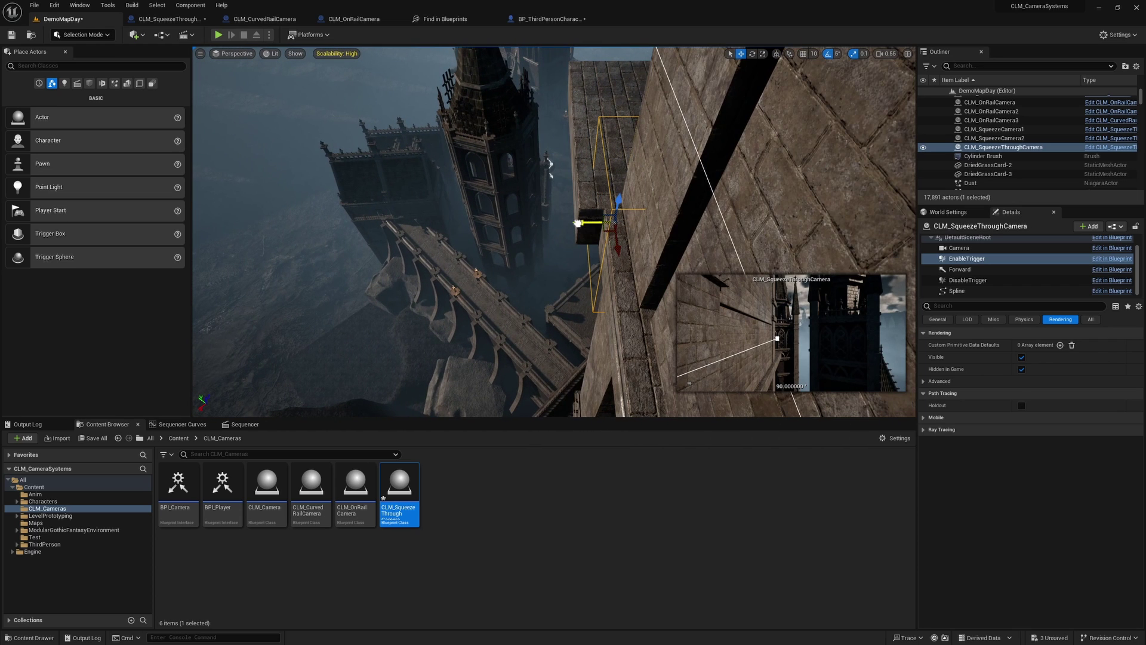
{"action": "key", "text": "f"}
{"action": "key", "text": "r"}
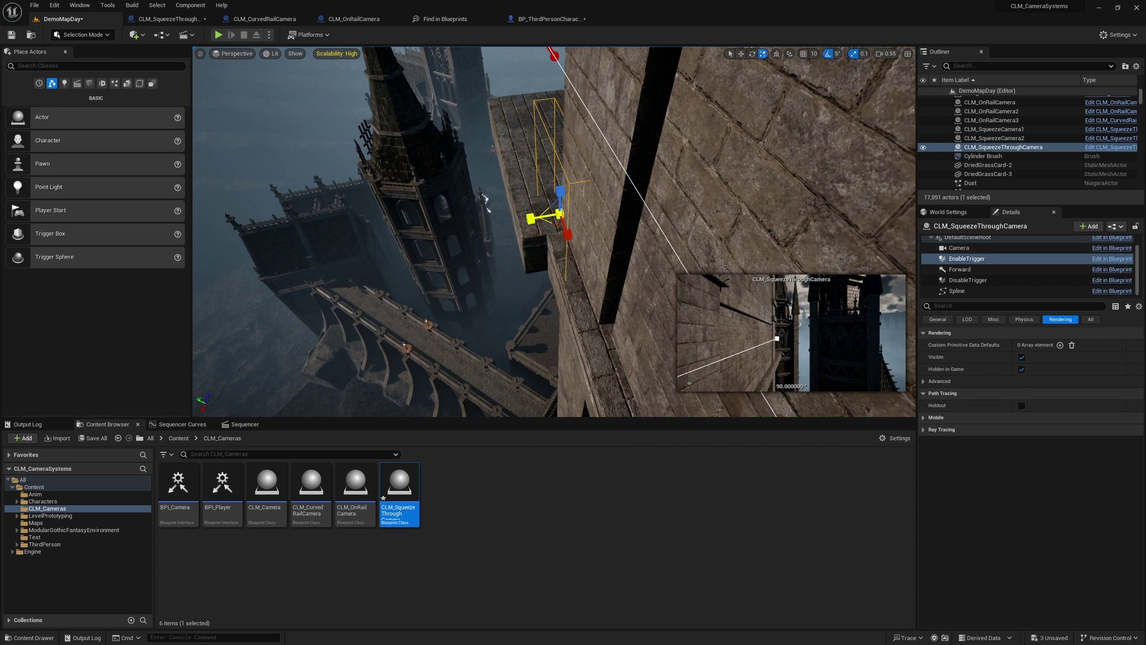
{"action": "key", "text": "w"}
{"action": "right_click_drag", "start_coordinate": [485, 199], "coordinate": [485, 199]}
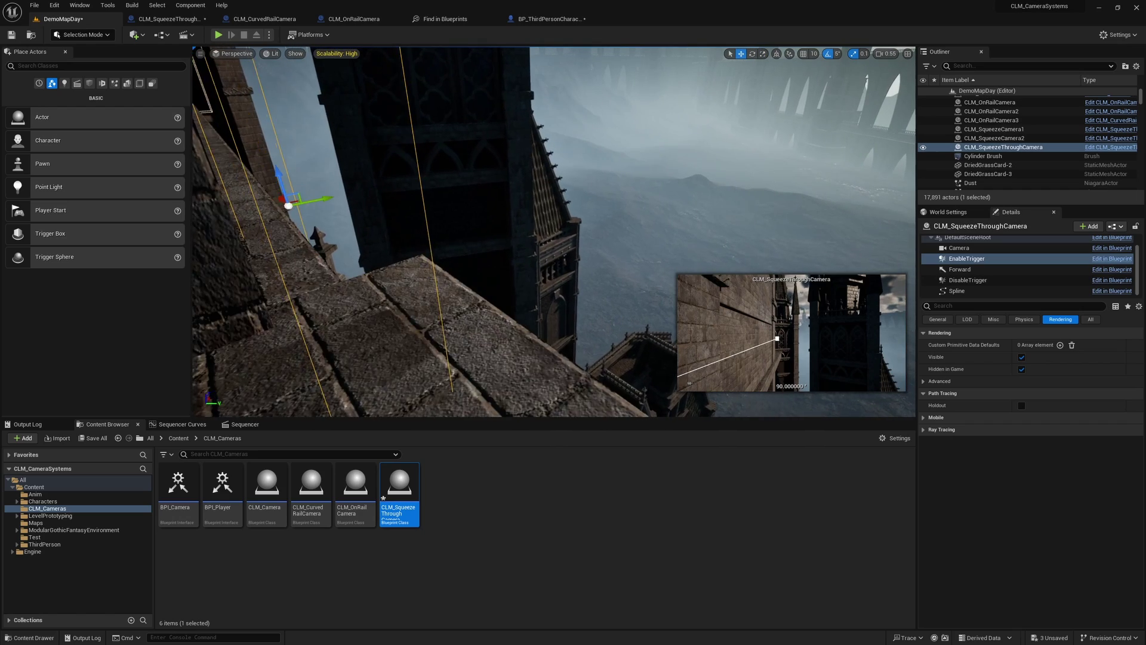
{"action": "key", "text": "f"}
{"action": "right_click_drag", "start_coordinate": [493, 201], "coordinate": [399, 343]}
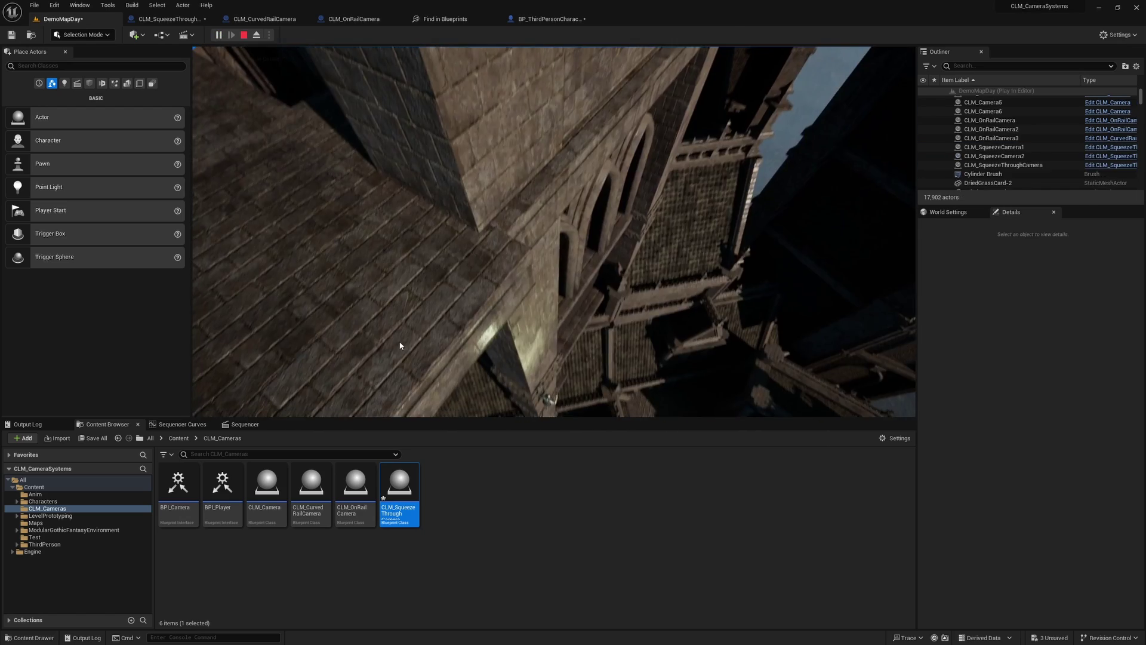
{"action": "left_click", "coordinate": [575, 292]}
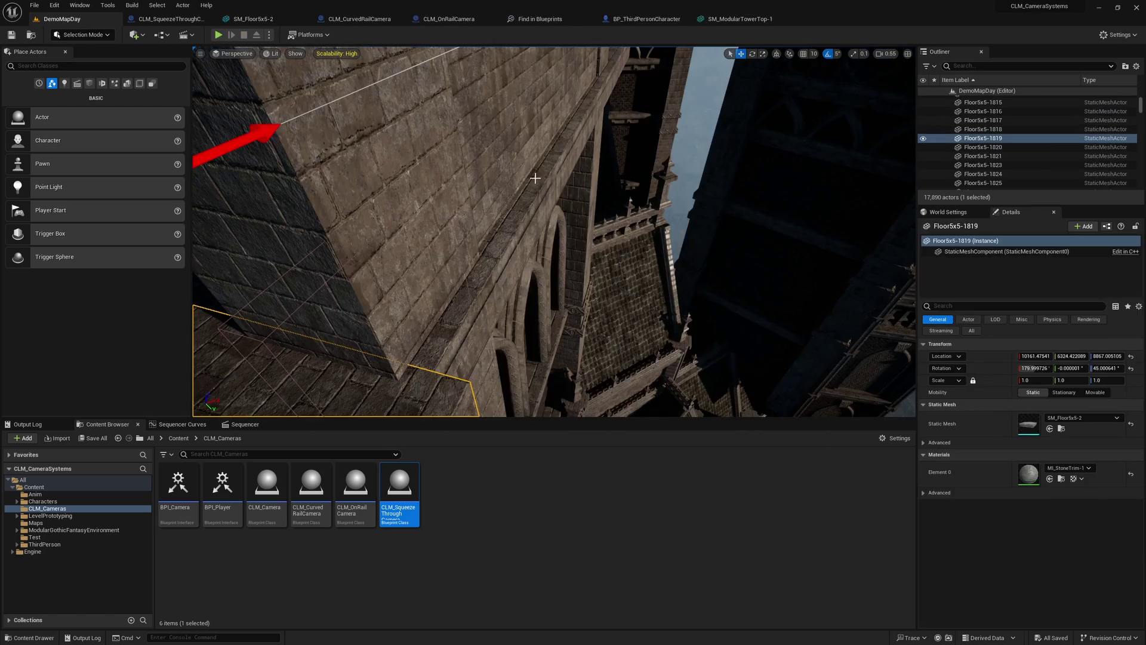
{"action": "left_click", "coordinate": [717, 21]}
{"action": "scroll", "coordinate": [533, 286], "scroll_direction": "down", "scroll_amount": 3}
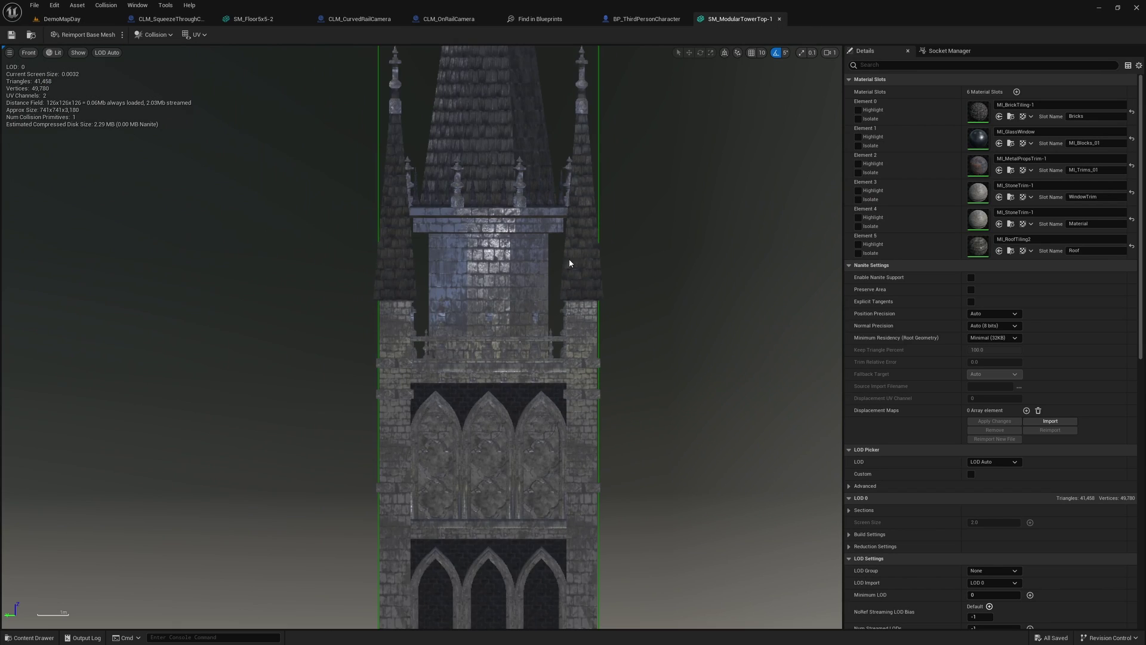
{"action": "scroll", "coordinate": [560, 273], "scroll_direction": "down", "scroll_amount": 4}
{"action": "left_click", "coordinate": [33, 54]}
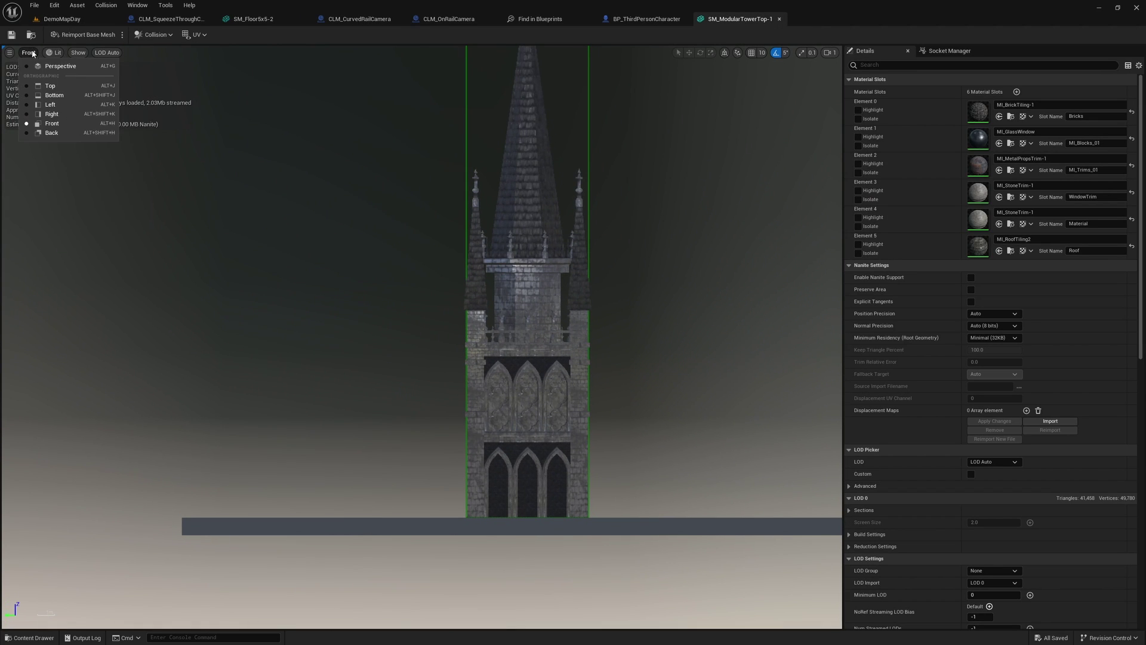
{"action": "left_click", "coordinate": [39, 66]}
{"action": "left_click_drag", "start_coordinate": [257, 184], "coordinate": [251, 149]}
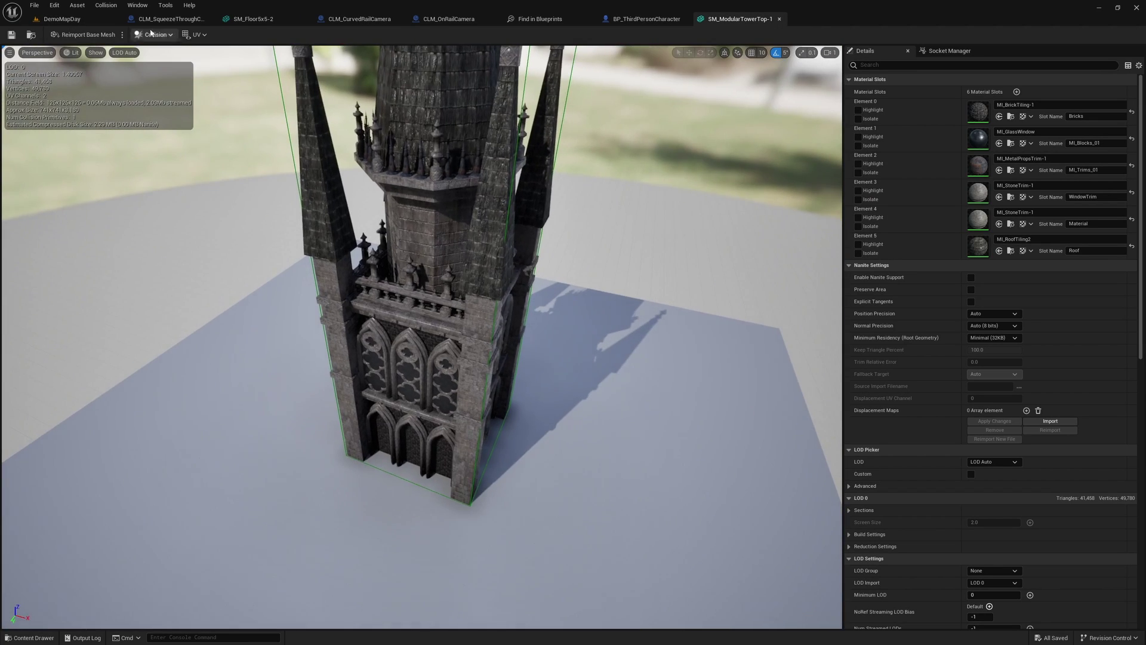
{"action": "left_click", "coordinate": [62, 19]}
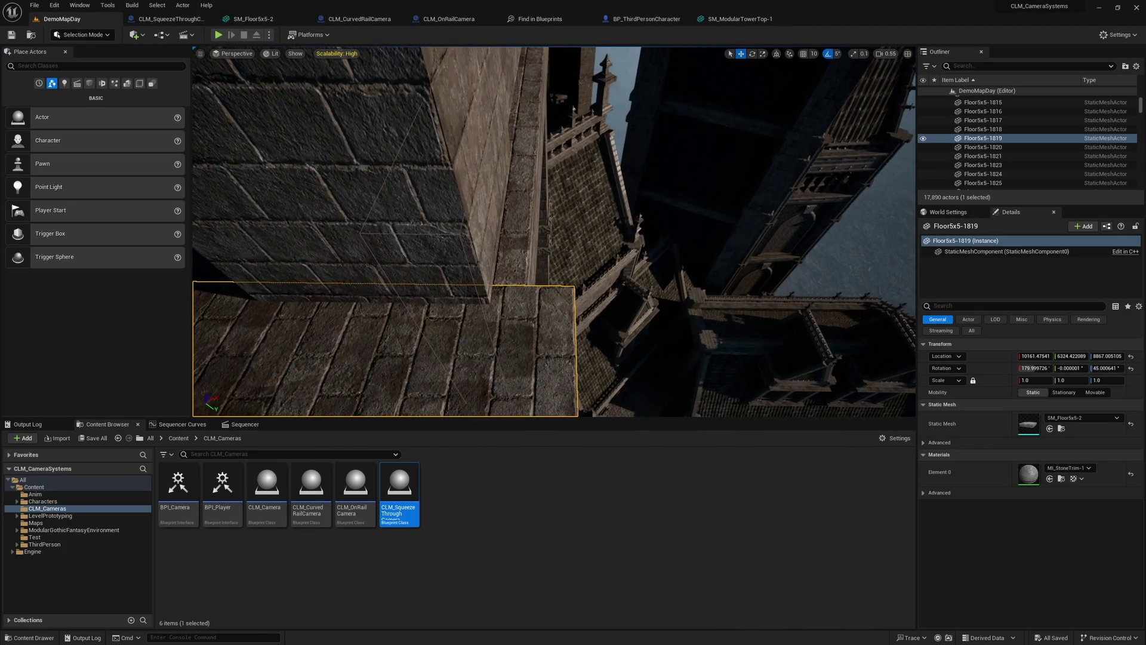
{"action": "right_click_drag", "start_coordinate": [584, 219], "coordinate": [577, 209]}
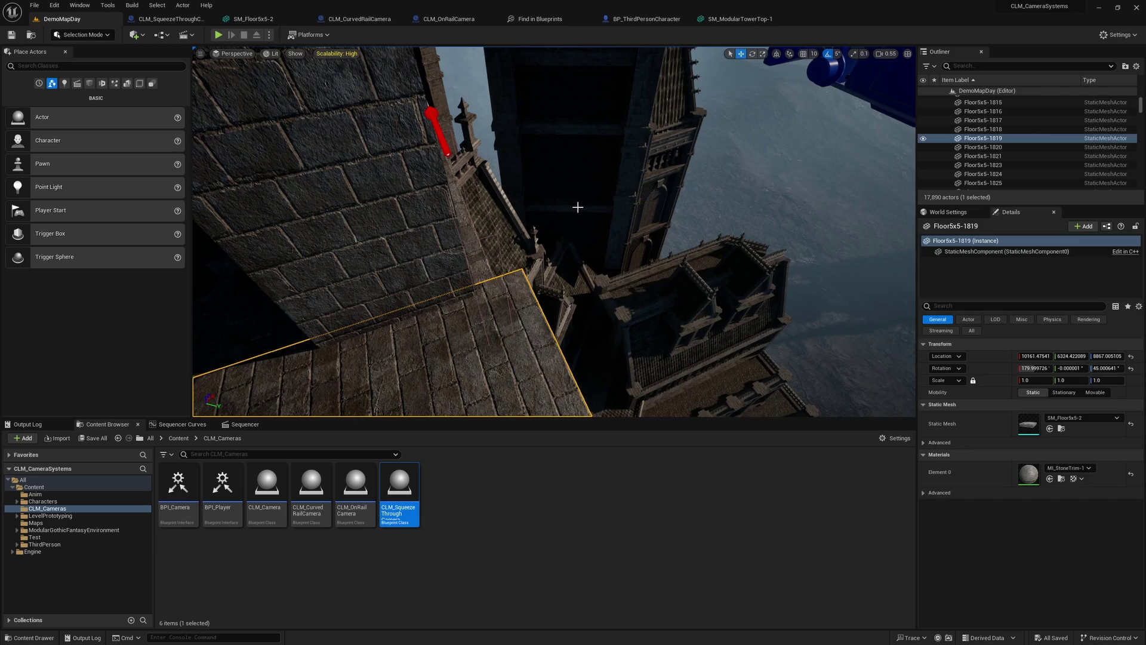
{"action": "key", "text": "alt+p"}
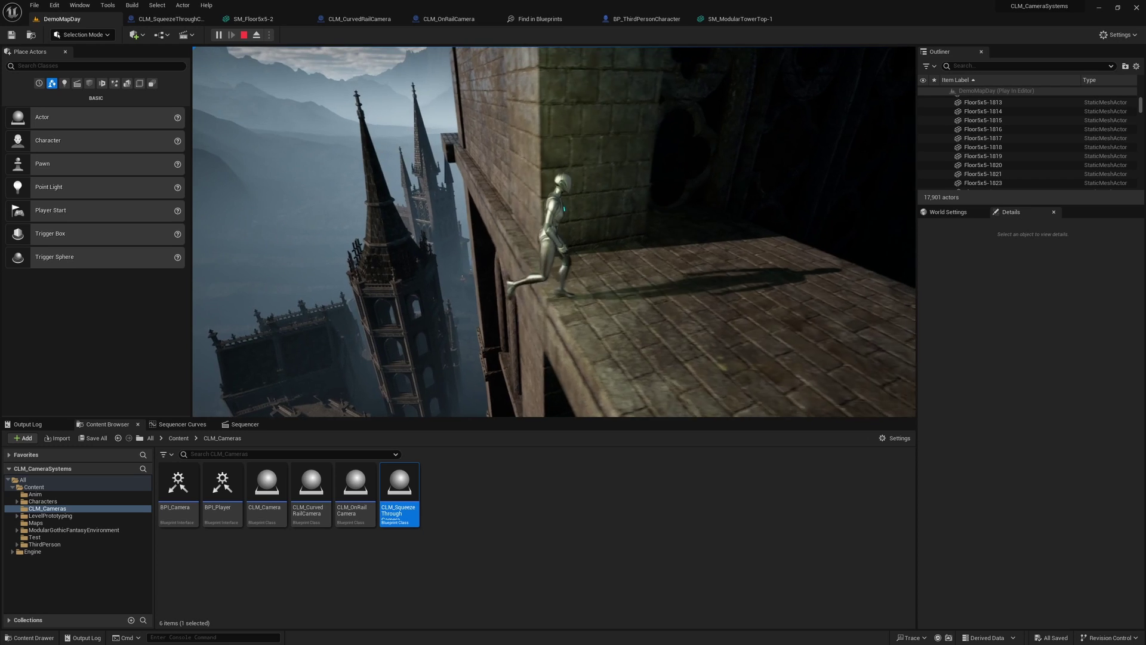
{"action": "key", "text": "Escape"}
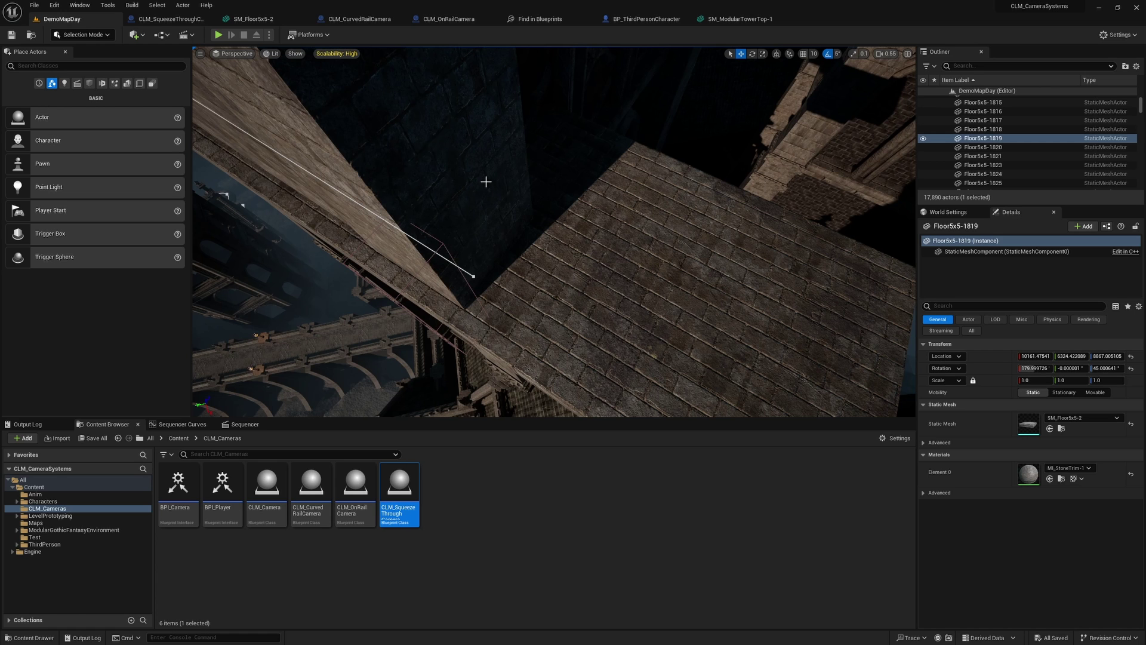
Select CLM_SqueezeThroughCamera and its DisableTrigger component.
{"action": "right_click_drag", "start_coordinate": [486, 181], "coordinate": [486, 181]}
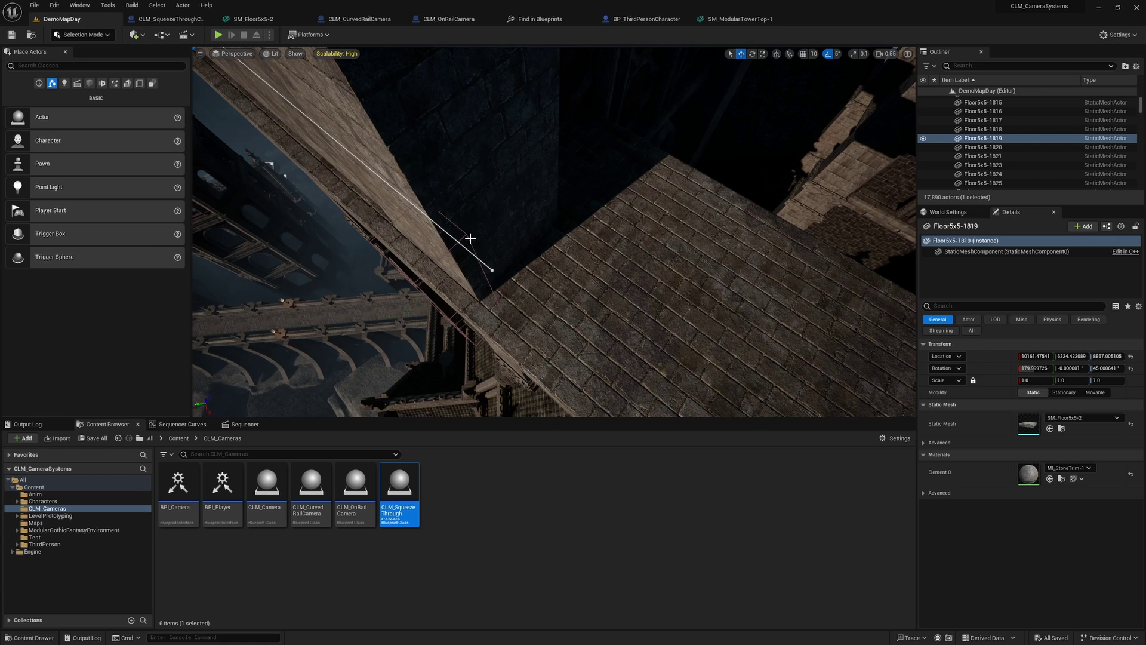
{"action": "right_click_drag", "start_coordinate": [495, 235], "coordinate": [499, 235]}
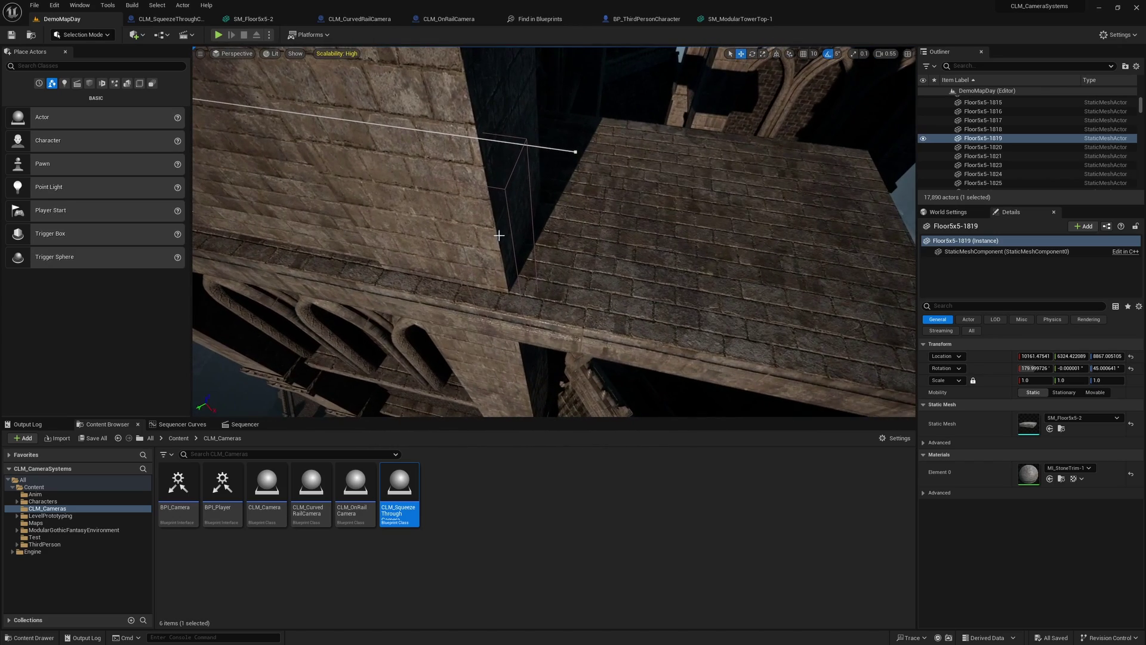
{"action": "left_click", "coordinate": [511, 173]}
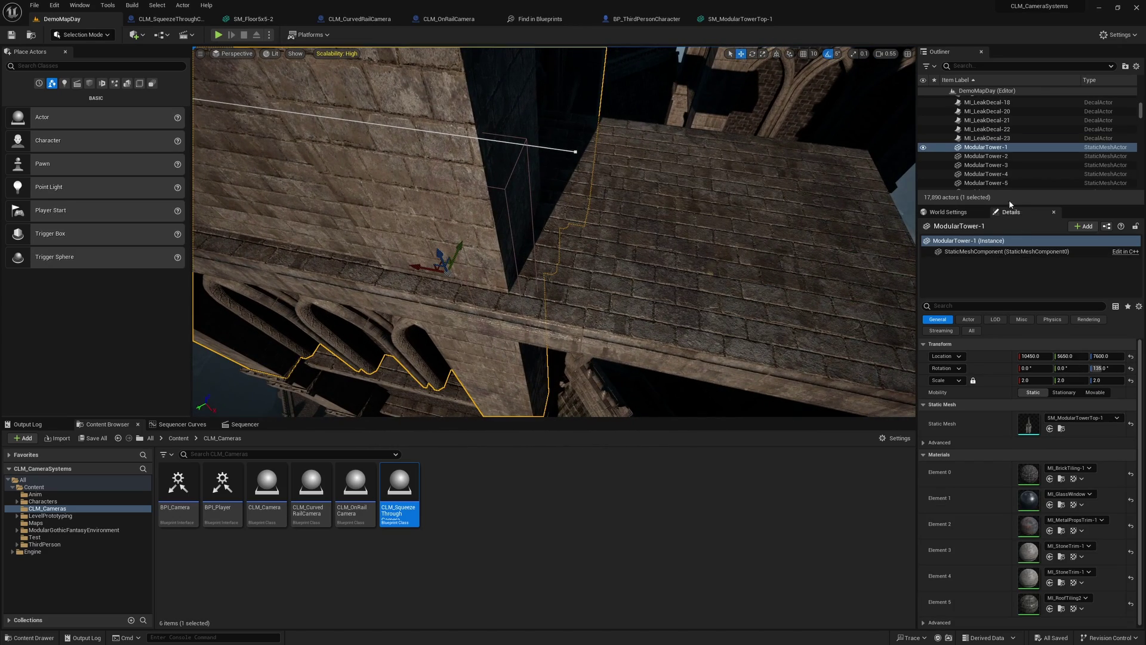
{"action": "left_click", "coordinate": [514, 158]}
{"action": "key", "text": "f"}
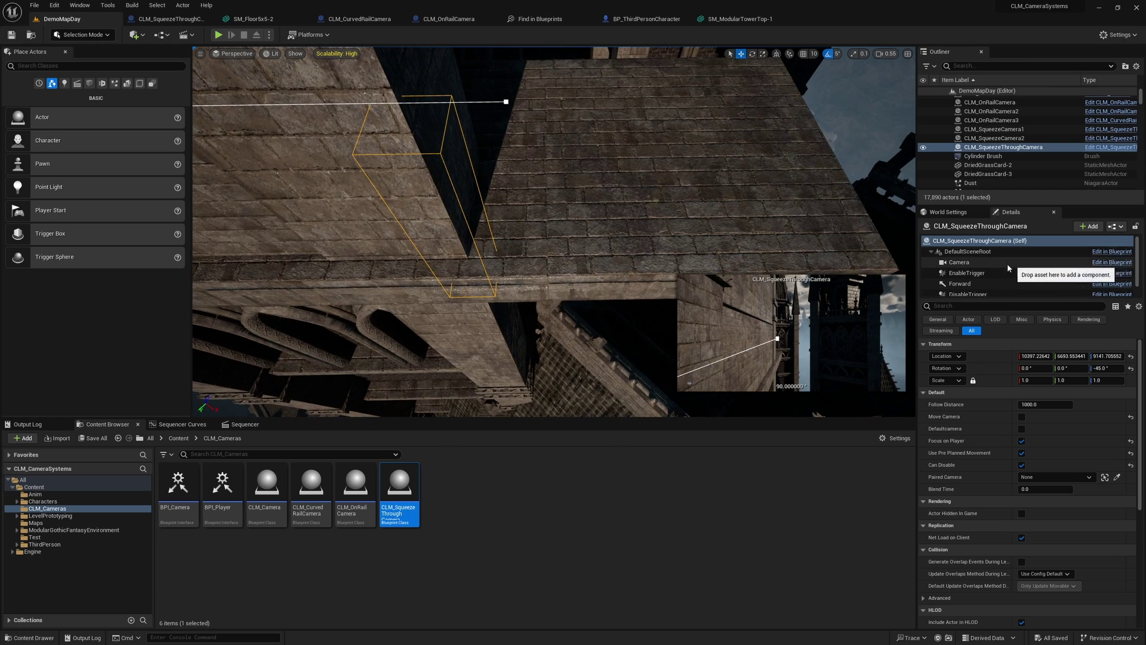
{"action": "left_click", "coordinate": [967, 292]}
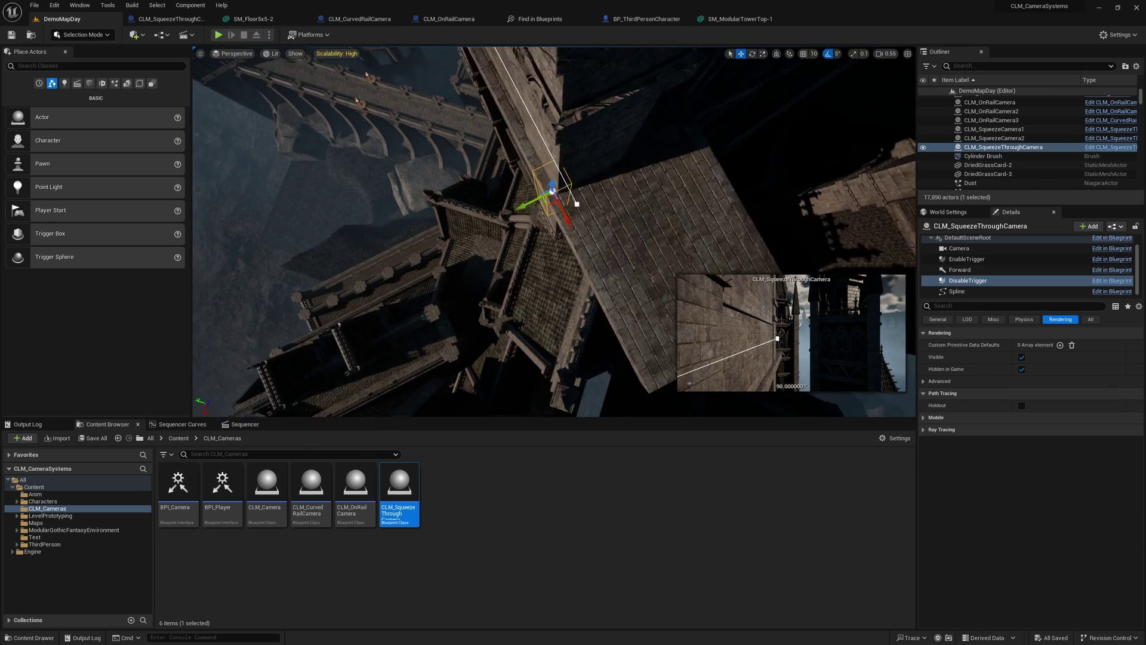
Drop the disable trigger onto the ledge and widen its box.
{"action": "right_click_drag", "start_coordinate": [576, 108], "coordinate": [576, 109]}
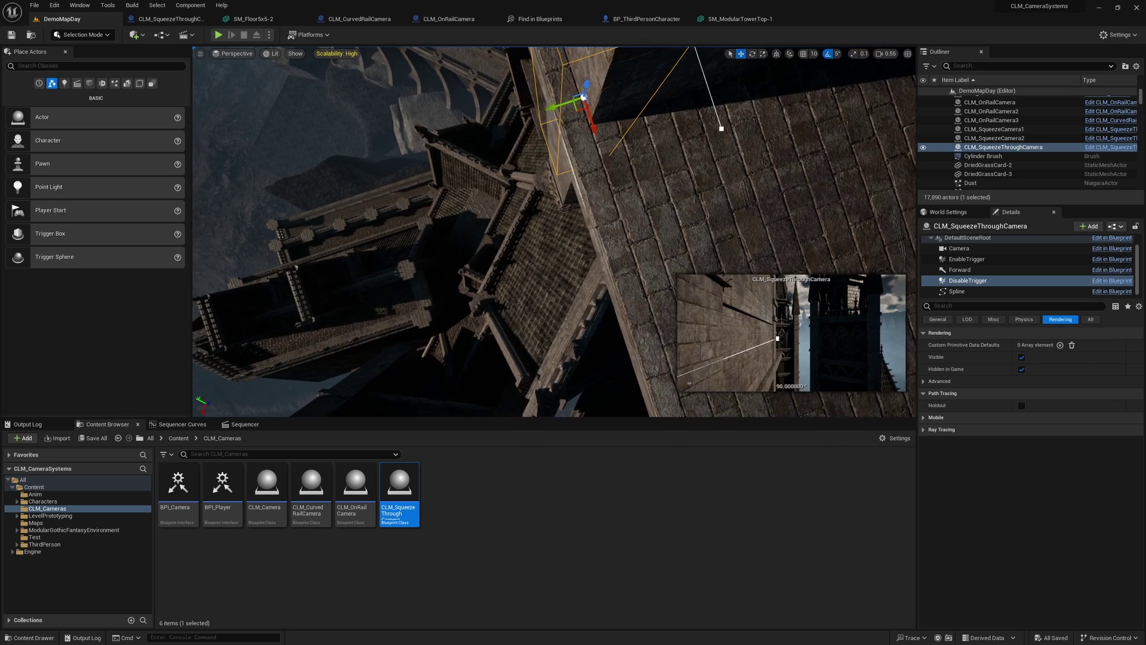
{"action": "left_click_drag", "start_coordinate": [597, 128], "coordinate": [616, 167]}
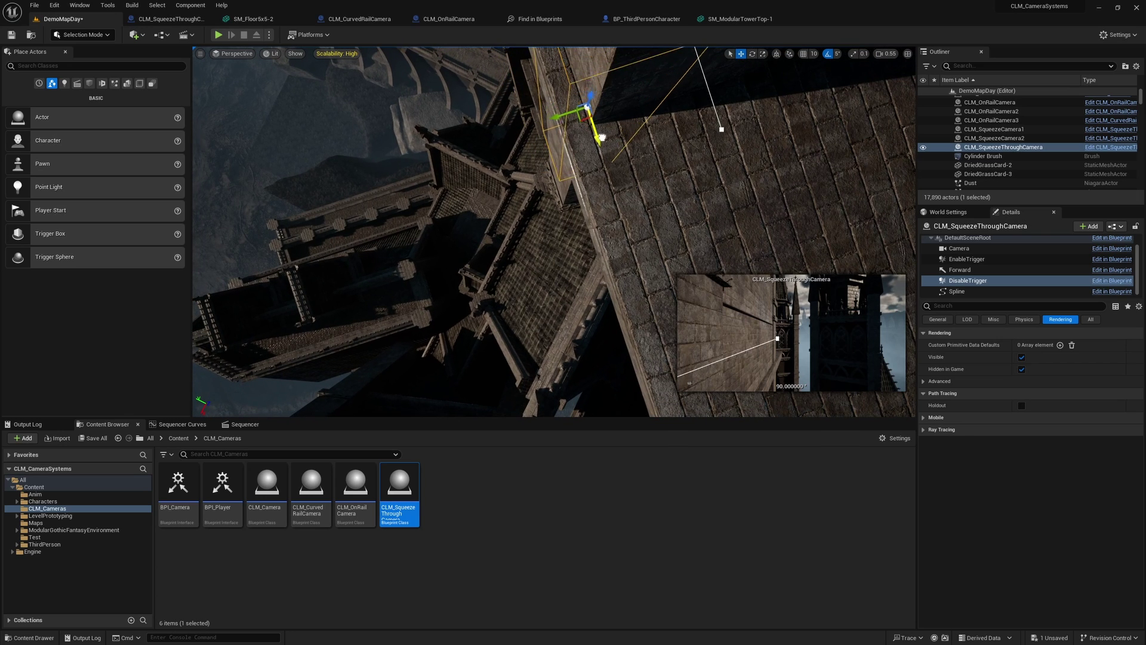
{"action": "right_click_drag", "start_coordinate": [615, 170], "coordinate": [604, 173]}
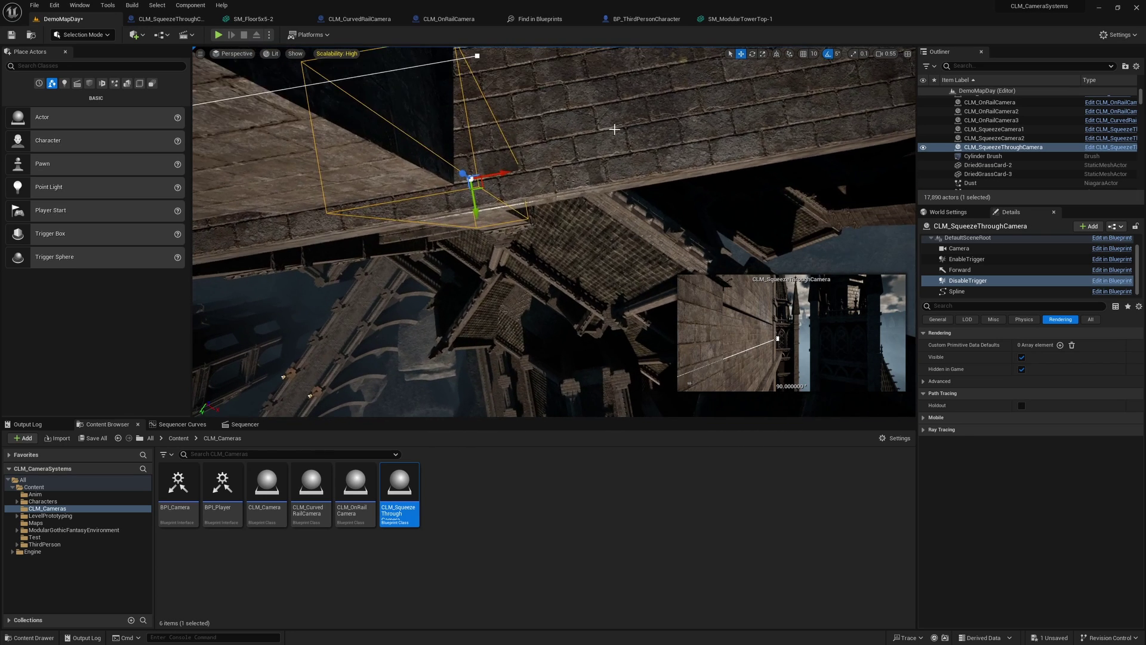
{"action": "left_click_drag", "start_coordinate": [603, 173], "coordinate": [624, 170]}
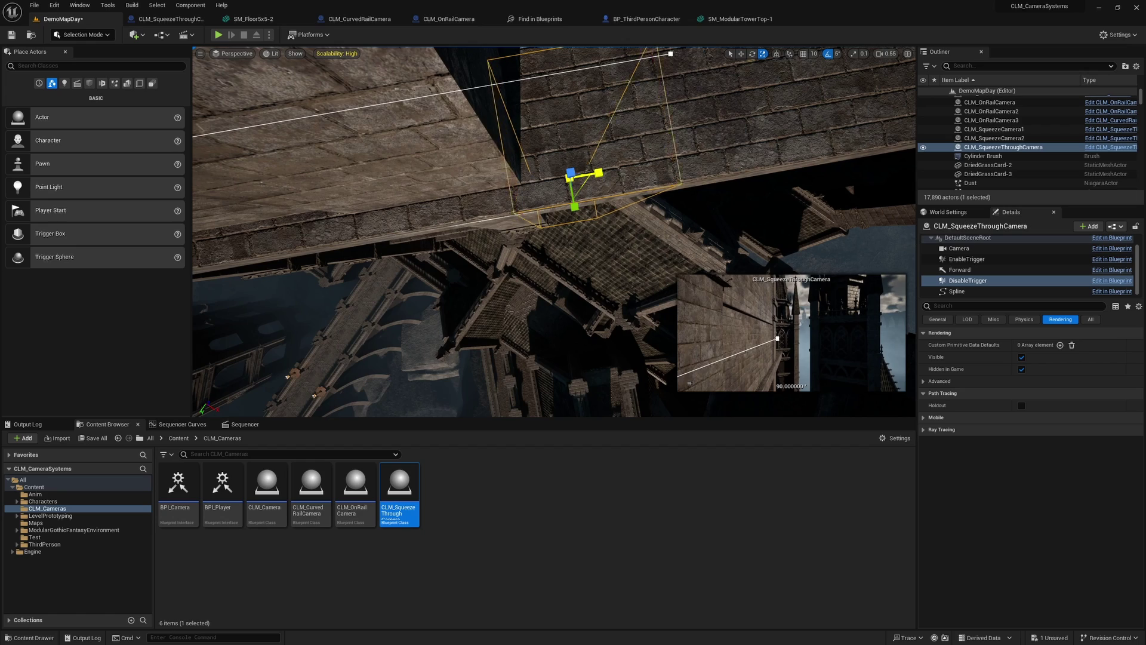
{"action": "mouse_move", "coordinate": [597, 174]}
{"action": "right_mouse_down"}
{"action": "mouse_move", "coordinate": [518, 246]}
{"action": "mouse_move", "coordinate": [232, 393]}
{"action": "right_mouse_up"}
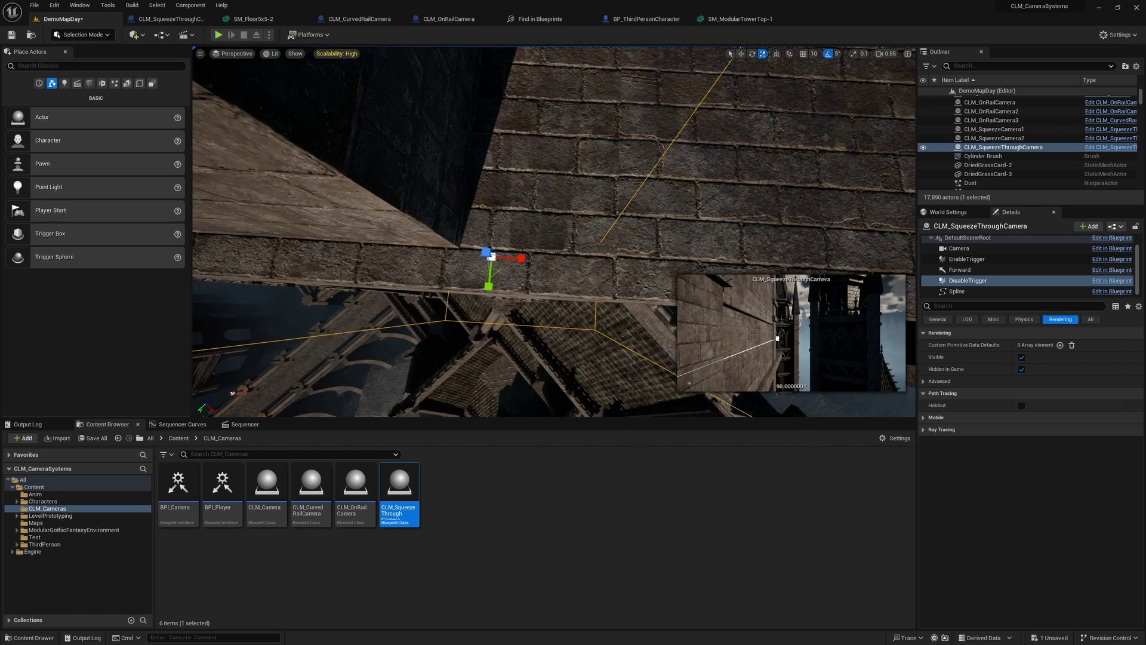
{"action": "right_click_drag", "start_coordinate": [577, 262], "coordinate": [574, 254]}
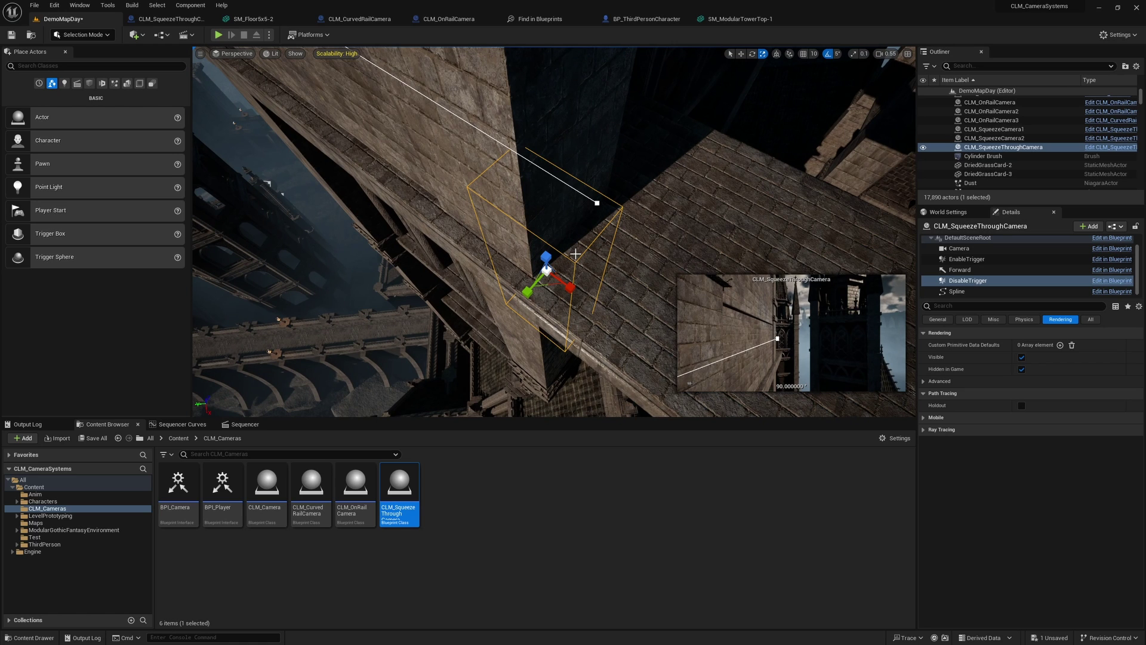
Review the third-person character's Set Control Rotation and Set View Target nodes for reference.
{"action": "left_click", "coordinate": [358, 19]}
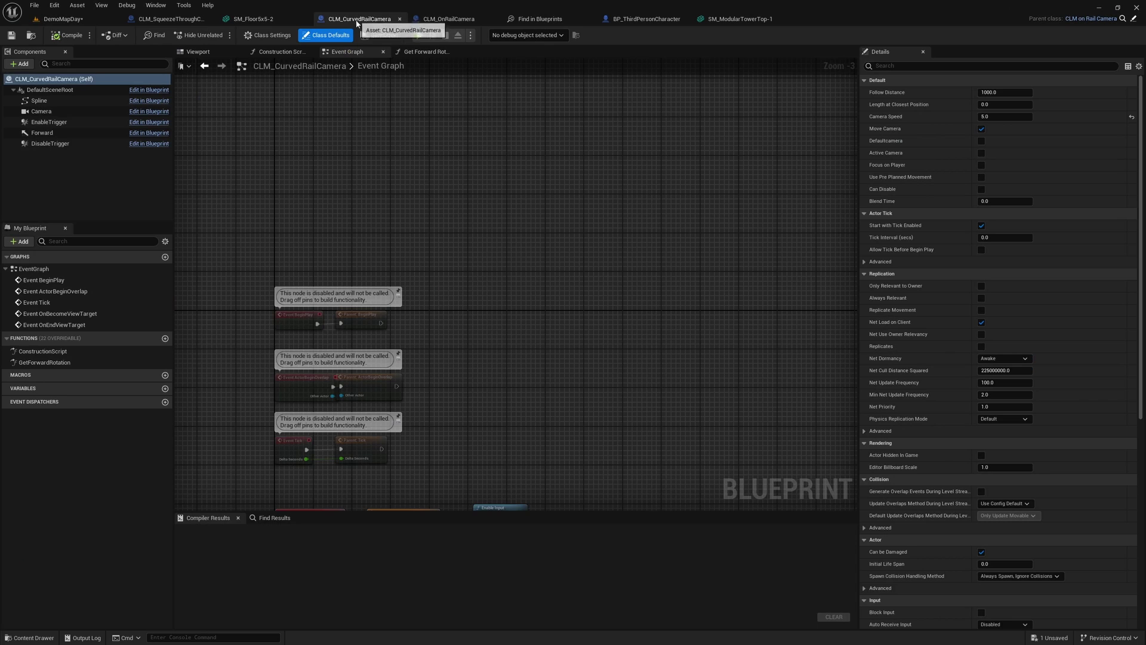
{"action": "left_click", "coordinate": [444, 19]}
{"action": "left_click", "coordinate": [621, 19]}
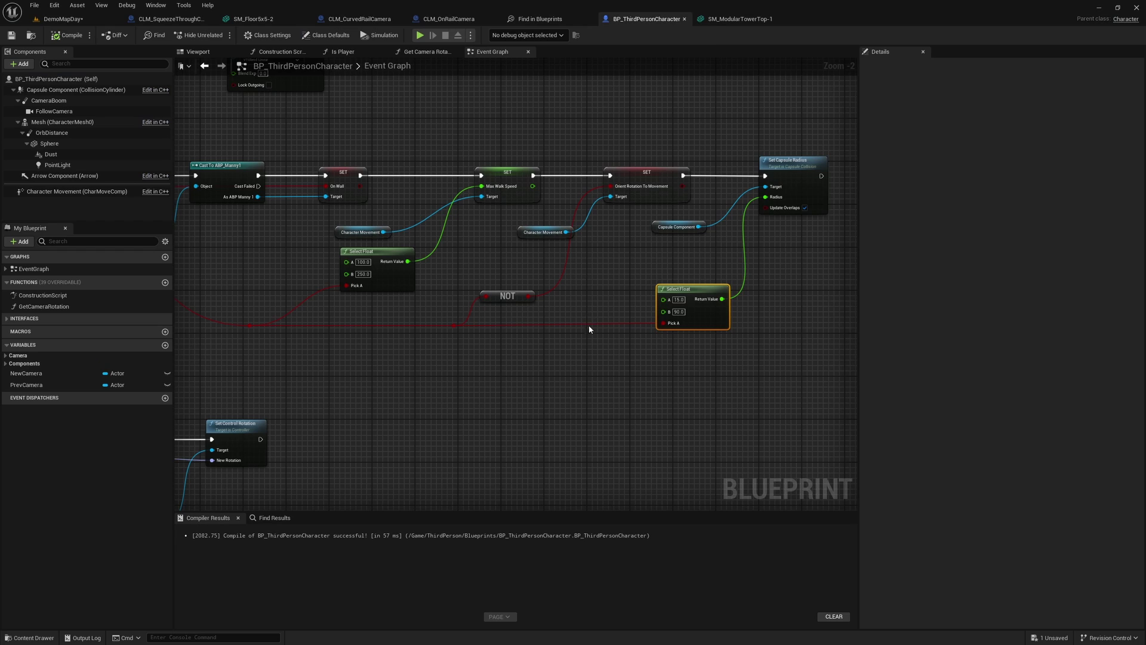
{"action": "right_click_drag", "start_coordinate": [589, 329], "coordinate": [778, 214]}
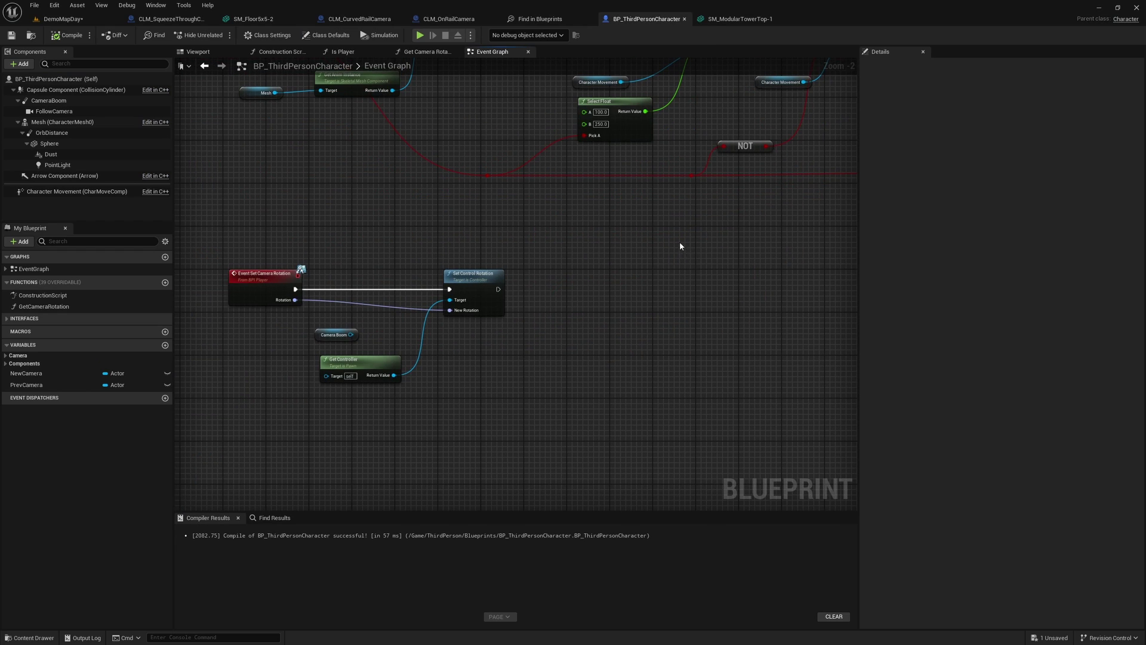
{"action": "mouse_move", "coordinate": [681, 246]}
{"action": "right_mouse_down"}
{"action": "mouse_move", "coordinate": [686, 445]}
{"action": "mouse_move", "coordinate": [338, 384]}
{"action": "mouse_move", "coordinate": [524, 483]}
{"action": "right_mouse_up"}
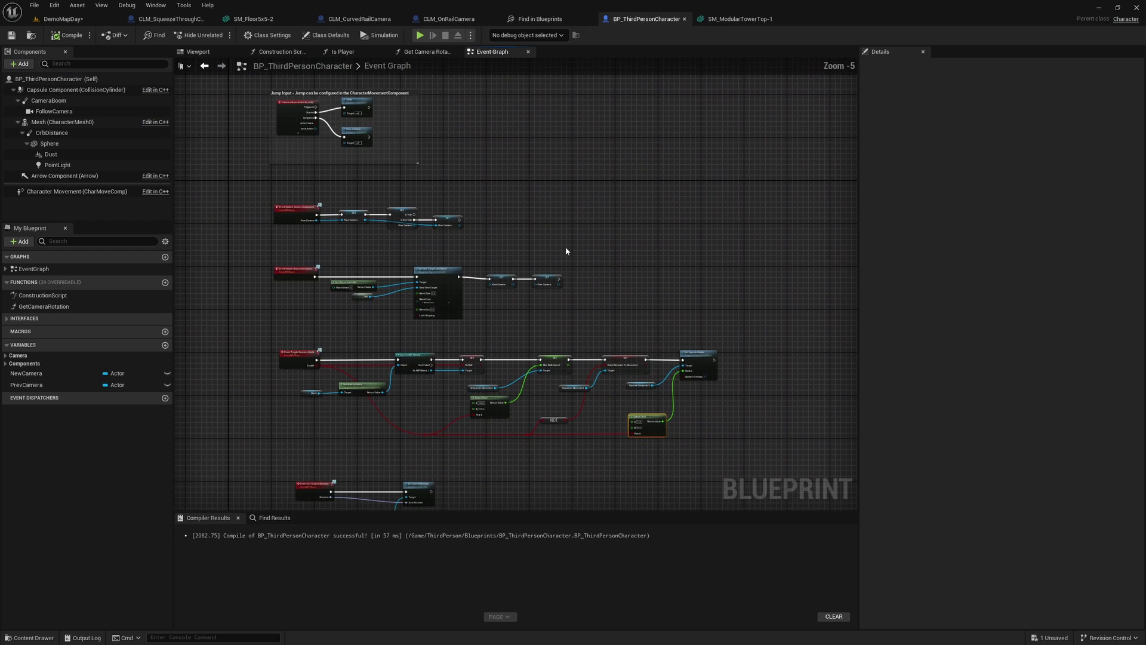
In the squeeze camera graph, shift Toggle Squeeze Mode and Get Controlled Pawn aside for room.
{"action": "left_click", "coordinate": [170, 18]}
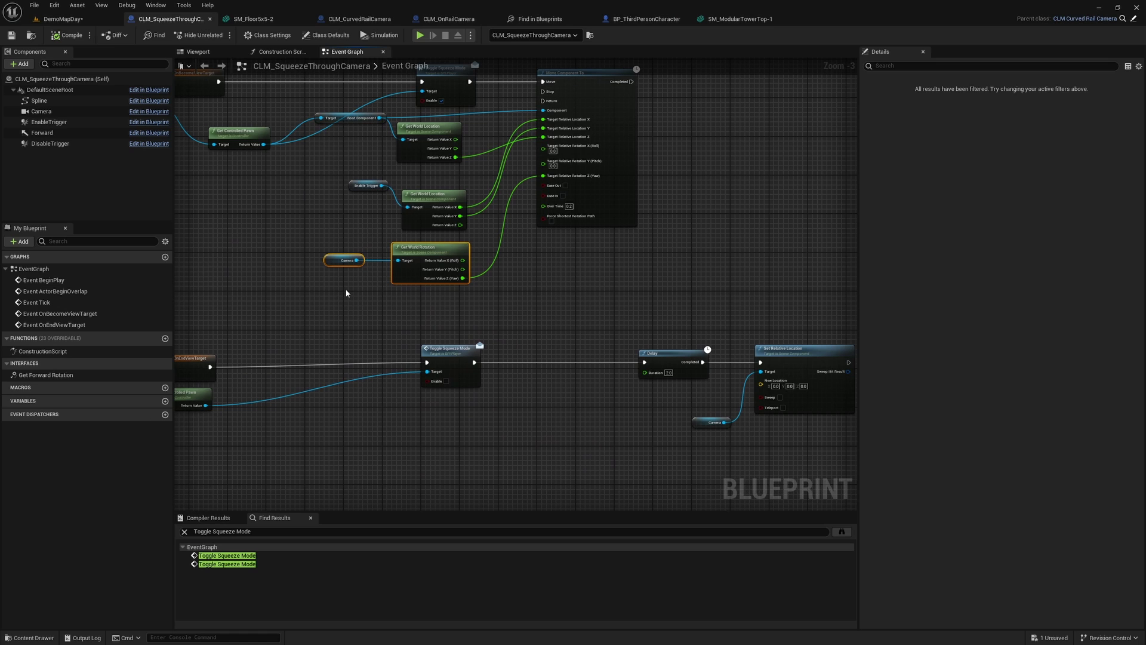
{"action": "scroll", "coordinate": [346, 293], "scroll_direction": "up", "scroll_amount": 3}
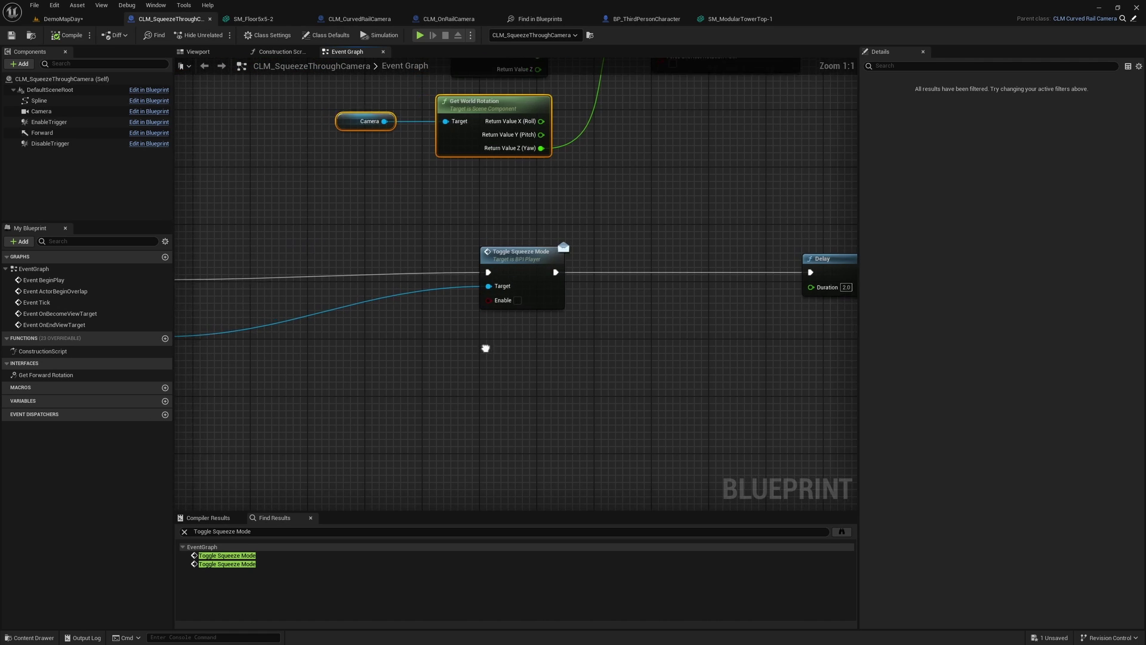
{"action": "scroll", "coordinate": [656, 281], "scroll_direction": "down", "scroll_amount": 2}
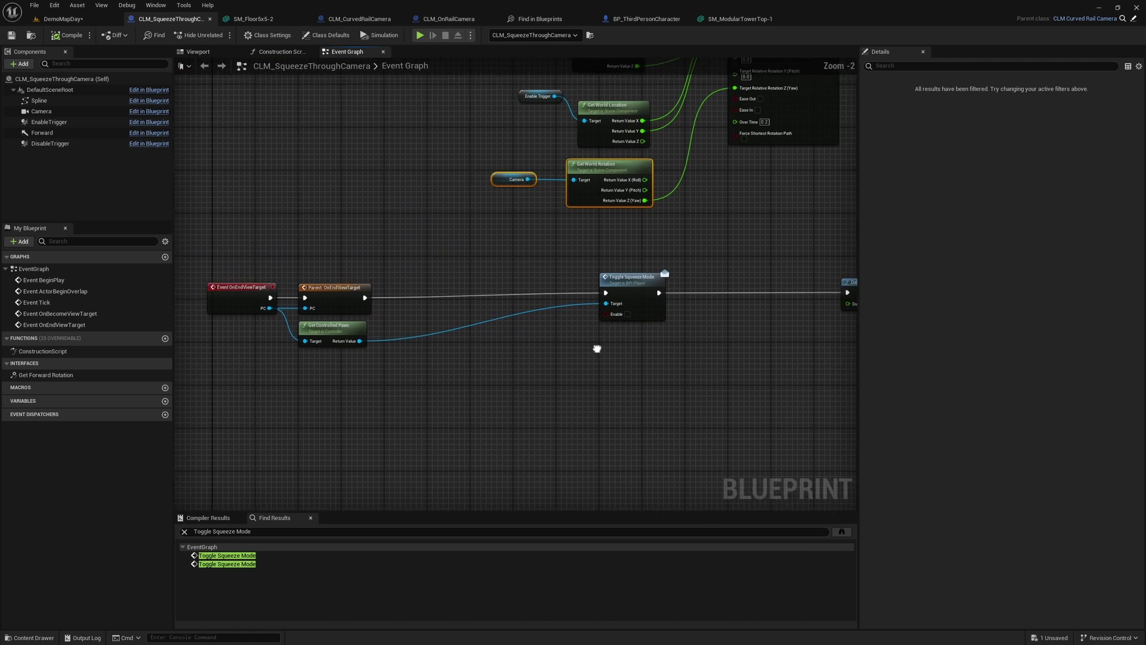
{"action": "left_click_drag", "start_coordinate": [555, 281], "coordinate": [646, 282]}
{"action": "scroll", "coordinate": [657, 282], "scroll_direction": "up", "scroll_amount": 2}
{"action": "right_click_drag", "start_coordinate": [287, 298], "coordinate": [600, 296]}
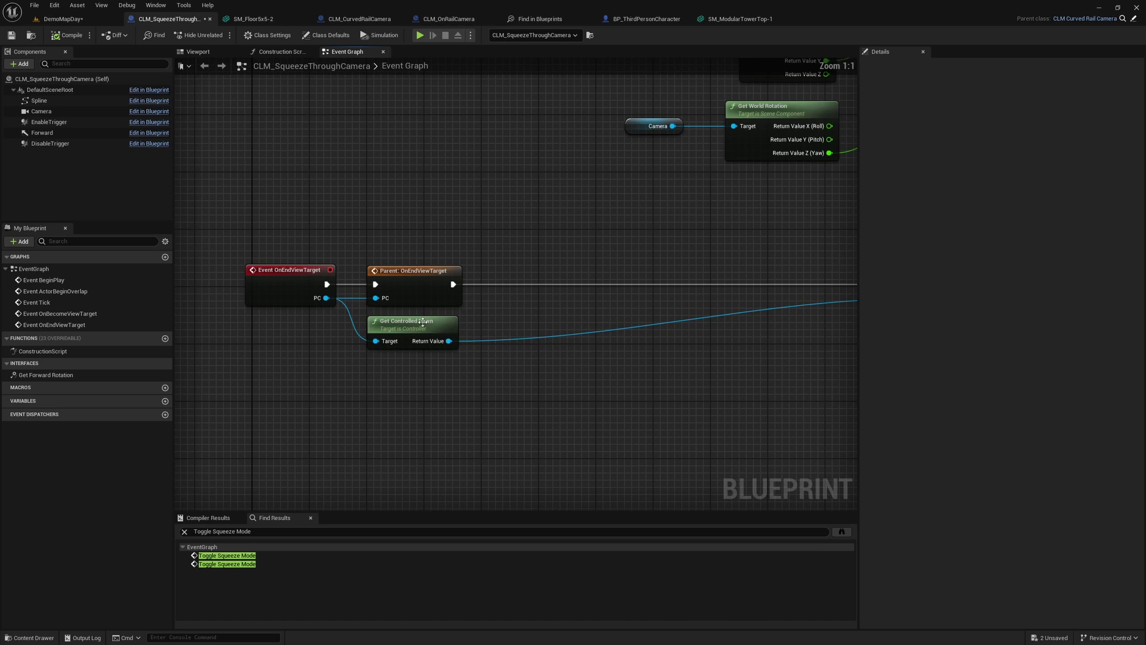
{"action": "left_click_drag", "start_coordinate": [423, 329], "coordinate": [444, 350]}
{"action": "right_click_drag", "start_coordinate": [607, 366], "coordinate": [524, 390]}
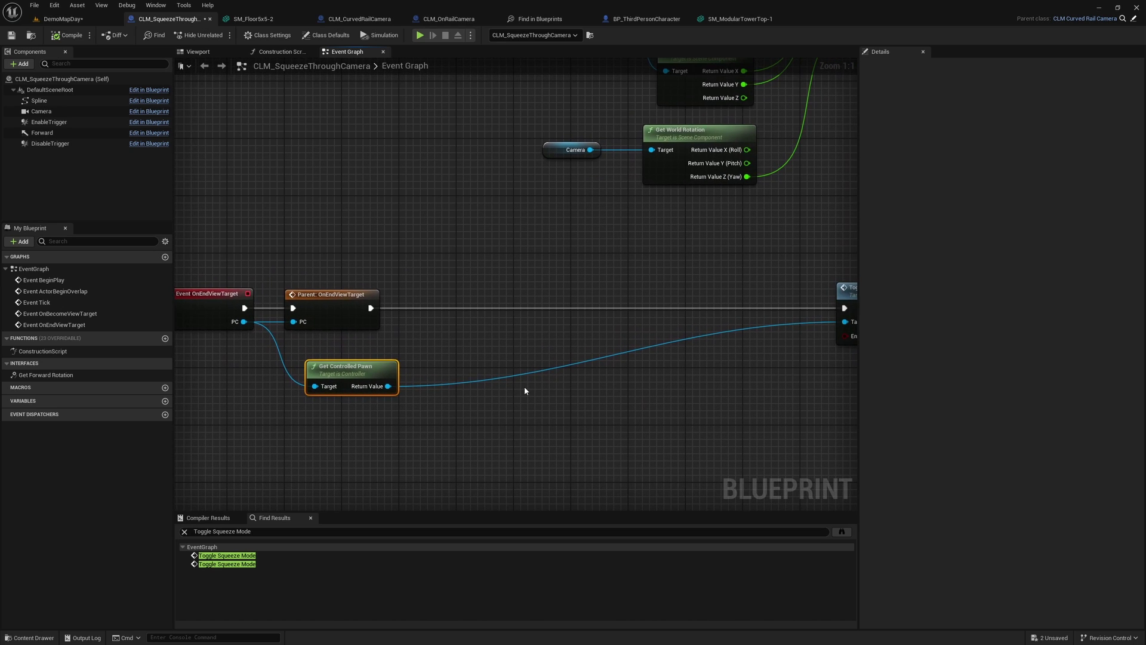
{"action": "scroll", "coordinate": [524, 390], "scroll_direction": "down", "scroll_amount": 2}
{"action": "right_click_drag", "start_coordinate": [525, 325], "coordinate": [402, 389]}
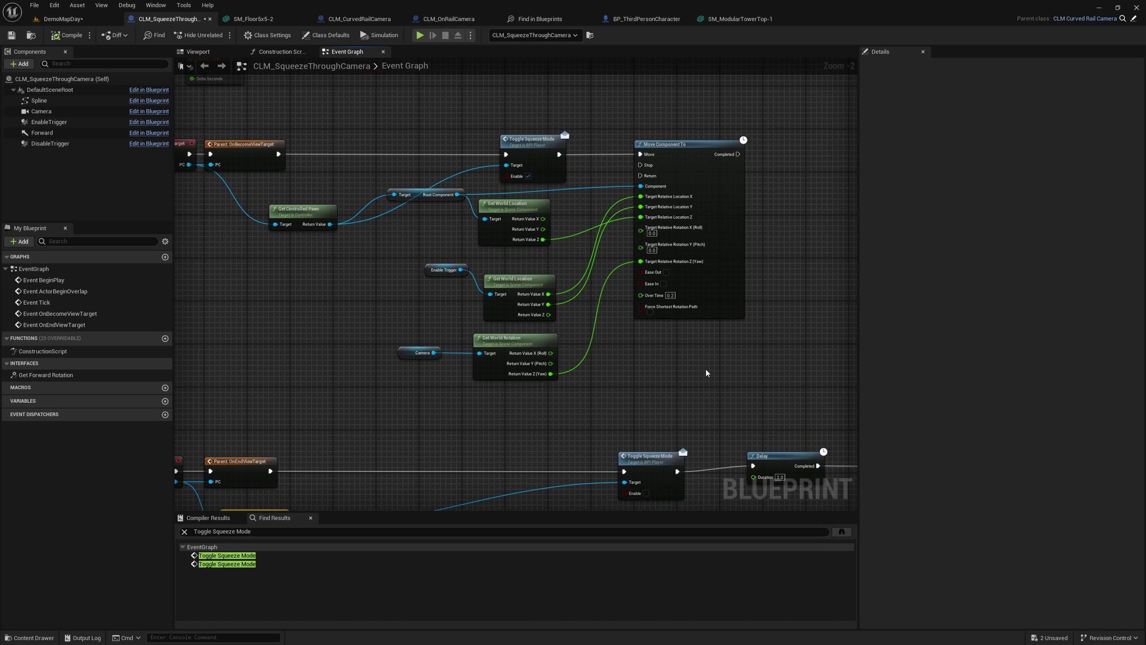
In the entry Move Component To group, add a Forward rotation source and delete the Camera reference.
{"action": "left_click_drag", "start_coordinate": [423, 195], "coordinate": [427, 198]}
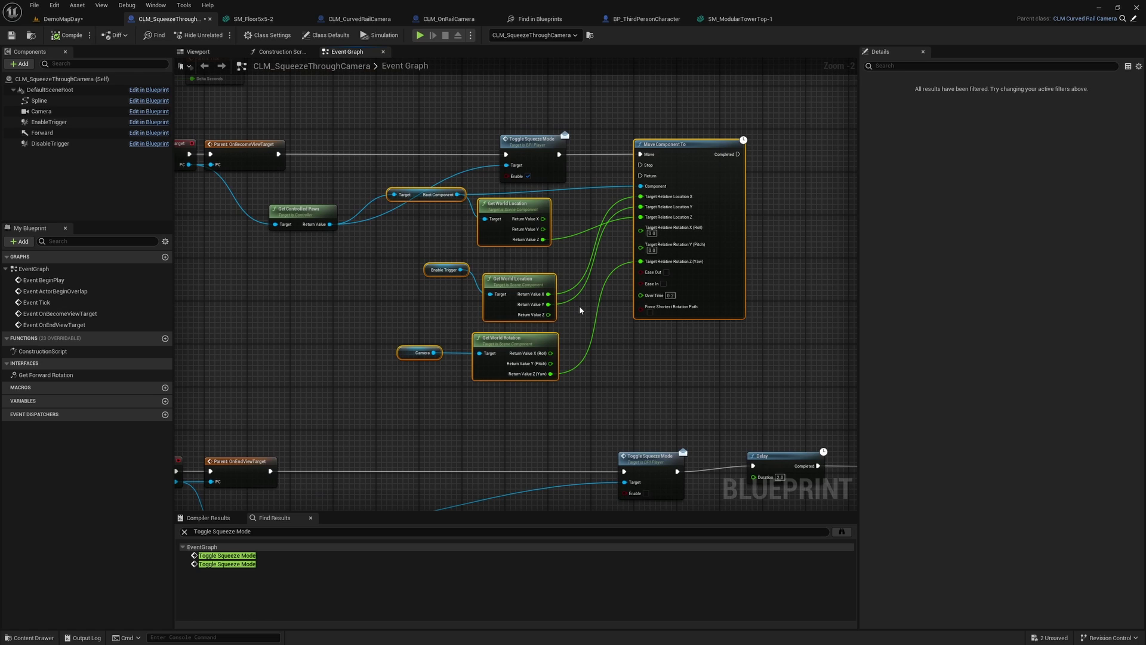
{"action": "left_click_drag", "start_coordinate": [429, 272], "coordinate": [326, 284]}
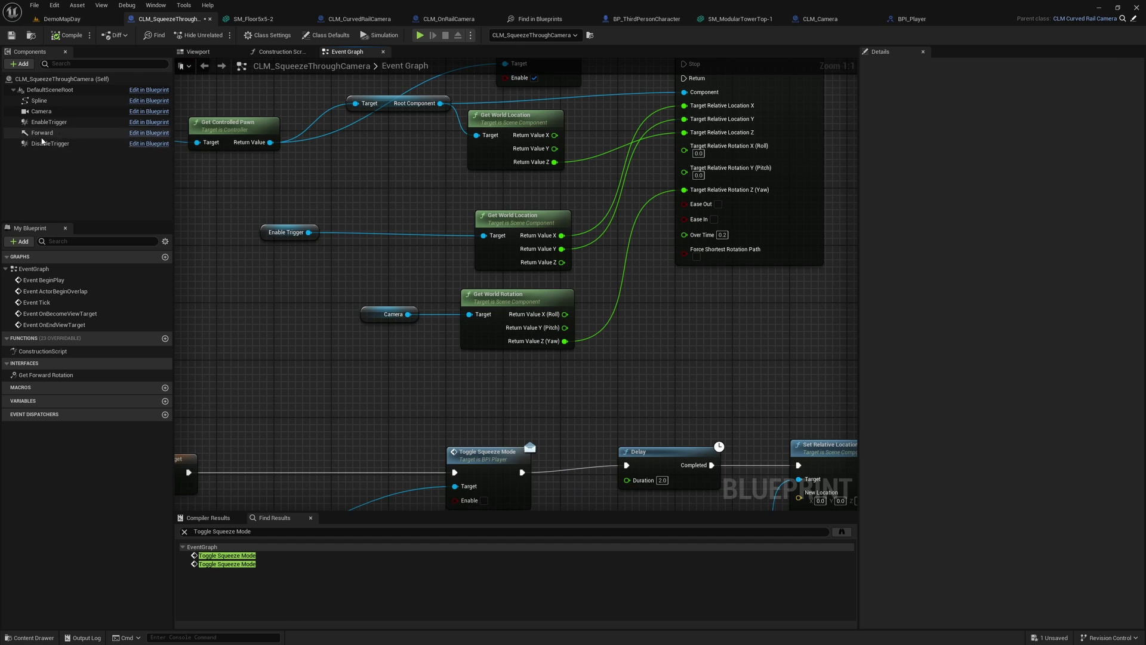
{"action": "mouse_move", "coordinate": [42, 132]}
{"action": "left_mouse_down"}
{"action": "mouse_move", "coordinate": [368, 334]}
{"action": "mouse_move", "coordinate": [481, 323]}
{"action": "left_mouse_up"}
{"action": "left_click", "coordinate": [338, 307]}
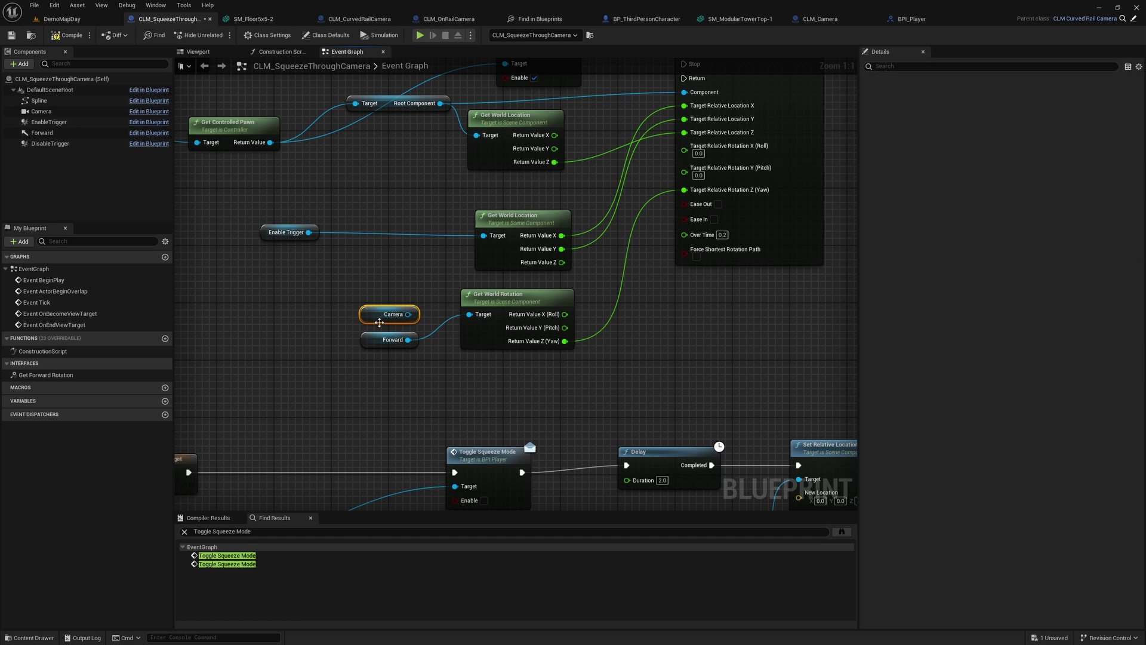
{"action": "left_click", "coordinate": [382, 313]}
{"action": "key", "text": "Delete"}
Paste a copy of the Move Component To group below the exit branch.
{"action": "scroll", "coordinate": [646, 384], "scroll_direction": "down", "scroll_amount": 3}
{"action": "right_click_drag", "start_coordinate": [645, 388], "coordinate": [601, 487]}
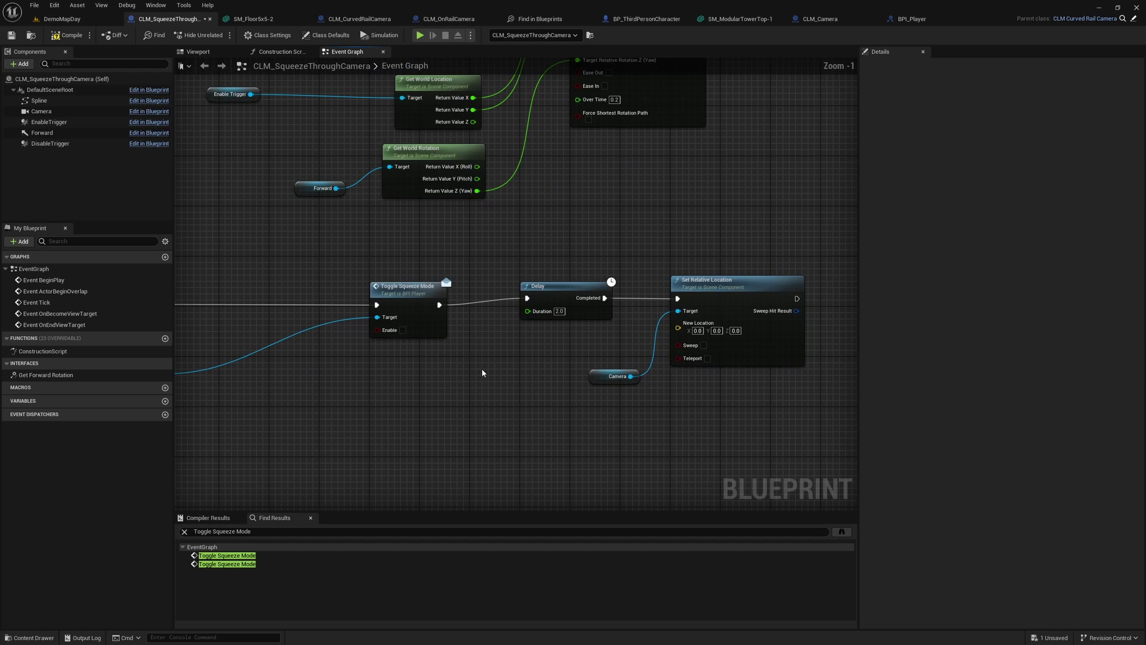
{"action": "scroll", "coordinate": [520, 374], "scroll_direction": "up", "scroll_amount": 1}
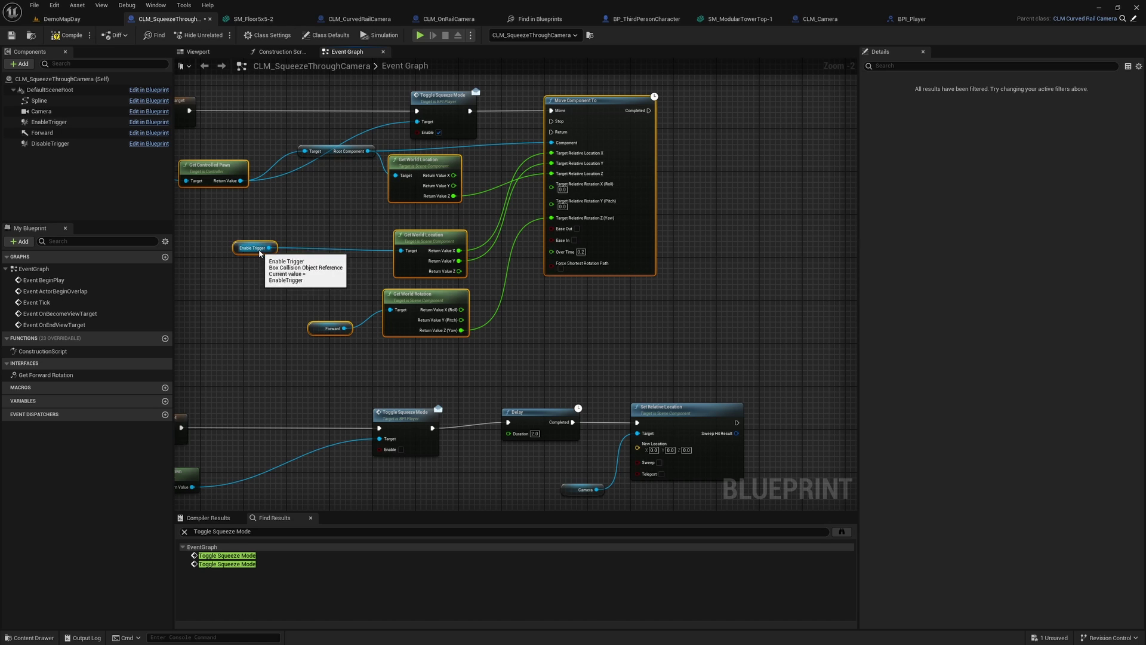
{"action": "scroll", "coordinate": [259, 252], "scroll_direction": "down", "scroll_amount": 3}
{"action": "right_click_drag", "start_coordinate": [312, 350], "coordinate": [371, 220]}
{"action": "key", "text": "ctrl+v"}
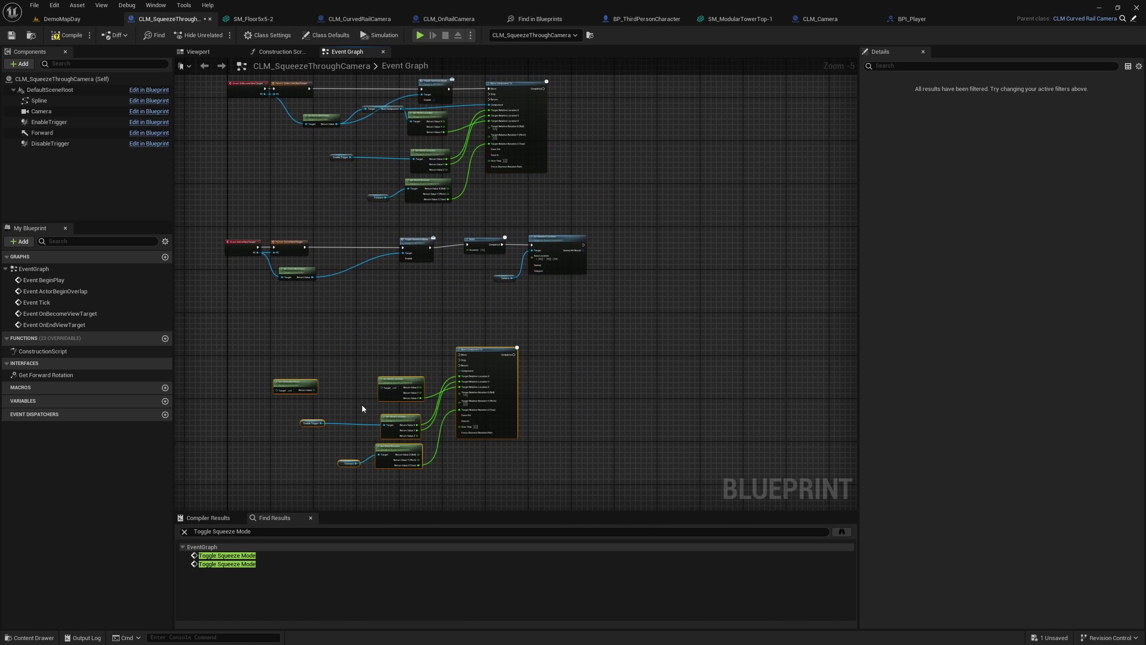
Push the exit branch's Toggle, Delay and Set Relative Location nodes far right.
{"action": "scroll", "coordinate": [517, 335], "scroll_direction": "up", "scroll_amount": 3}
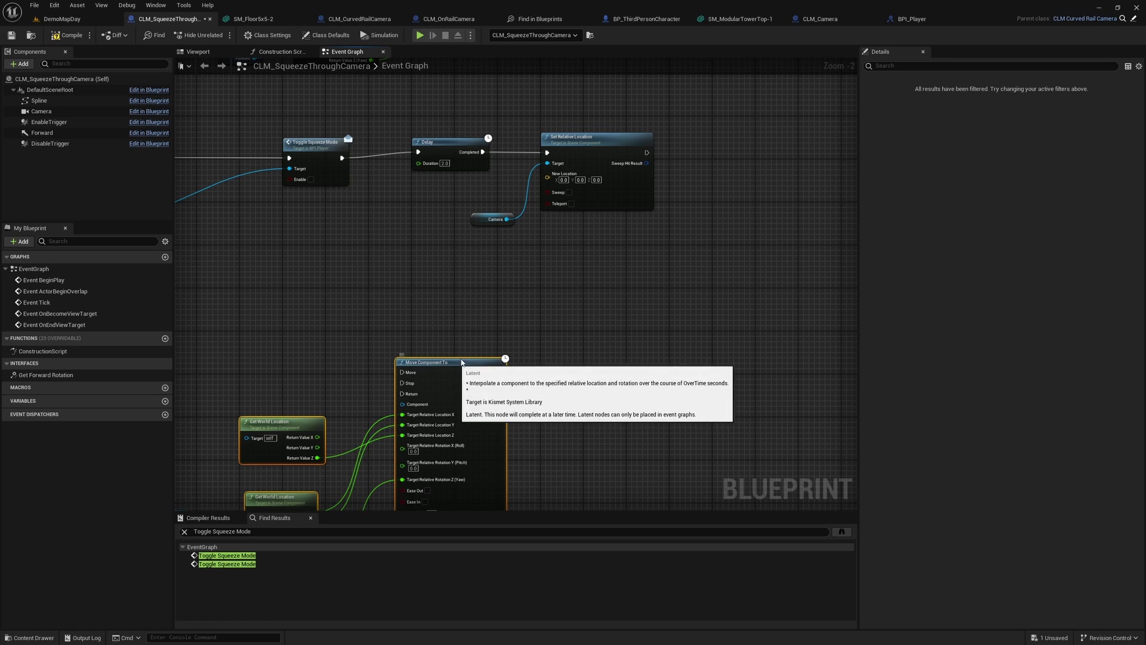
{"action": "right_click_drag", "start_coordinate": [351, 128], "coordinate": [288, 225]}
{"action": "scroll", "coordinate": [271, 269], "scroll_direction": "down", "scroll_amount": 2}
{"action": "left_click_drag", "start_coordinate": [271, 270], "coordinate": [583, 288]}
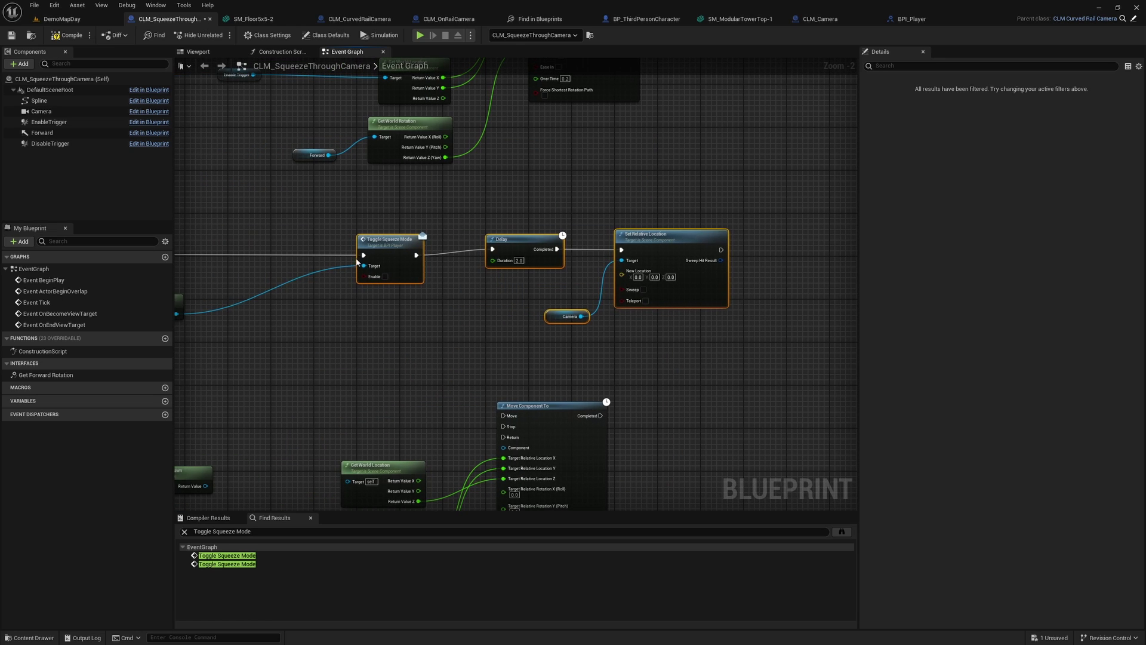
{"action": "scroll", "coordinate": [606, 272], "scroll_direction": "up", "scroll_amount": 3}
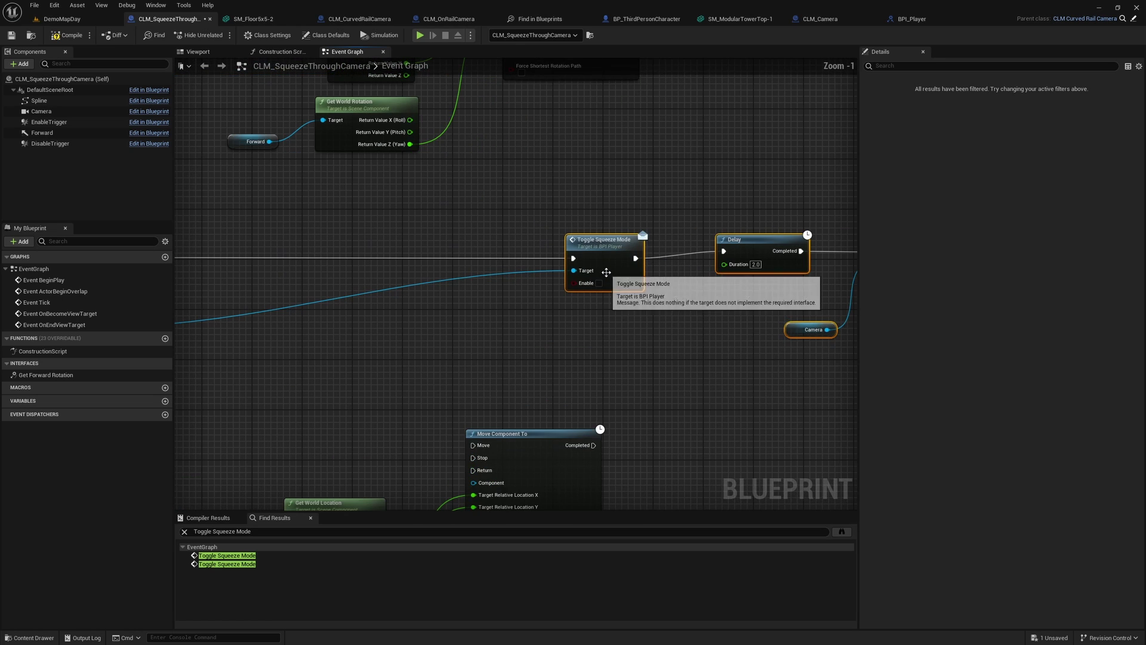
{"action": "scroll", "coordinate": [451, 354], "scroll_direction": "down", "scroll_amount": 2}
{"action": "right_click_drag", "start_coordinate": [451, 353], "coordinate": [549, 230]}
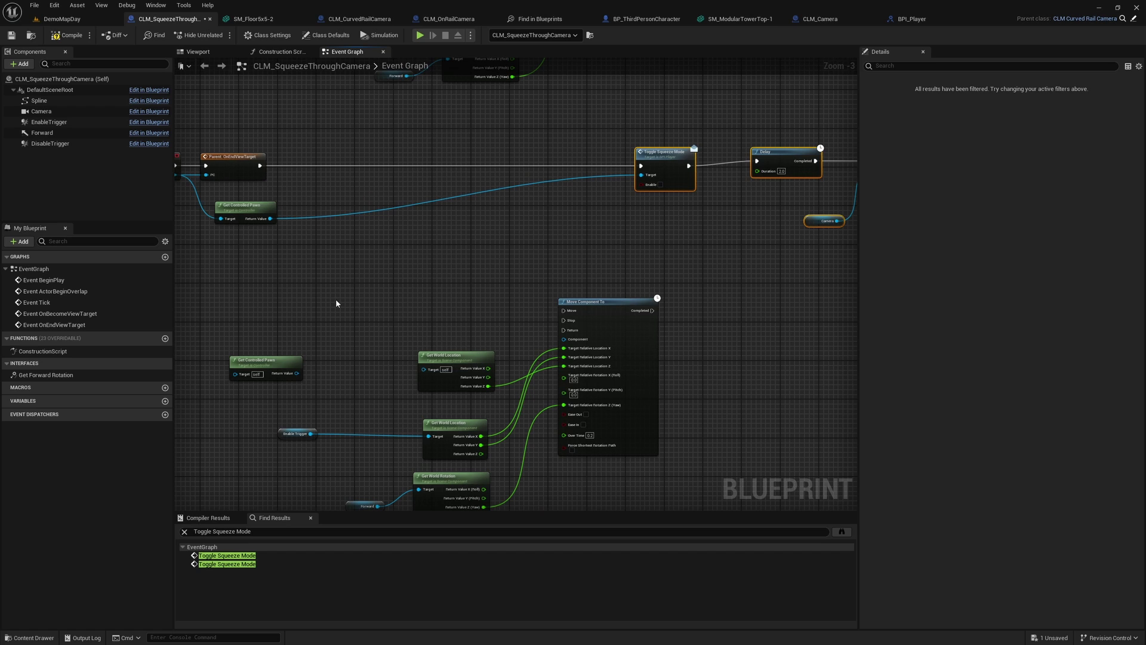
{"action": "scroll", "coordinate": [336, 303], "scroll_direction": "up", "scroll_amount": 1}
{"action": "scroll", "coordinate": [391, 349], "scroll_direction": "up", "scroll_amount": 1}
Feed the pasted move the pawn's Get Root Component, removing the extra Get Controlled Pawn.
{"action": "left_click_drag", "start_coordinate": [347, 146], "coordinate": [407, 398]}
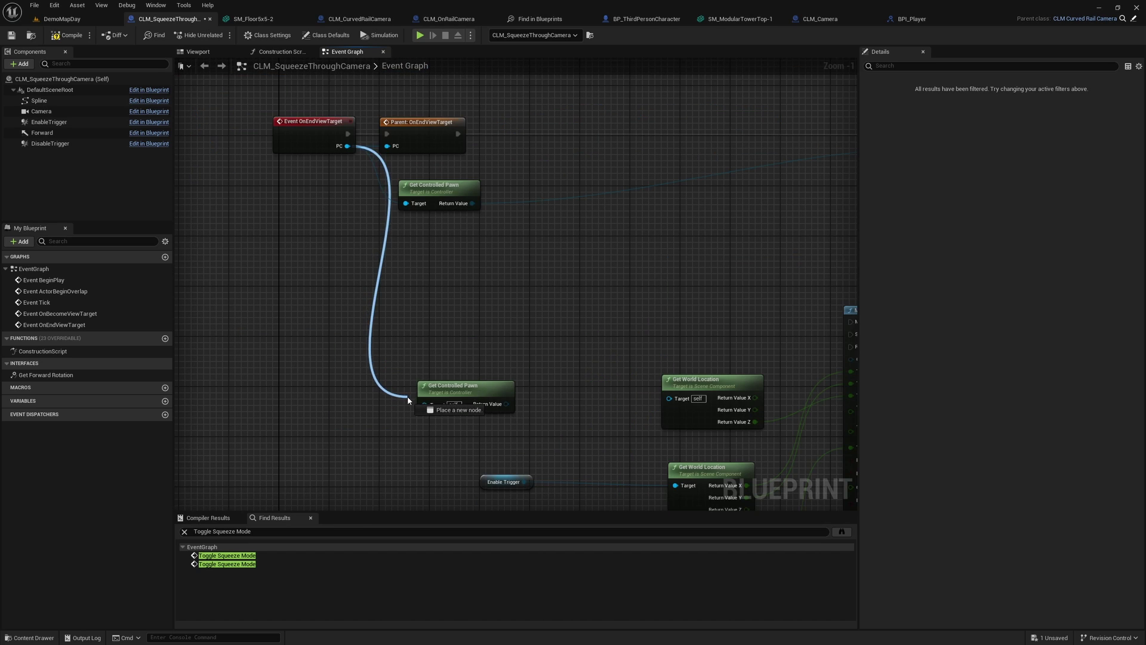
{"action": "right_click_drag", "start_coordinate": [497, 220], "coordinate": [330, 186]}
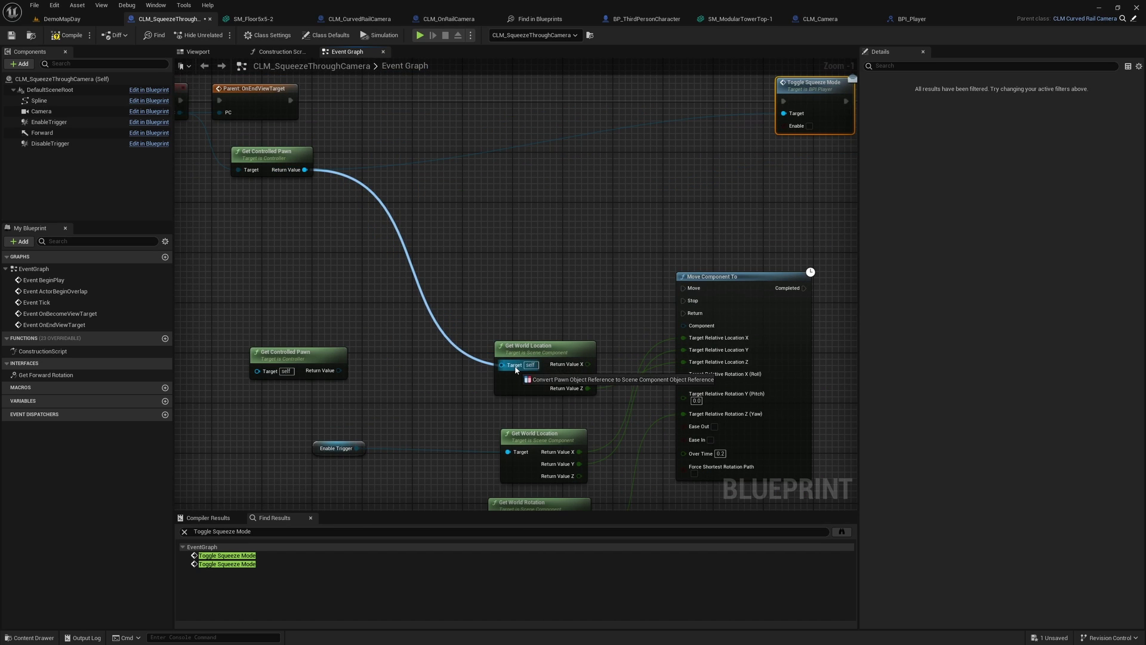
{"action": "left_click_drag", "start_coordinate": [516, 370], "coordinate": [355, 276]}
{"action": "type", "text": "get "}
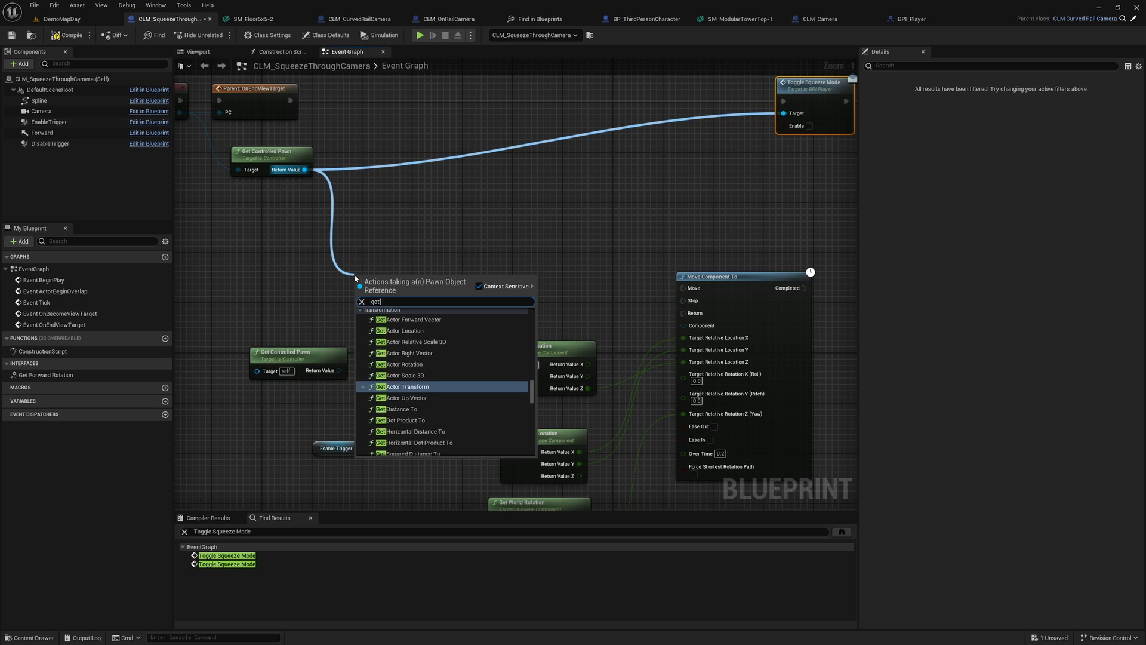
{"action": "type", "text": "root"}
{"action": "key", "text": "Return"}
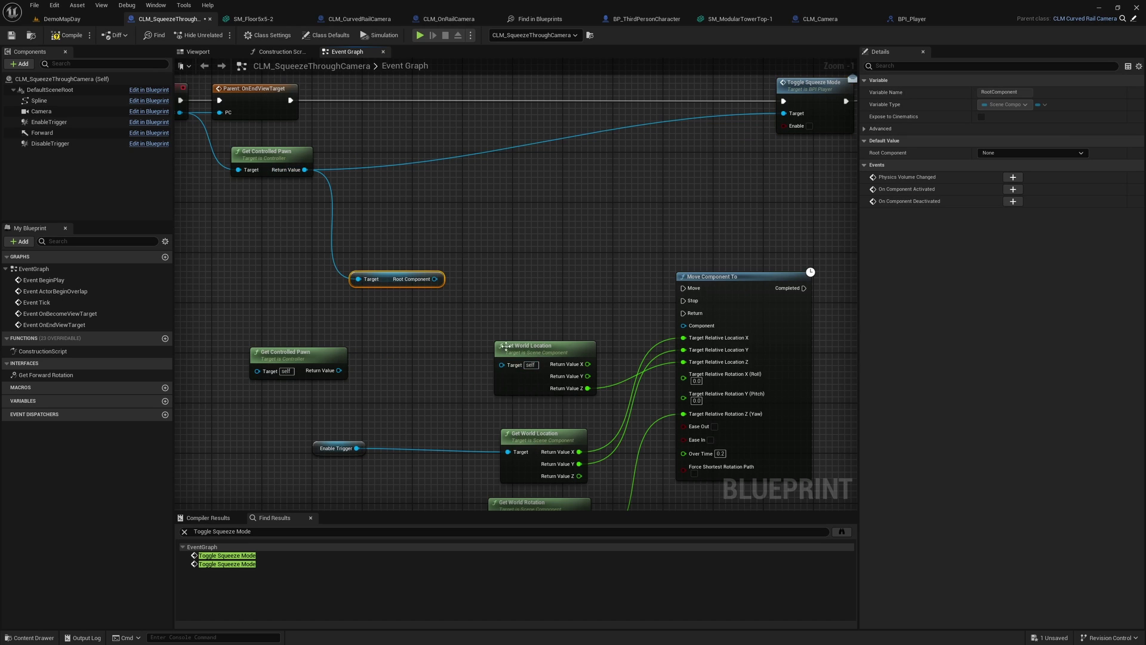
{"action": "right_click_drag", "start_coordinate": [513, 381], "coordinate": [467, 326]}
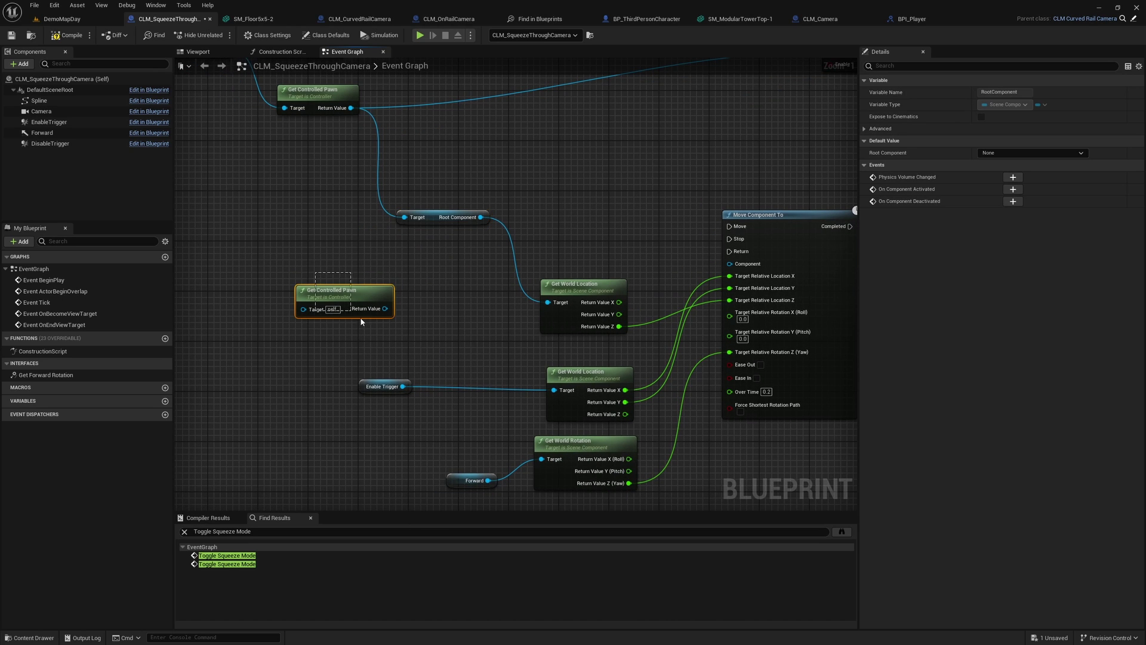
{"action": "key", "text": "Delete"}
Run the move after Parent: OnEndViewTarget, toggling squeeze mode once it completes.
{"action": "scroll", "coordinate": [364, 317], "scroll_direction": "down", "scroll_amount": 5}
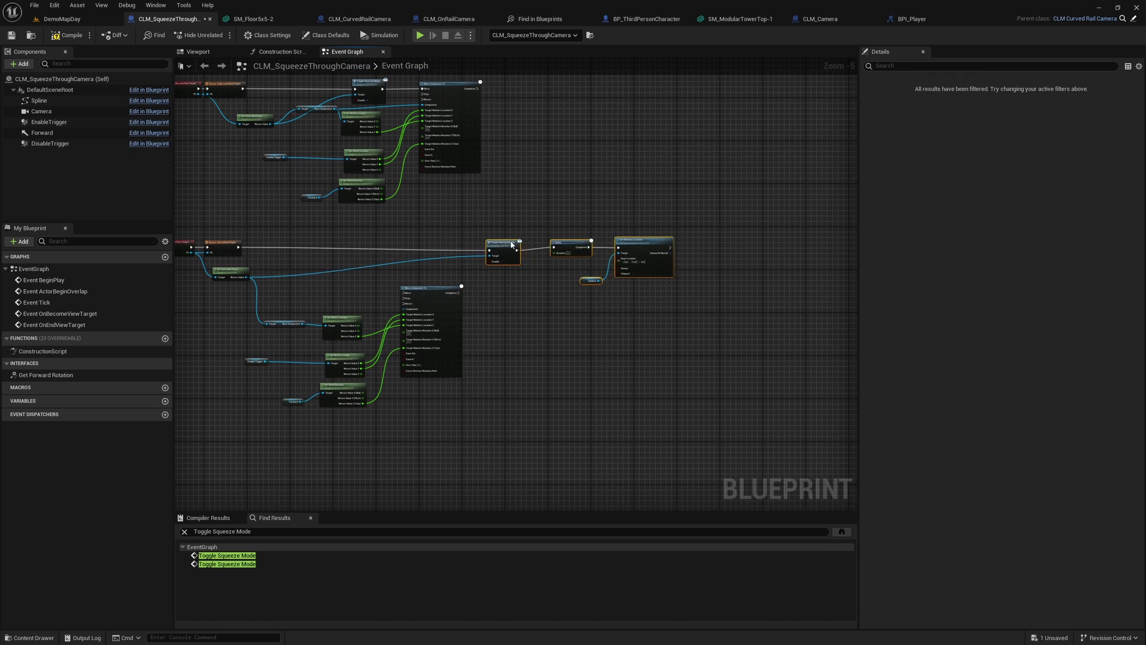
{"action": "scroll", "coordinate": [528, 238], "scroll_direction": "up", "scroll_amount": 2}
{"action": "scroll", "coordinate": [453, 252], "scroll_direction": "up", "scroll_amount": 1}
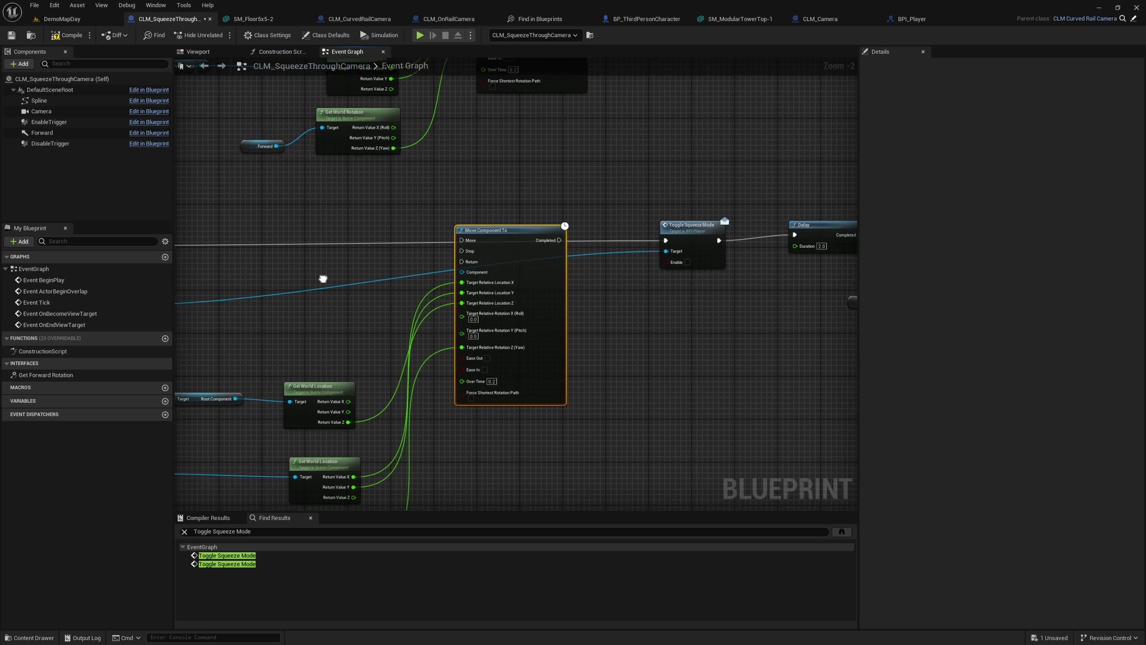
{"action": "right_click_drag", "start_coordinate": [410, 244], "coordinate": [282, 240]}
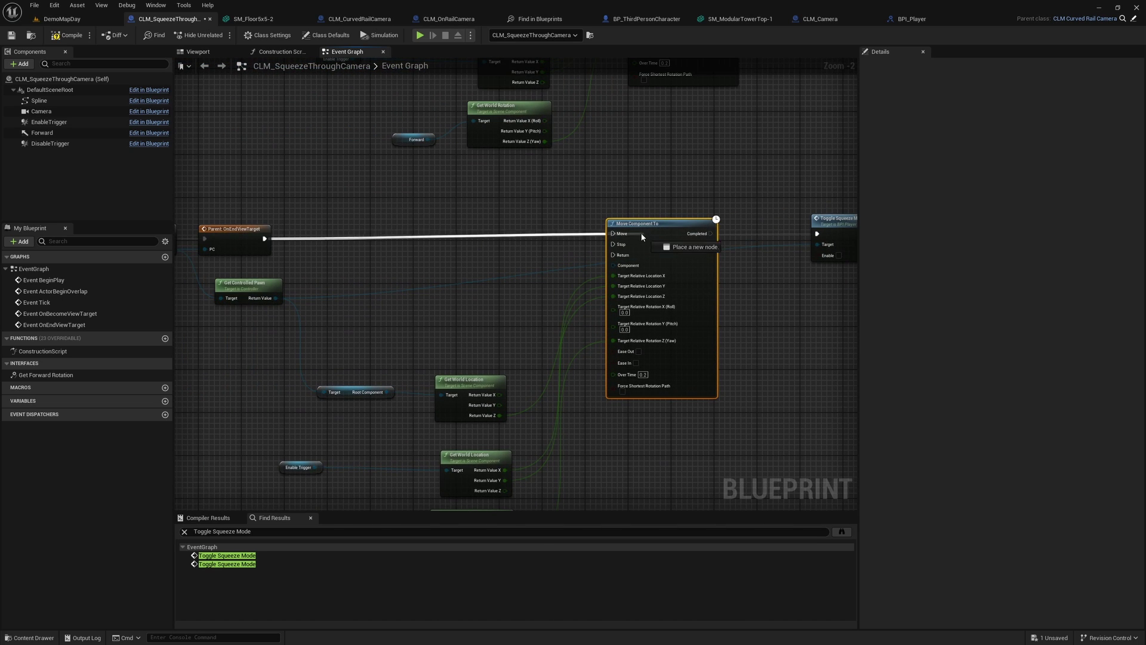
{"action": "left_click_drag", "start_coordinate": [641, 237], "coordinate": [624, 233]}
{"action": "right_click_drag", "start_coordinate": [716, 237], "coordinate": [517, 265]}
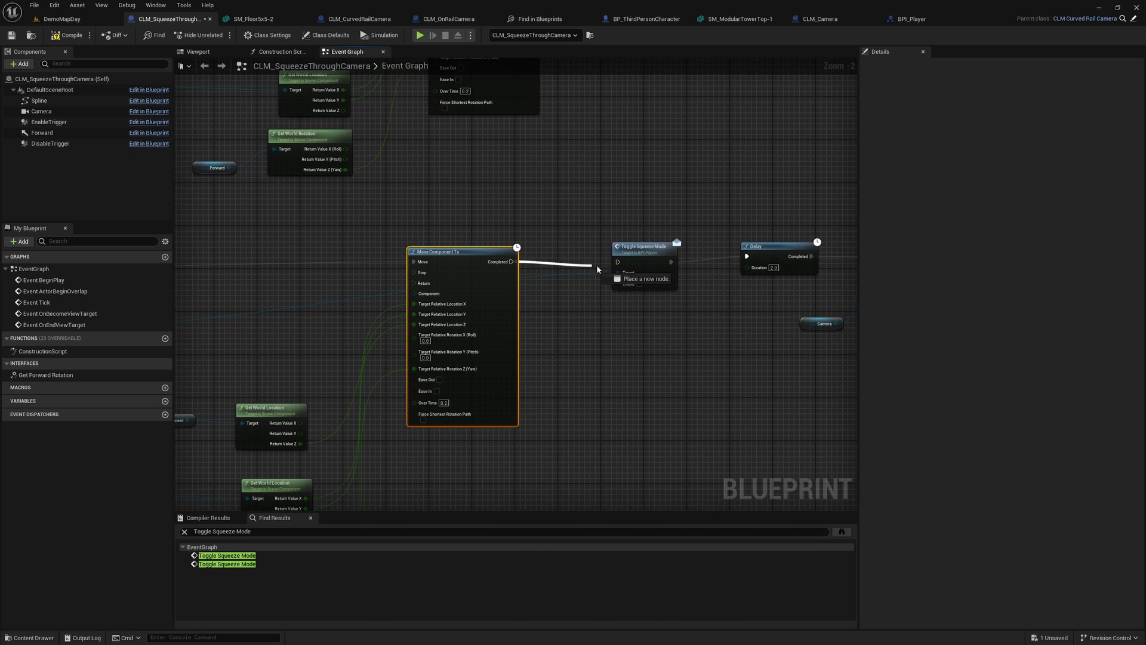
Replace the Enable Trigger reference with DisableTrigger's location as the move target, then view DemoMapDay.
{"action": "scroll", "coordinate": [532, 379], "scroll_direction": "up", "scroll_amount": 1}
{"action": "scroll", "coordinate": [561, 364], "scroll_direction": "up", "scroll_amount": 1}
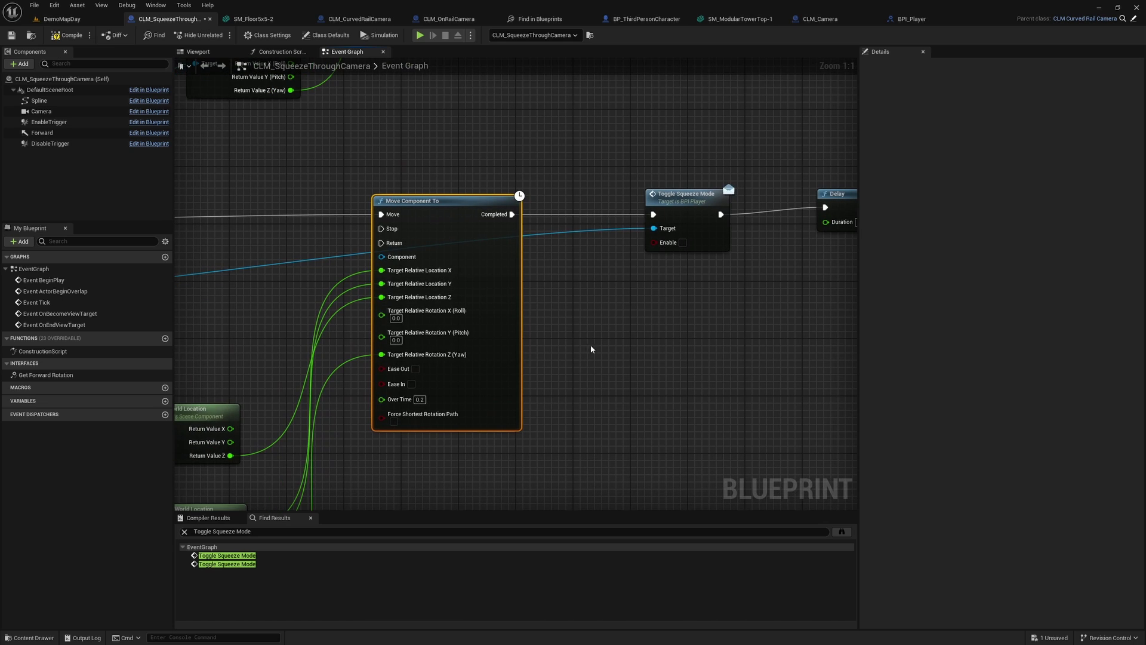
{"action": "right_click_drag", "start_coordinate": [704, 229], "coordinate": [789, 289]}
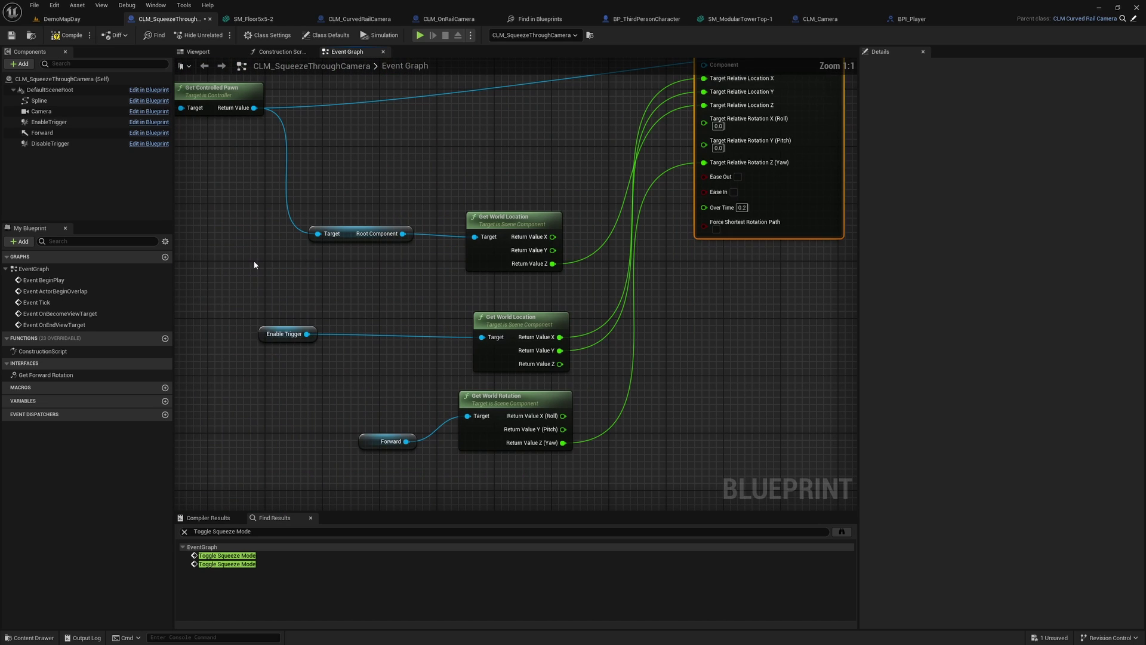
{"action": "left_click", "coordinate": [281, 335]}
{"action": "key", "text": "Delete"}
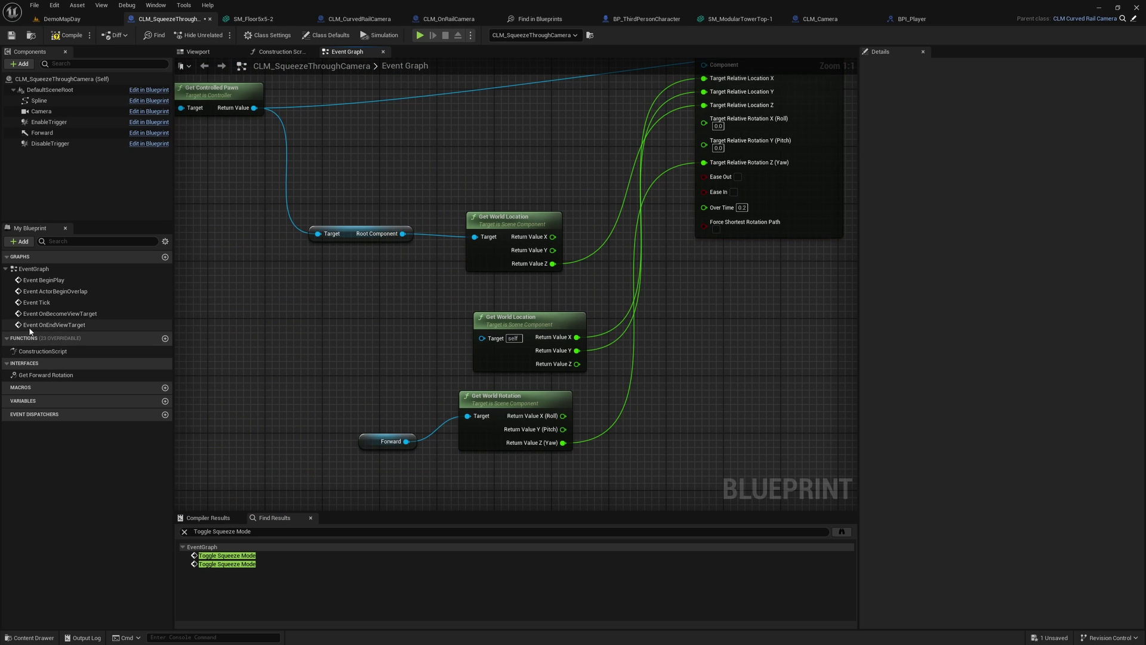
{"action": "left_click_drag", "start_coordinate": [50, 144], "coordinate": [298, 359]}
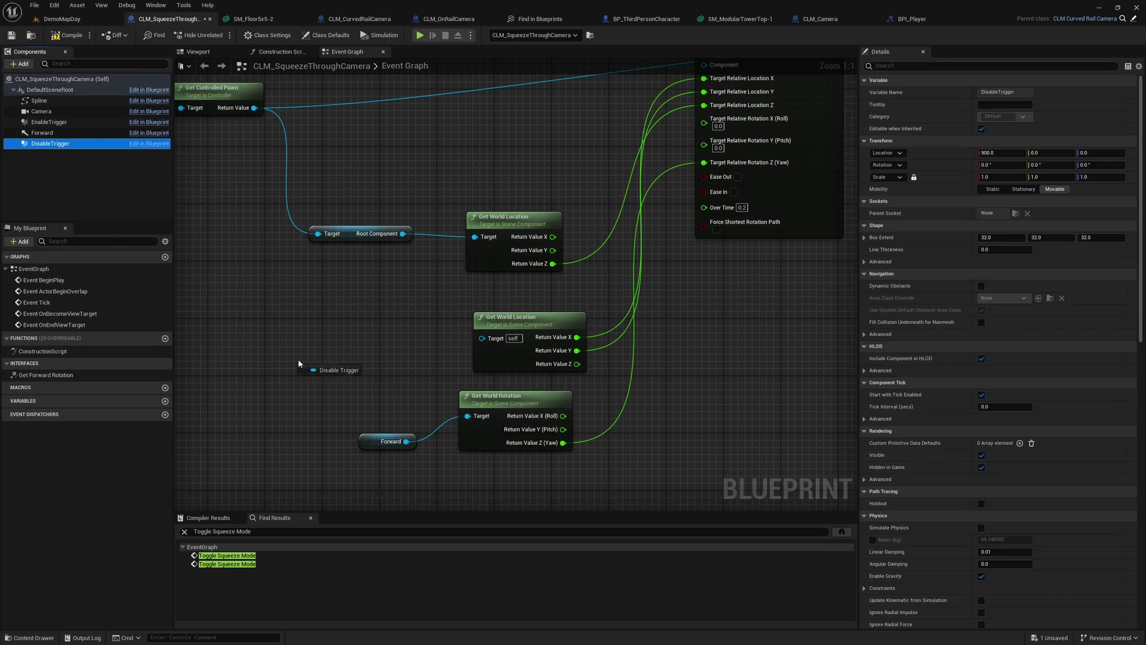
{"action": "left_click_drag", "start_coordinate": [483, 333], "coordinate": [481, 336]}
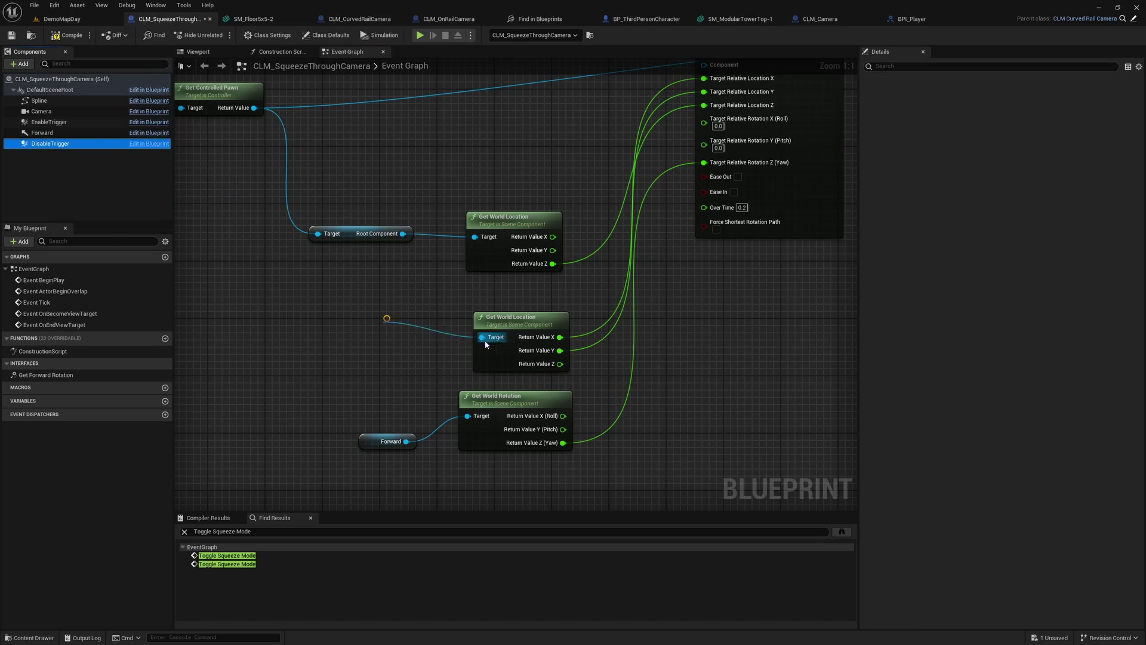
{"action": "left_click", "coordinate": [57, 19]}
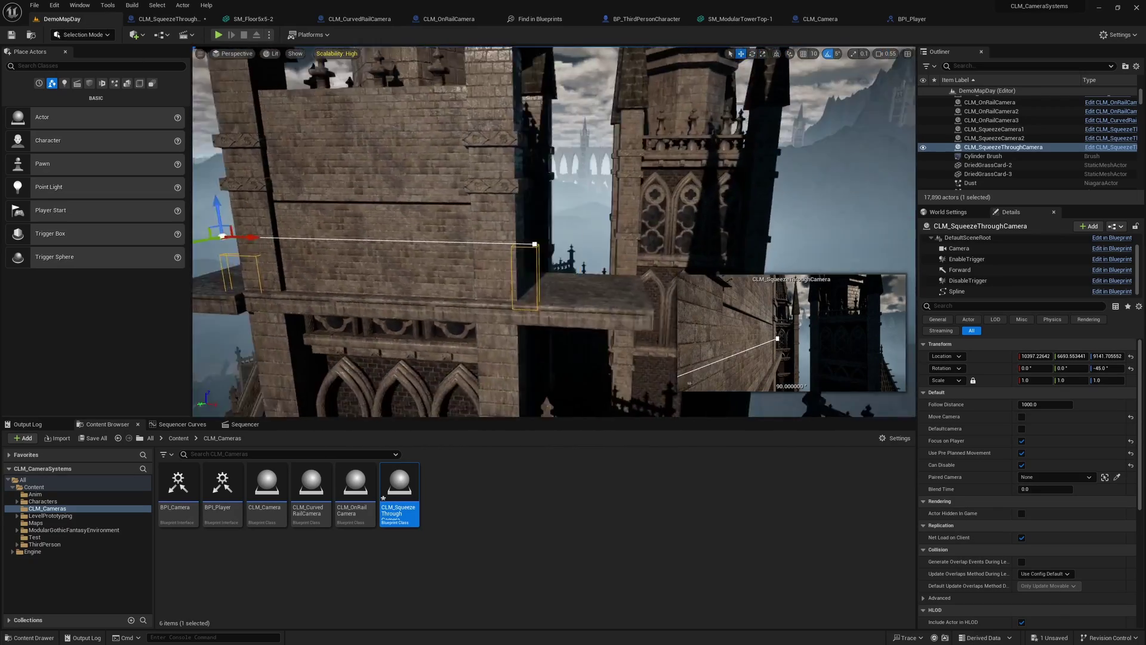
Select the DisableTrigger component and orbit toward the camera box and floor tile by the wall.
{"action": "right_click_drag", "start_coordinate": [554, 232], "coordinate": [554, 268]}
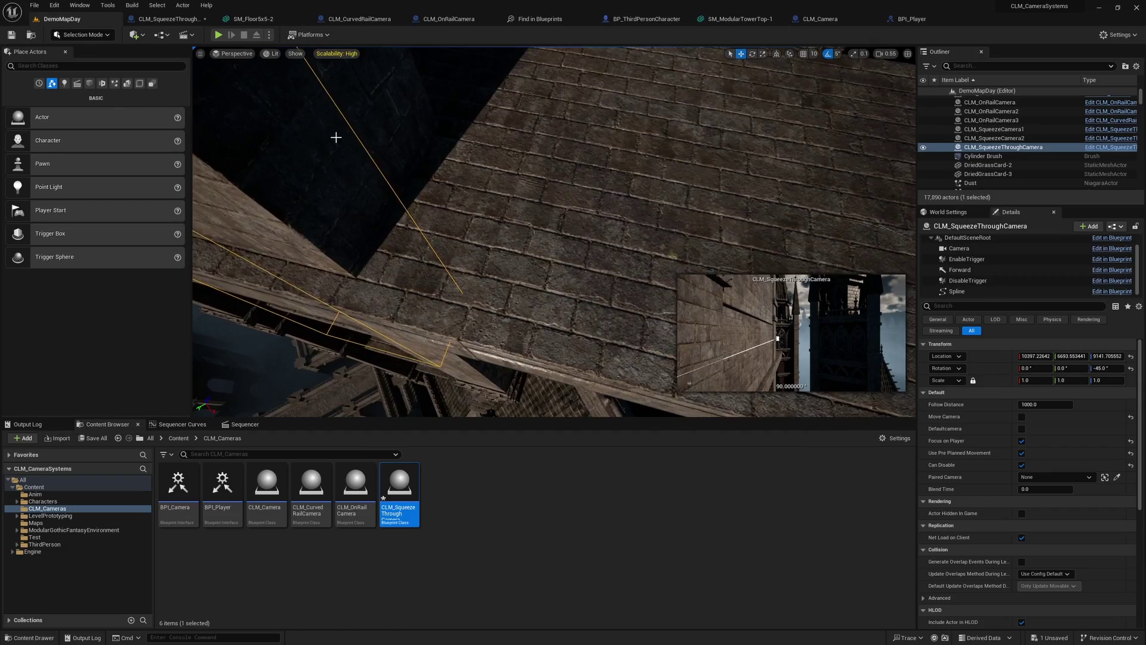
{"action": "scroll", "coordinate": [373, 175], "scroll_direction": "down", "scroll_amount": 3}
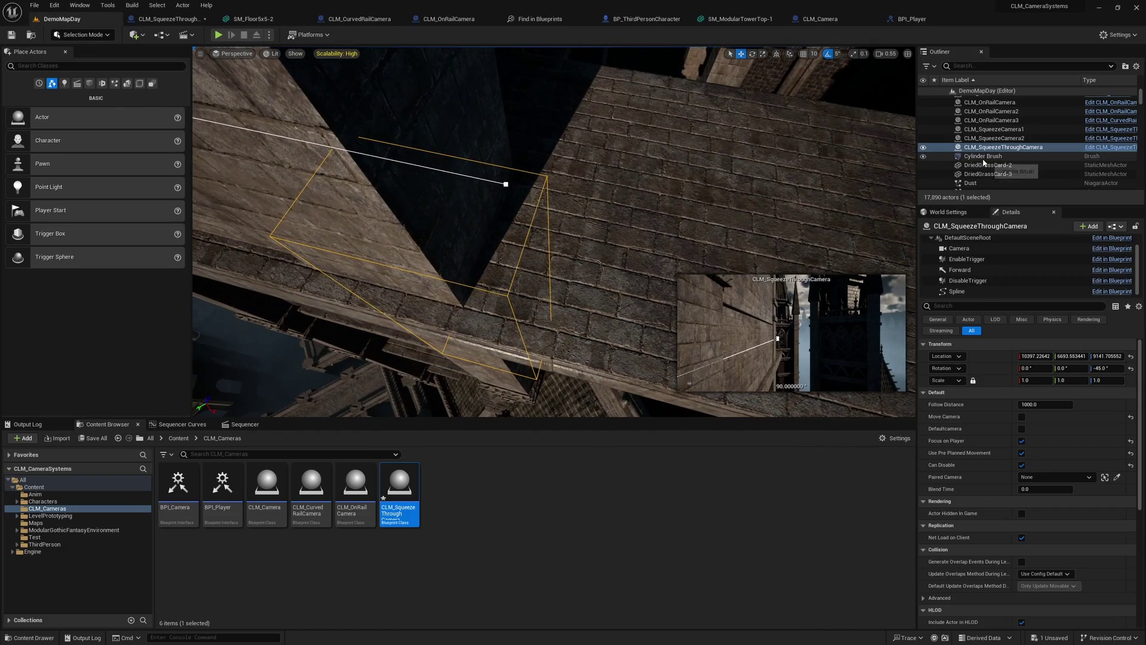
{"action": "left_click", "coordinate": [967, 281]}
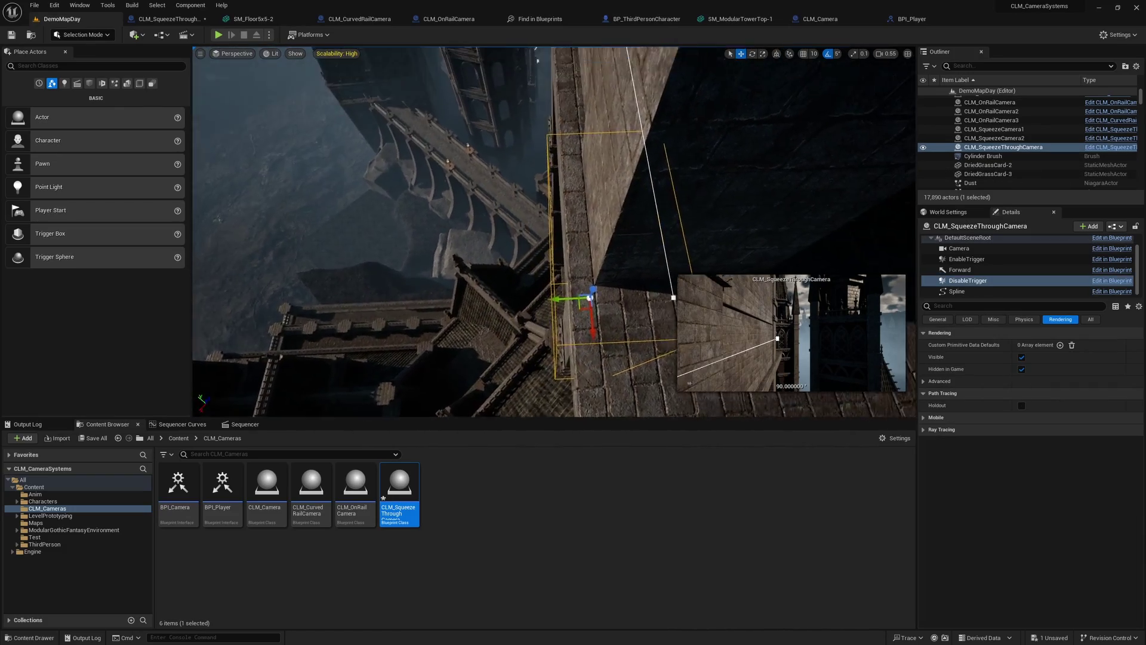
{"action": "right_click_drag", "start_coordinate": [527, 237], "coordinate": [528, 237]}
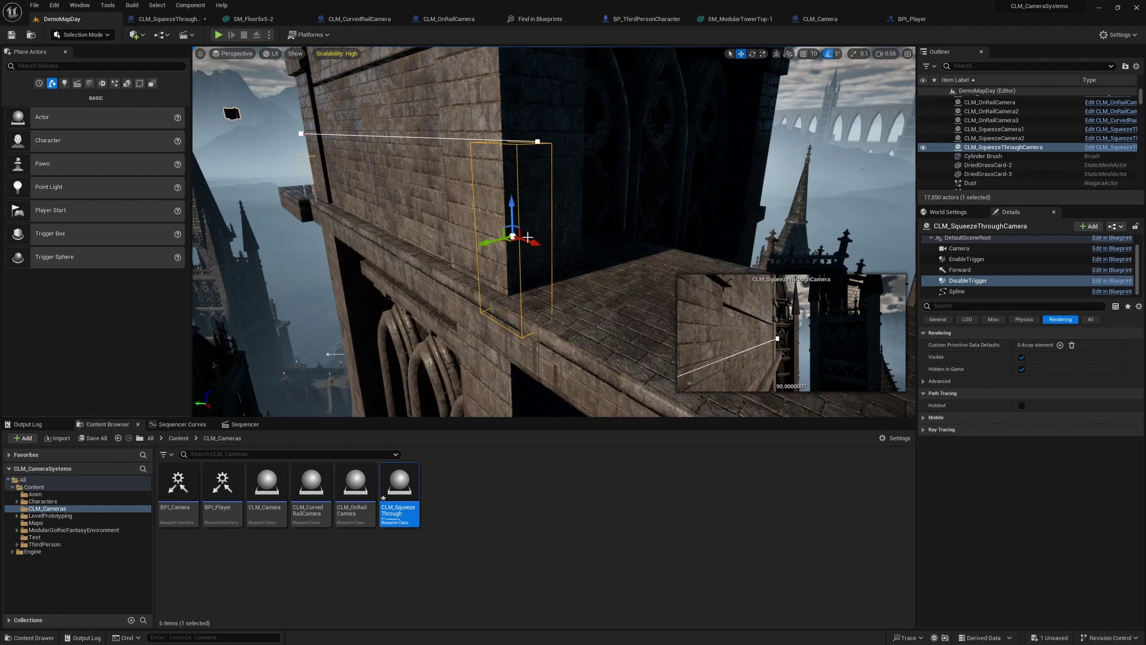
{"action": "mouse_move", "coordinate": [531, 325]}
{"action": "right_mouse_down"}
{"action": "mouse_move", "coordinate": [507, 316]}
{"action": "mouse_move", "coordinate": [531, 312]}
{"action": "mouse_move", "coordinate": [529, 300]}
{"action": "mouse_move", "coordinate": [528, 358]}
{"action": "right_mouse_up"}
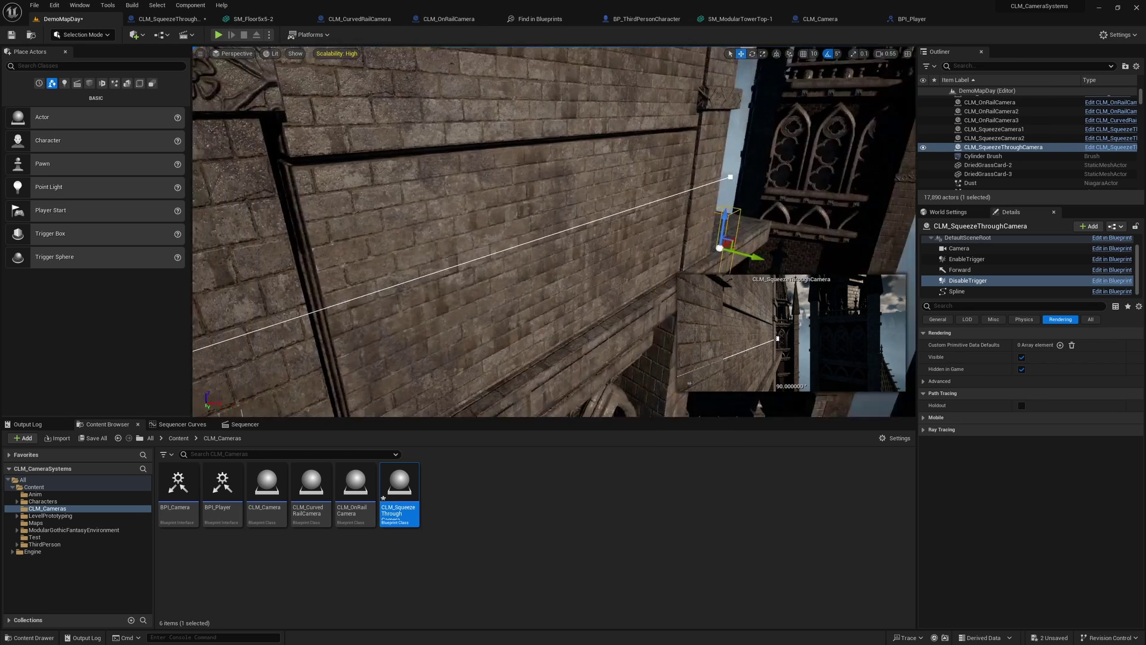
{"action": "right_click", "coordinate": [527, 386]}
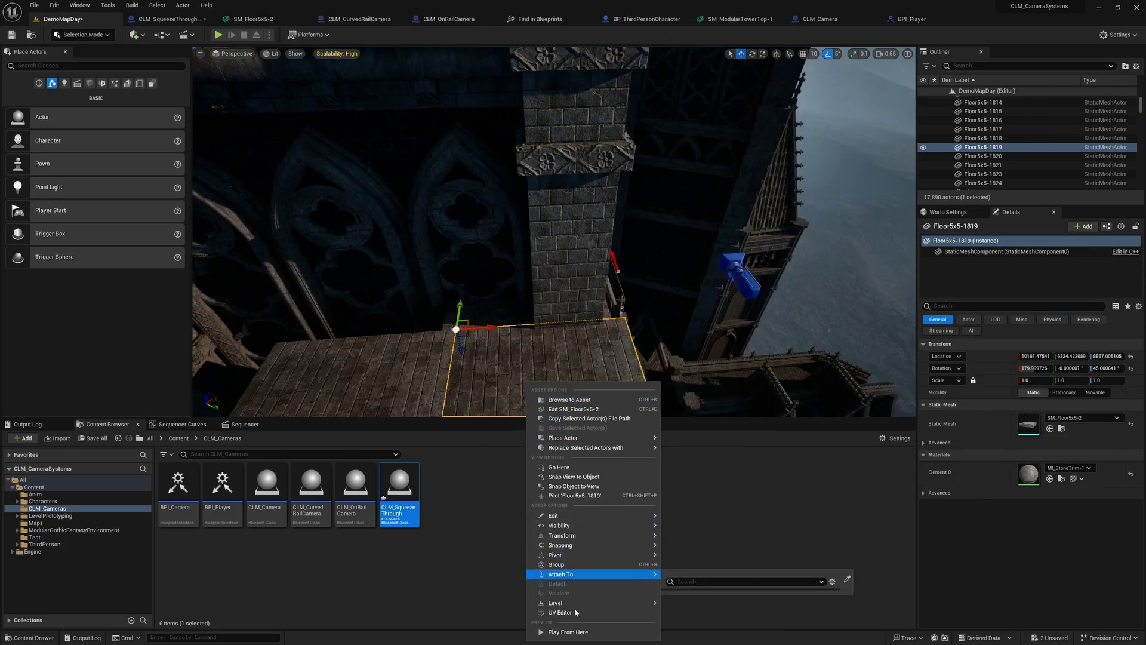
{"action": "left_click", "coordinate": [570, 632]}
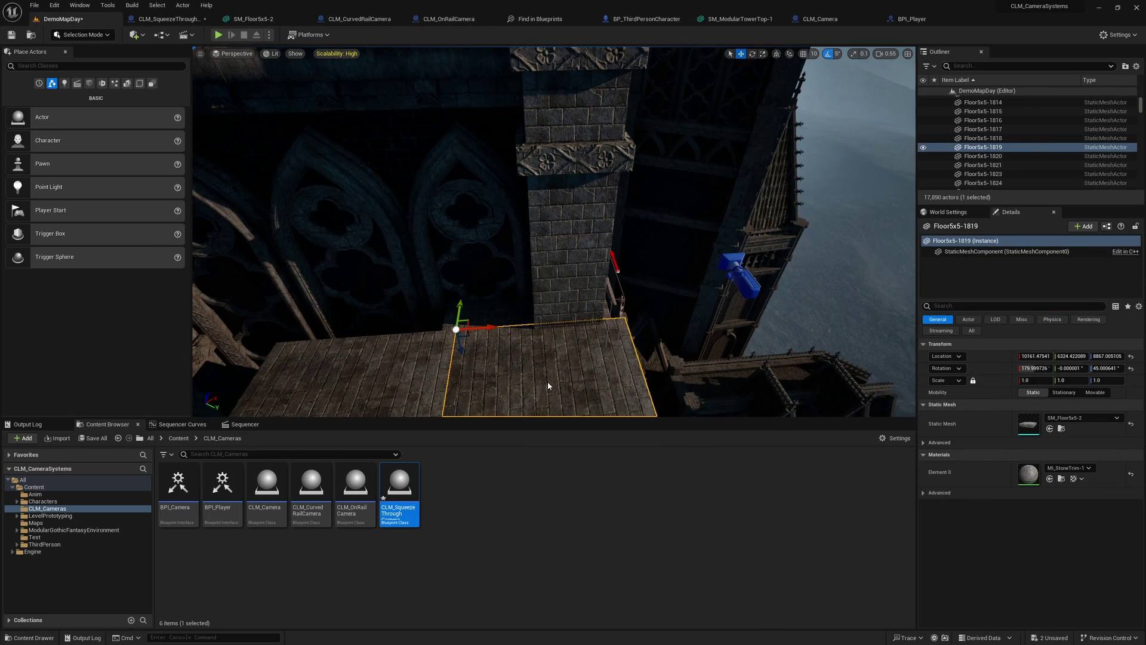
Play-test walking onto the narrow ledge, then stop and restore the full editor layout.
{"action": "key", "text": "alt+p"}
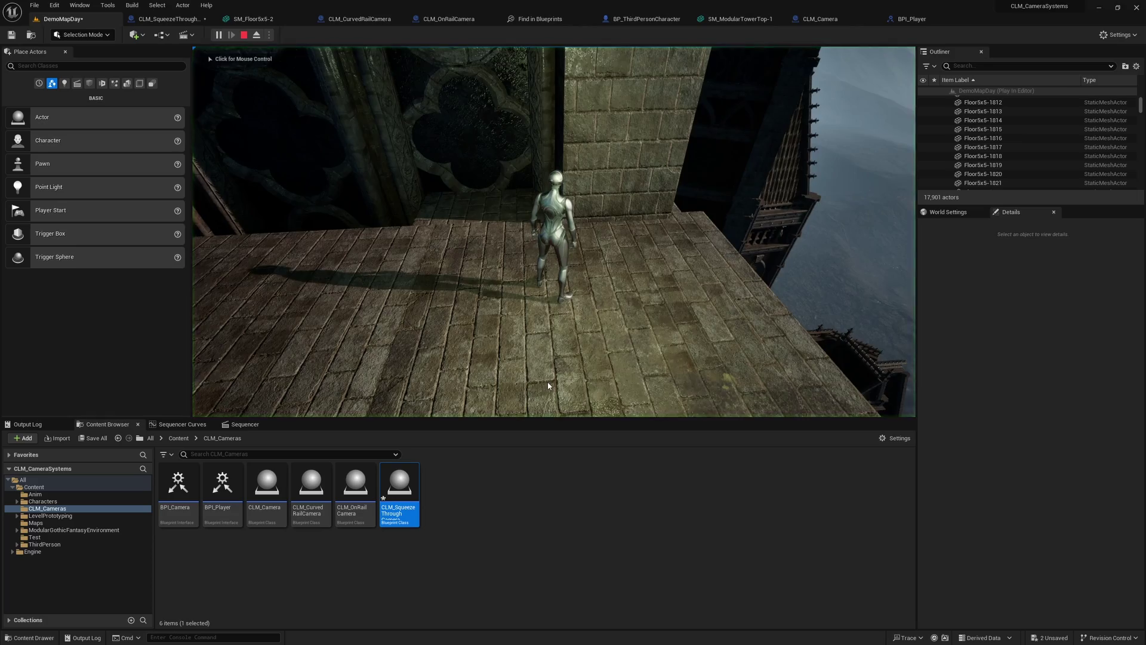
{"action": "key", "text": "Escape"}
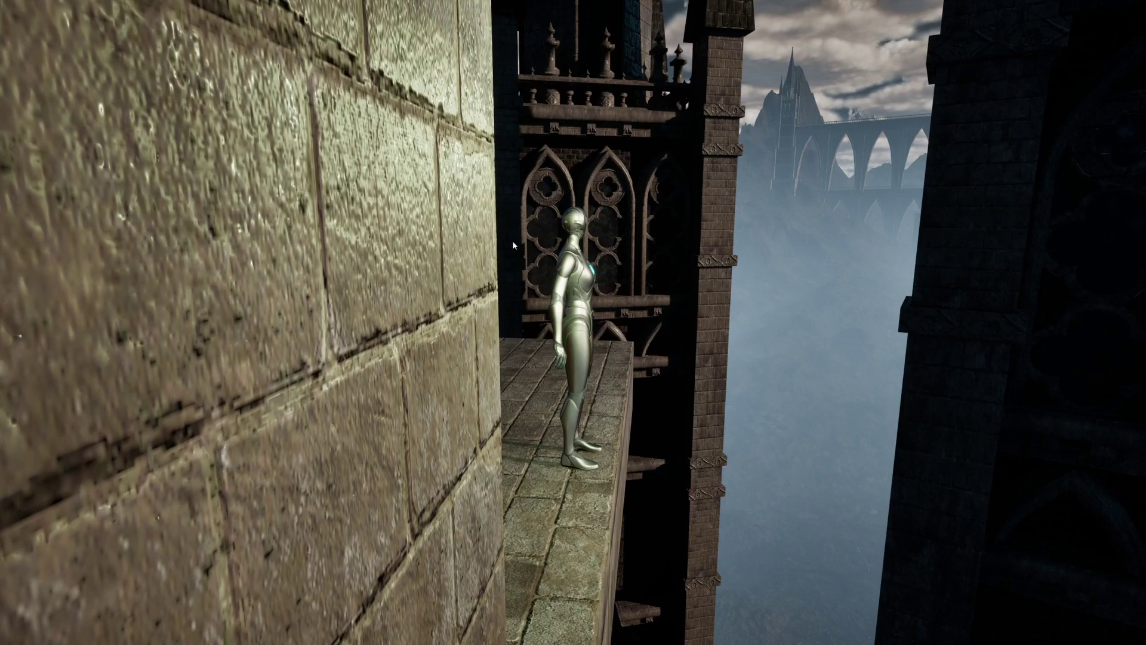
{"action": "key", "text": "Escape"}
{"action": "key", "text": "F11"}
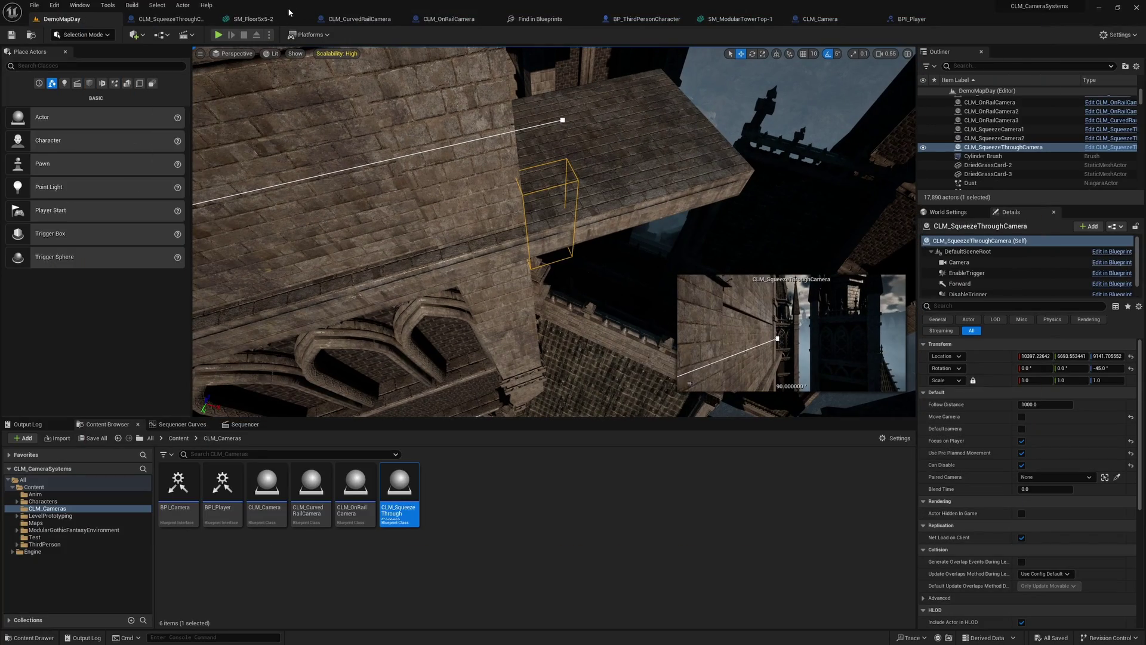
Inspect the squeeze camera's Move Component To exit logic zoomed out, then start another play test.
{"action": "left_click", "coordinate": [160, 22]}
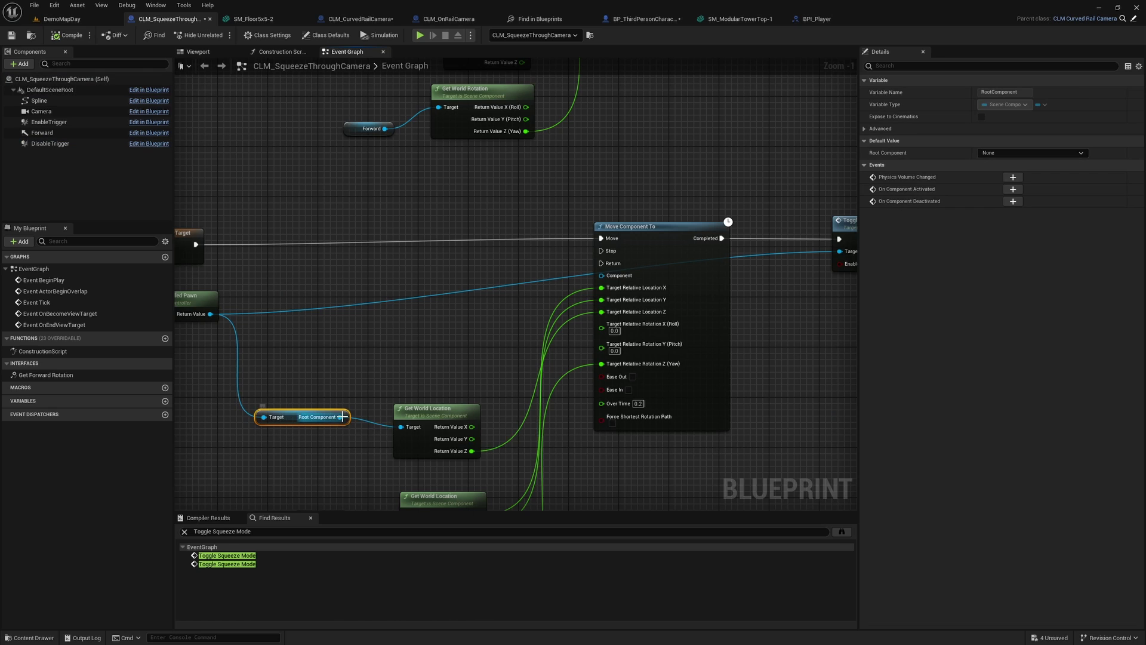
{"action": "scroll", "coordinate": [678, 498], "scroll_direction": "down", "scroll_amount": 1}
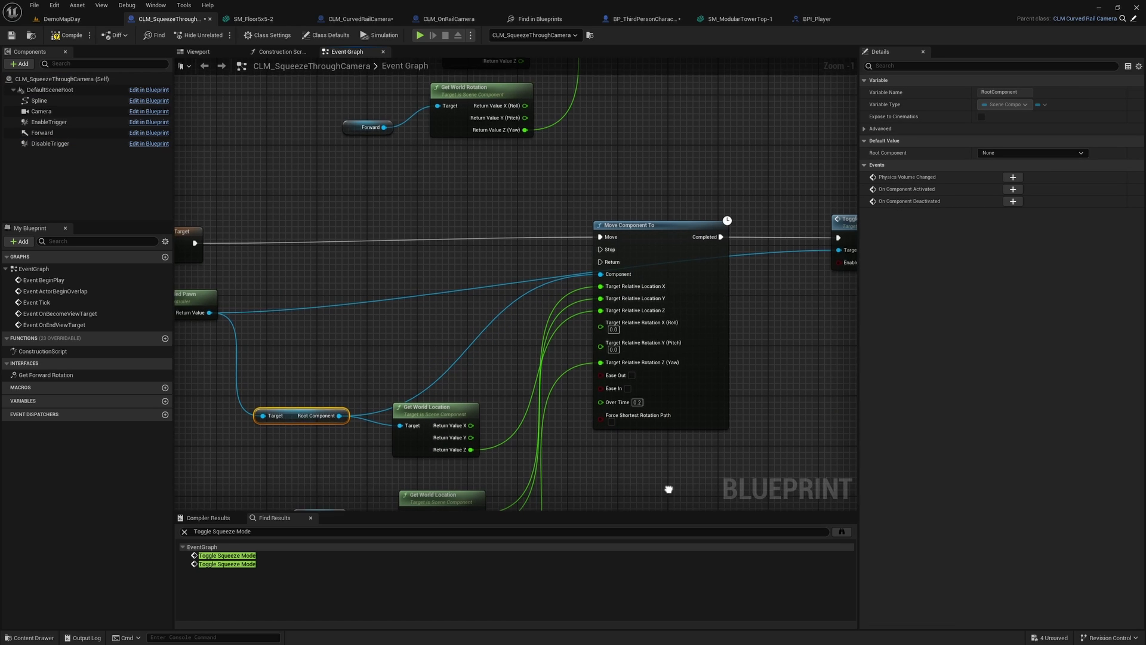
{"action": "scroll", "coordinate": [582, 354], "scroll_direction": "down", "scroll_amount": 1}
{"action": "scroll", "coordinate": [581, 355], "scroll_direction": "down", "scroll_amount": 1}
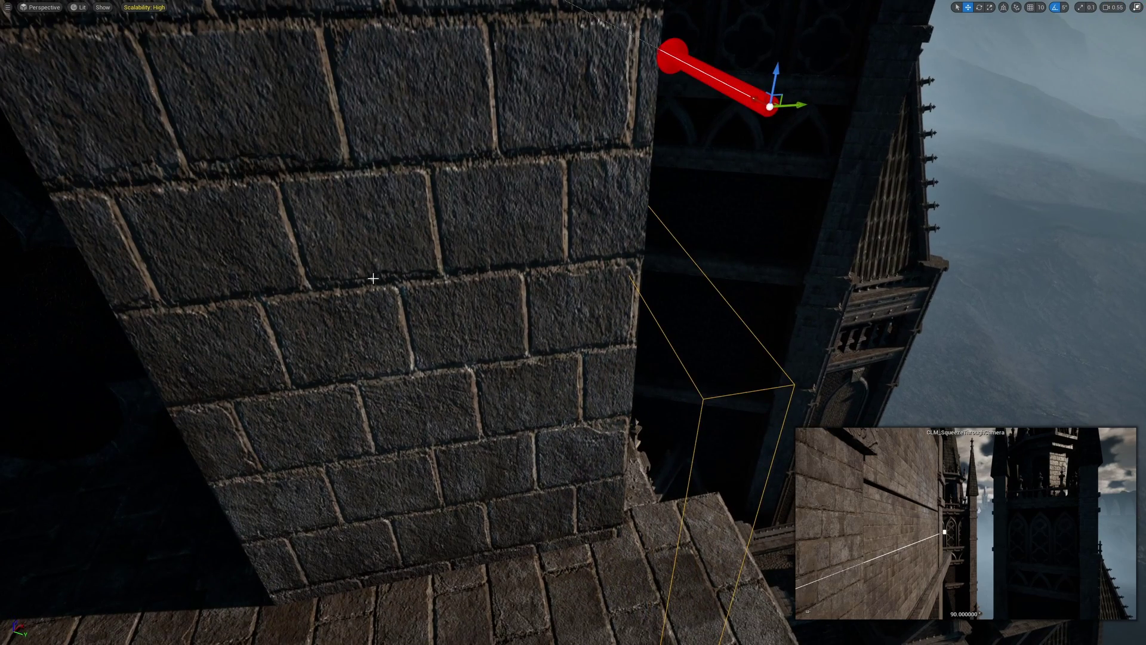
{"action": "key", "text": "alt+p"}
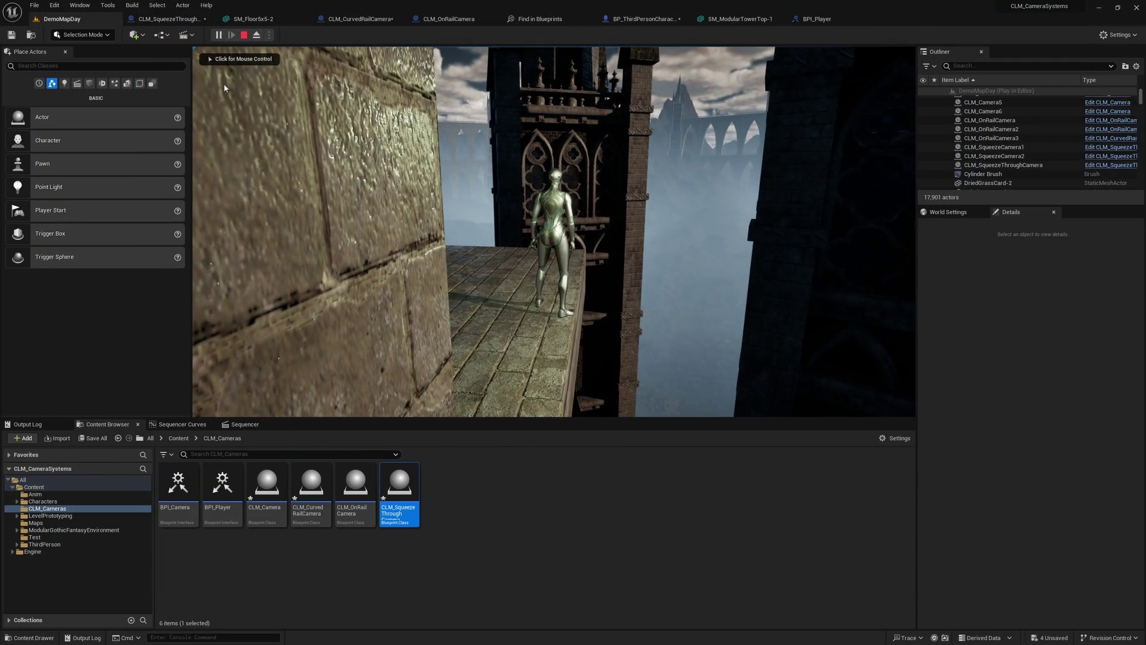
Stop the play test and make the exit move ease in and out over 0.5 seconds.
{"action": "key", "text": "Escape"}
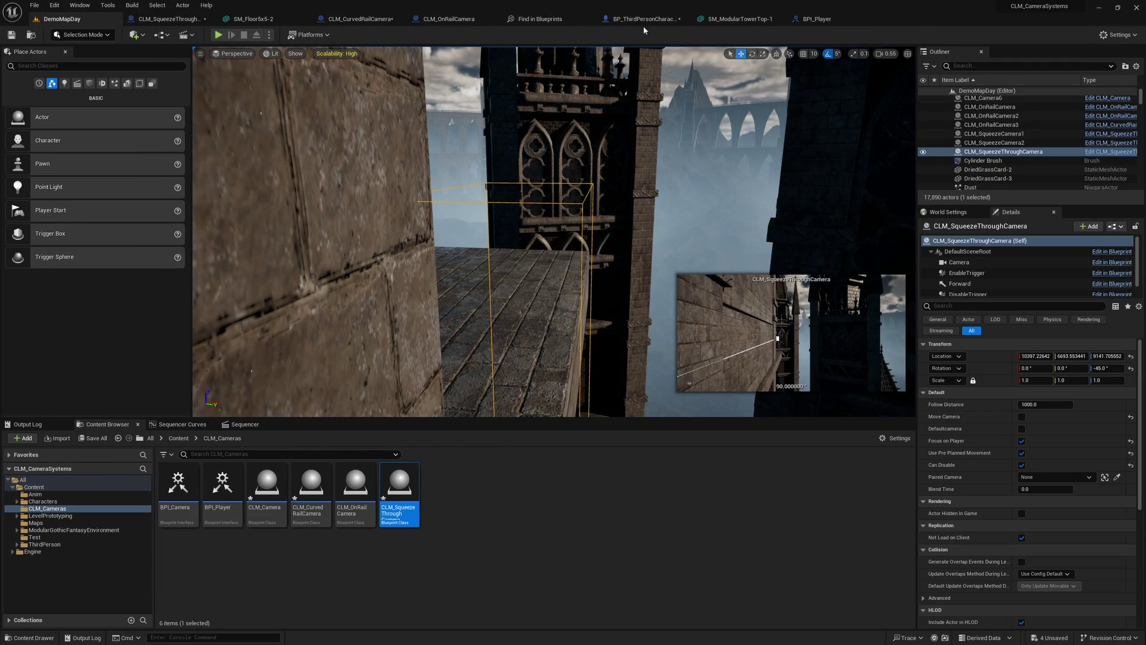
{"action": "scroll", "coordinate": [608, 388], "scroll_direction": "up", "scroll_amount": 4}
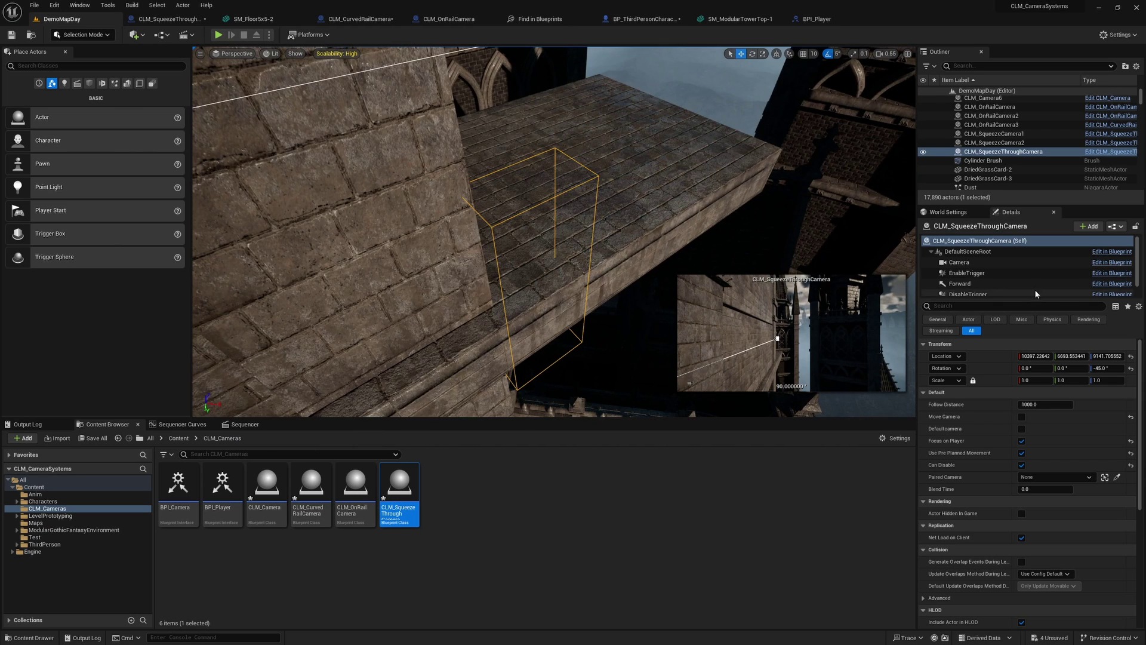
{"action": "left_click", "coordinate": [968, 293]}
{"action": "key", "text": "r"}
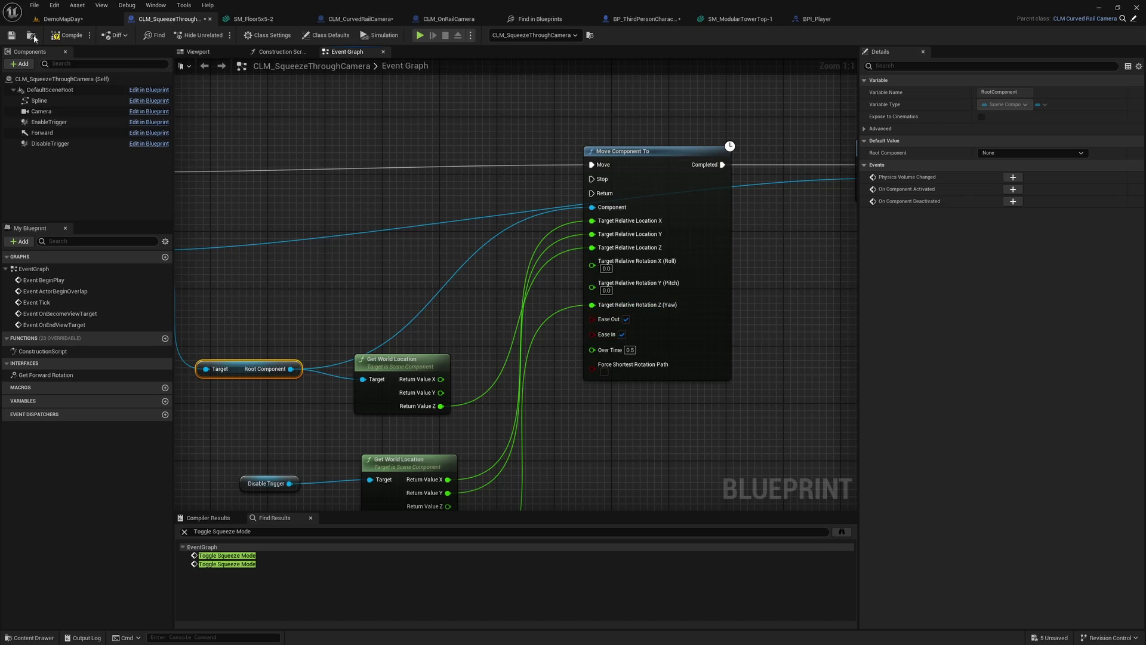
{"action": "left_click", "coordinate": [62, 20]}
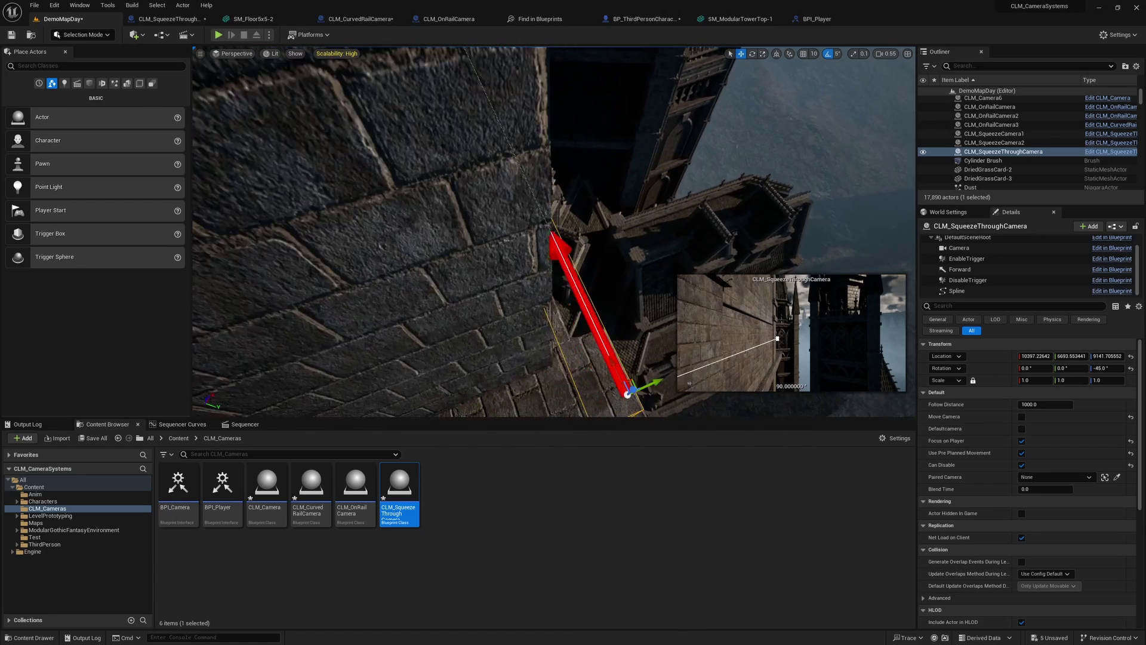
Play-test the smoothed exit, then frame the squeeze camera and select its DisableTrigger component.
{"action": "right_click_drag", "start_coordinate": [429, 135], "coordinate": [429, 135]}
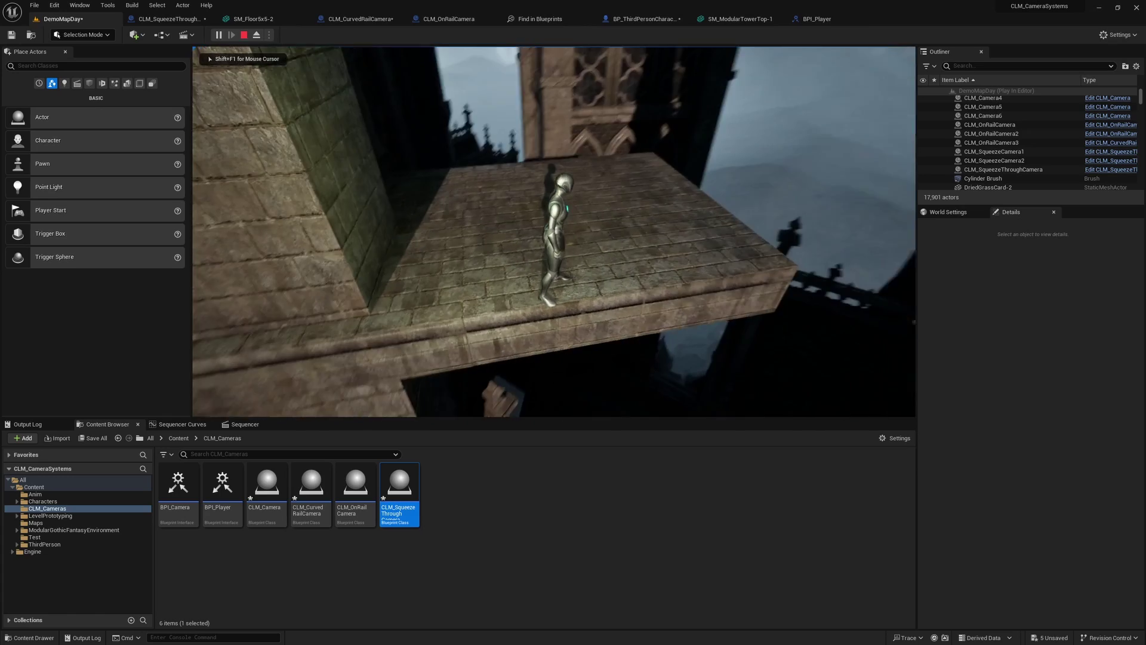
{"action": "key", "text": "Escape"}
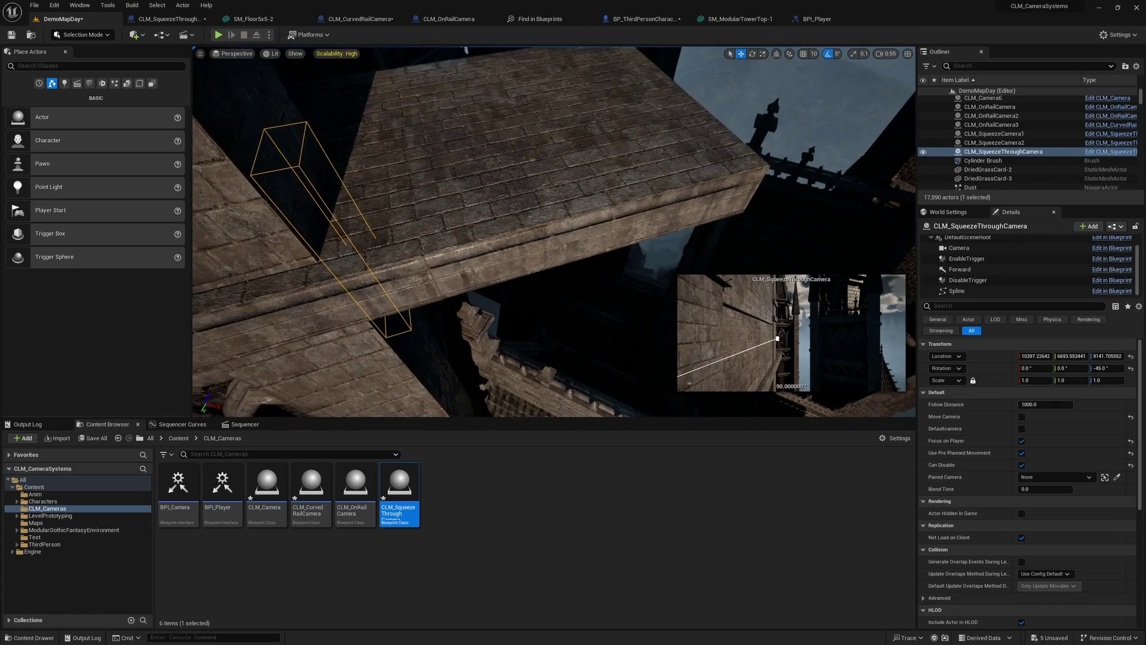
{"action": "key", "text": "f"}
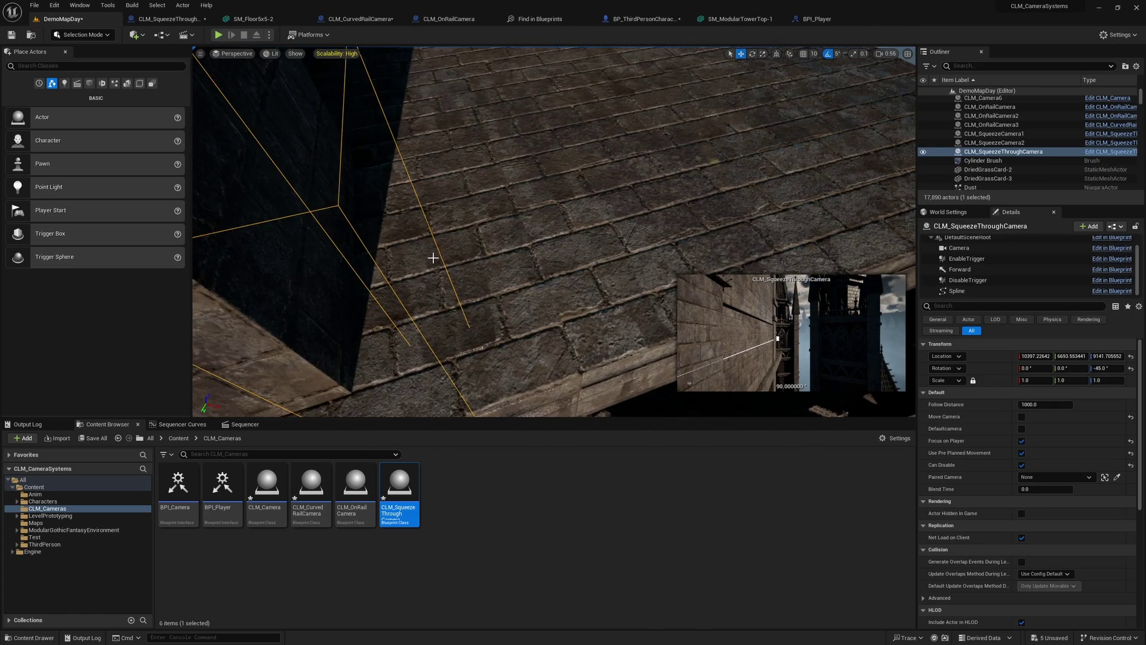
{"action": "scroll", "coordinate": [433, 257], "scroll_direction": "down", "scroll_amount": 5}
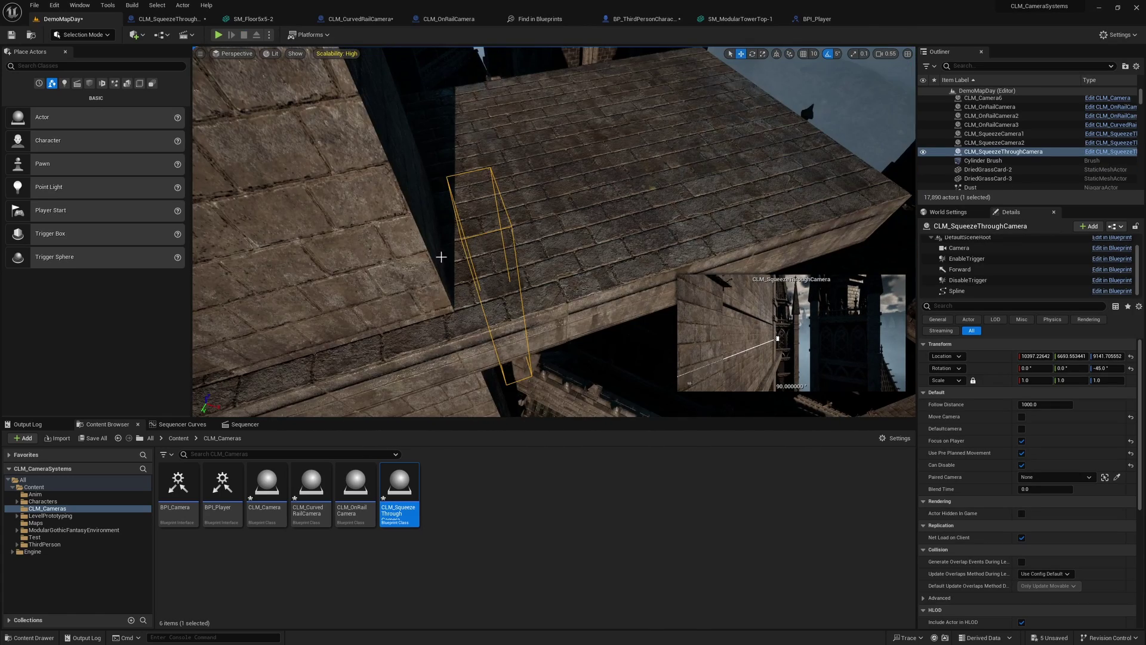
{"action": "left_click", "coordinate": [501, 230]}
{"action": "key", "text": "ctrl+z"}
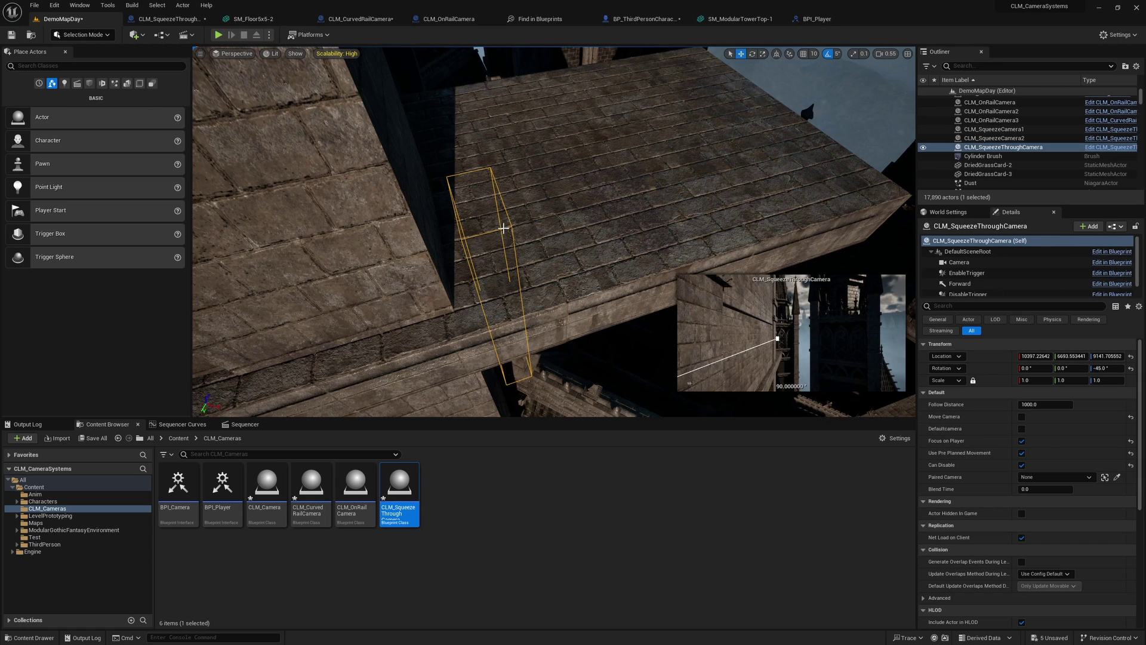
{"action": "right_click_drag", "start_coordinate": [554, 232], "coordinate": [597, 238]}
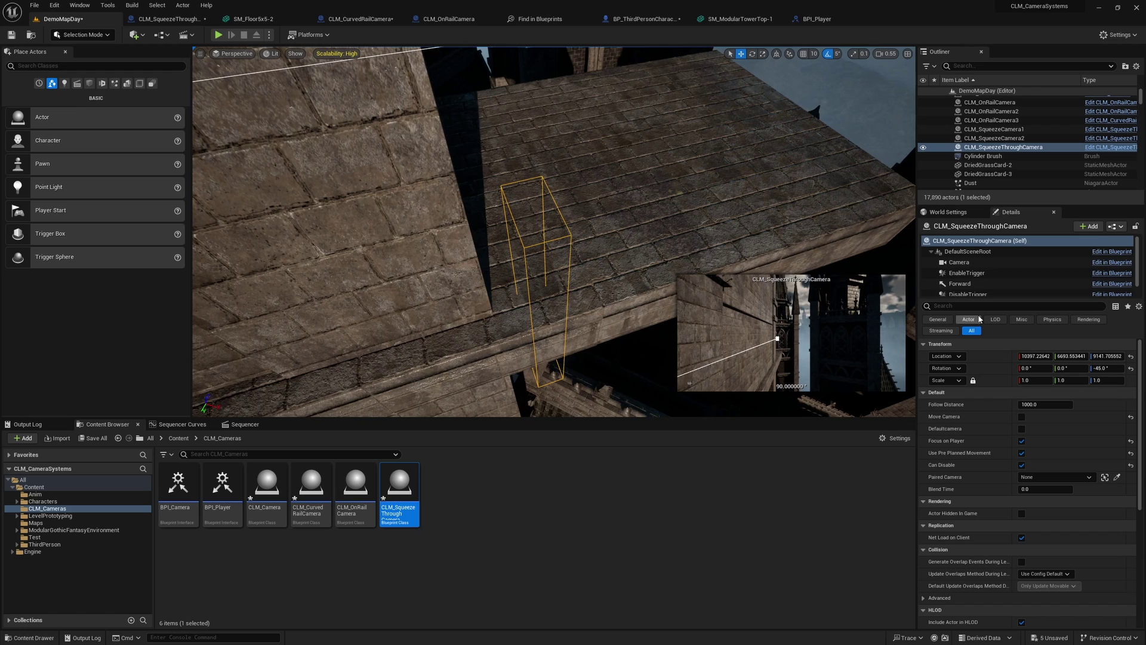
{"action": "left_click", "coordinate": [975, 279]}
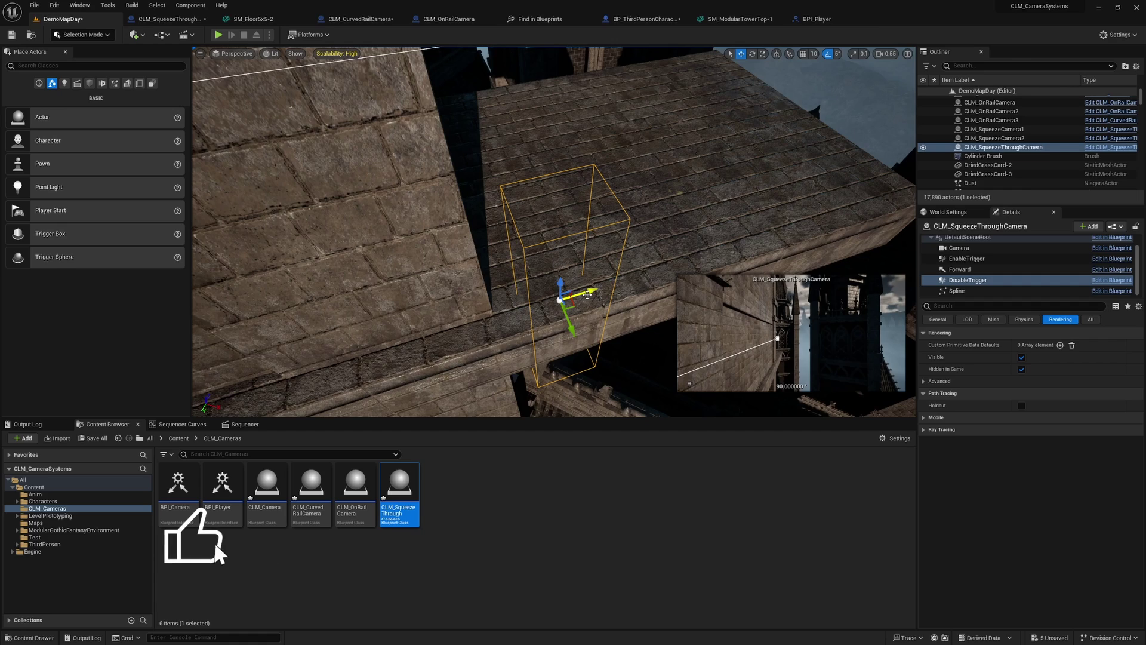
Scroll the Patreon feed down to the World Engine Runtime Infinite Terrain Generation Plugin post.
{"action": "scroll", "coordinate": [373, 306], "scroll_direction": "down", "scroll_amount": 1}
{"action": "scroll", "coordinate": [372, 296], "scroll_direction": "down", "scroll_amount": 3}
{"action": "scroll", "coordinate": [369, 297], "scroll_direction": "down", "scroll_amount": 2}
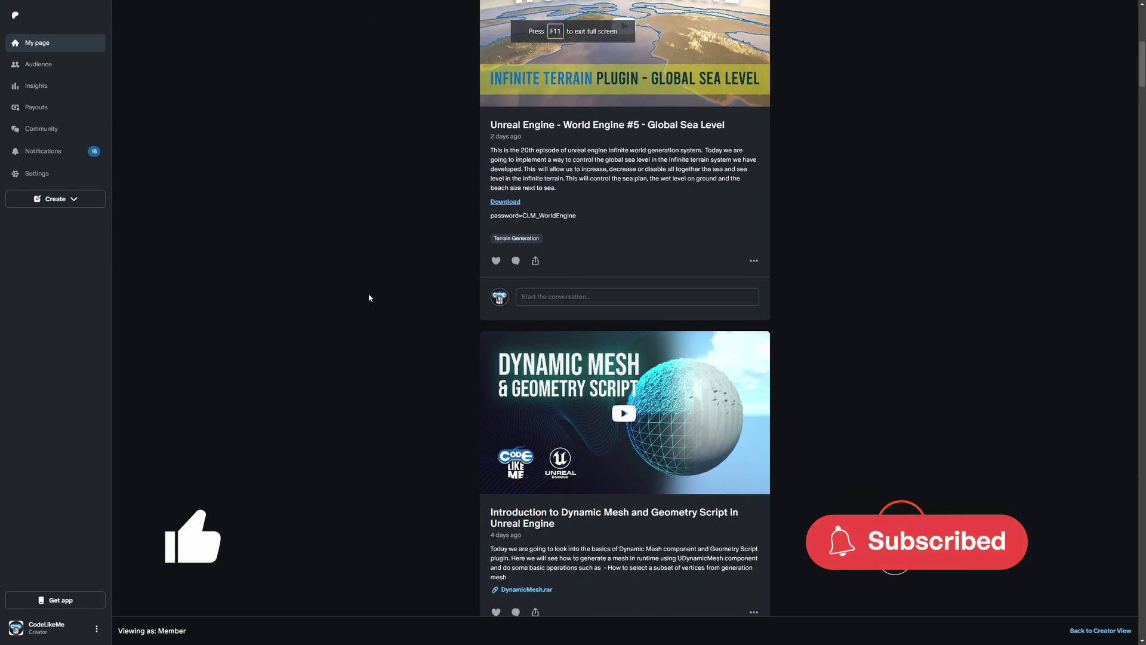
{"action": "scroll", "coordinate": [369, 297], "scroll_direction": "down", "scroll_amount": 3}
{"action": "scroll", "coordinate": [368, 295], "scroll_direction": "down", "scroll_amount": 4}
{"action": "scroll", "coordinate": [367, 293], "scroll_direction": "down", "scroll_amount": 2}
{"action": "scroll", "coordinate": [368, 291], "scroll_direction": "down", "scroll_amount": 4}
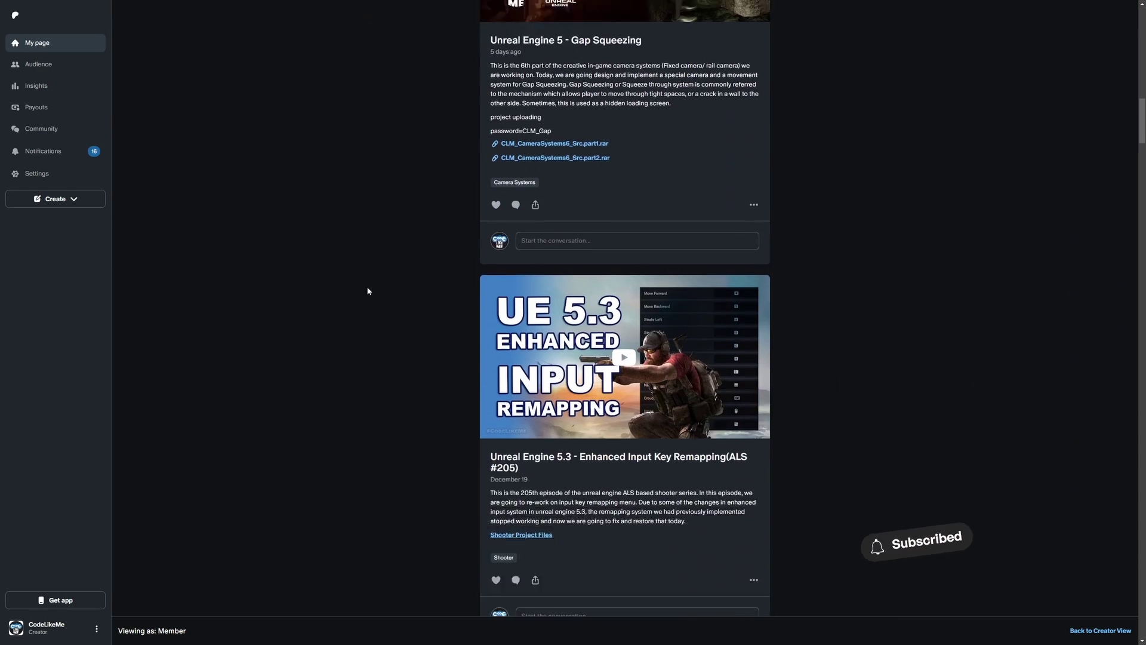
{"action": "scroll", "coordinate": [368, 290], "scroll_direction": "down", "scroll_amount": 4}
{"action": "scroll", "coordinate": [366, 287], "scroll_direction": "down", "scroll_amount": 3}
{"action": "scroll", "coordinate": [366, 287], "scroll_direction": "down", "scroll_amount": 4}
{"action": "scroll", "coordinate": [366, 285], "scroll_direction": "down", "scroll_amount": 4}
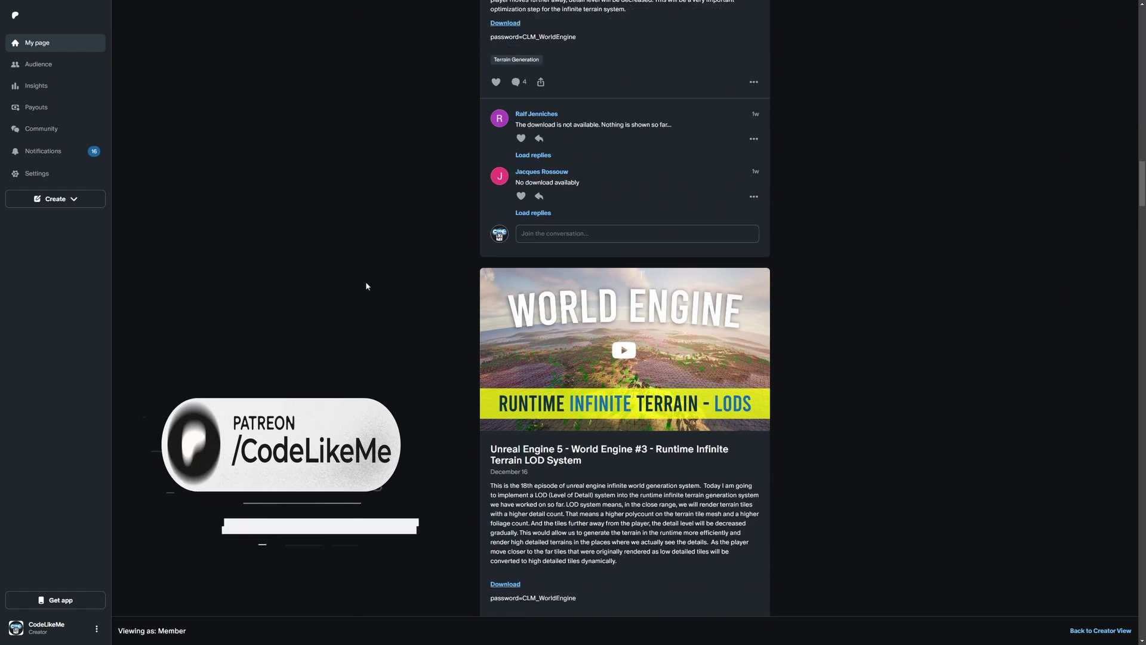
{"action": "scroll", "coordinate": [366, 285], "scroll_direction": "down", "scroll_amount": 4}
{"action": "scroll", "coordinate": [365, 285], "scroll_direction": "down", "scroll_amount": 5}
{"action": "scroll", "coordinate": [366, 285], "scroll_direction": "down", "scroll_amount": 2}
{"action": "scroll", "coordinate": [366, 284], "scroll_direction": "down", "scroll_amount": 2}
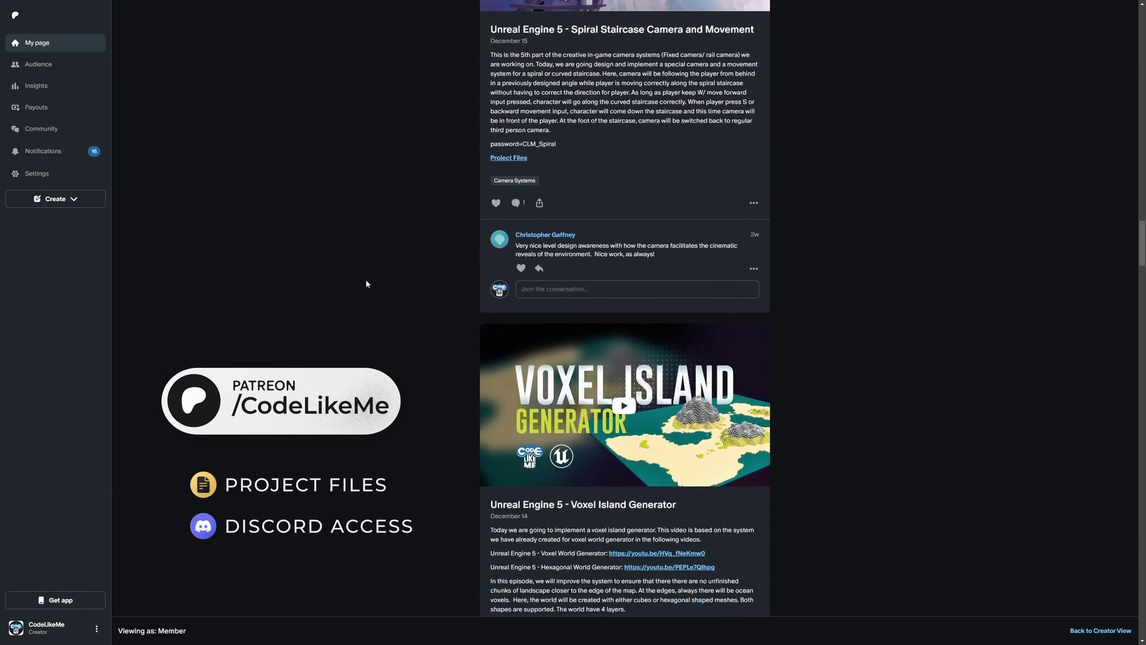
{"action": "scroll", "coordinate": [366, 283], "scroll_direction": "down", "scroll_amount": 4}
{"action": "scroll", "coordinate": [365, 281], "scroll_direction": "down", "scroll_amount": 4}
{"action": "scroll", "coordinate": [366, 278], "scroll_direction": "down", "scroll_amount": 4}
{"action": "scroll", "coordinate": [366, 278], "scroll_direction": "down", "scroll_amount": 3}
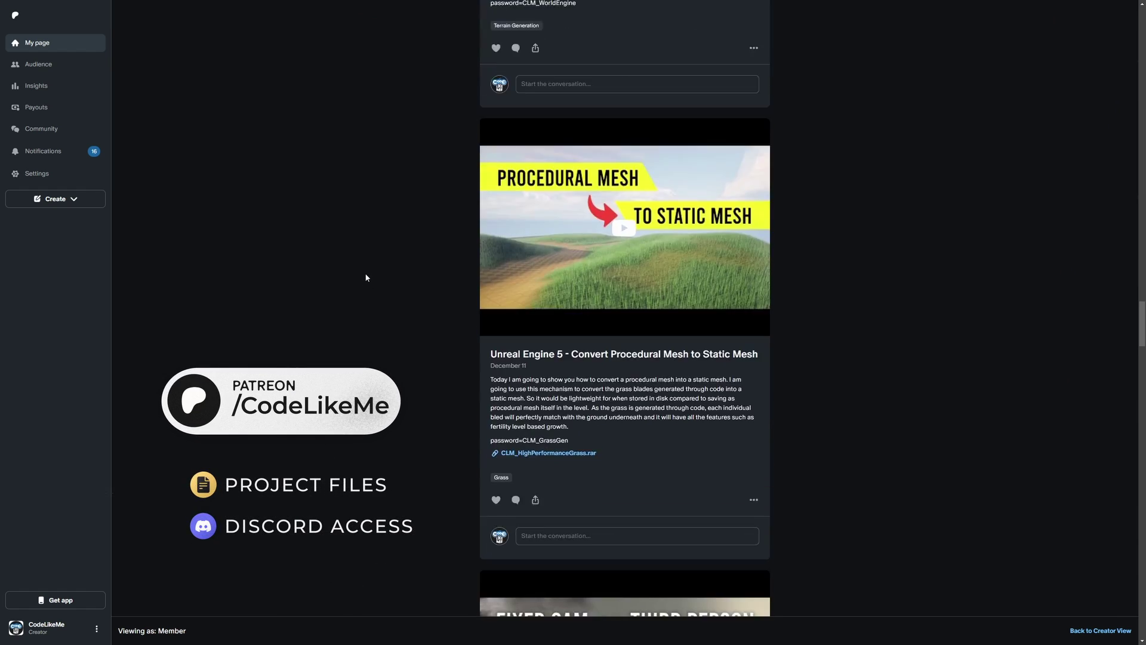
{"action": "scroll", "coordinate": [365, 278], "scroll_direction": "down", "scroll_amount": 3}
{"action": "scroll", "coordinate": [366, 278], "scroll_direction": "down", "scroll_amount": 4}
{"action": "scroll", "coordinate": [366, 277], "scroll_direction": "down", "scroll_amount": 4}
{"action": "scroll", "coordinate": [366, 277], "scroll_direction": "down", "scroll_amount": 4}
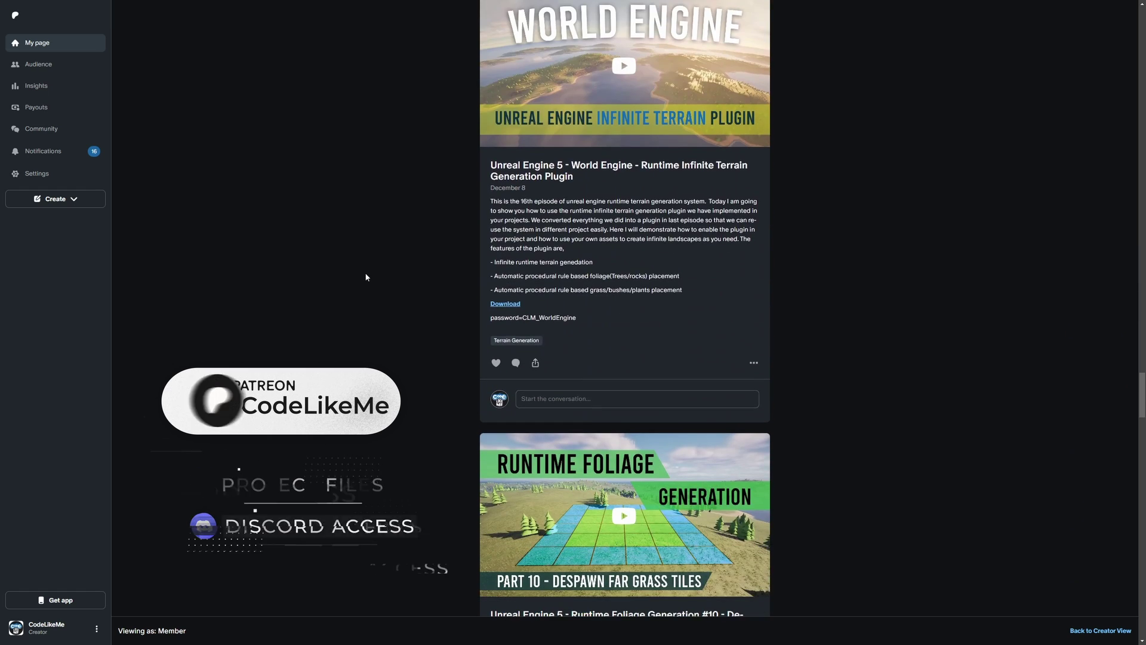